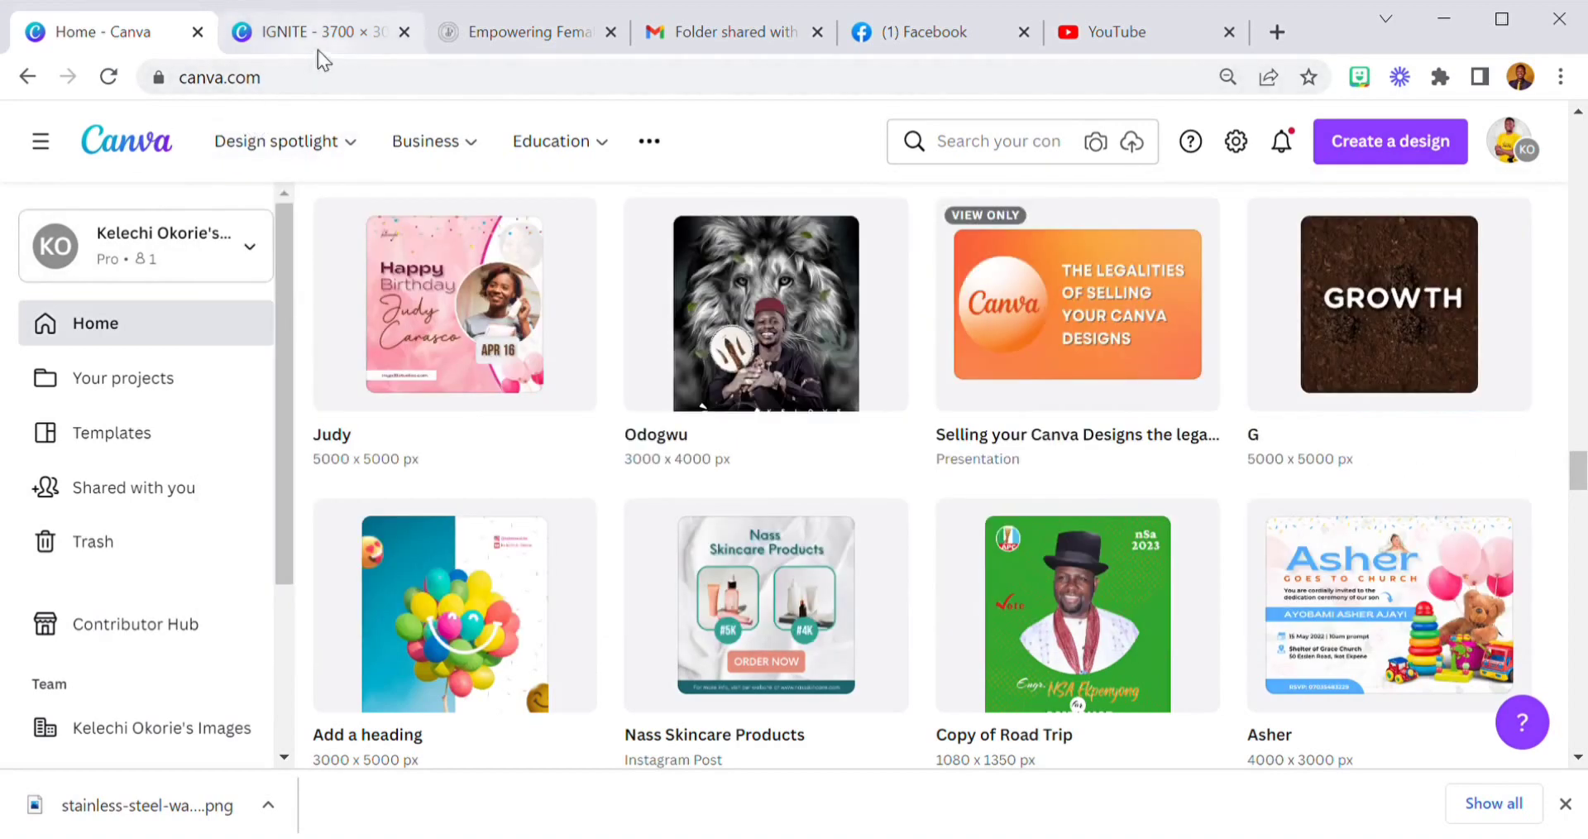
# - Create a new custom-size design of 3700 × 3000 px
pyautogui.click(321, 31)
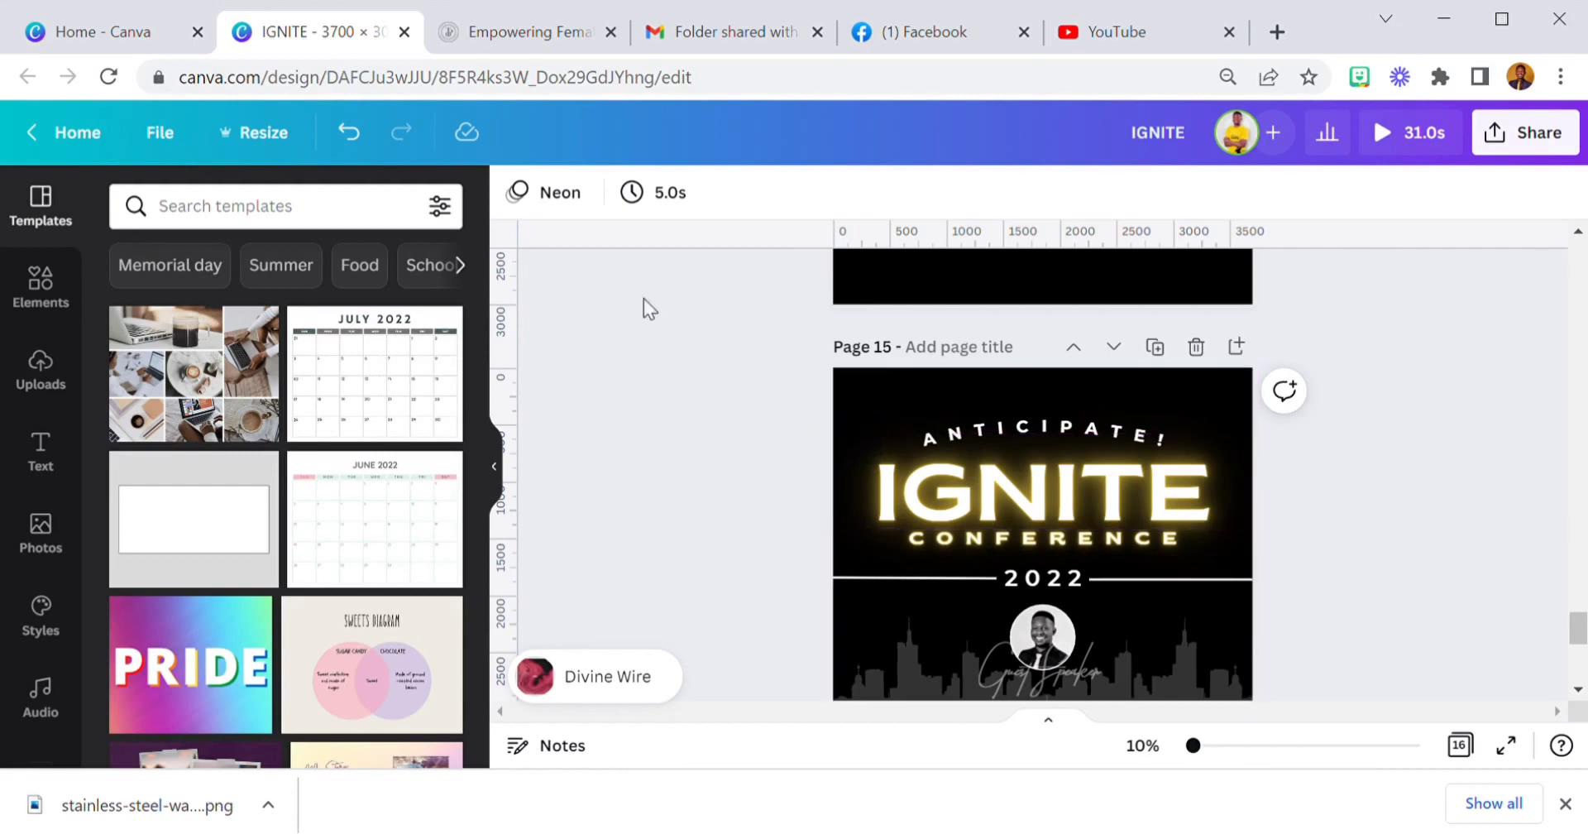
pyautogui.click(156, 44)
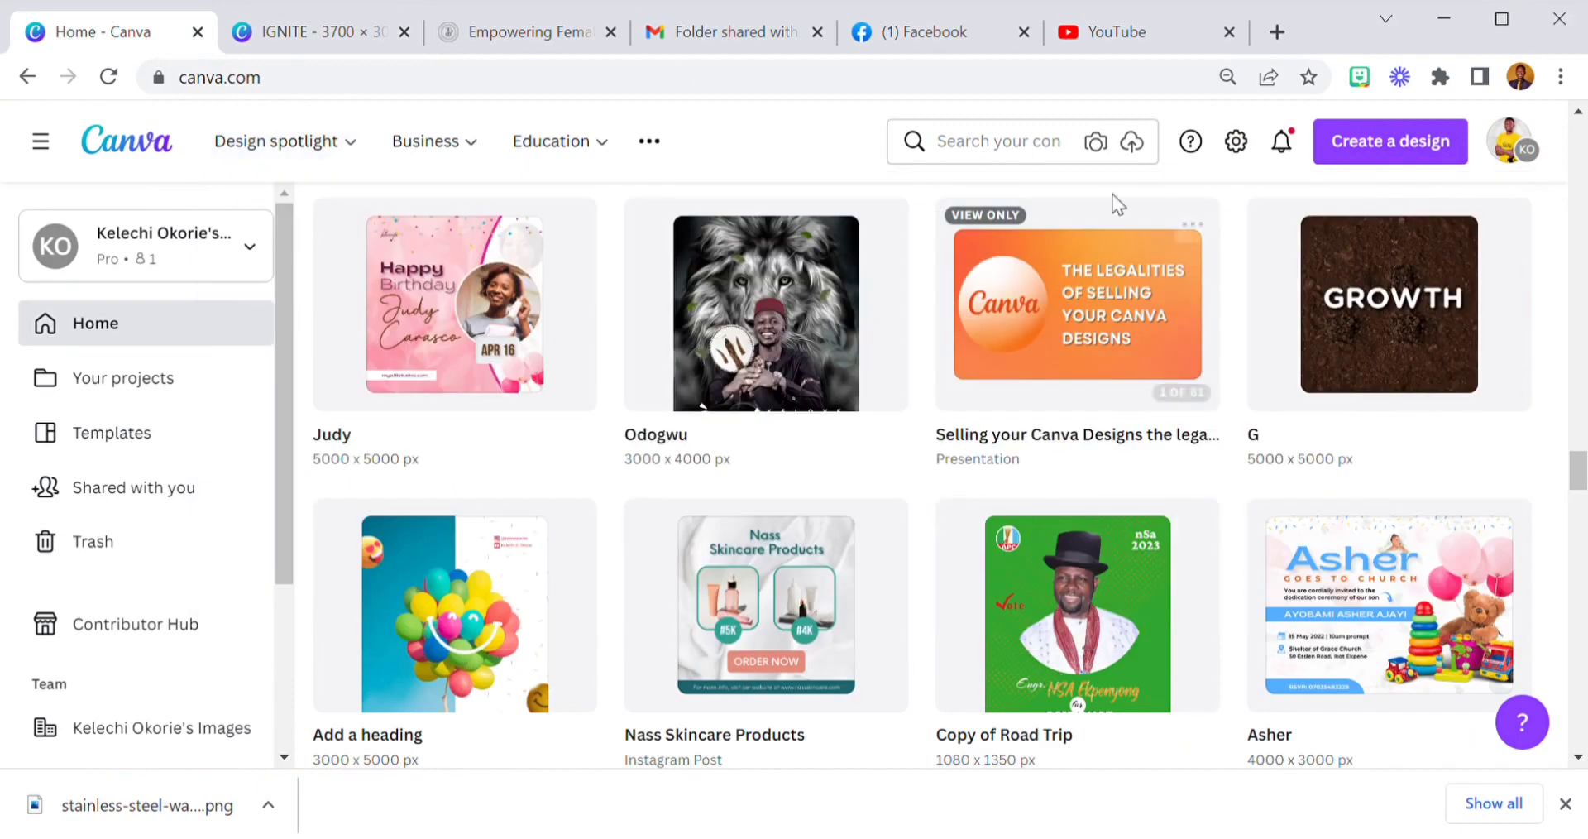
pyautogui.click(1357, 158)
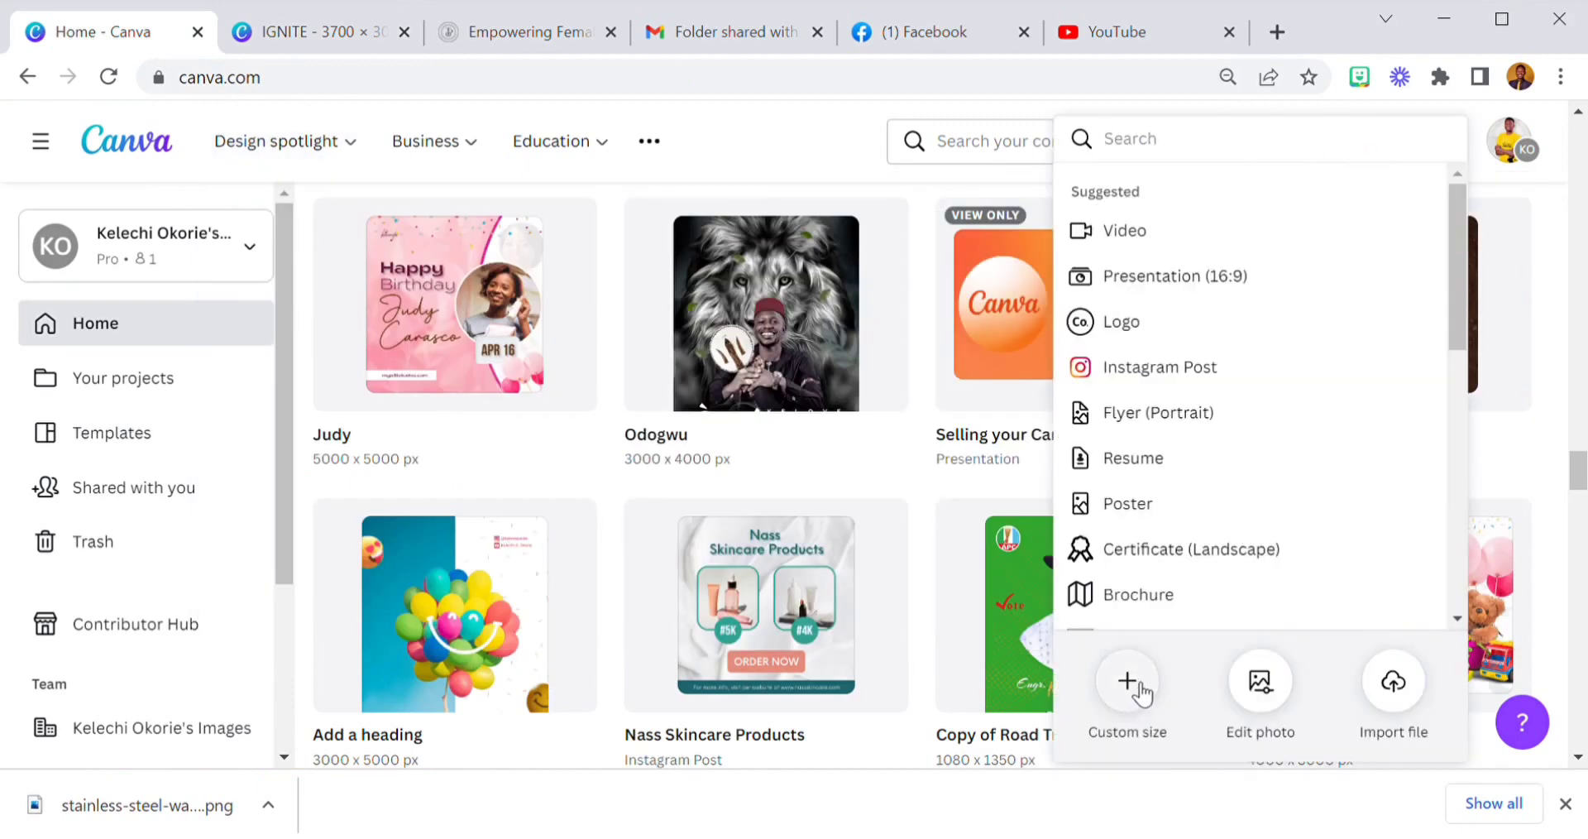
pyautogui.click(1127, 683)
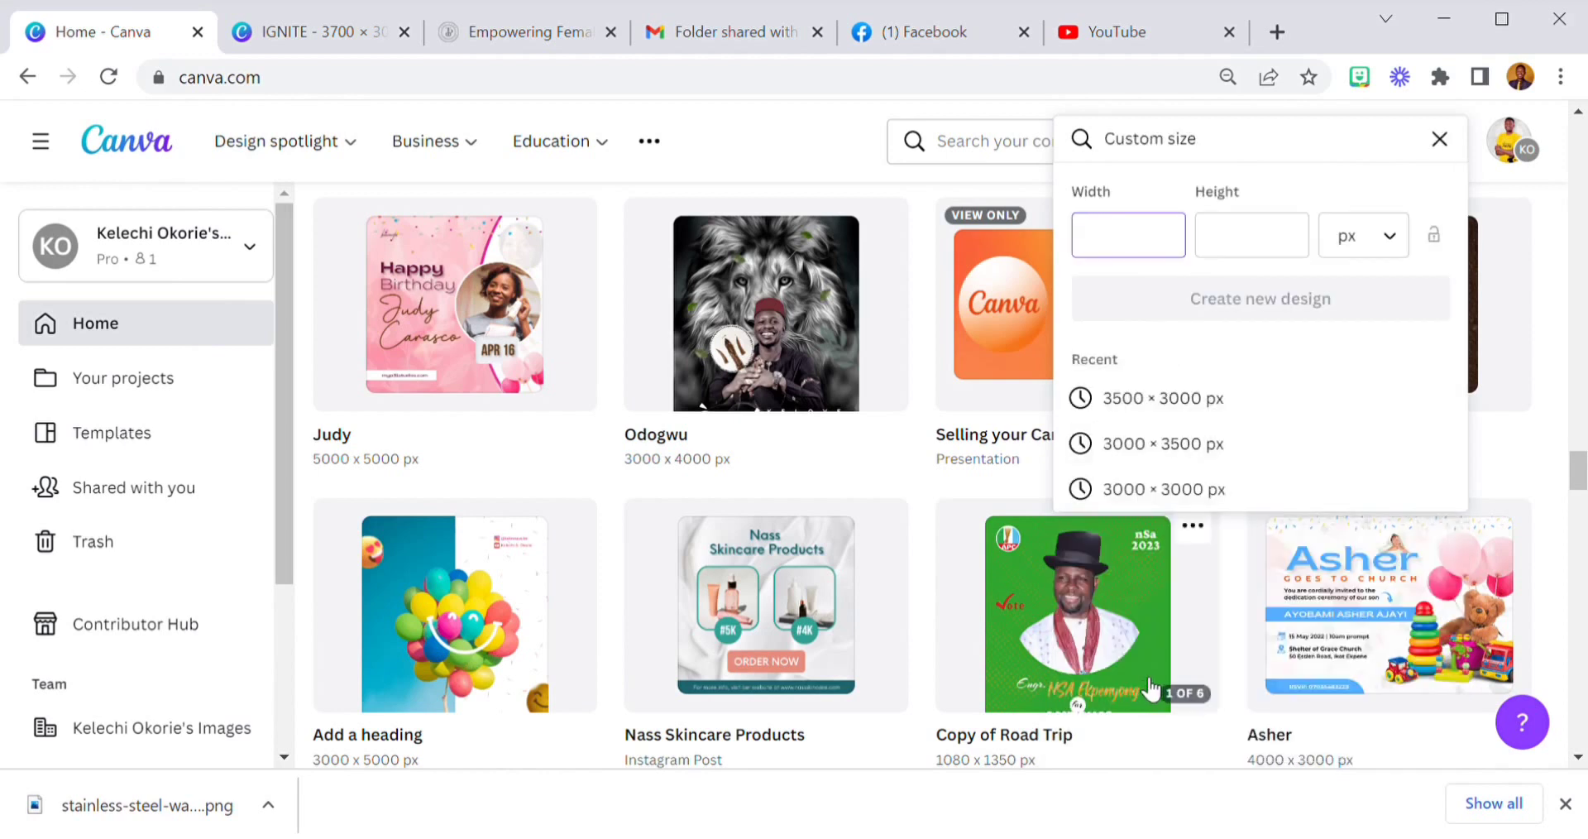
pyautogui.write('3700')
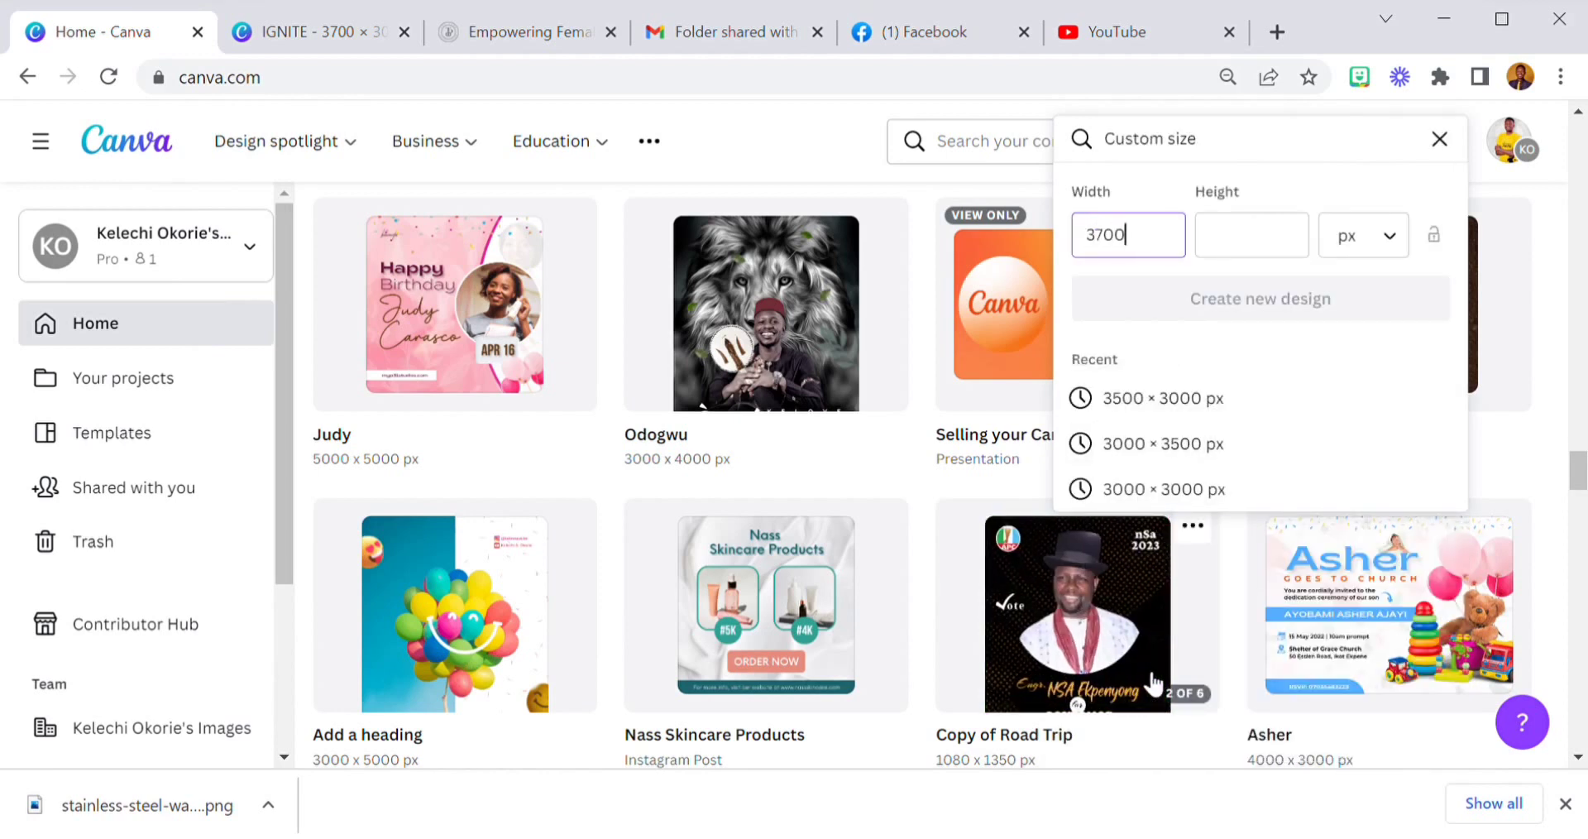
pyautogui.click(1285, 251)
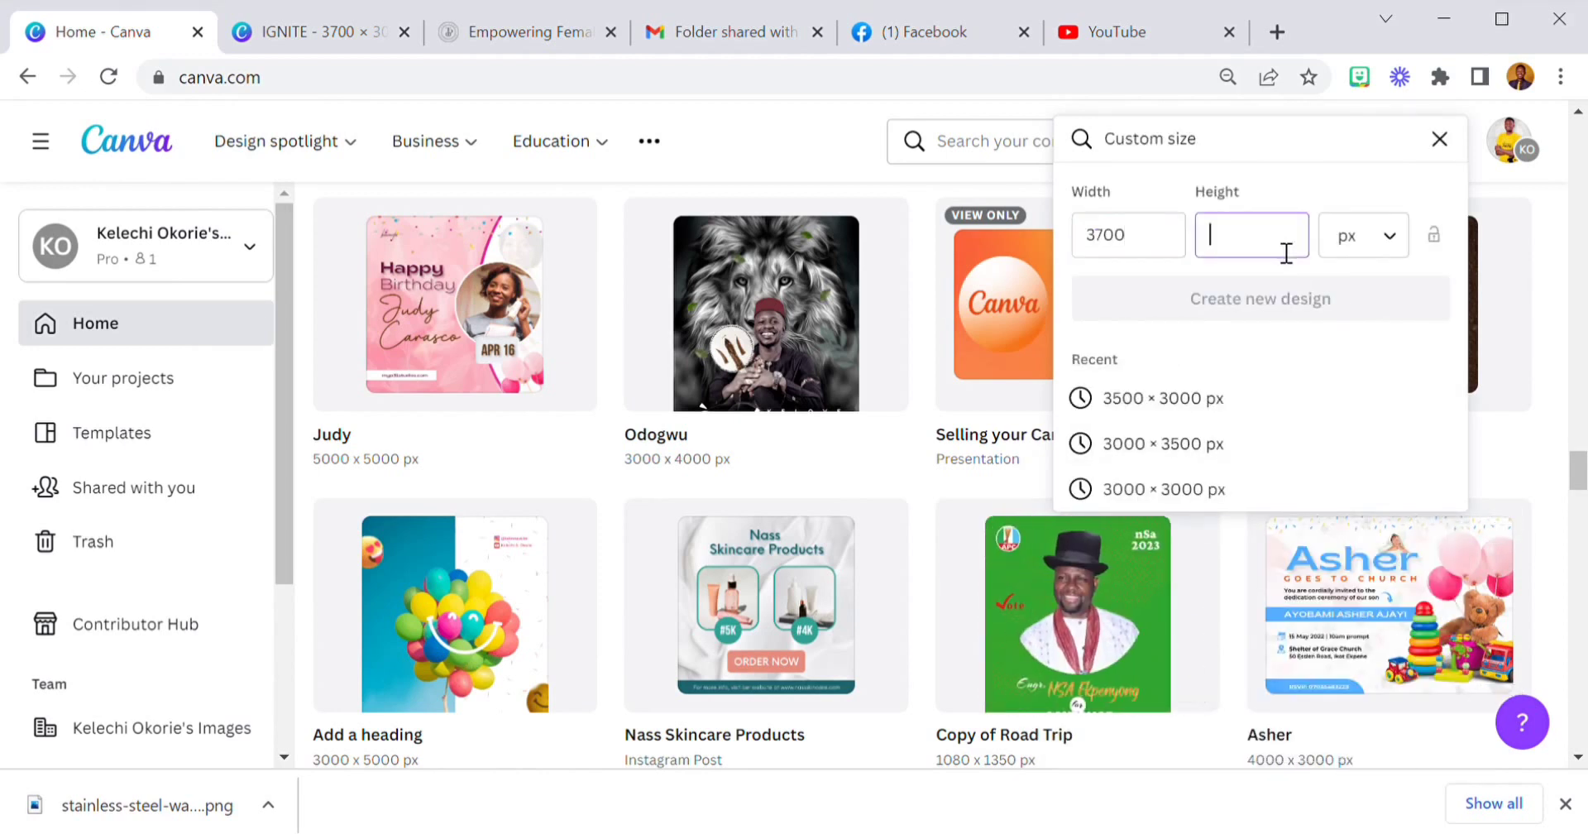
pyautogui.write('3000')
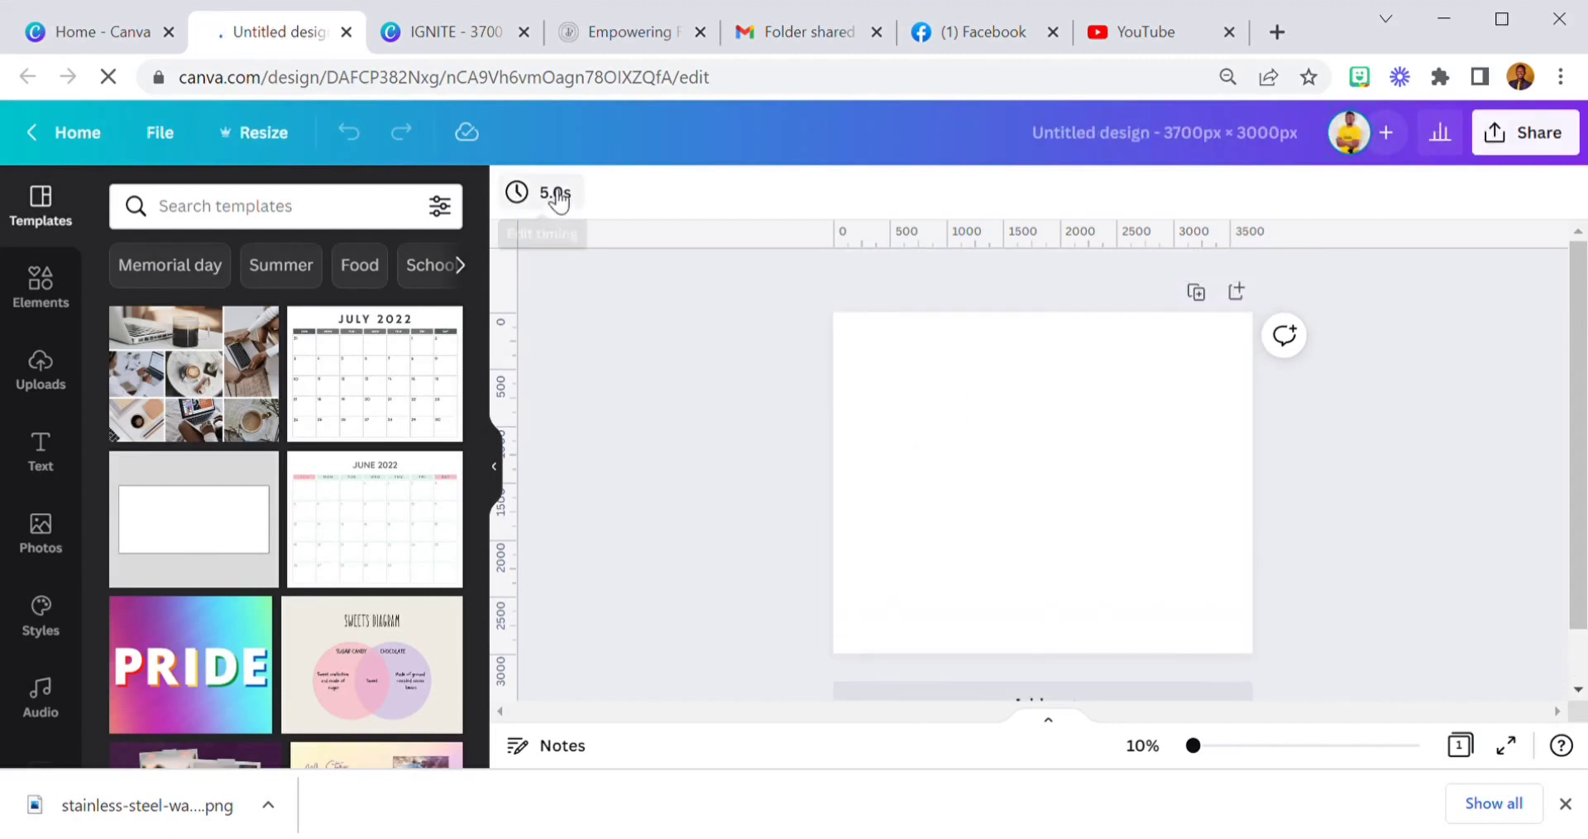
# - Give the blank page a solid black background
pyautogui.click(523, 196)
pyautogui.click(194, 473)
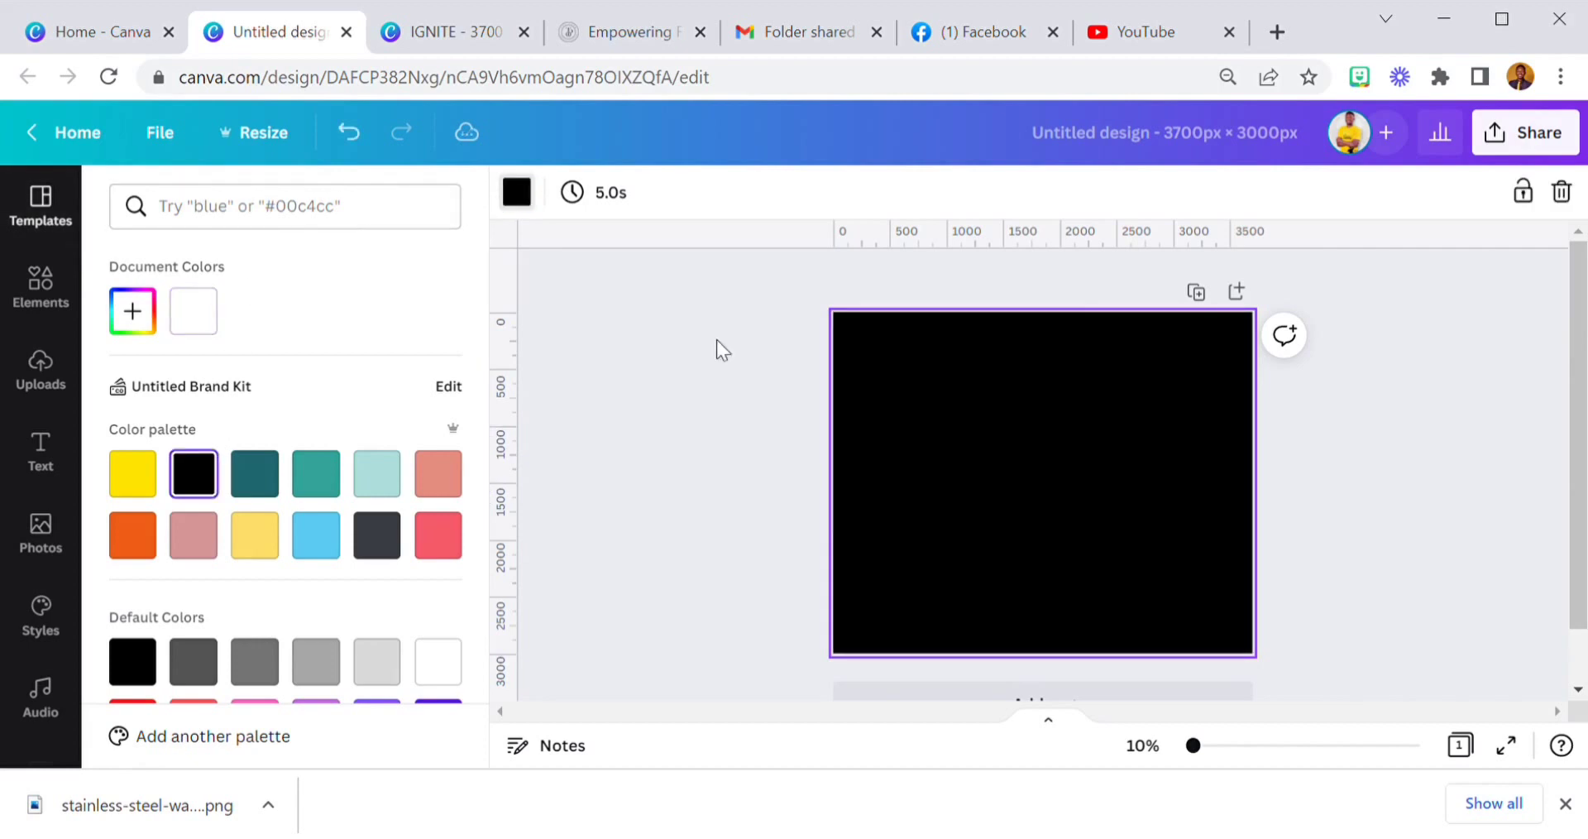
pyautogui.click(771, 331)
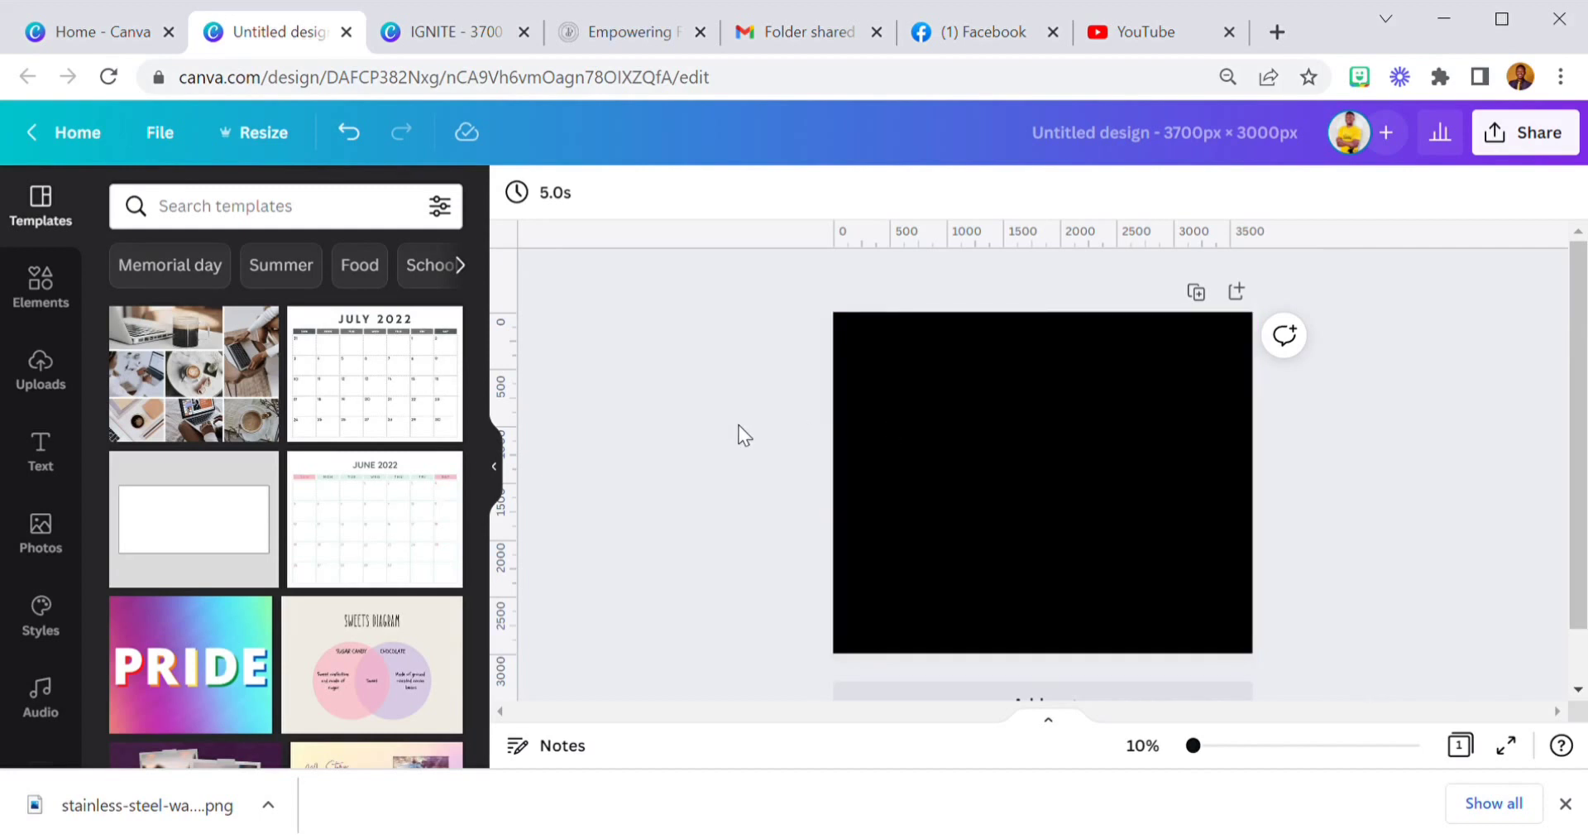
# - Add a heading and reduce its placeholder text to the letter I
pyautogui.click(42, 453)
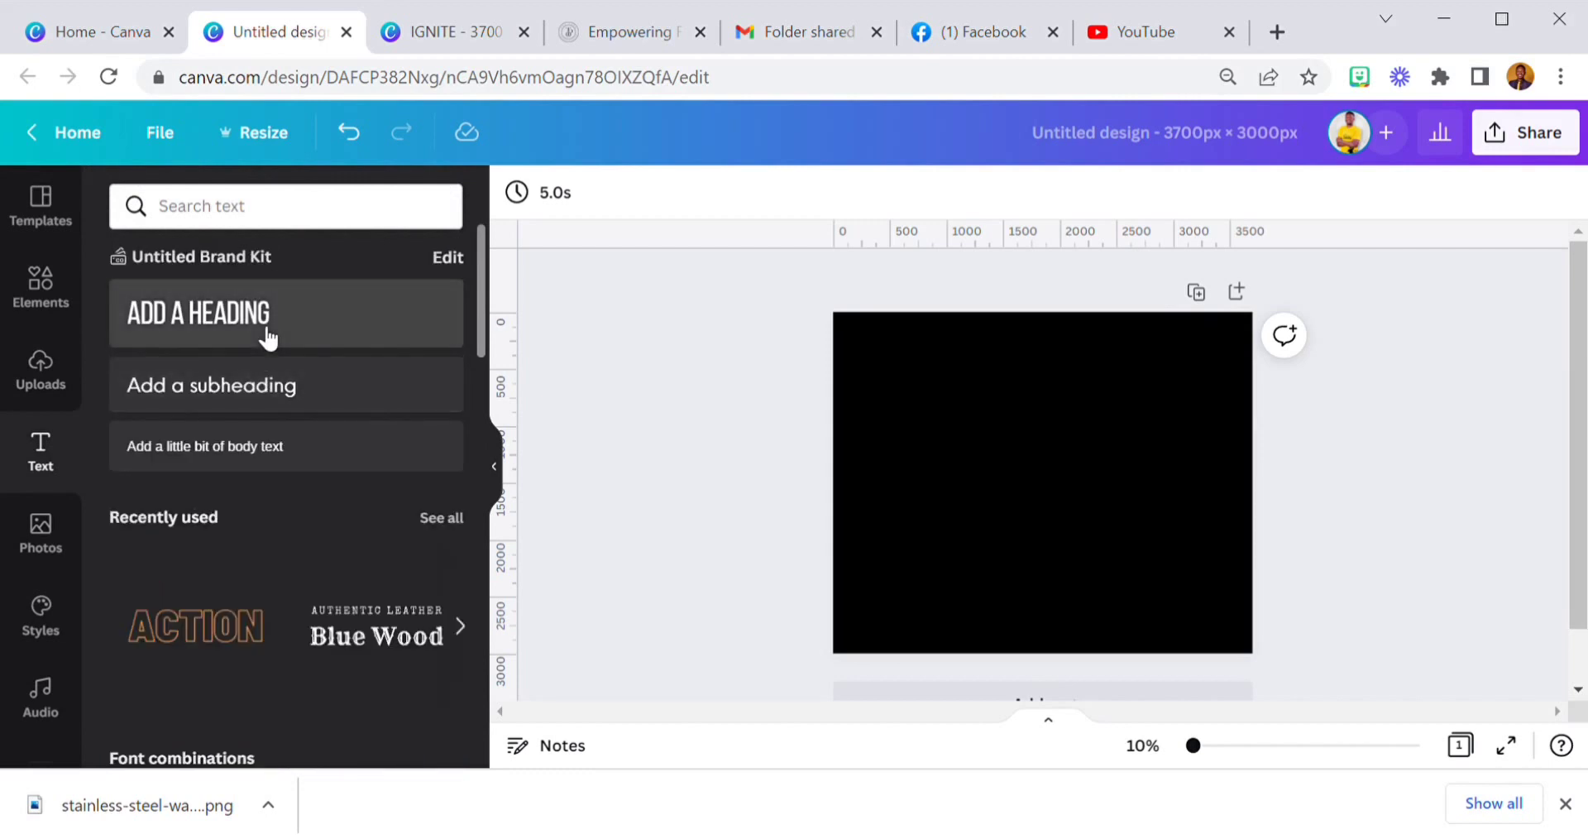
pyautogui.click(213, 316)
pyautogui.moveTo(1047, 486); pyautogui.dragTo(849, 418)
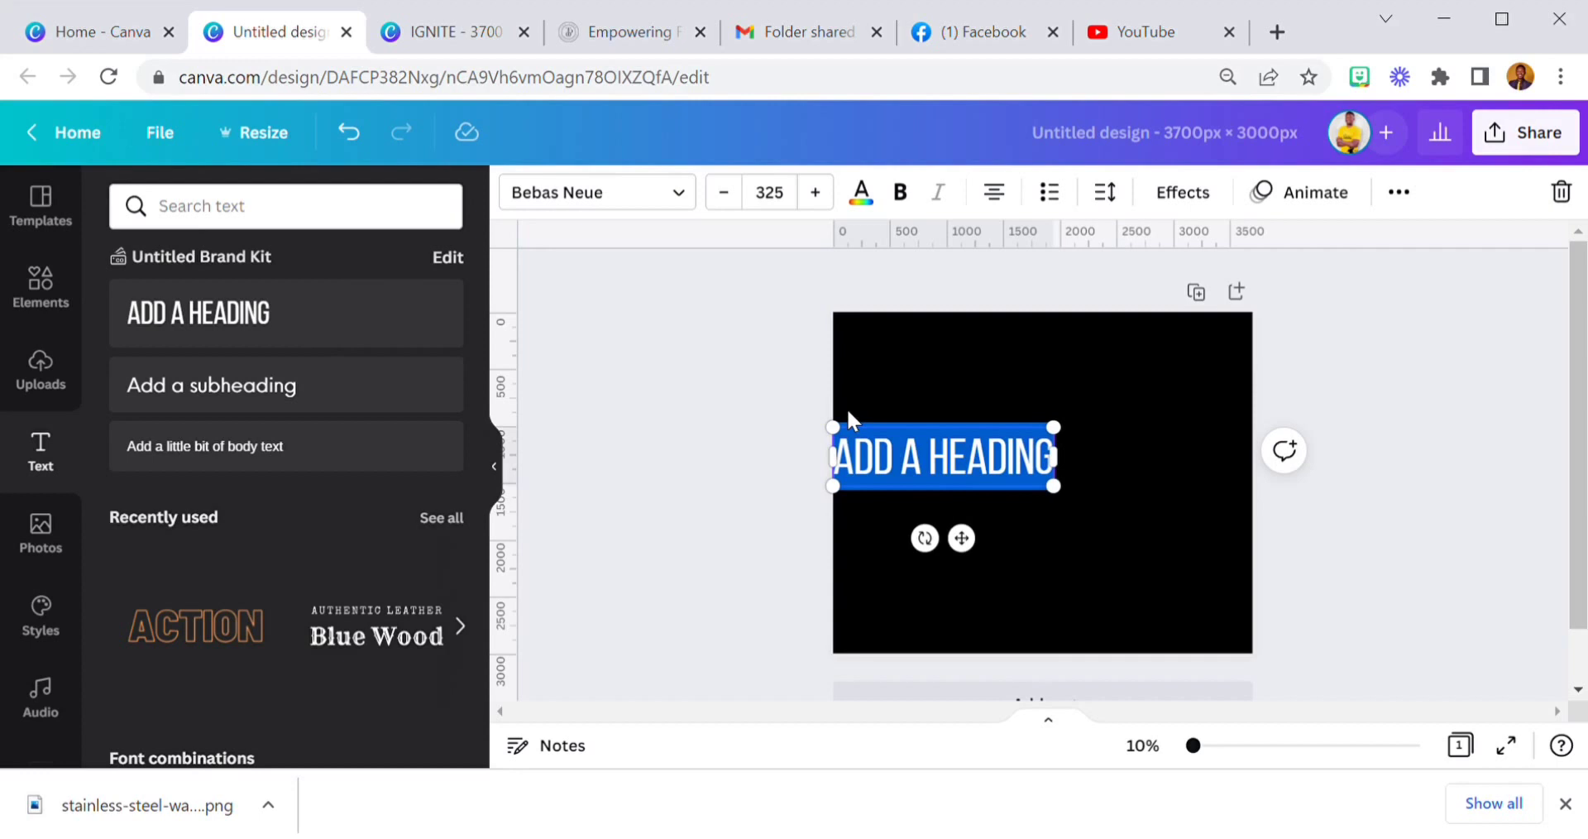
pyautogui.press('BackSpace')
pyautogui.moveTo(979, 466); pyautogui.dragTo(991, 466)
pyautogui.write('I')
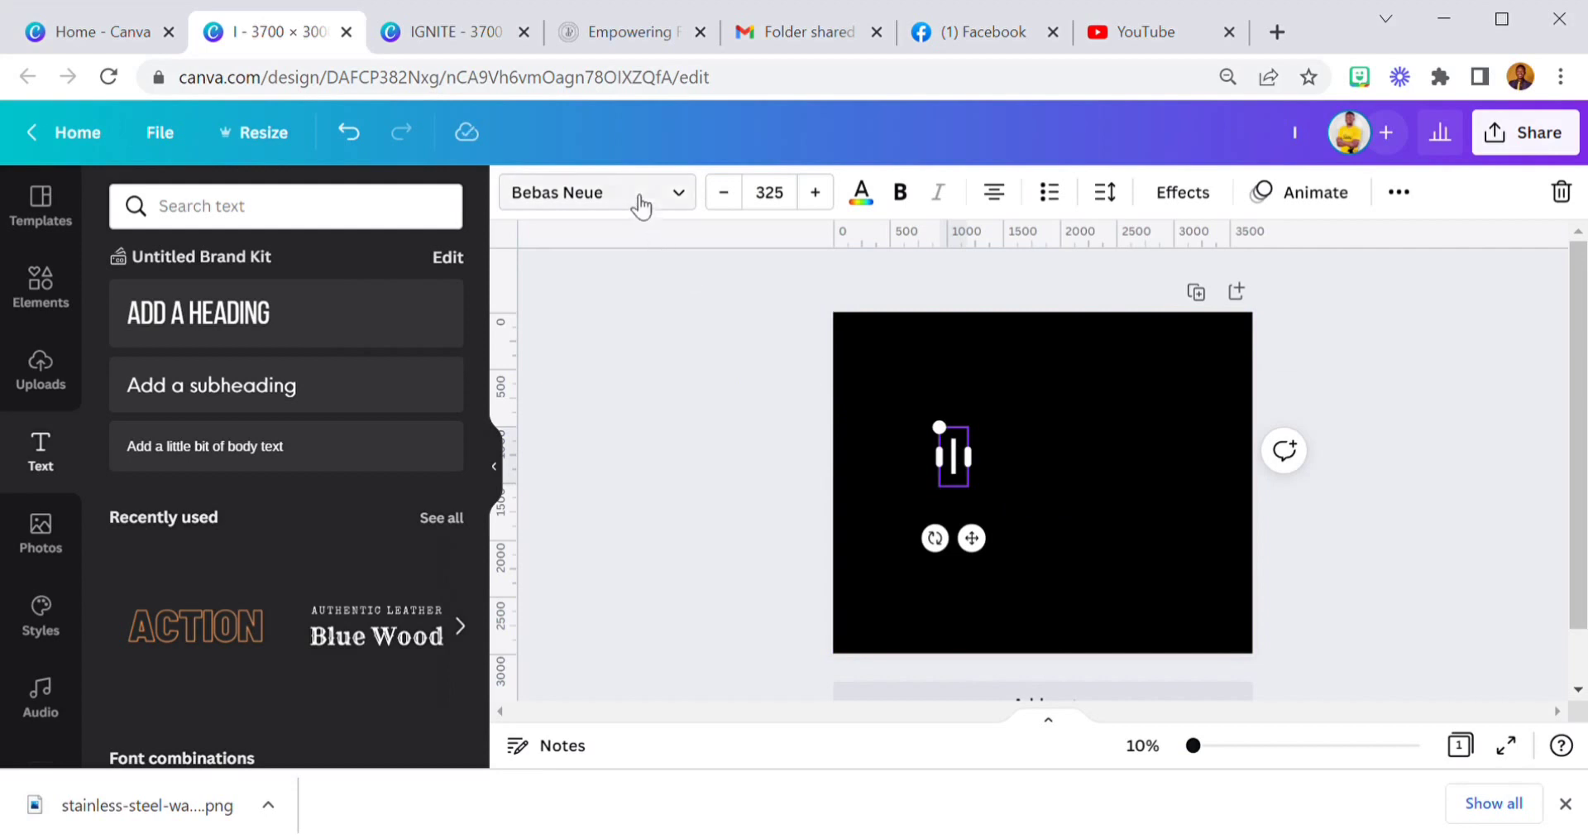
# - Set the text to Brice ExtraLightSemiEx, bold, size 568
pyautogui.click(638, 195)
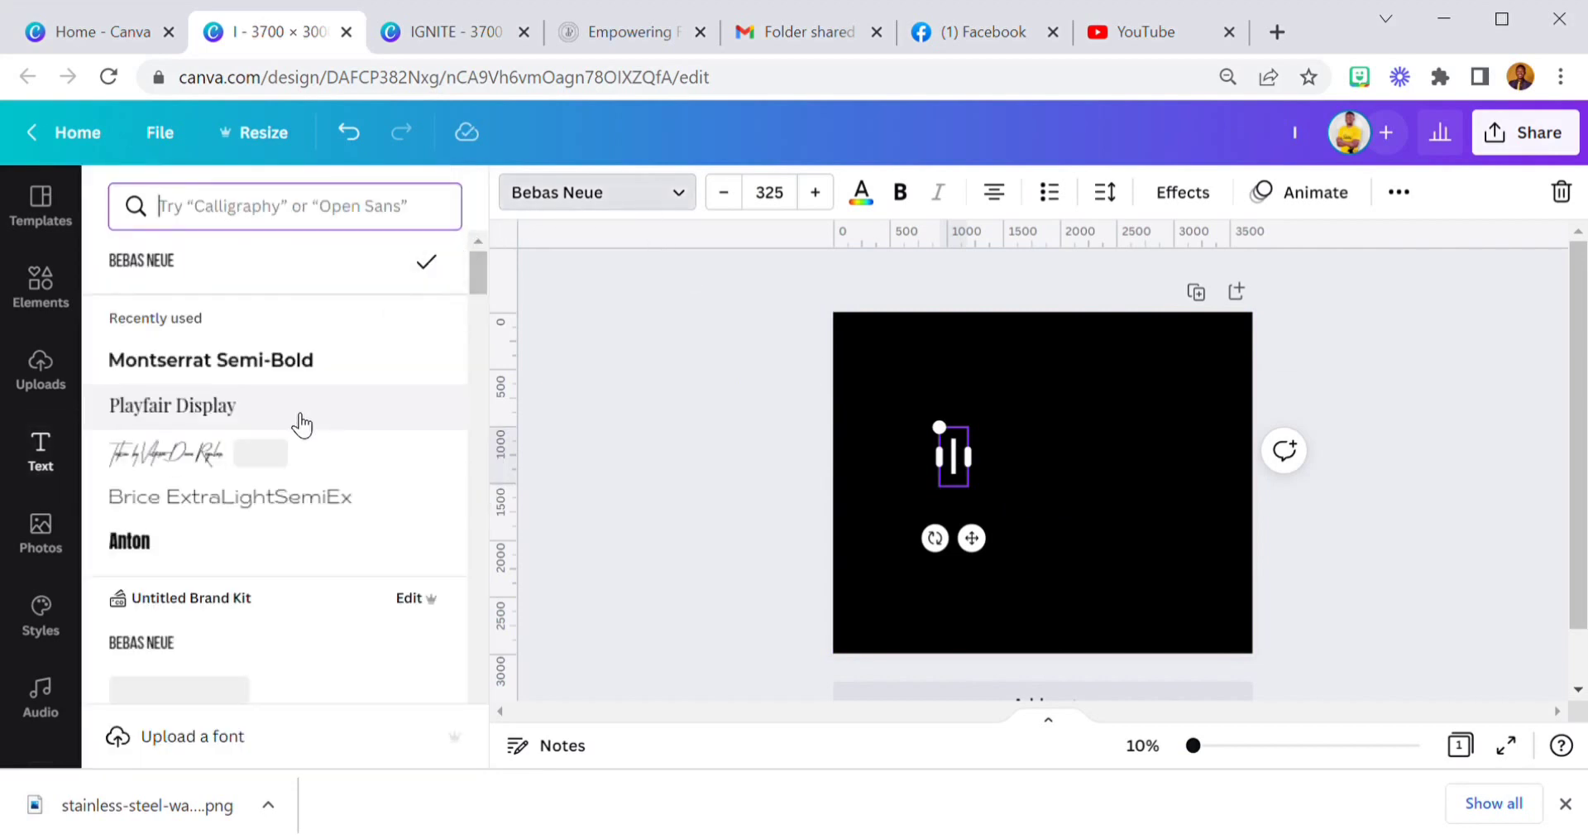
pyautogui.click(312, 496)
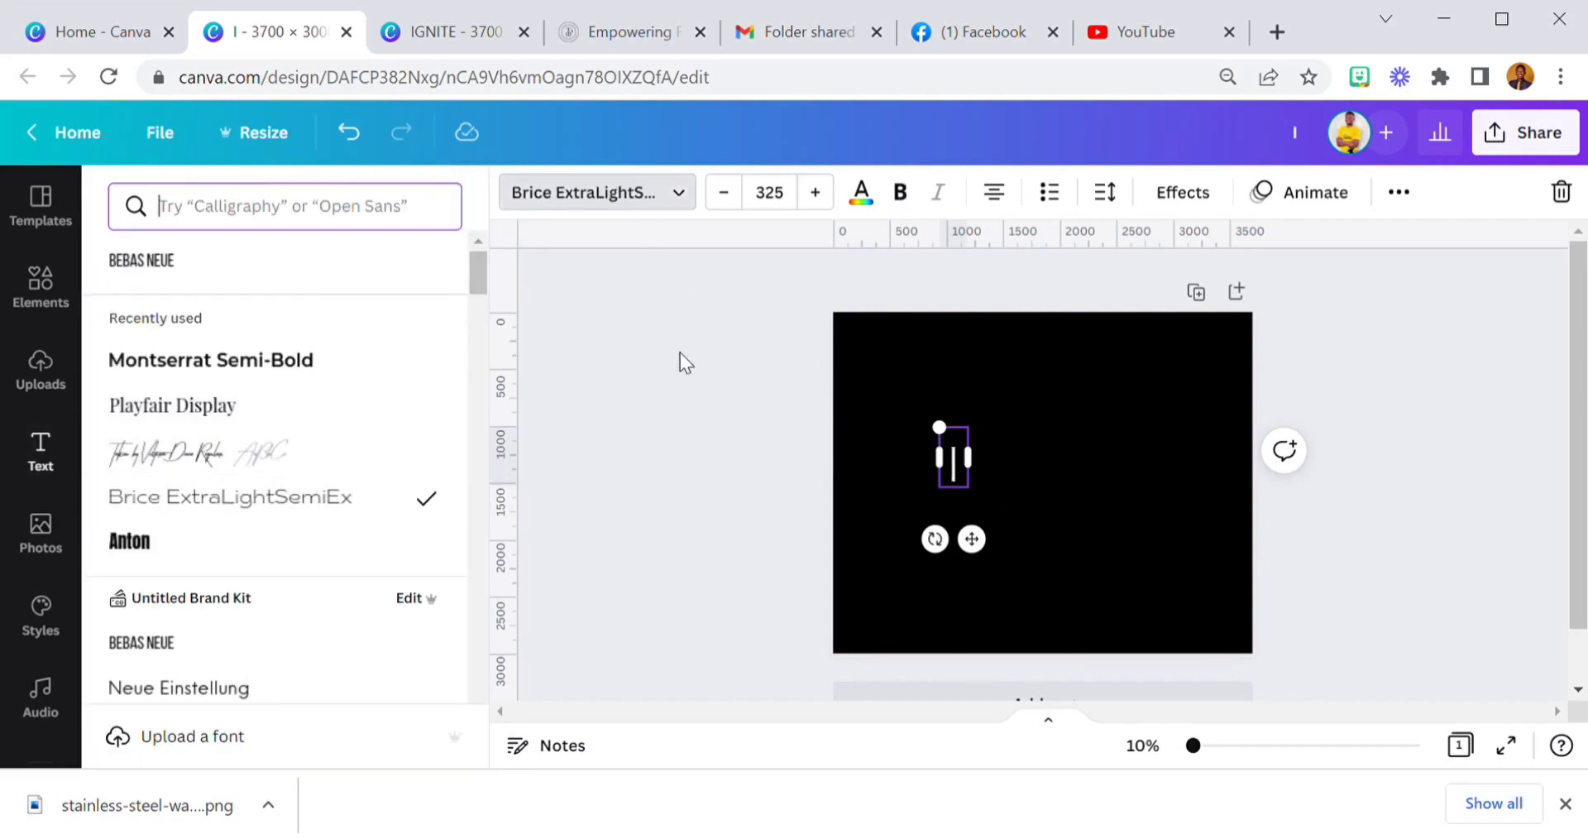
pyautogui.click(900, 192)
pyautogui.click(782, 202)
pyautogui.write('568')
pyautogui.press('Return')
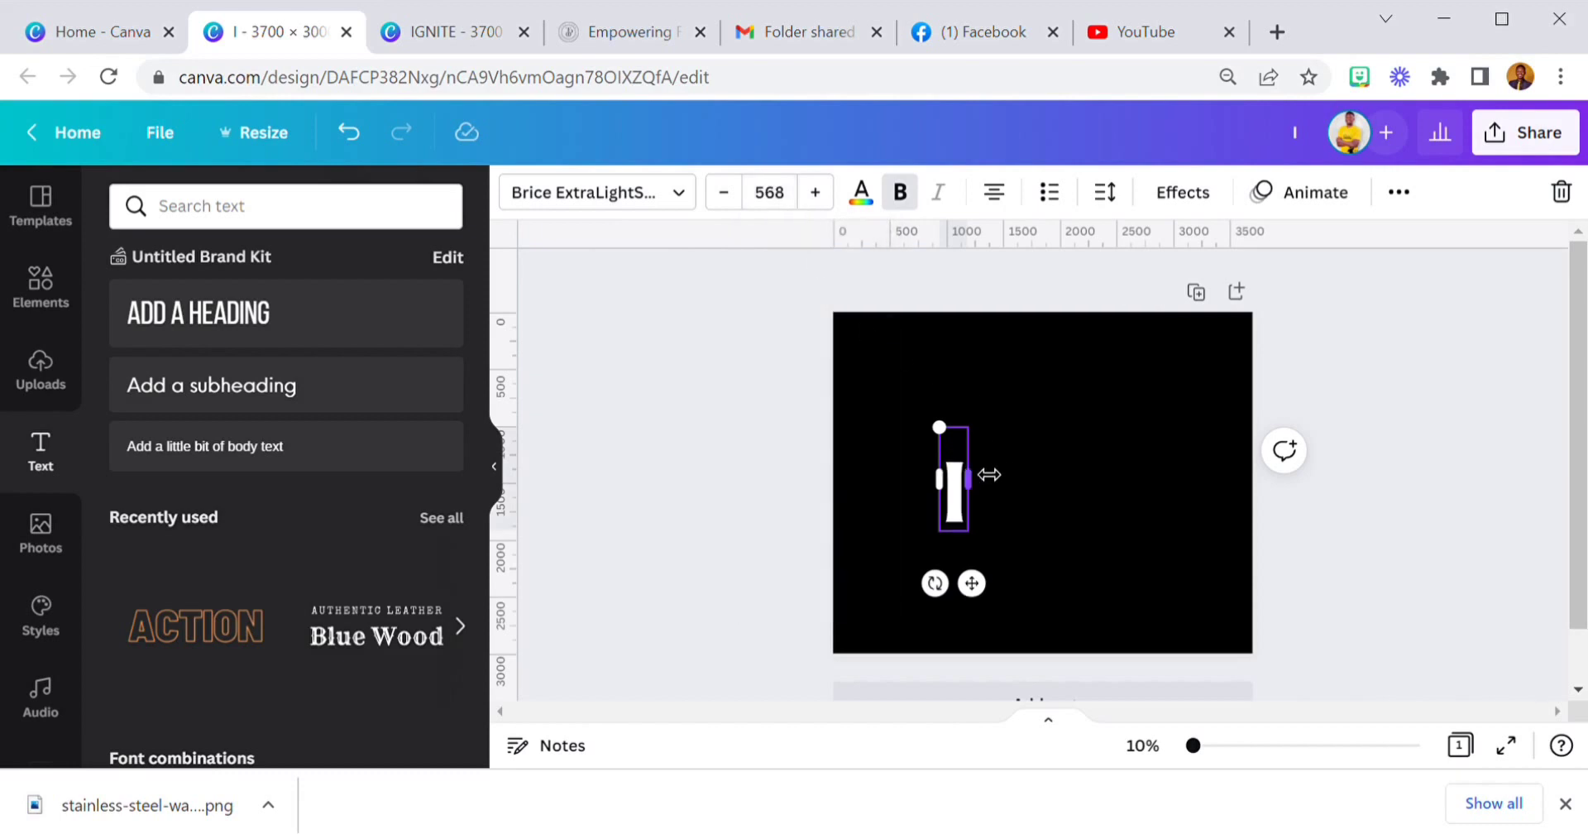
pyautogui.moveTo(989, 474); pyautogui.dragTo(994, 462)
pyautogui.click(884, 435)
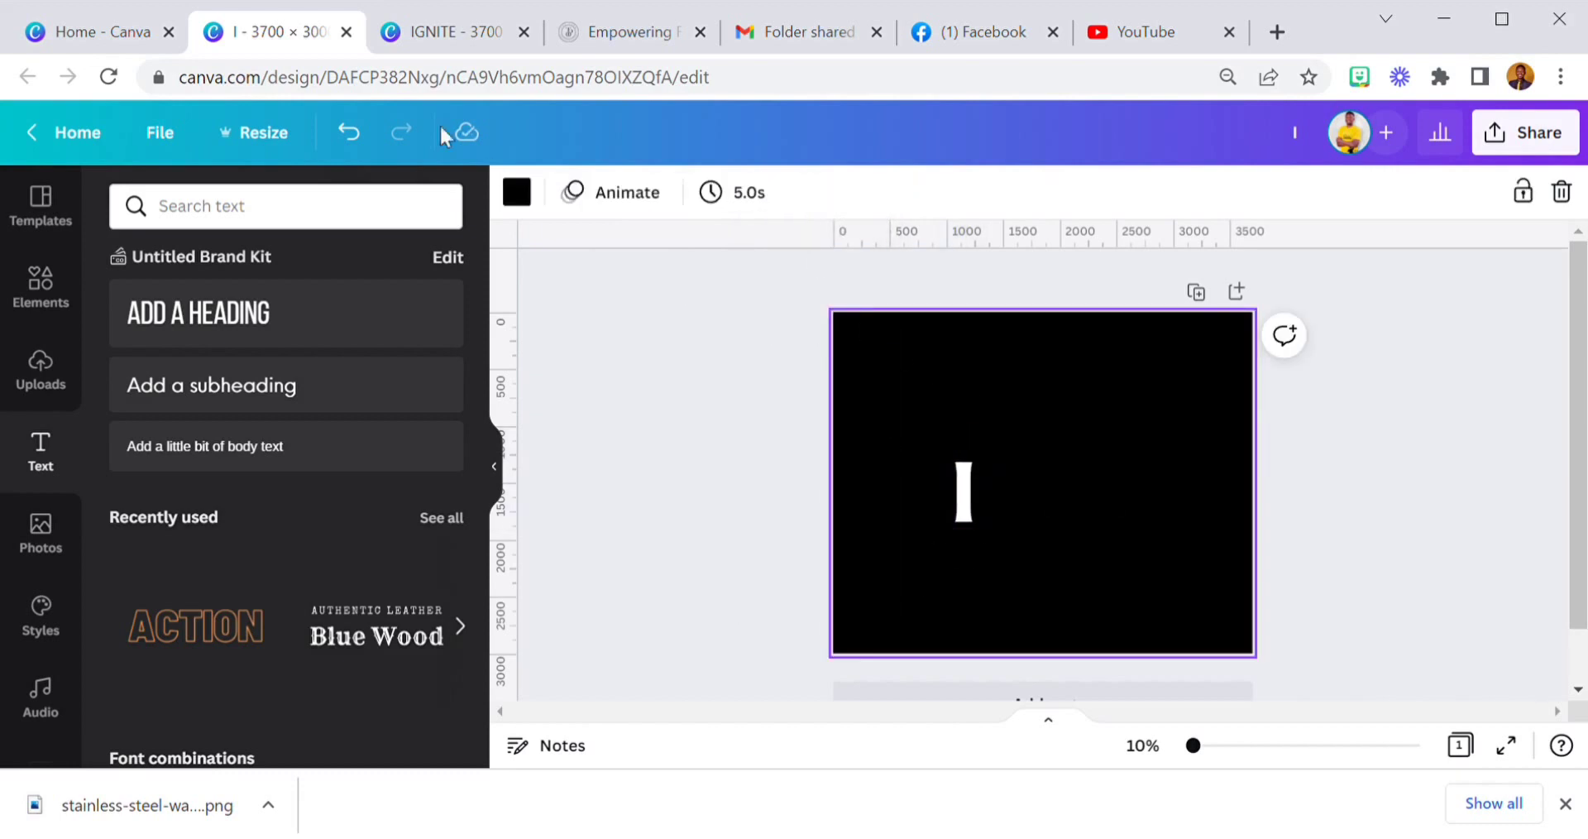
# - Check the IGNITE text settings in the reference design
pyautogui.click(447, 43)
pyautogui.click(949, 498)
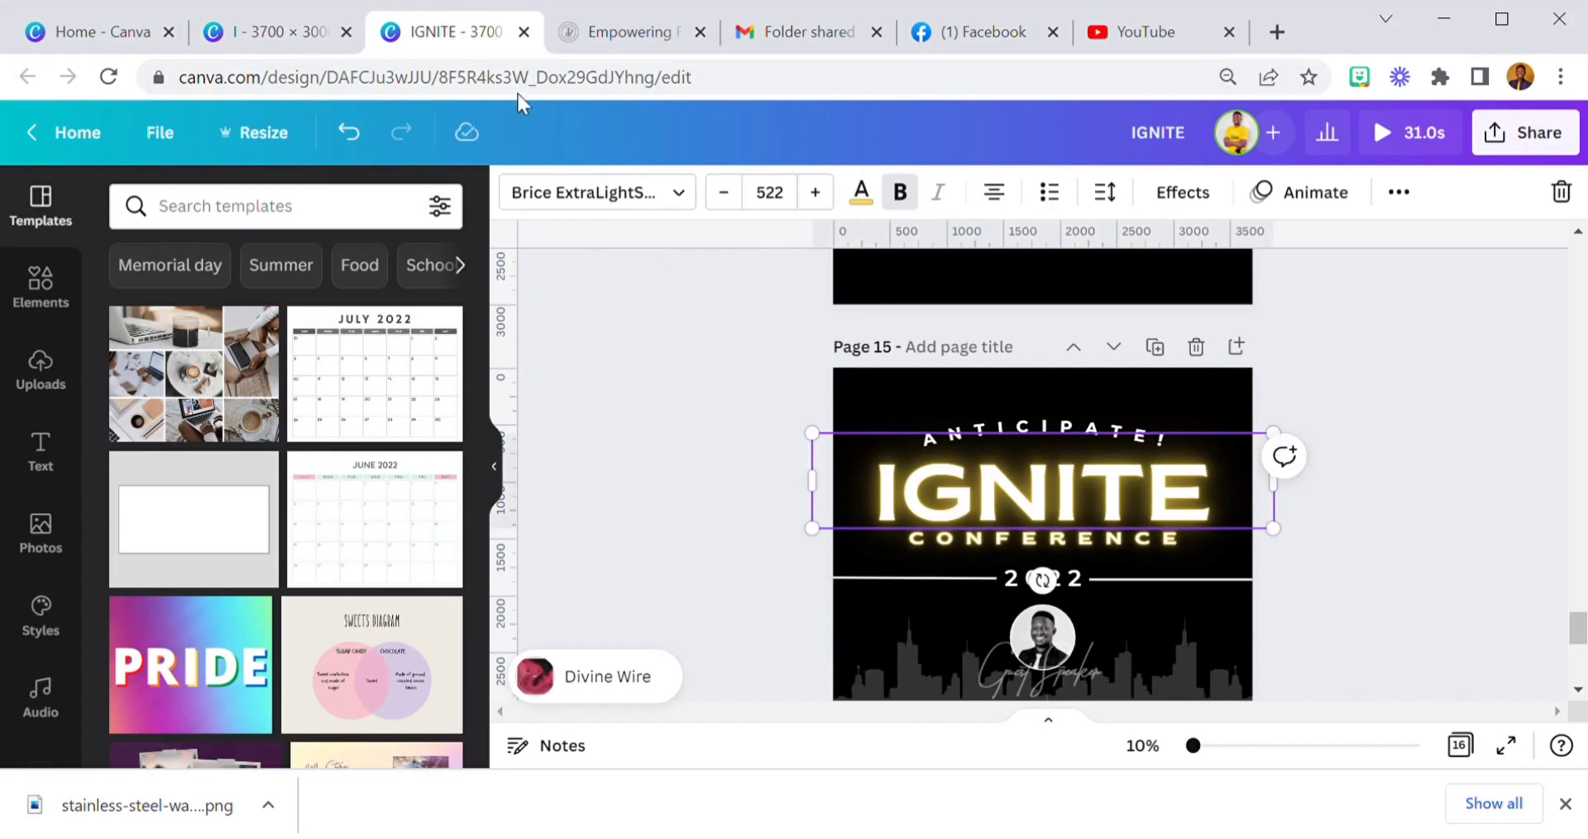
pyautogui.scroll(3, 936, 390)
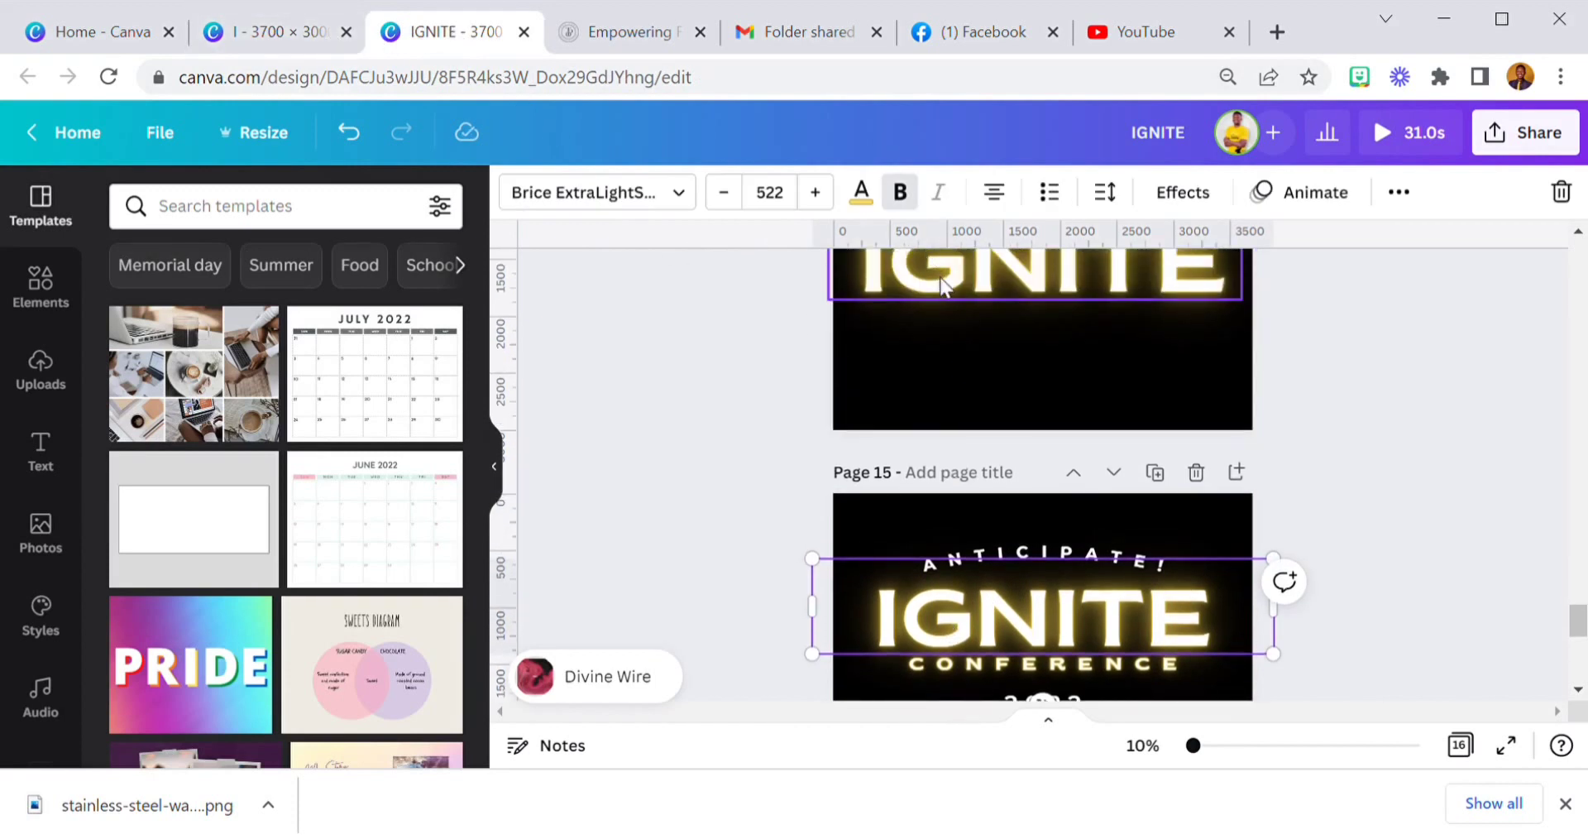
pyautogui.click(940, 285)
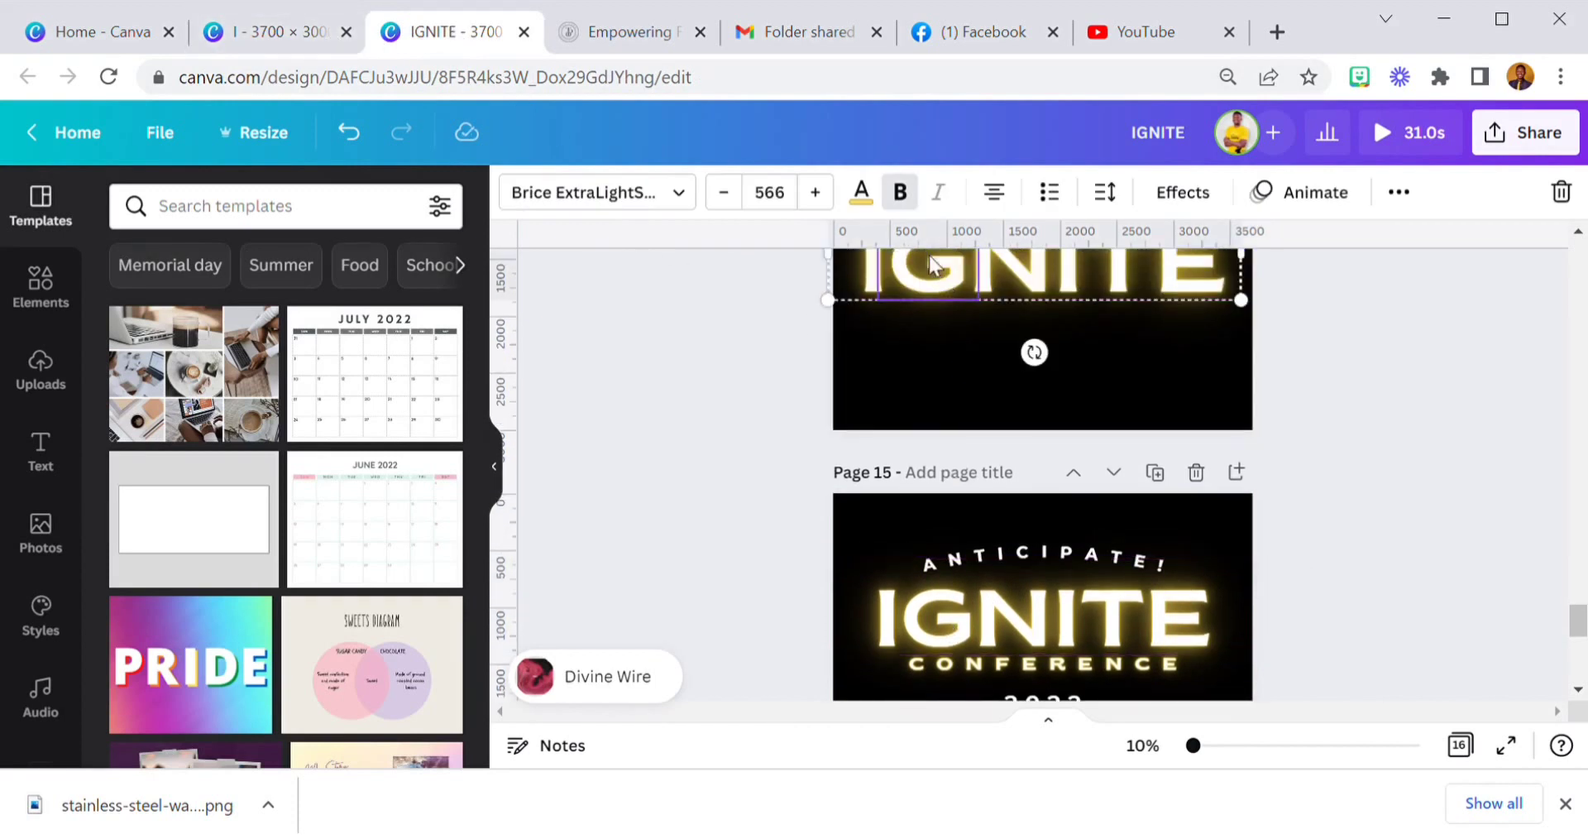
pyautogui.click(304, 38)
# - Extend the text to 'IGNI' on one line and reposition it
pyautogui.click(987, 502)
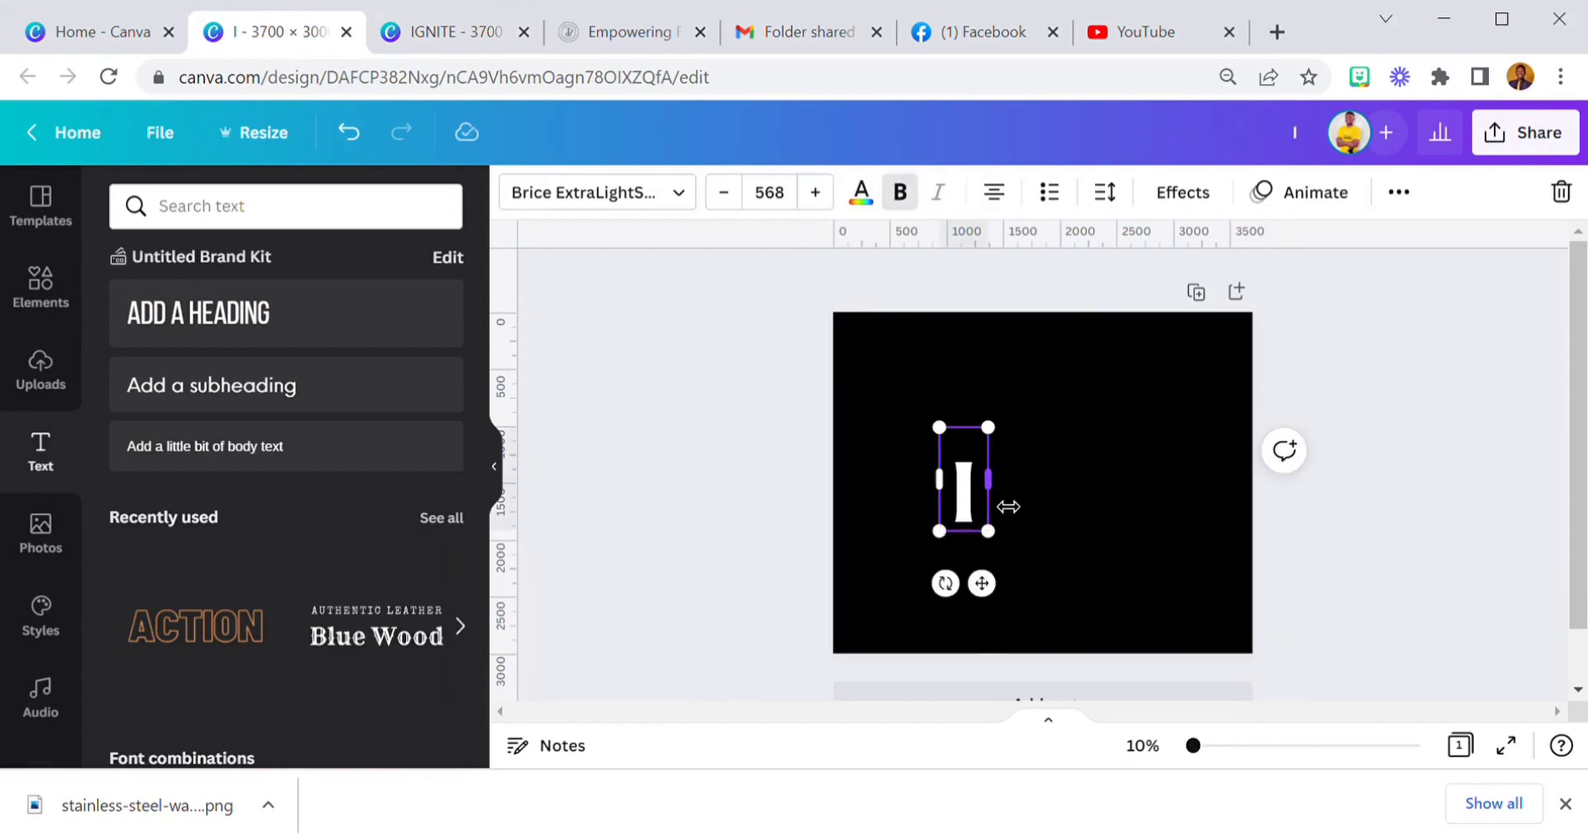
pyautogui.moveTo(1008, 506); pyautogui.dragTo(1022, 506)
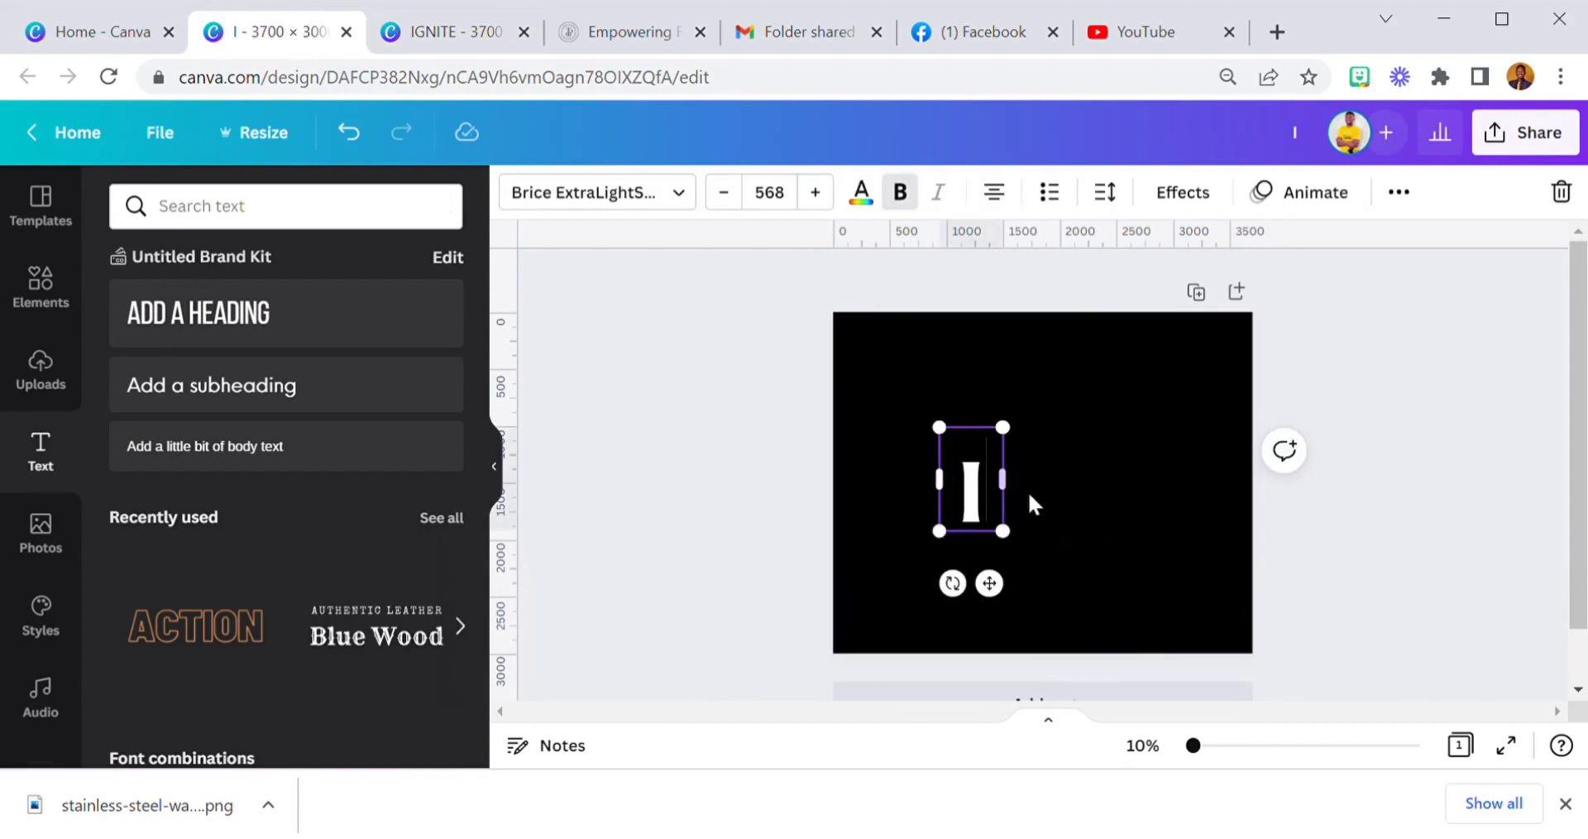
pyautogui.write('GNI')
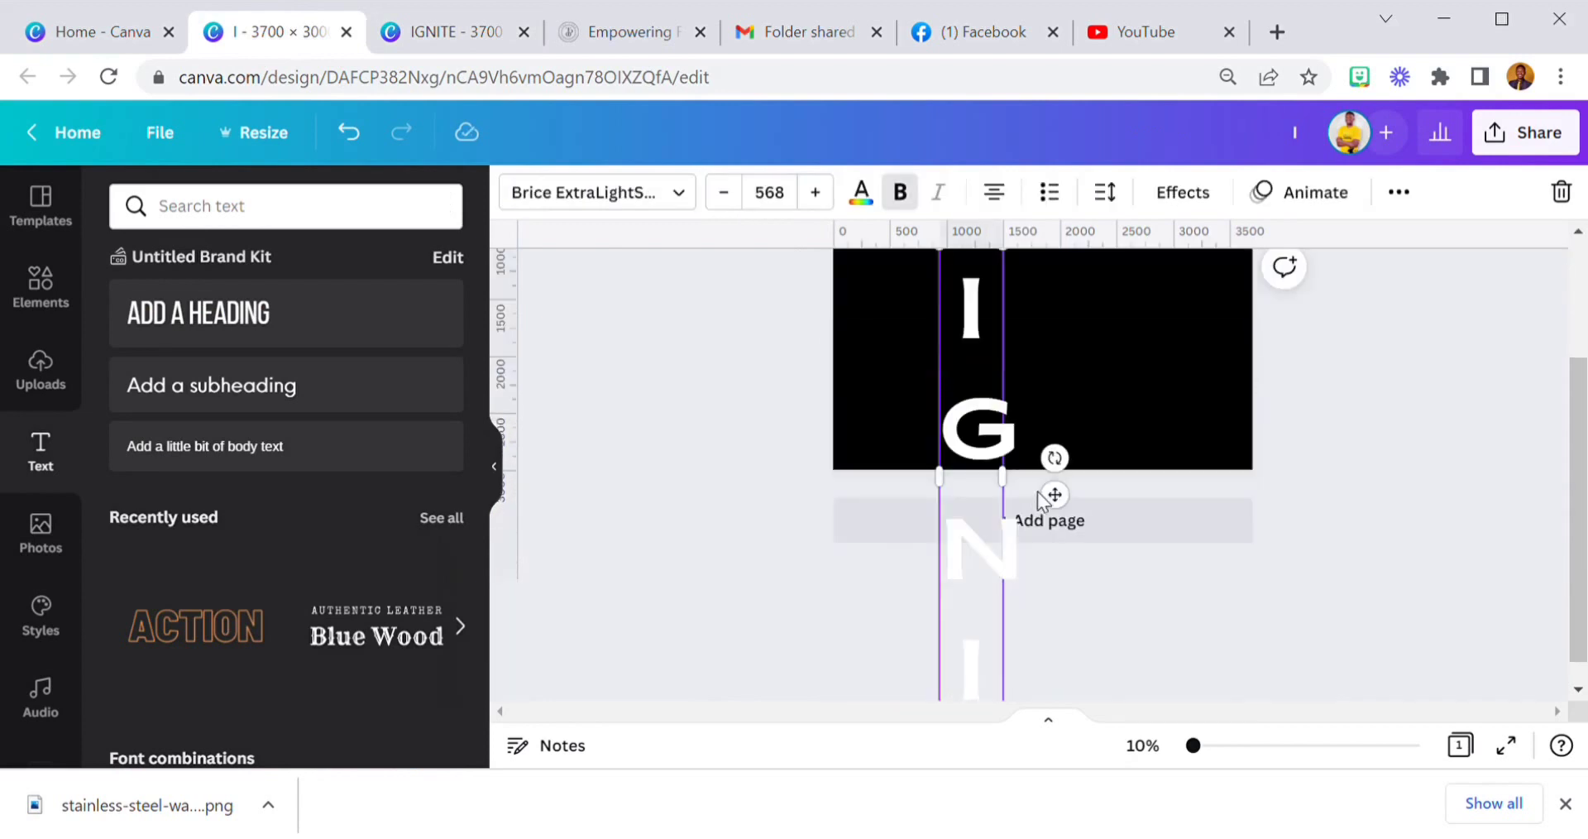
pyautogui.moveTo(1019, 366); pyautogui.dragTo(1218, 417)
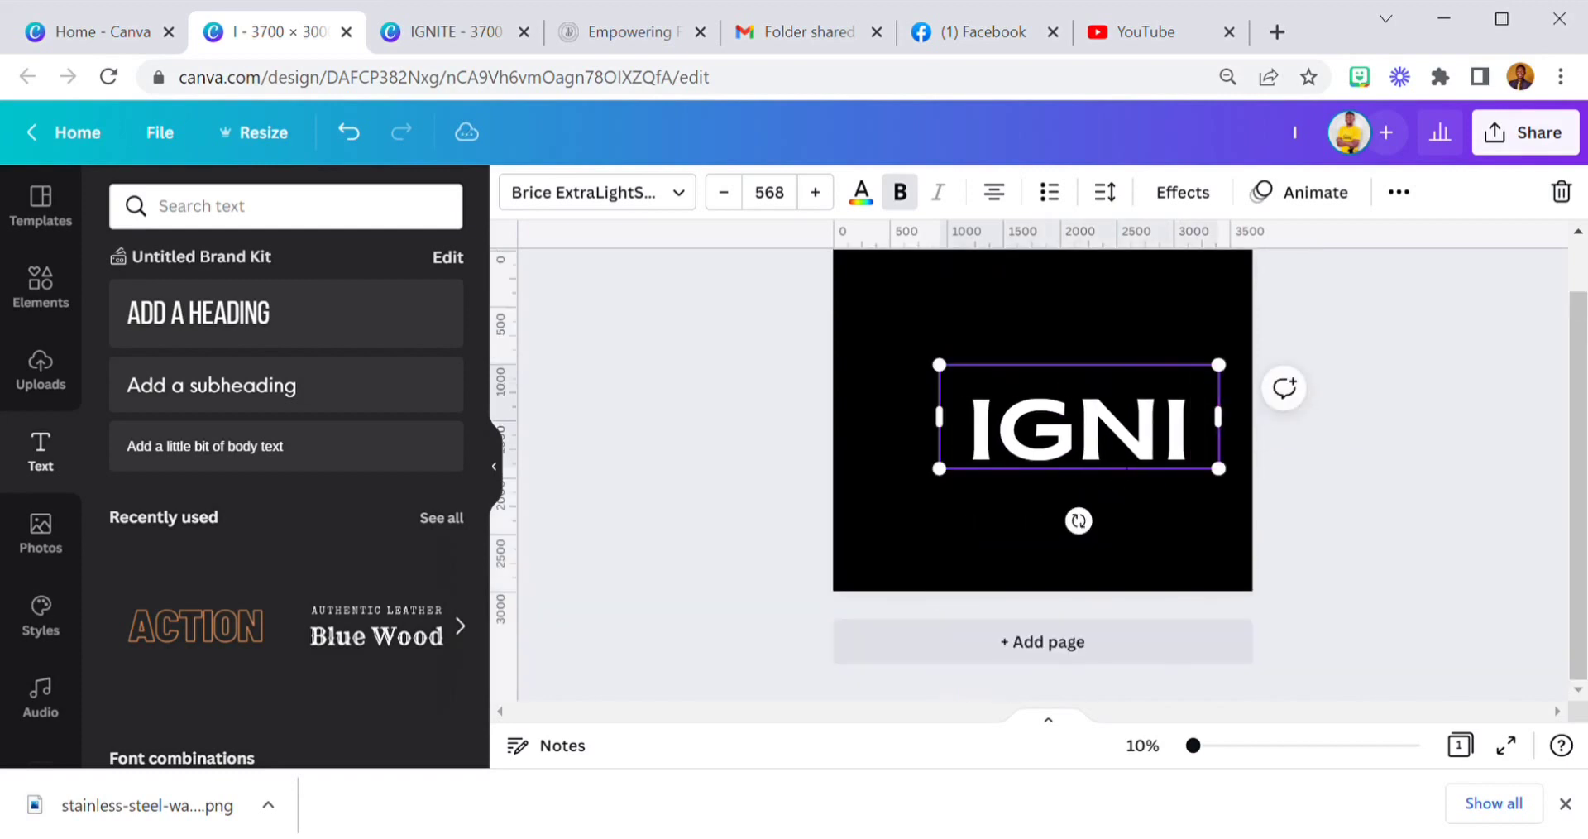
pyautogui.click(1067, 317)
pyautogui.moveTo(1089, 470); pyautogui.dragTo(1054, 457)
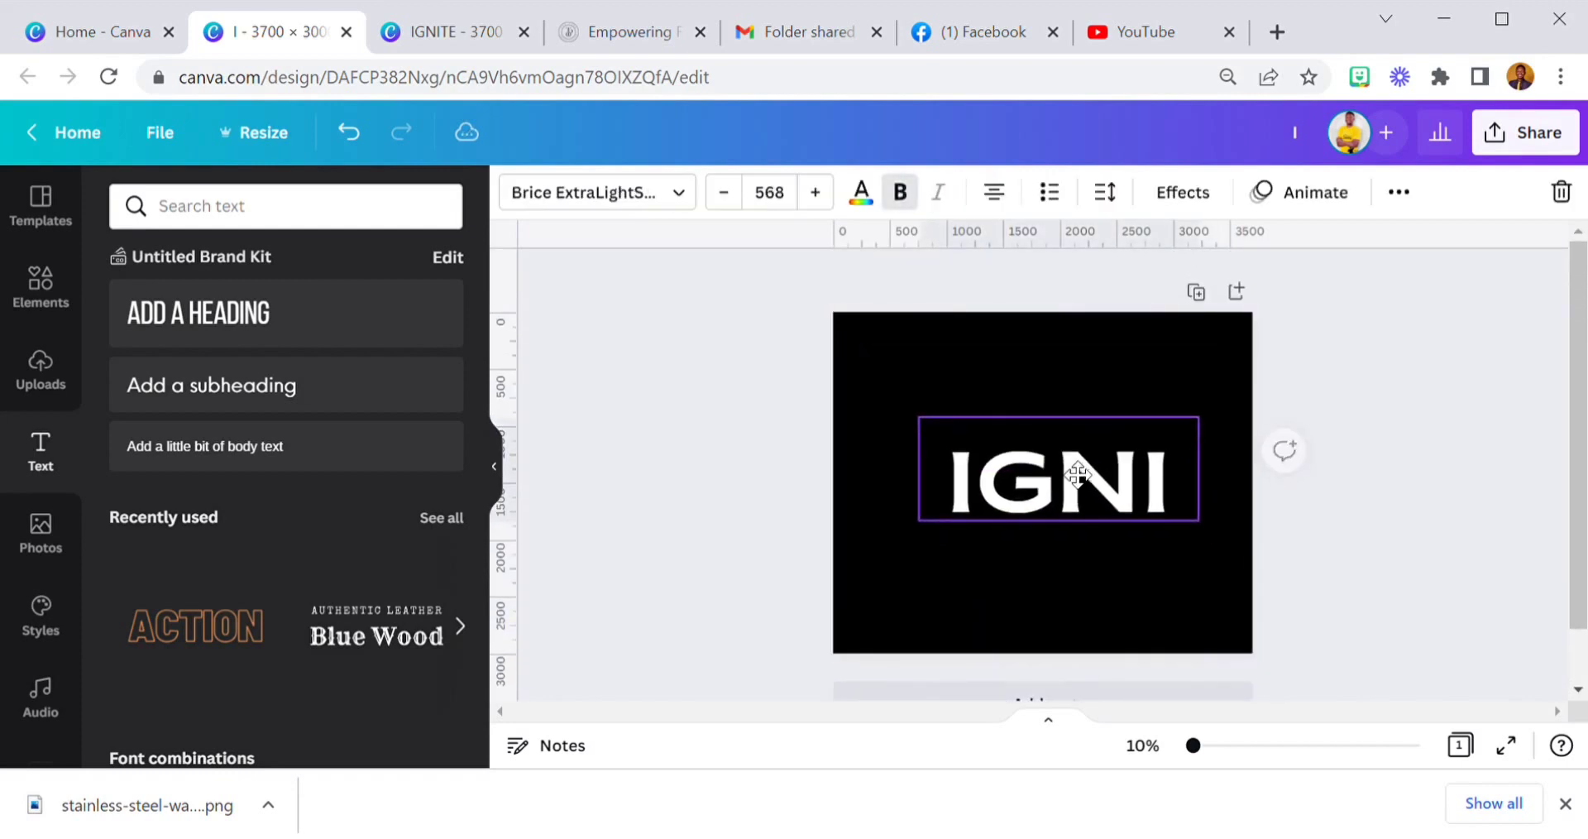
# - Complete the word as 'IGNITE' on one line, centred across the page
pyautogui.click(1164, 469)
pyautogui.write('TE')
pyautogui.moveTo(903, 526); pyautogui.dragTo(833, 526)
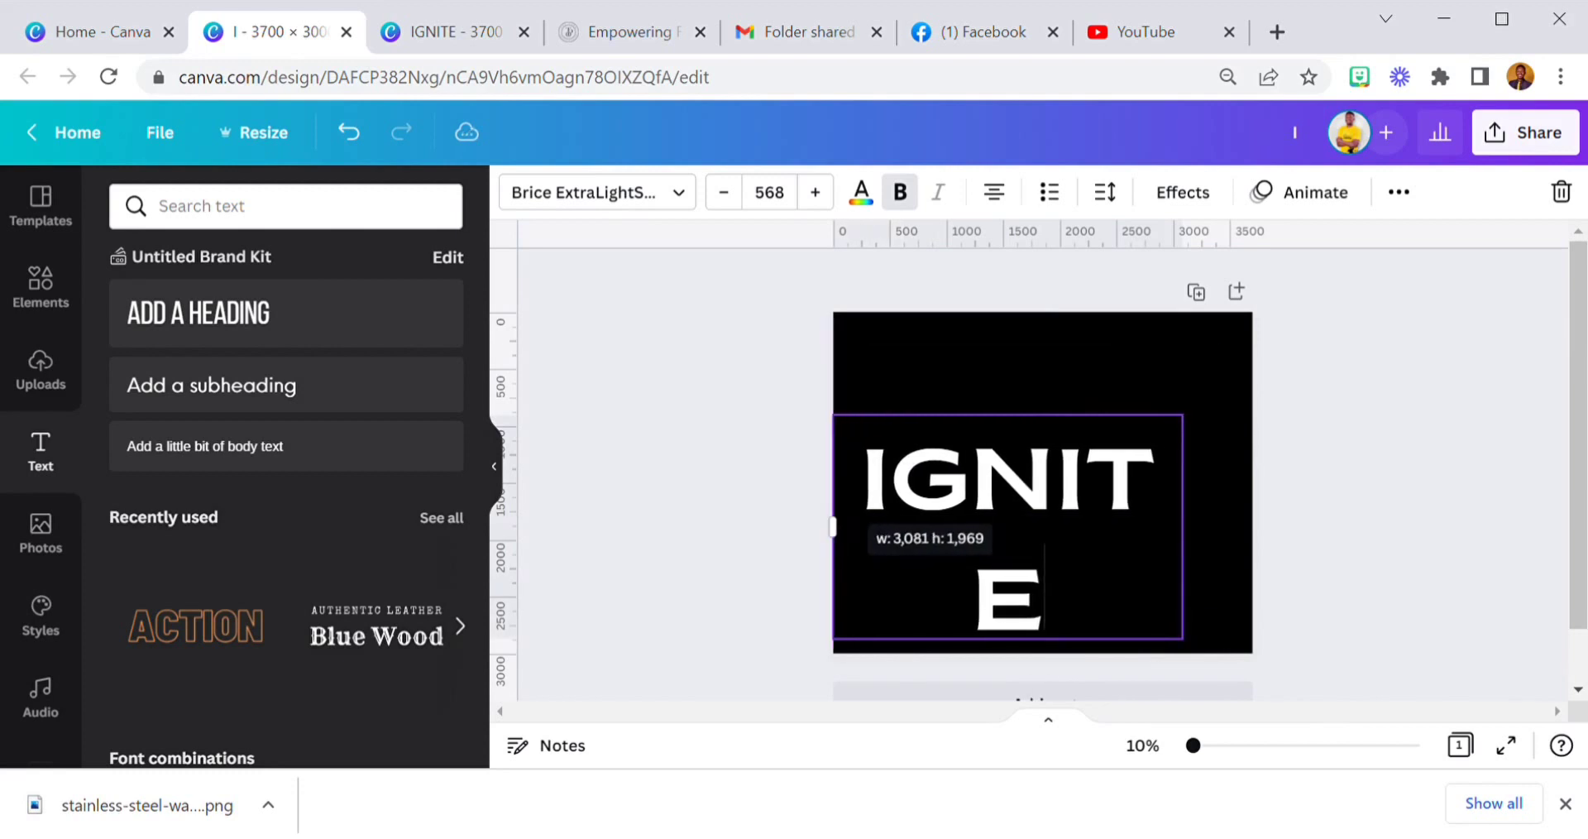
pyautogui.moveTo(1205, 523); pyautogui.dragTo(1257, 523)
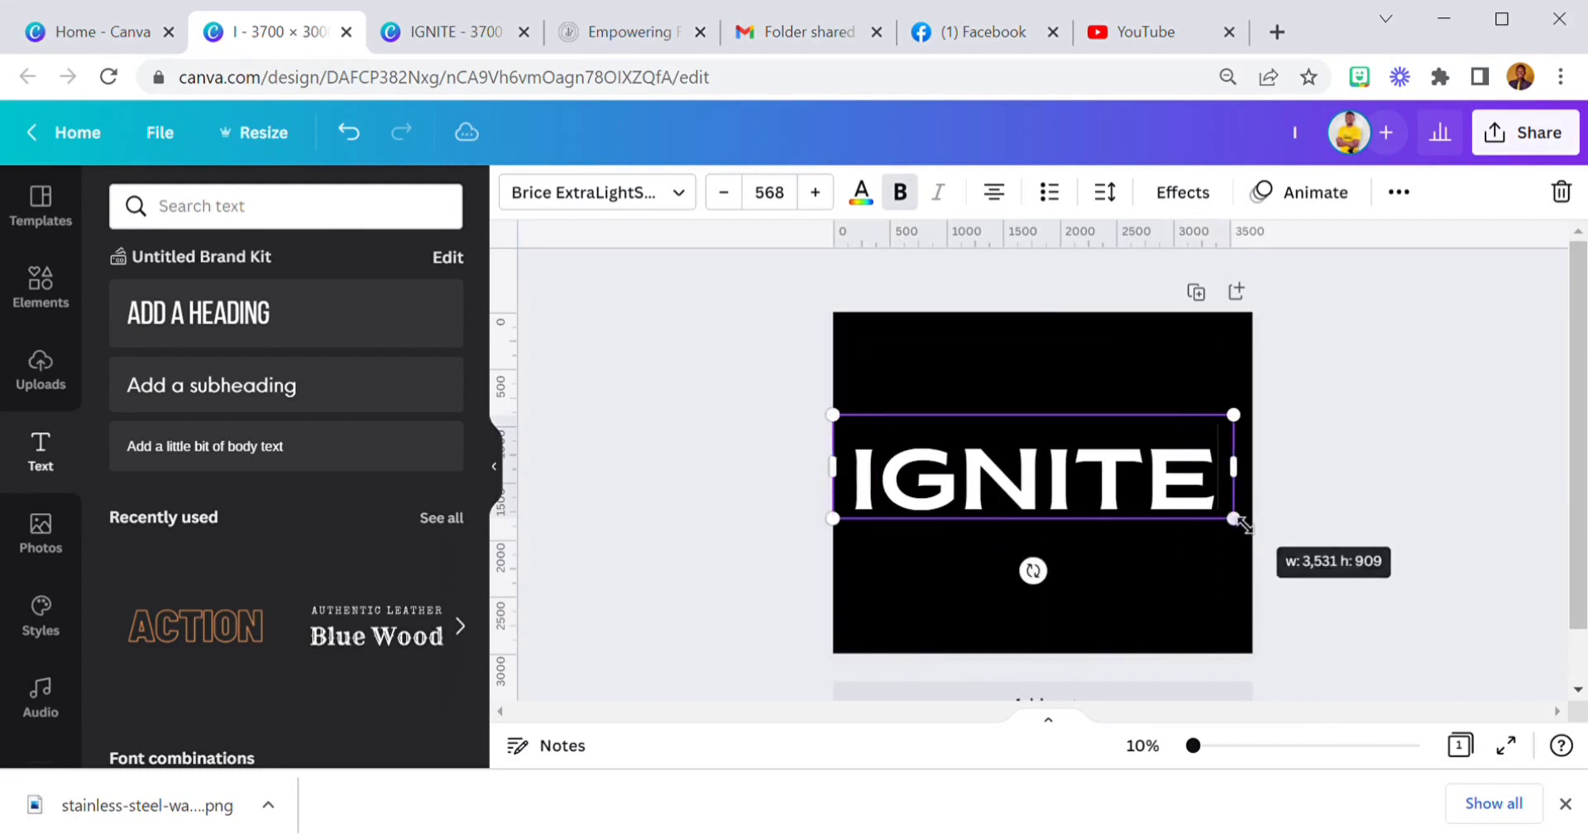
pyautogui.click(1084, 418)
pyautogui.moveTo(1096, 464); pyautogui.dragTo(1114, 454)
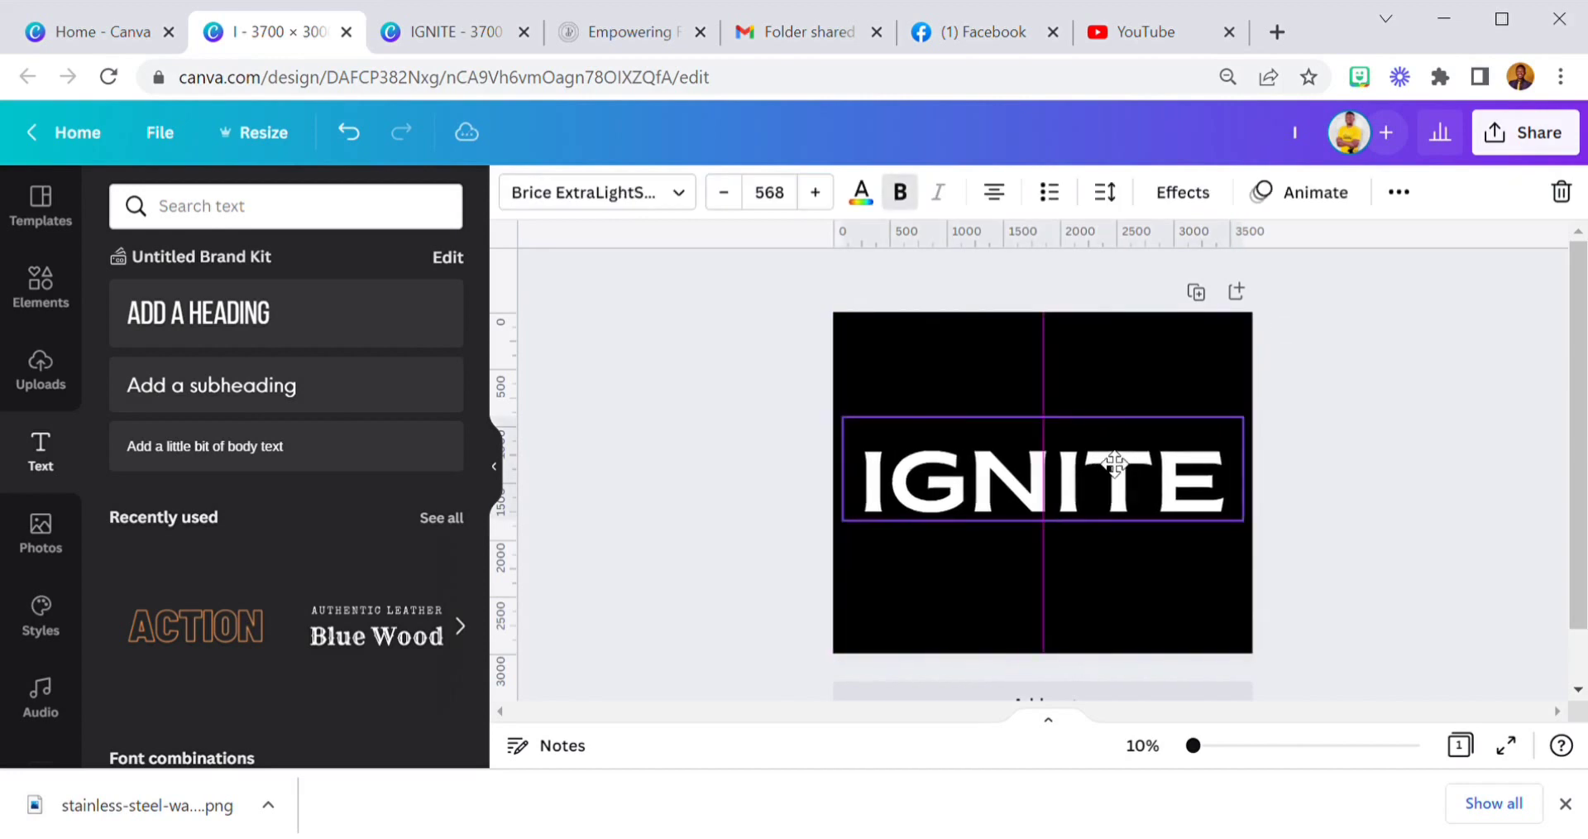
pyautogui.click(1059, 367)
# - Change the IGNITE text colour to #1B1B1B
pyautogui.click(1109, 440)
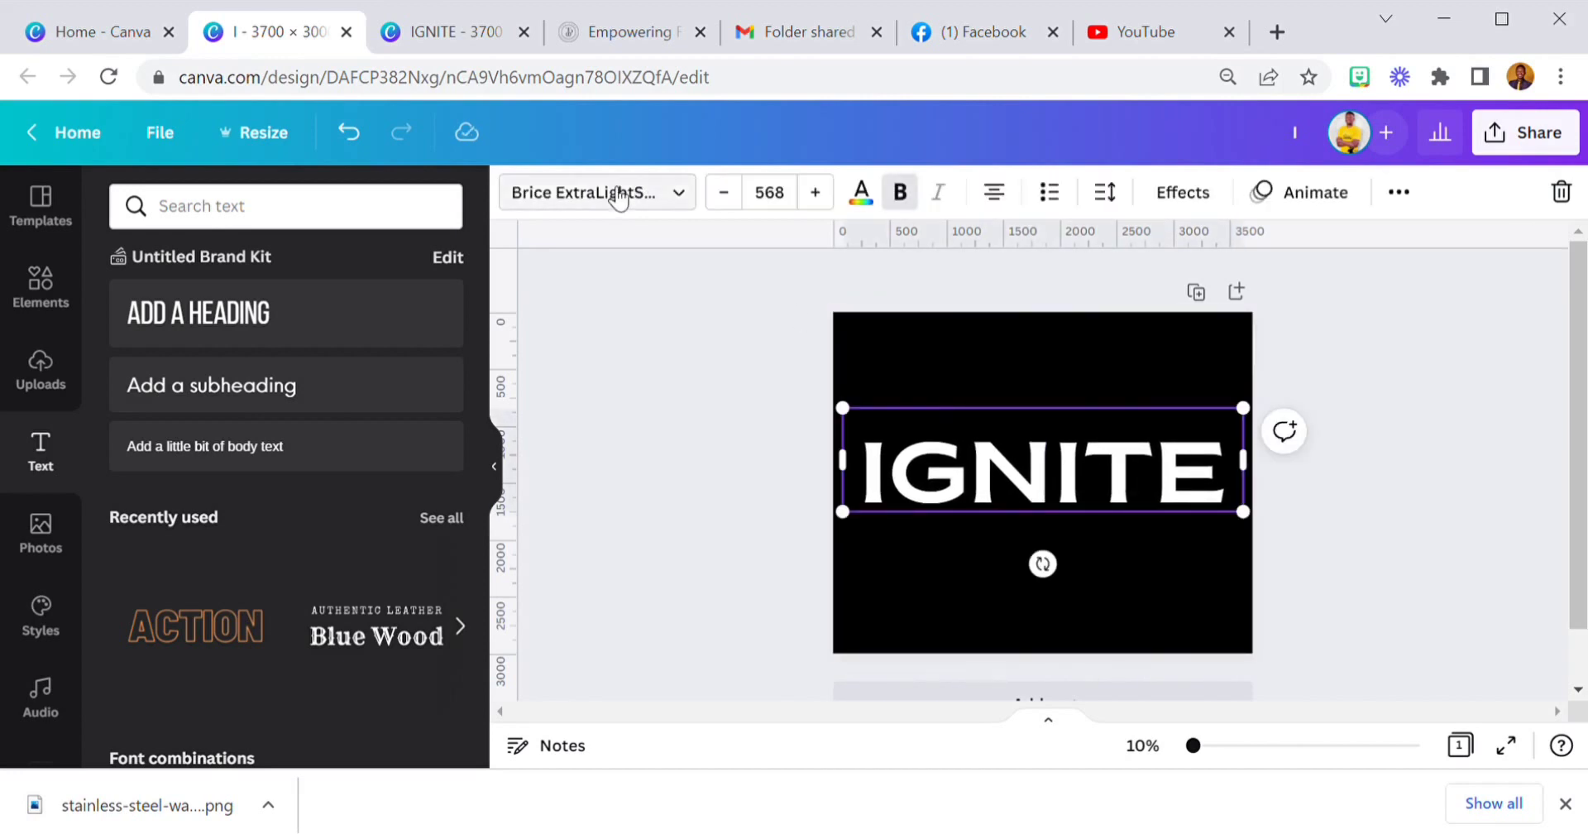
pyautogui.click(862, 195)
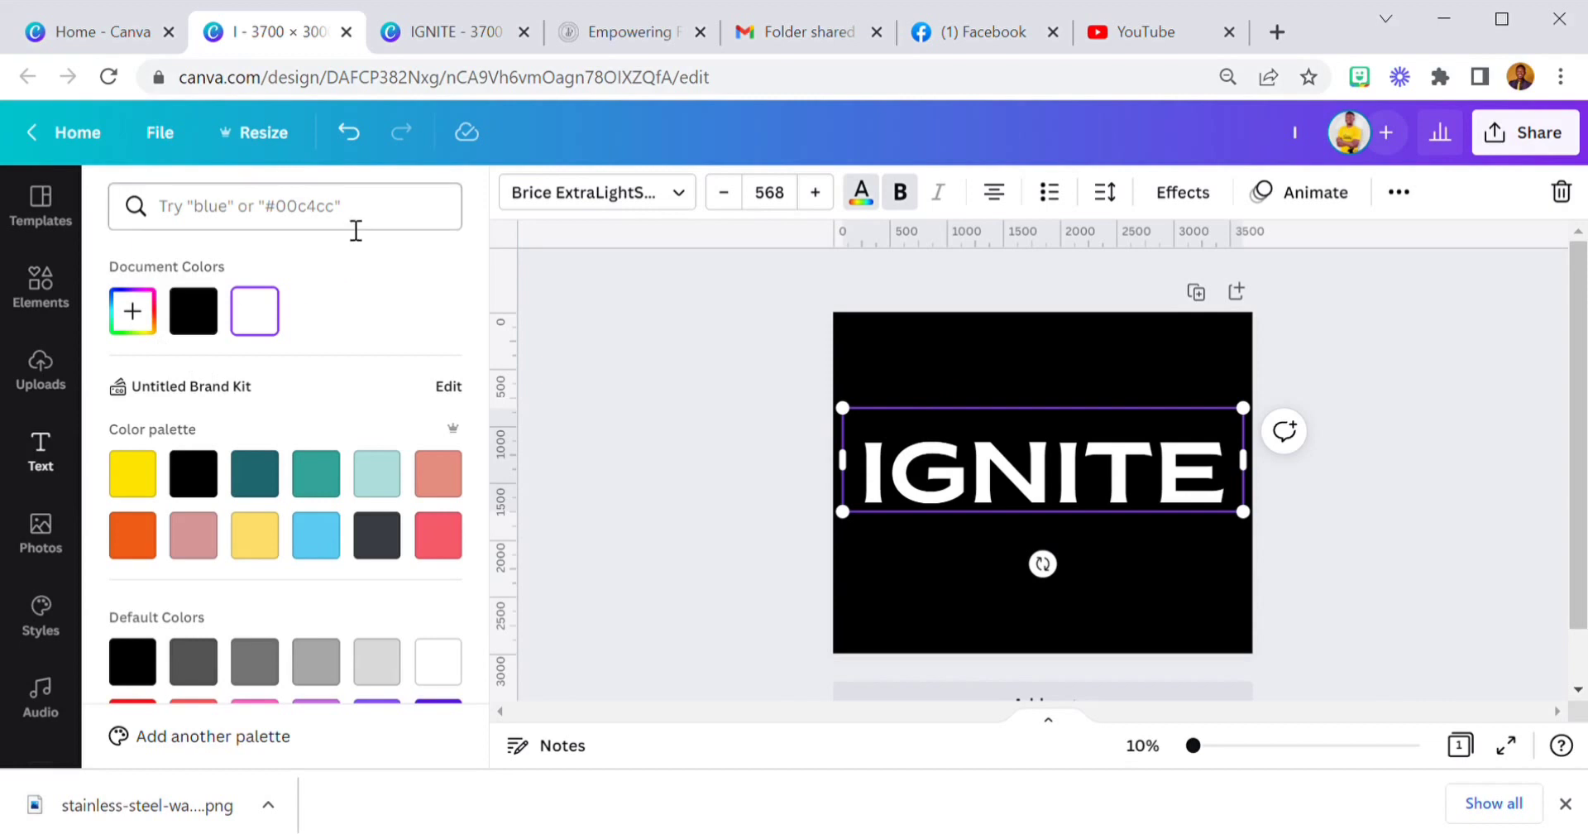
pyautogui.click(356, 228)
pyautogui.write('1')
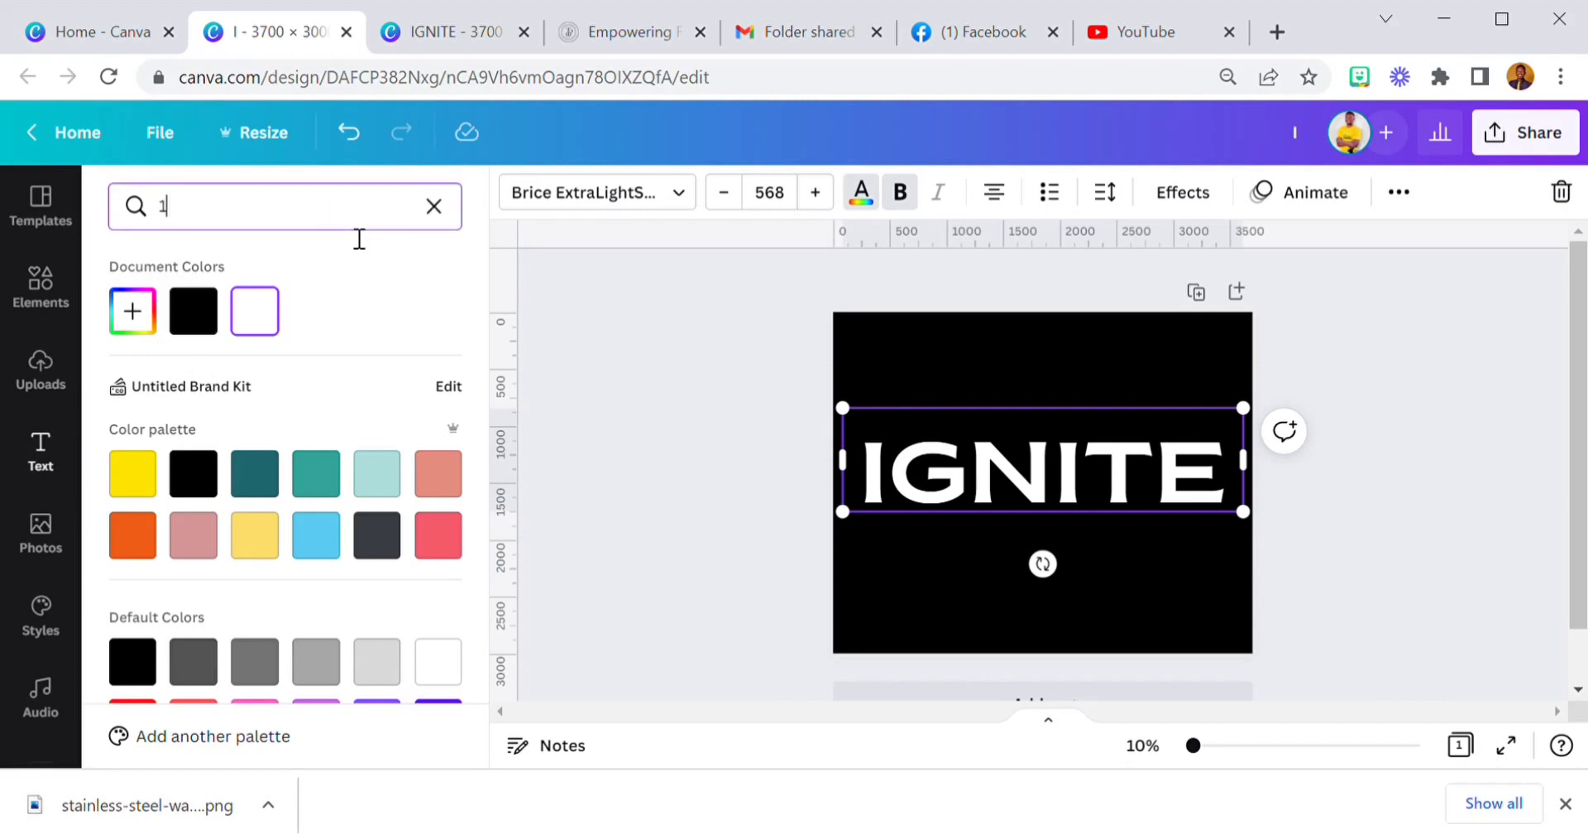
pyautogui.write('B1B1B')
pyautogui.click(149, 314)
pyautogui.click(915, 346)
# - Duplicate the IGNITE text box and place the copy below the original
pyautogui.click(941, 437)
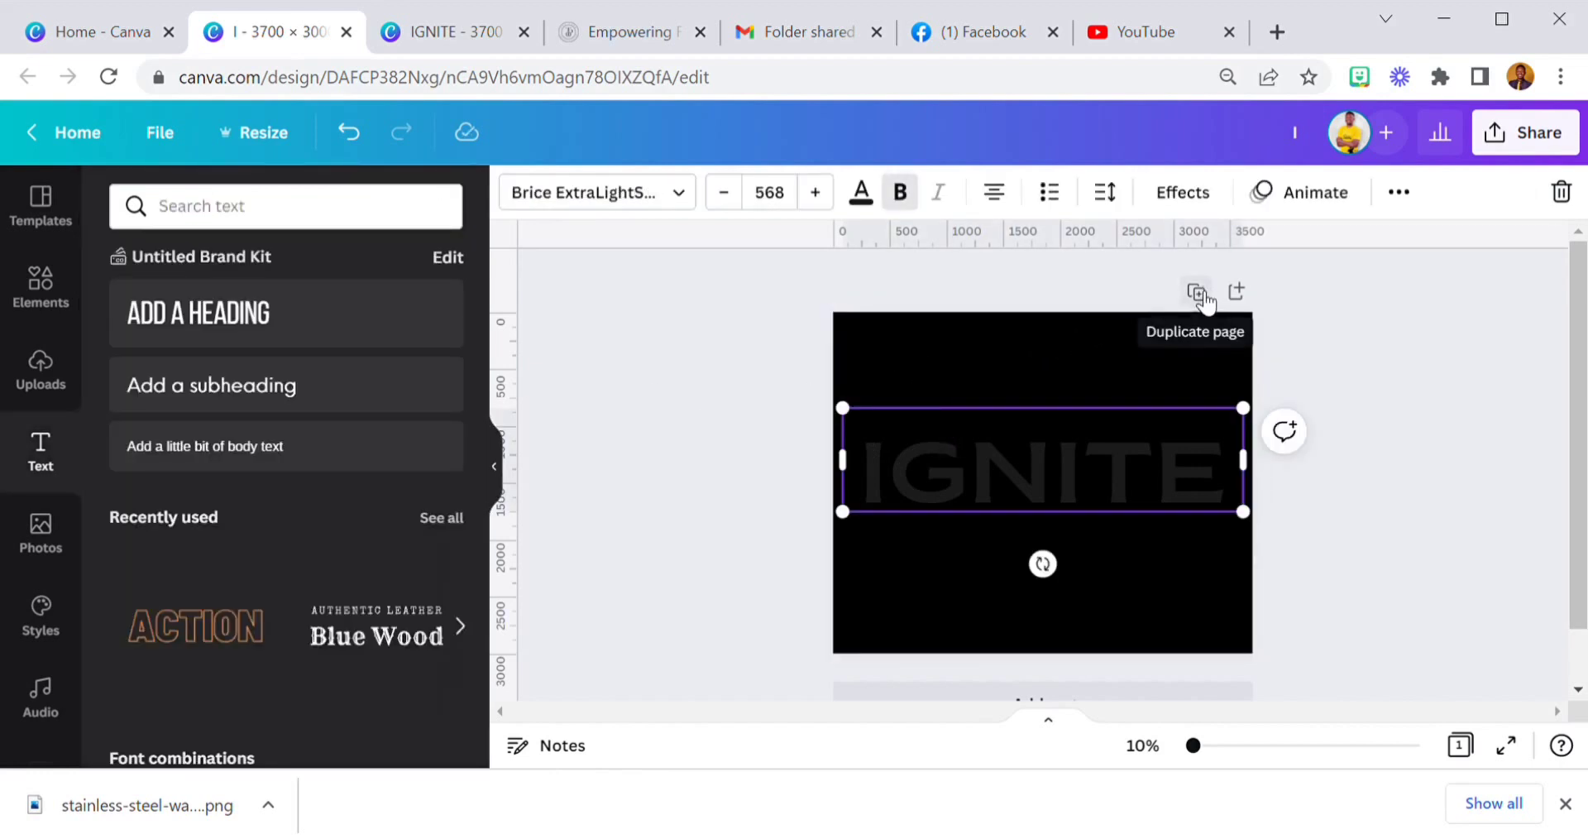
pyautogui.click(1202, 296)
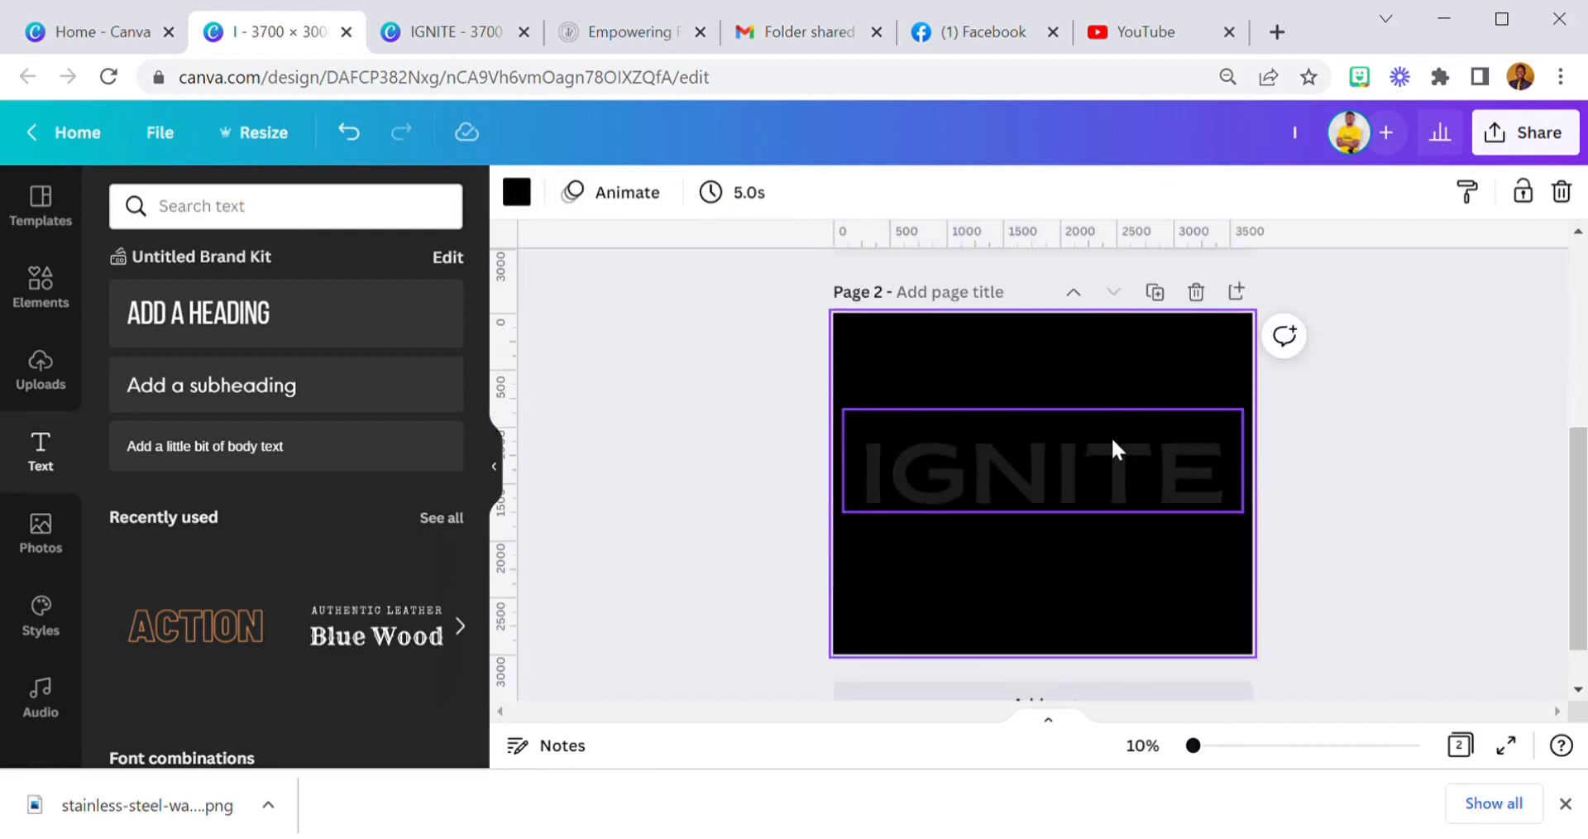
pyautogui.click(350, 134)
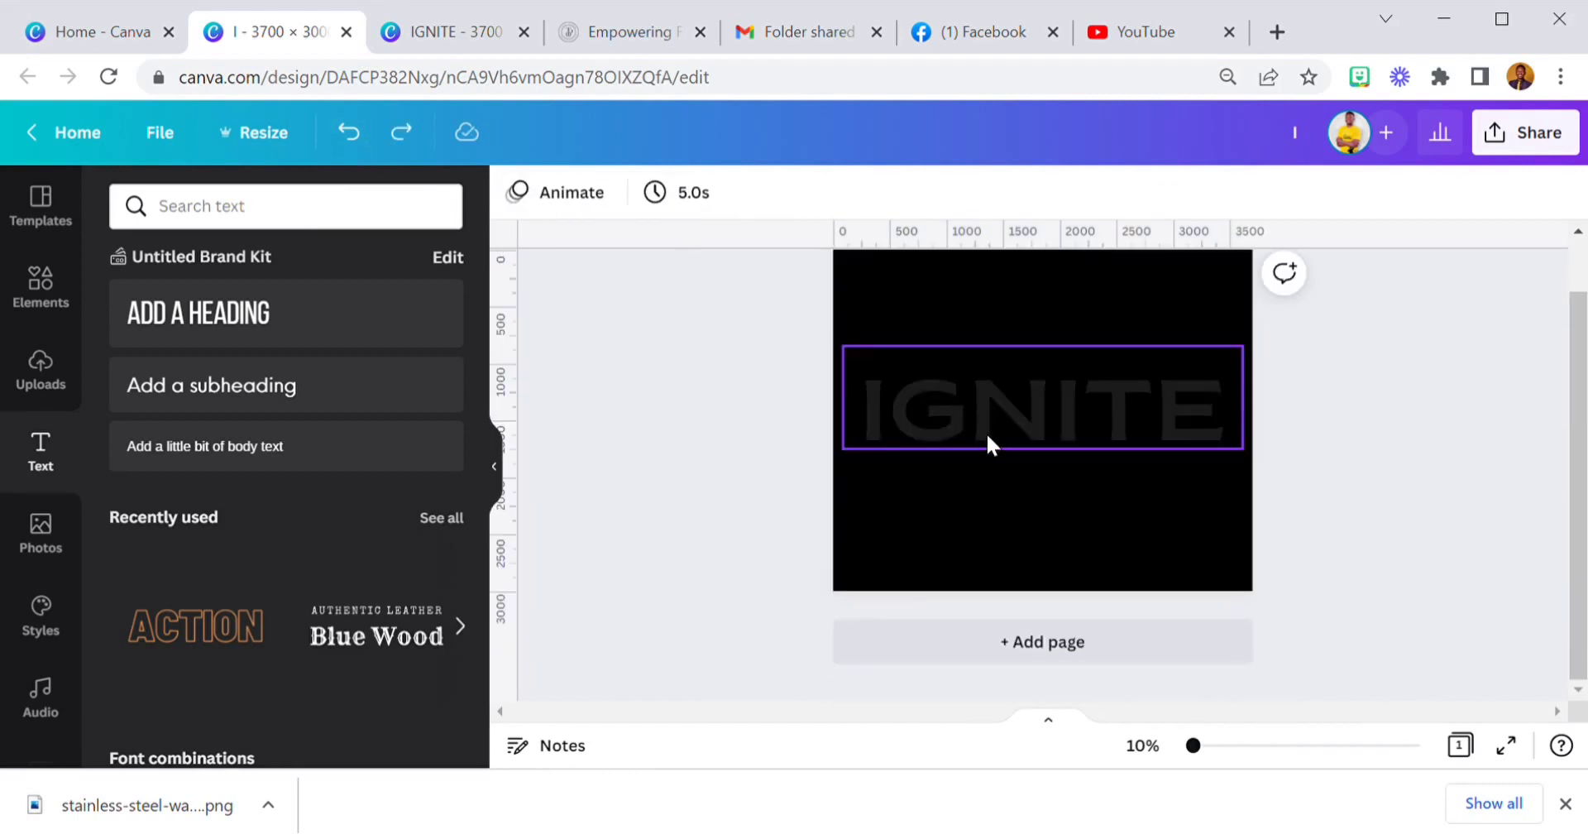
pyautogui.click(989, 439)
pyautogui.click(1397, 193)
pyautogui.click(1388, 248)
pyautogui.moveTo(1214, 359); pyautogui.dragTo(1138, 515)
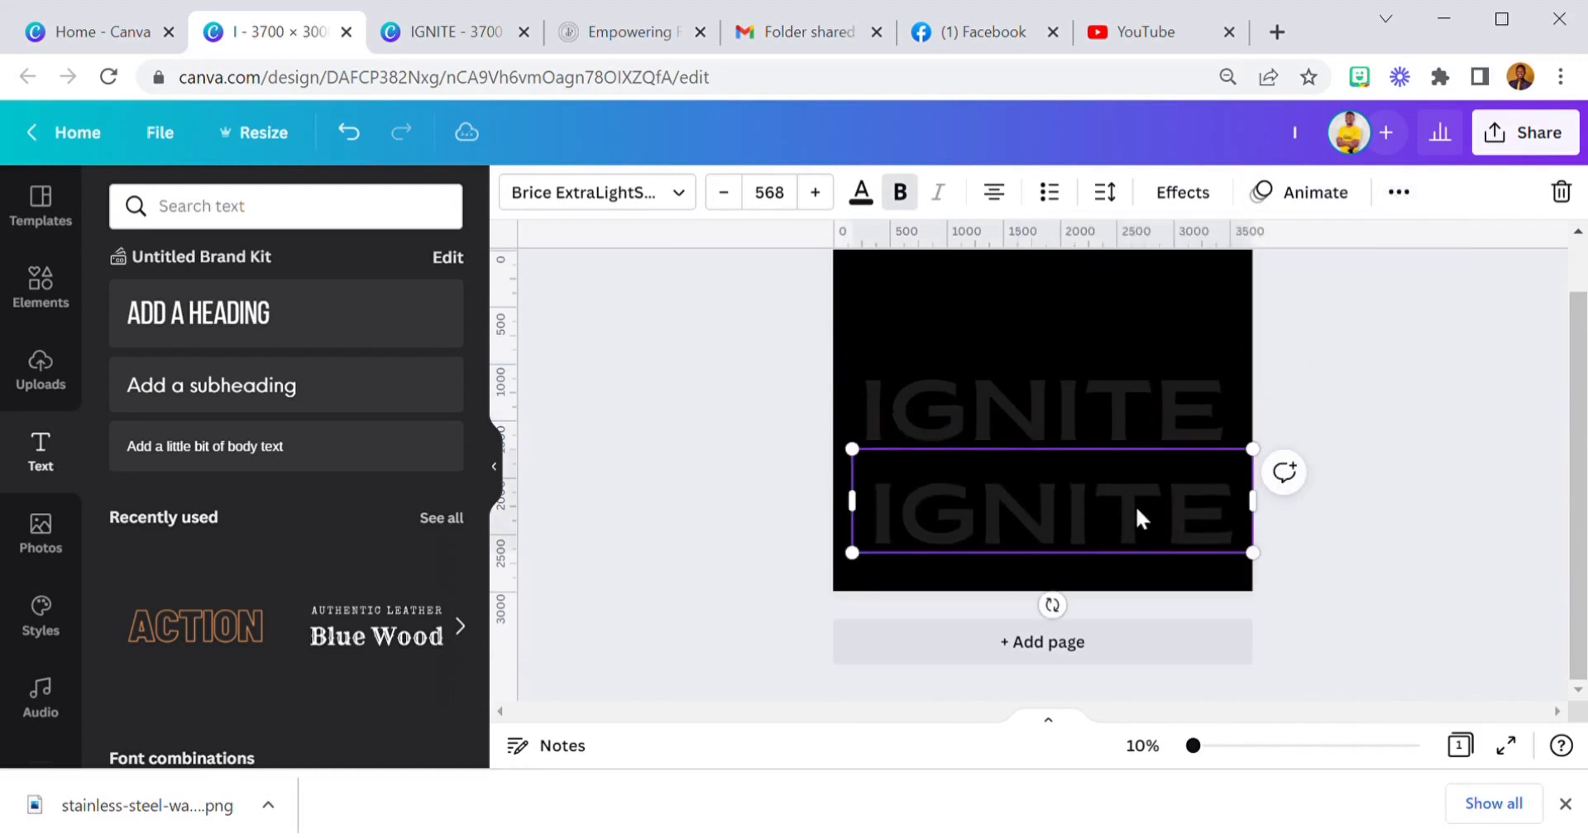
# - Change the copy's text to 'I' and colour it light yellow
pyautogui.doubleClick(1137, 517)
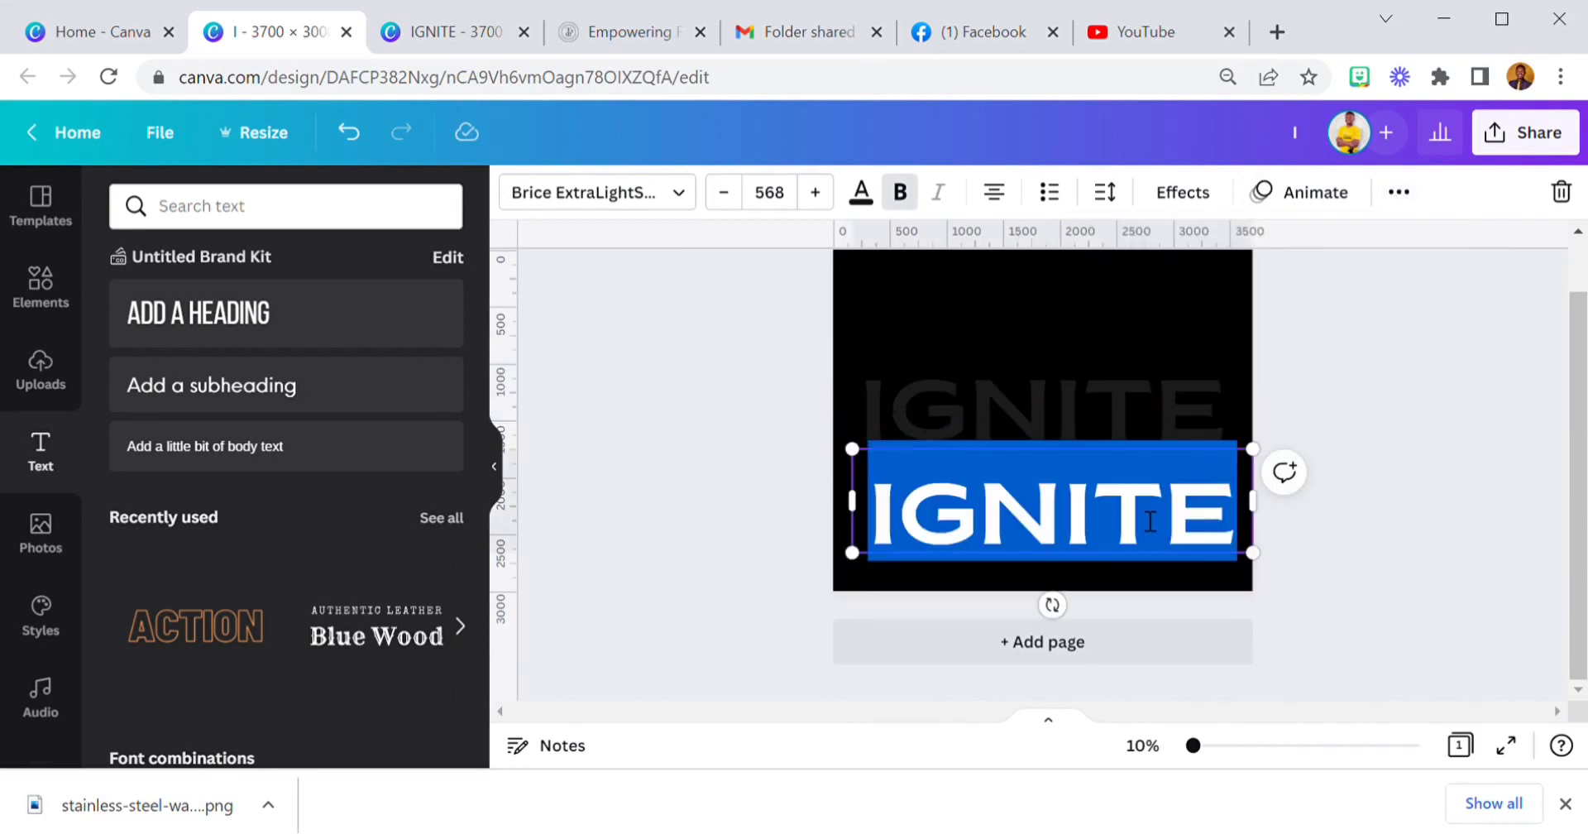
pyautogui.write('I')
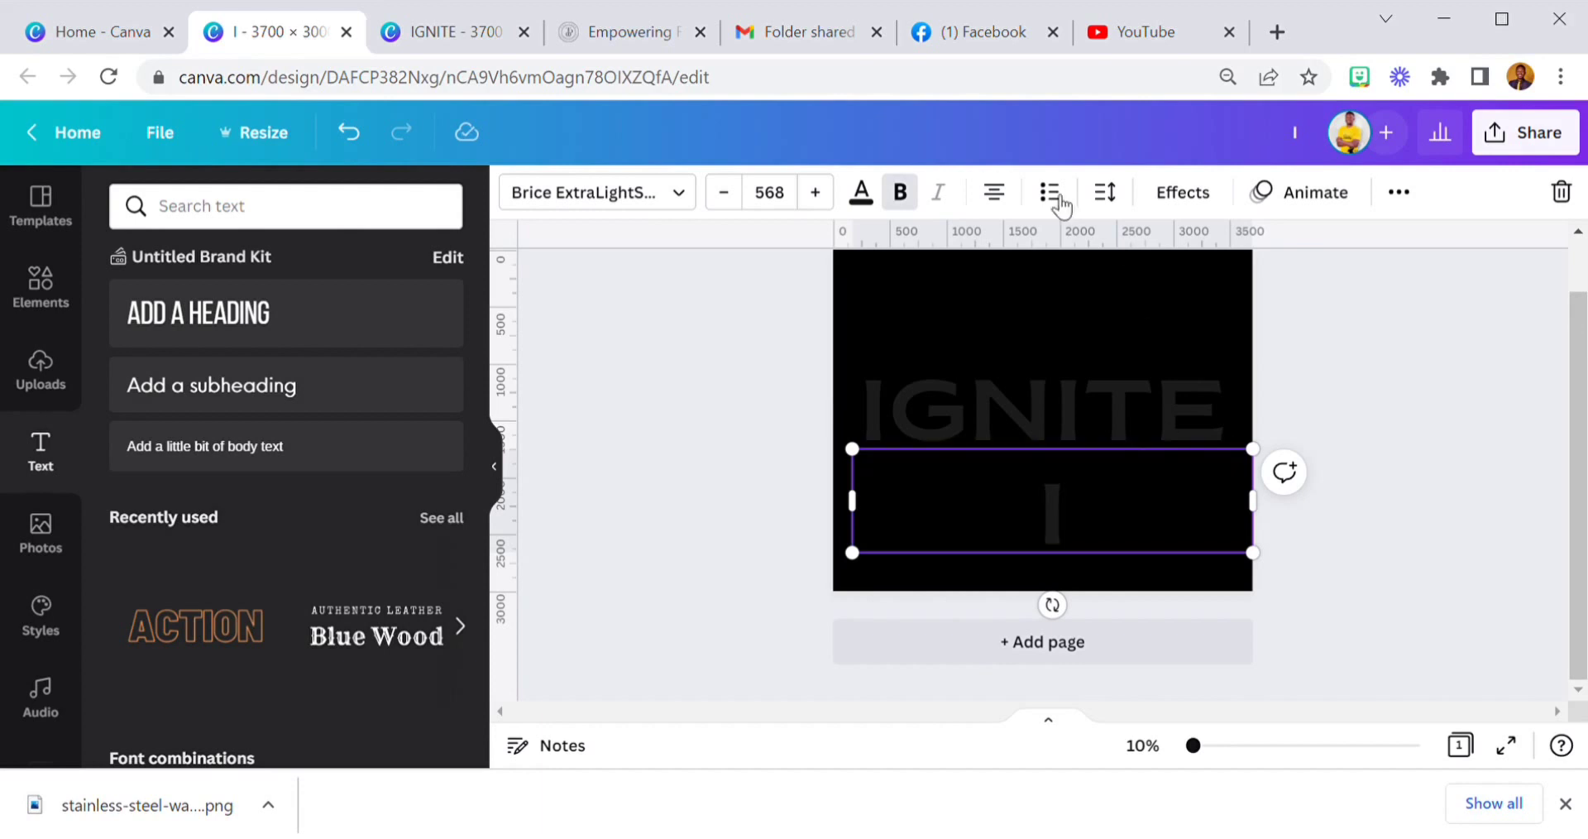
pyautogui.click(862, 193)
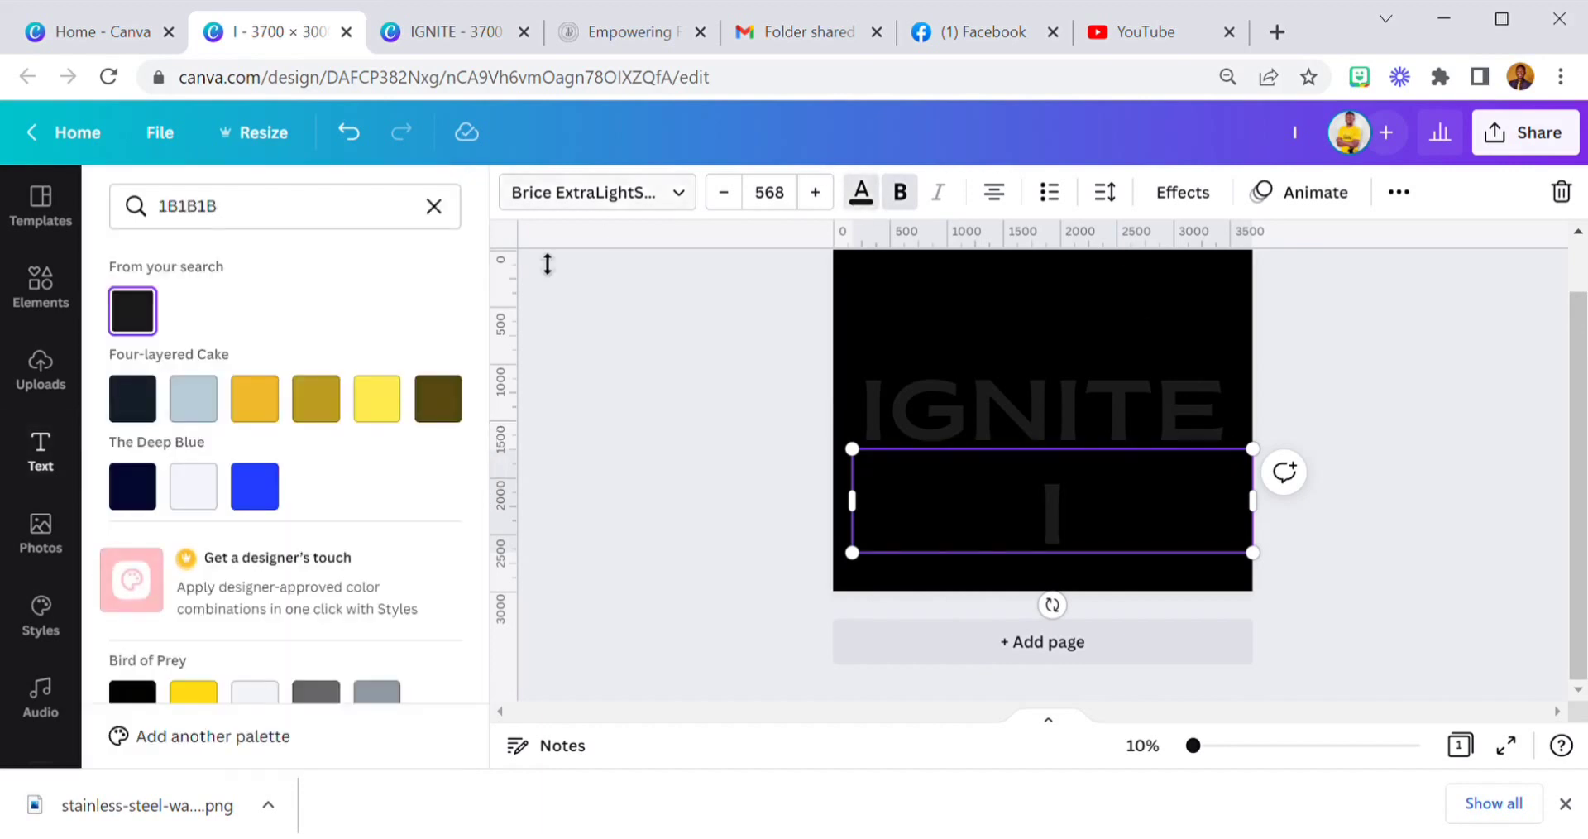
pyautogui.click(435, 212)
pyautogui.click(258, 539)
# - Narrow the yellow I box and place it over IGNITE's first letter
pyautogui.moveTo(960, 518); pyautogui.dragTo(808, 518)
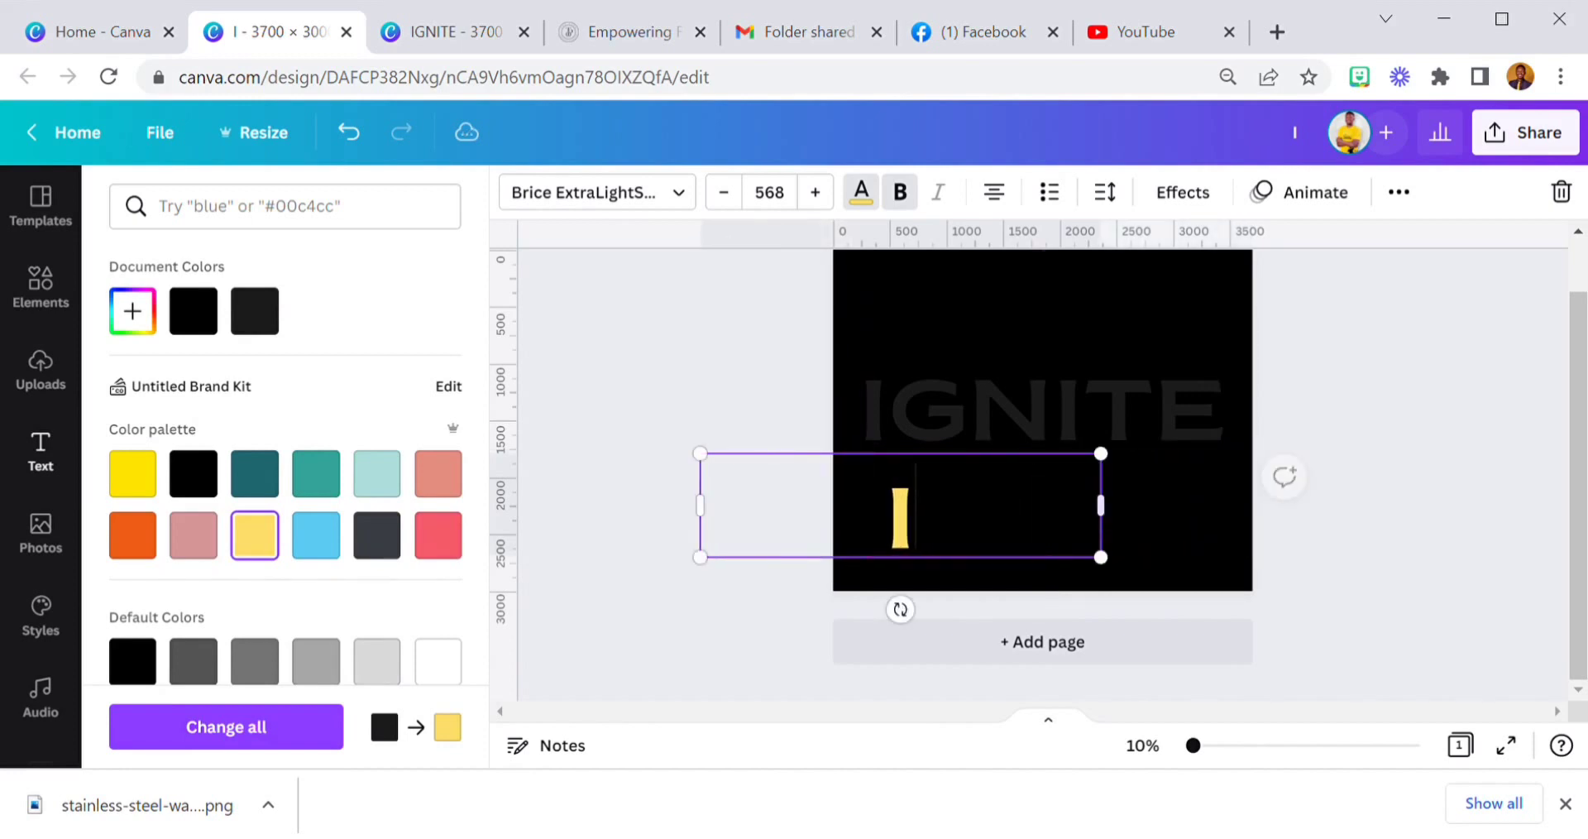
pyautogui.moveTo(700, 504)
pyautogui.mouseDown()
pyautogui.moveTo(998, 505)
pyautogui.moveTo(905, 412)
pyautogui.mouseUp()
pyautogui.click(862, 506)
pyautogui.click(907, 524)
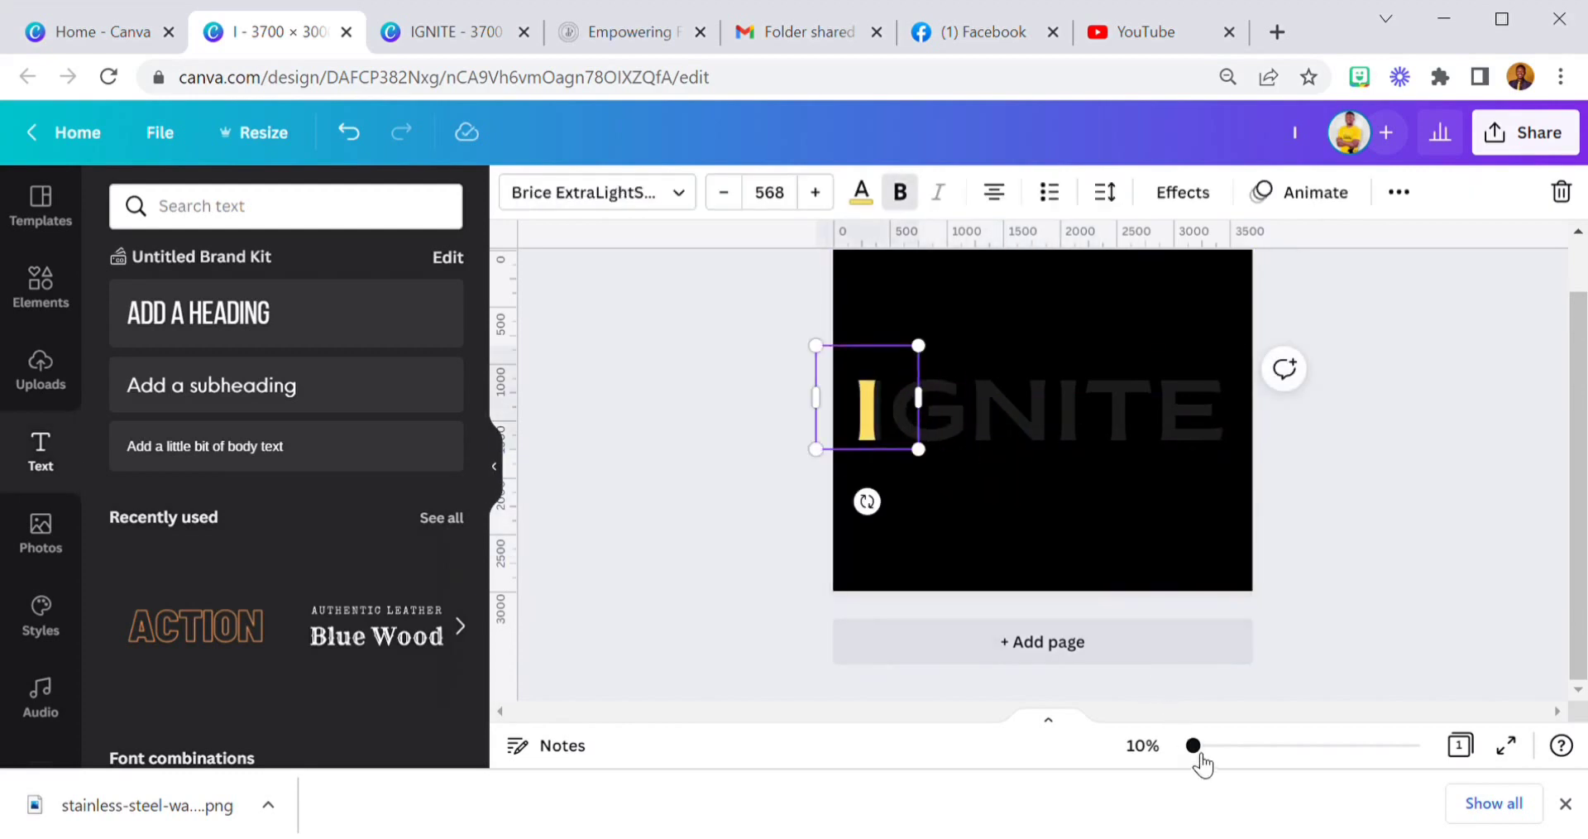
# - Zoom to 48%, nudge the yellow I into alignment, and review its layer position
pyautogui.moveTo(1194, 746); pyautogui.dragTo(1210, 746)
pyautogui.hscroll(-5, 638, 709)
pyautogui.scroll(3, 764, 574)
pyautogui.moveTo(748, 525); pyautogui.dragTo(791, 546)
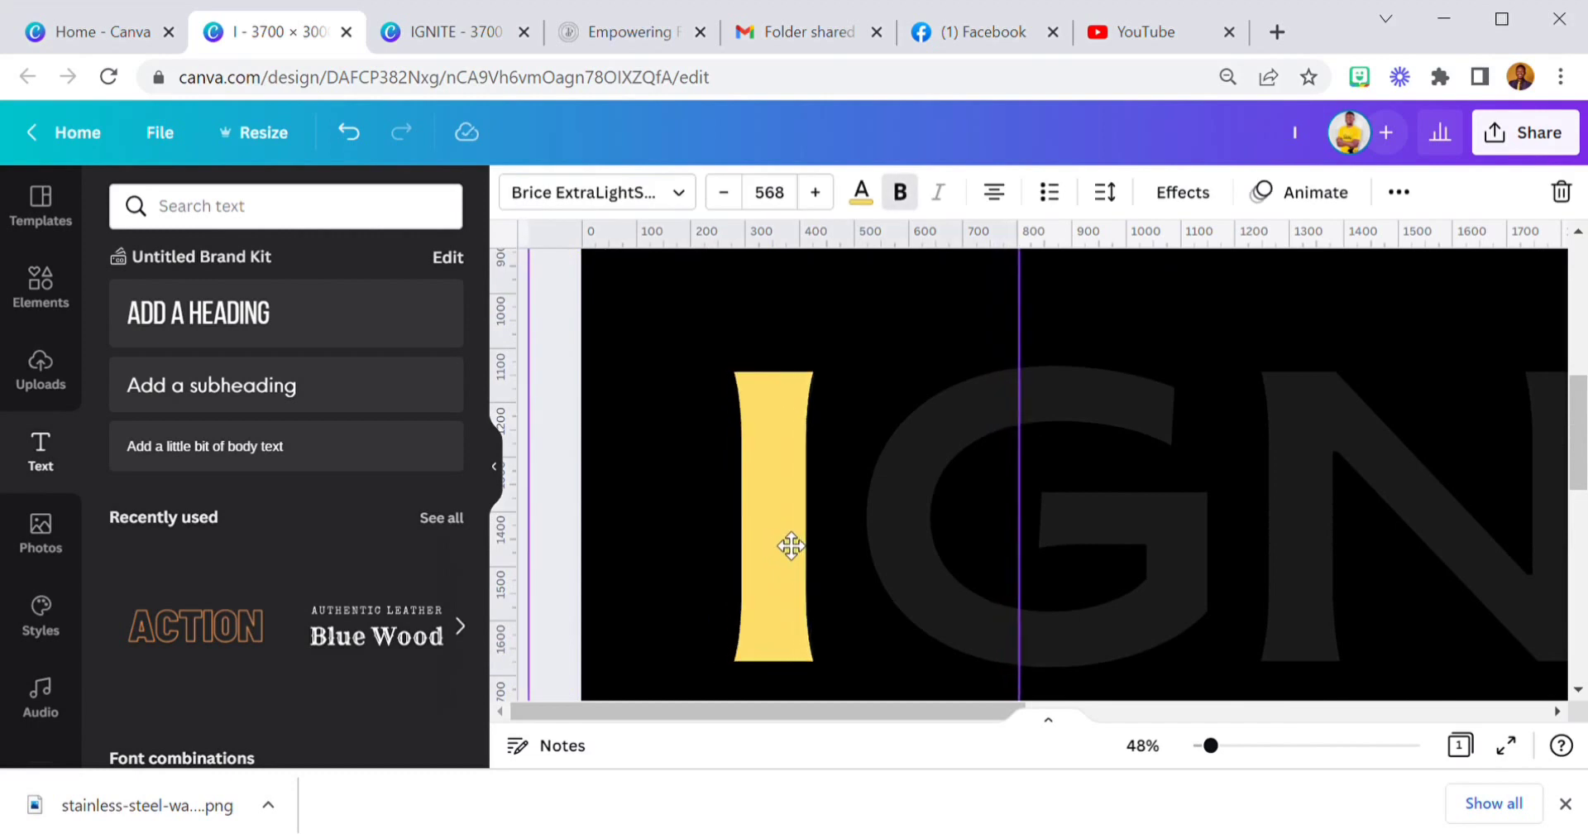
pyautogui.click(1398, 192)
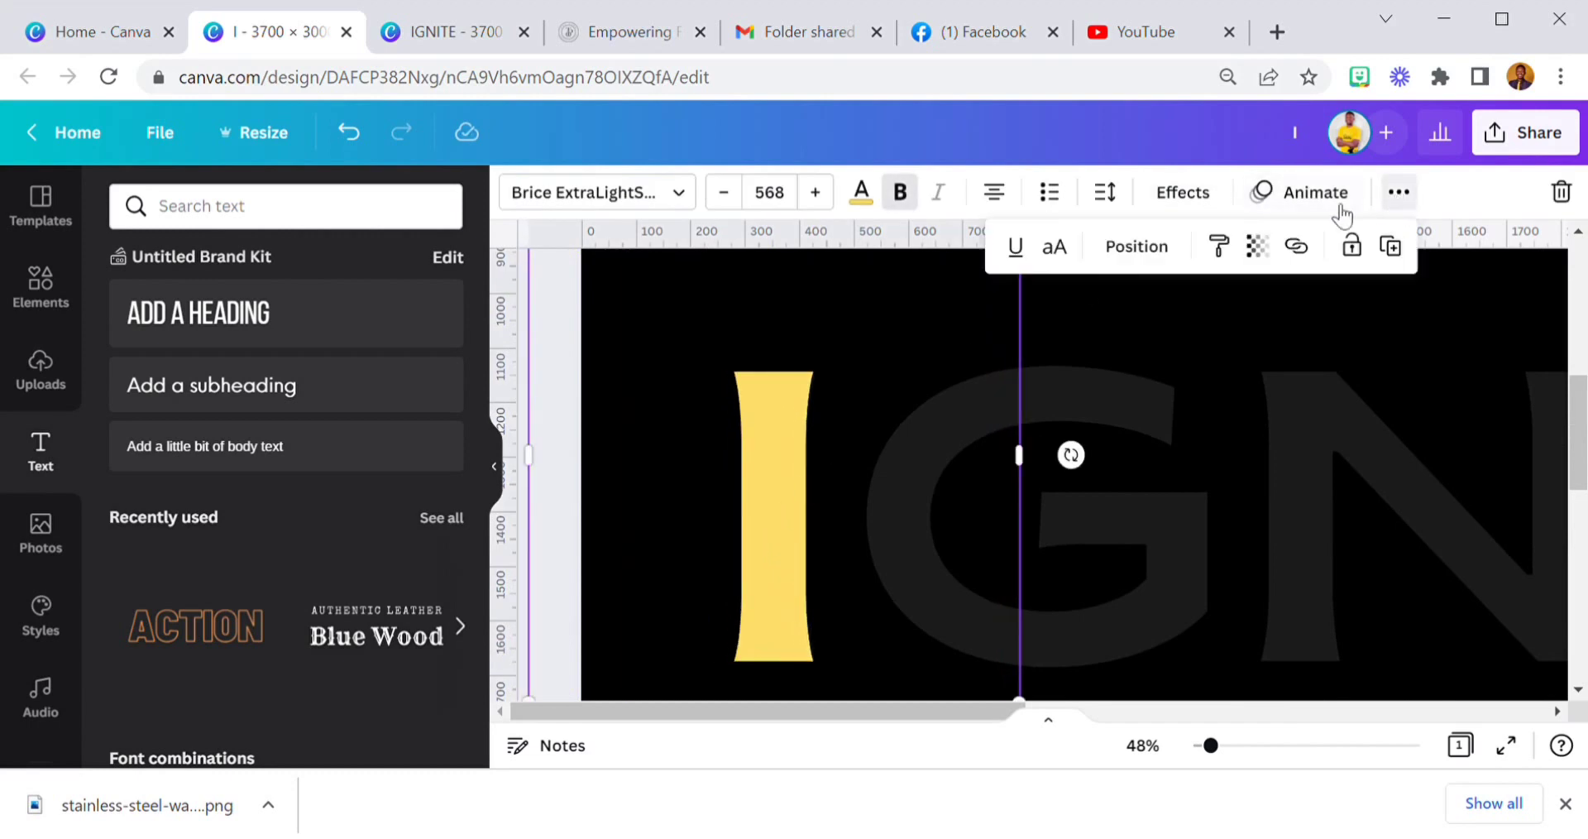
pyautogui.click(1154, 246)
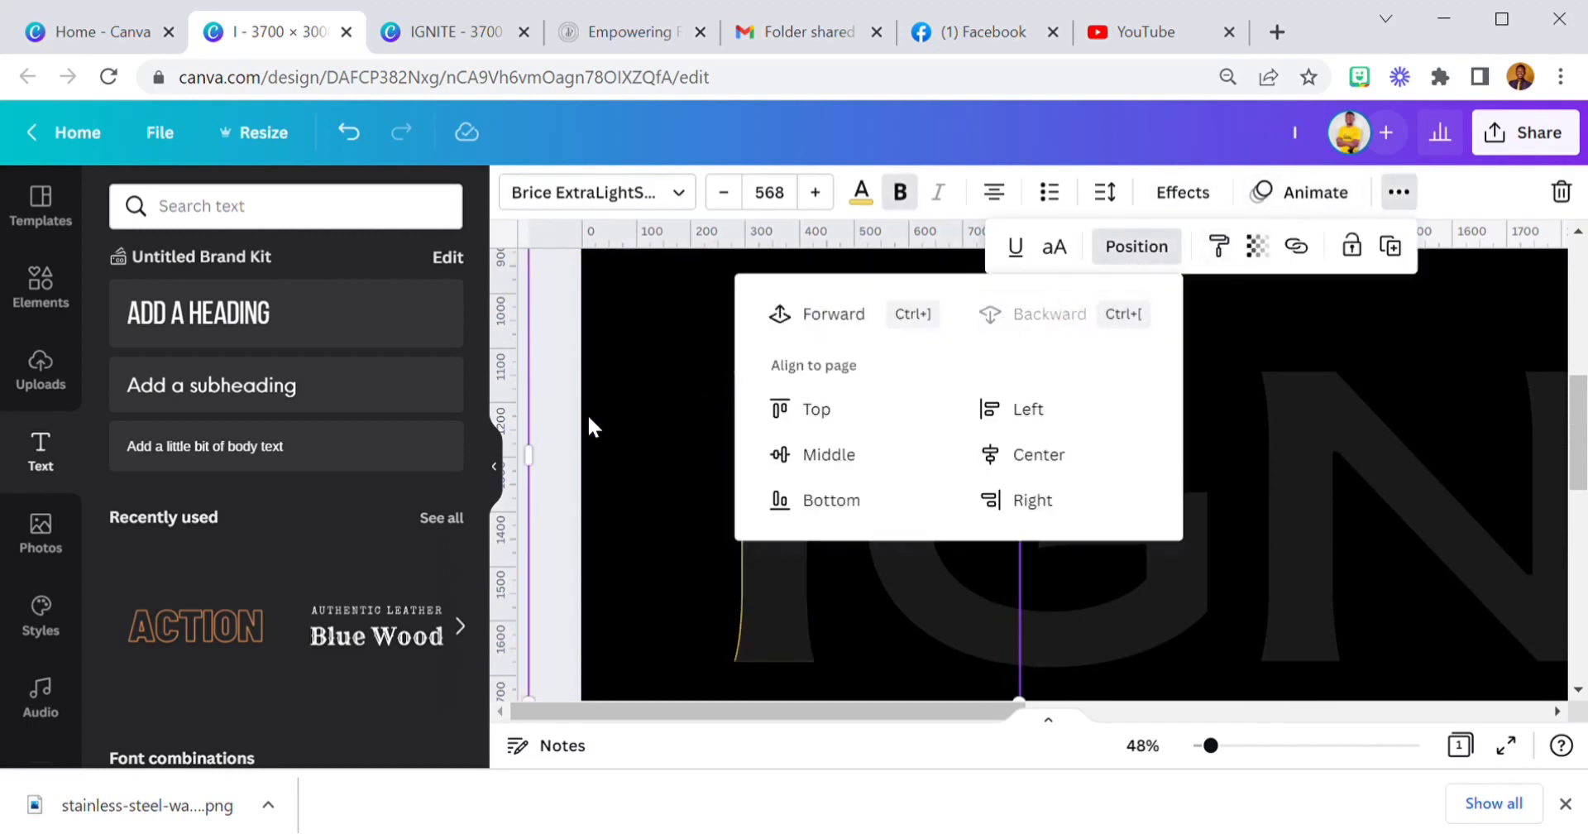
pyautogui.press('Escape')
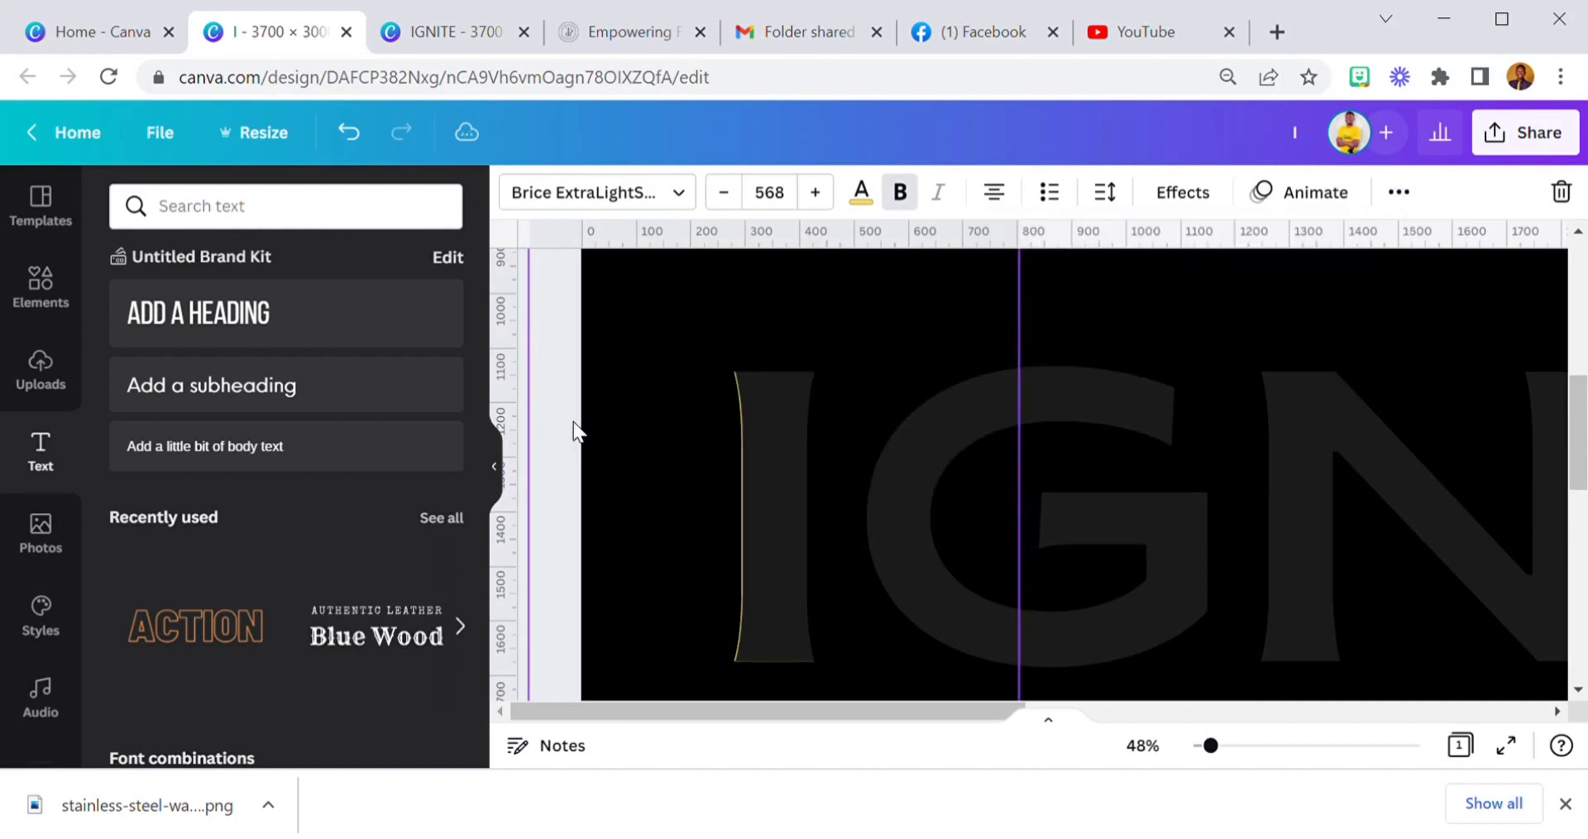
pyautogui.click(574, 422)
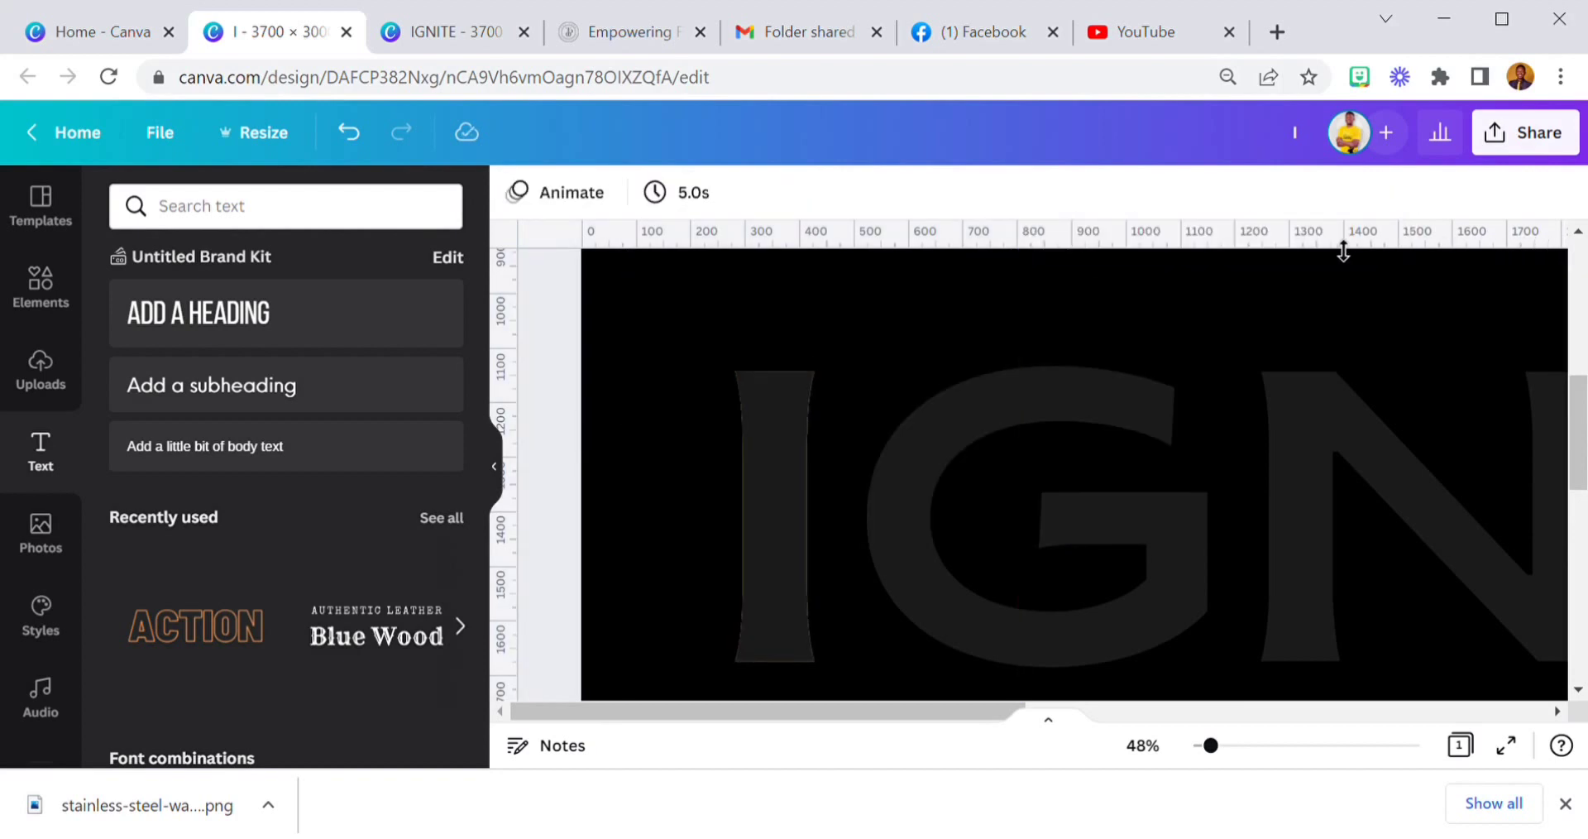
# - Duplicate the yellow I as a 'G' and move it over the grey G
pyautogui.moveTo(1290, 256); pyautogui.dragTo(627, 389)
pyautogui.click(621, 387)
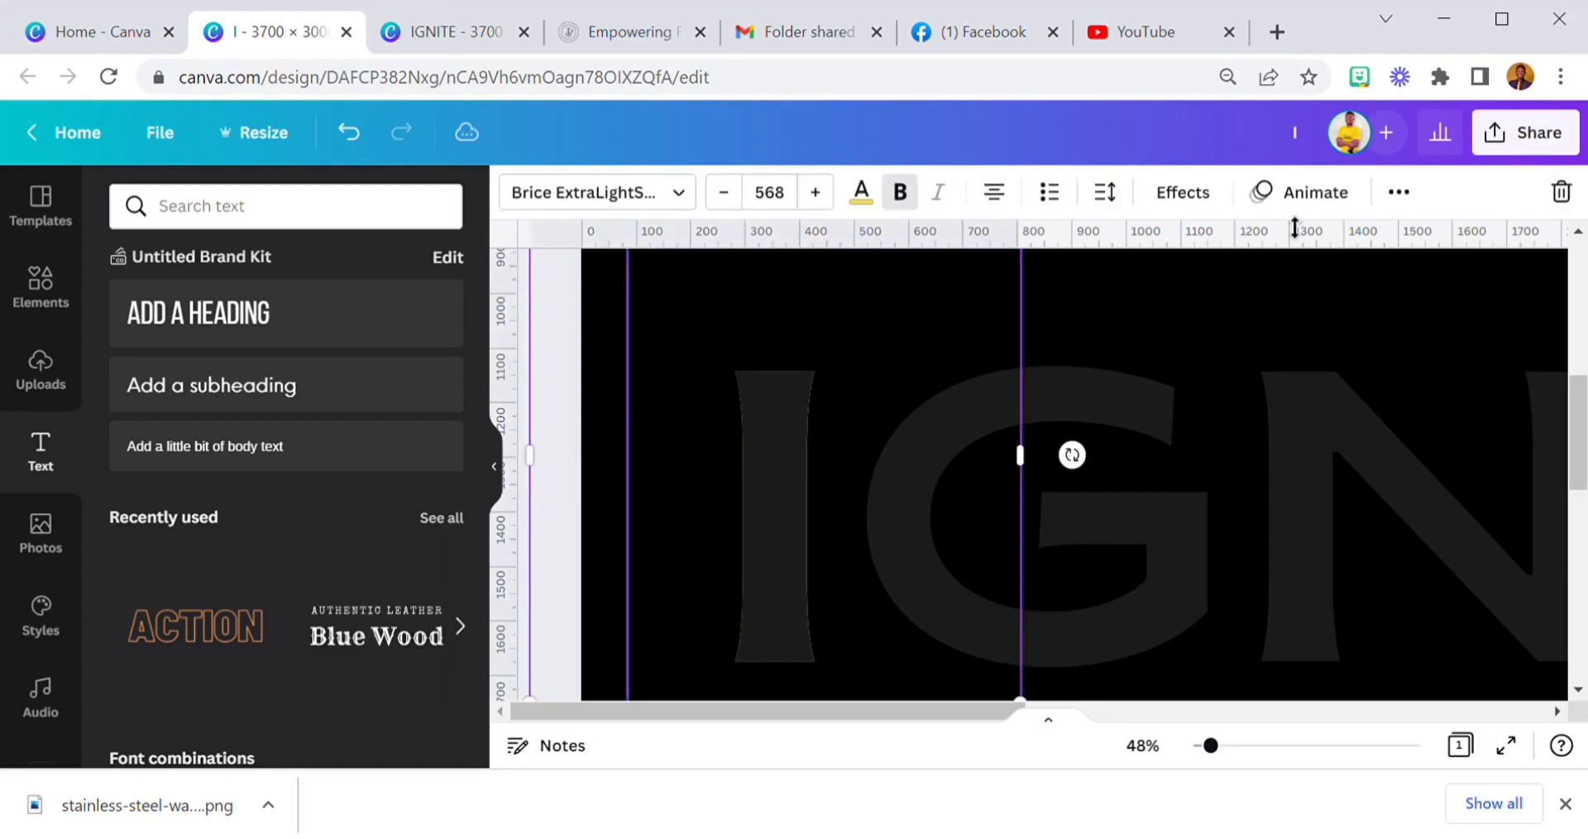
pyautogui.click(1416, 199)
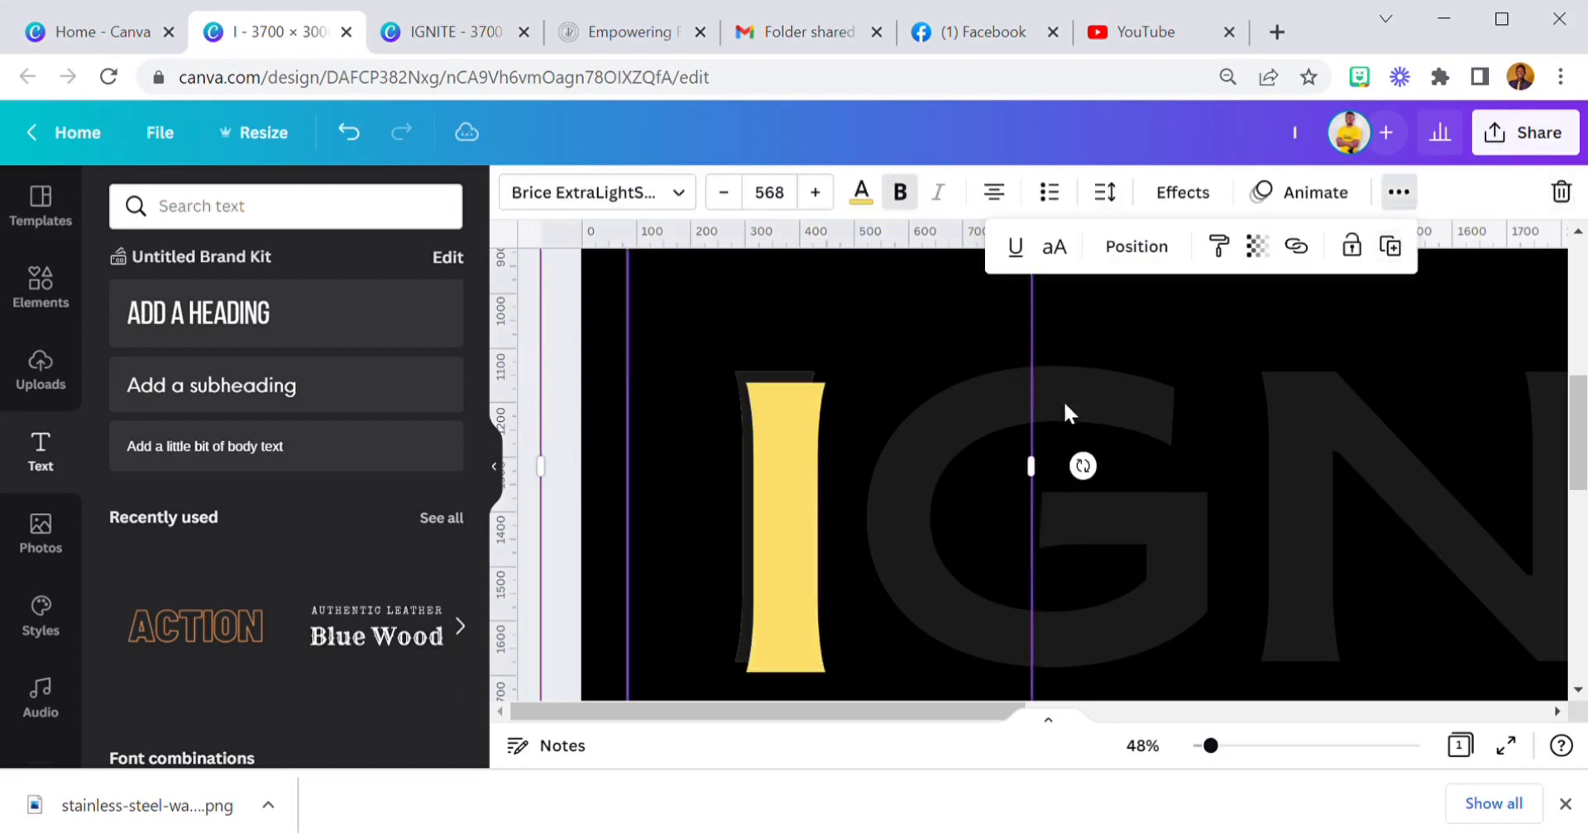
pyautogui.doubleClick(990, 431)
pyautogui.write('G')
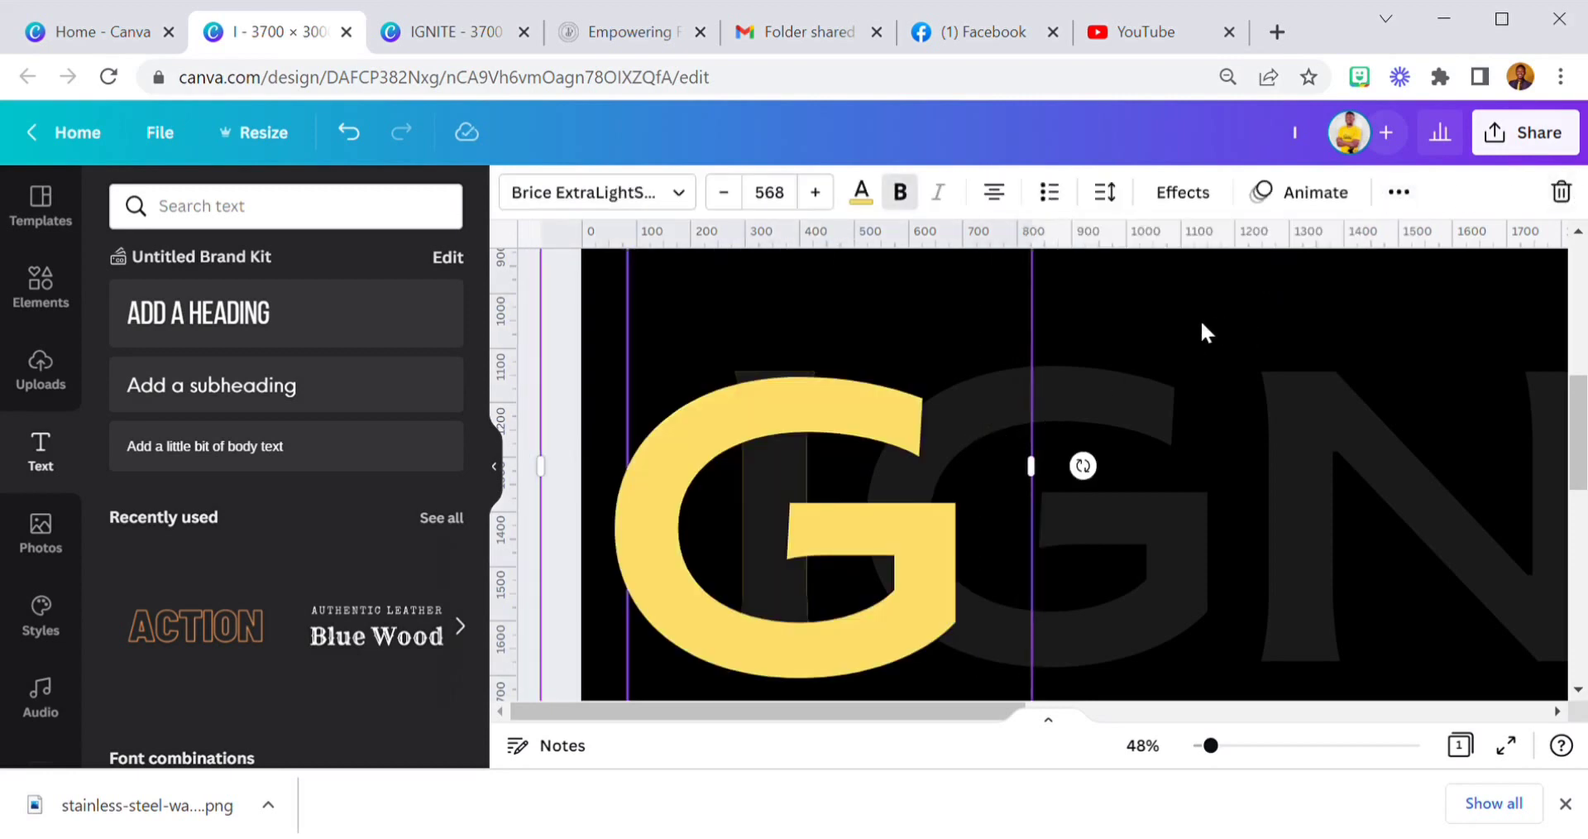
pyautogui.moveTo(1041, 465); pyautogui.dragTo(1082, 465)
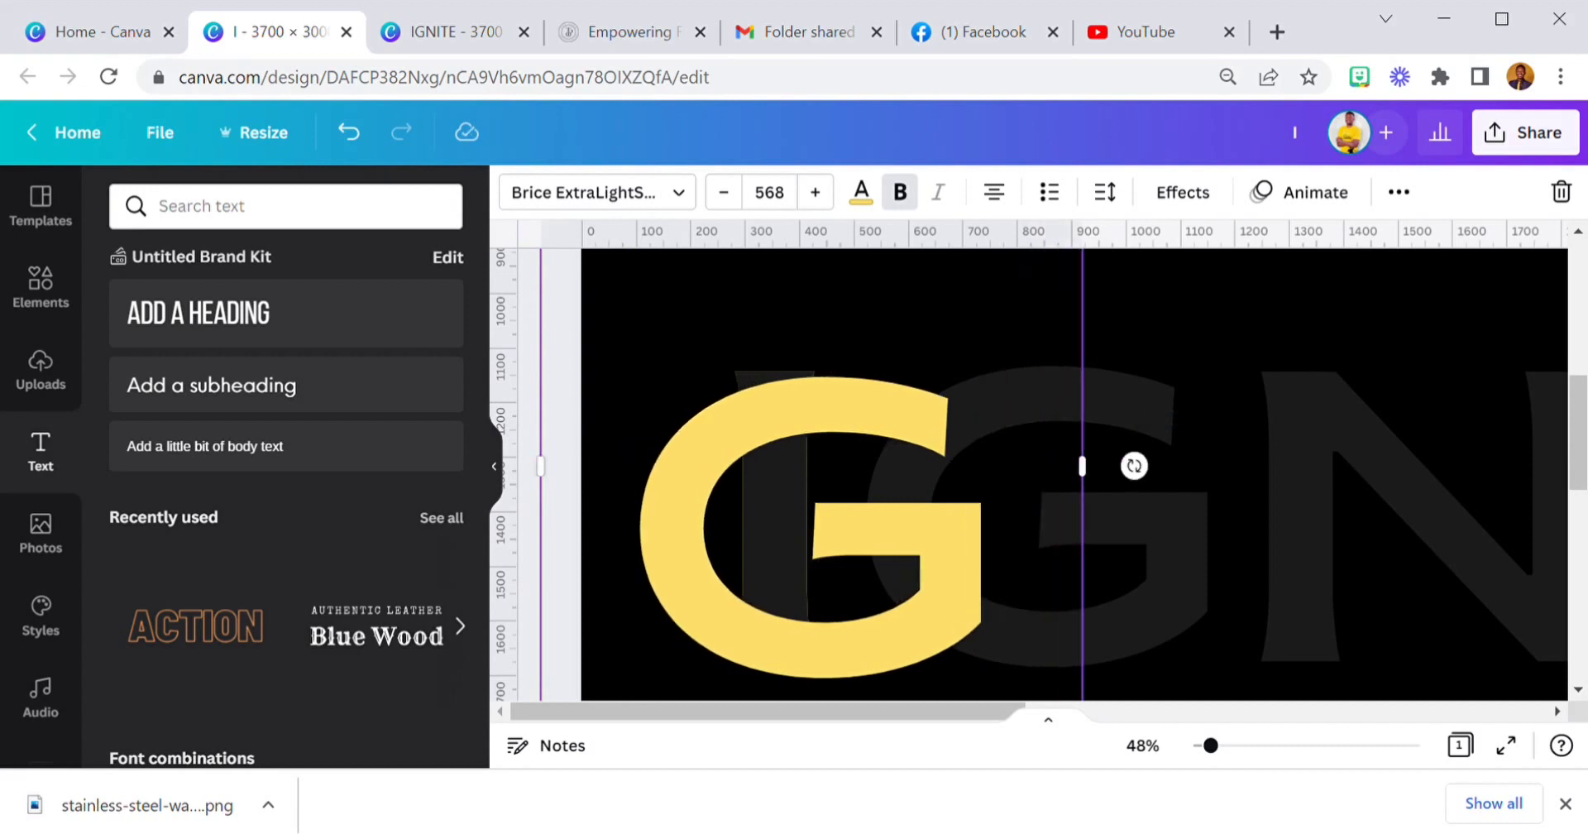
pyautogui.moveTo(891, 350); pyautogui.dragTo(1133, 363)
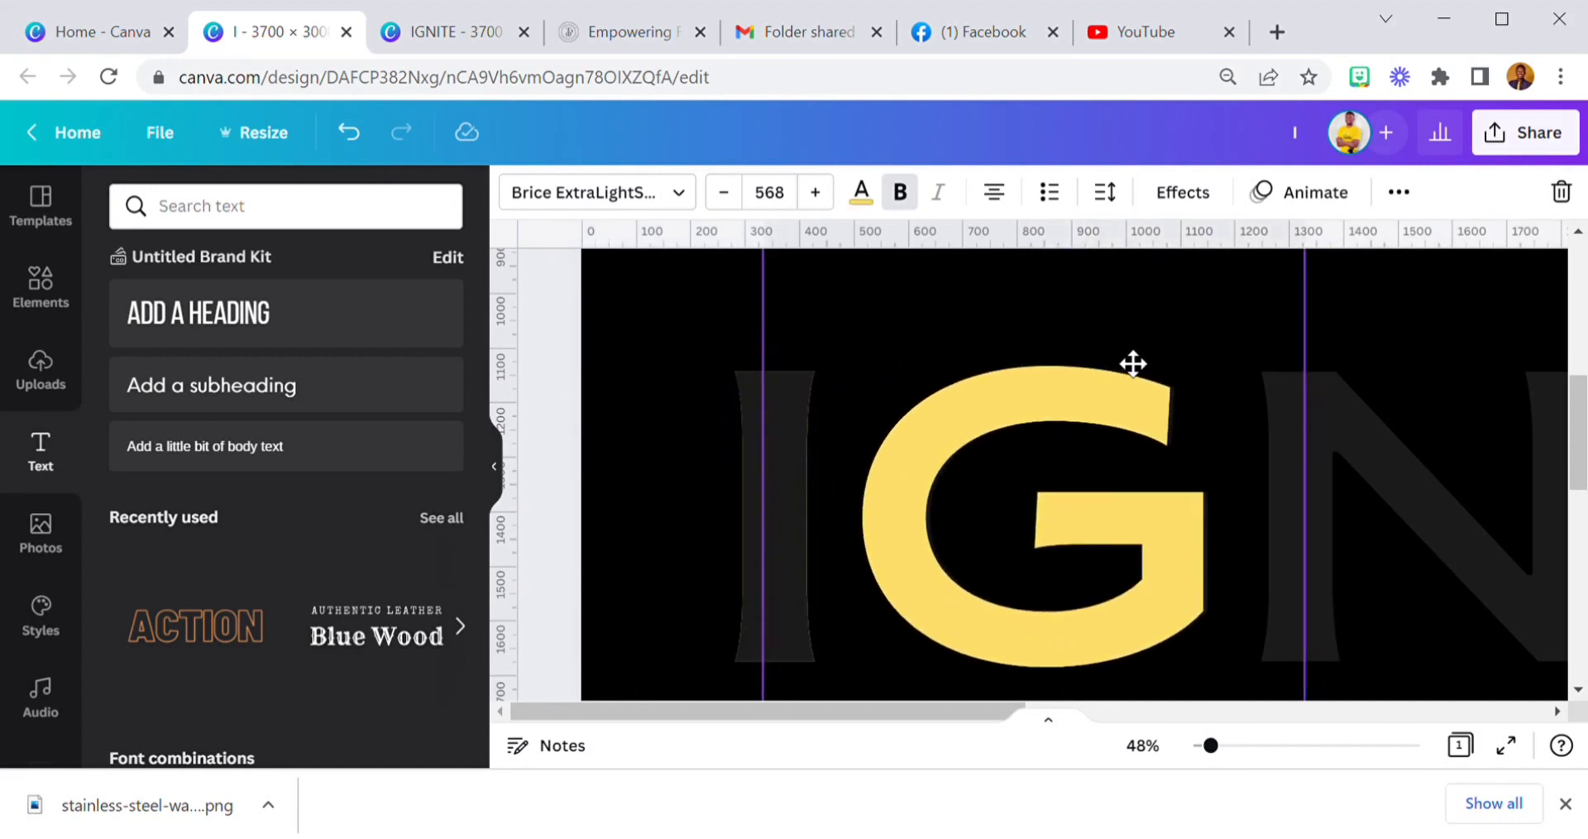
# - Send the yellow G backward in the layer order, behind the dark lettering
pyautogui.click(1398, 192)
pyautogui.click(1158, 249)
pyautogui.click(1059, 316)
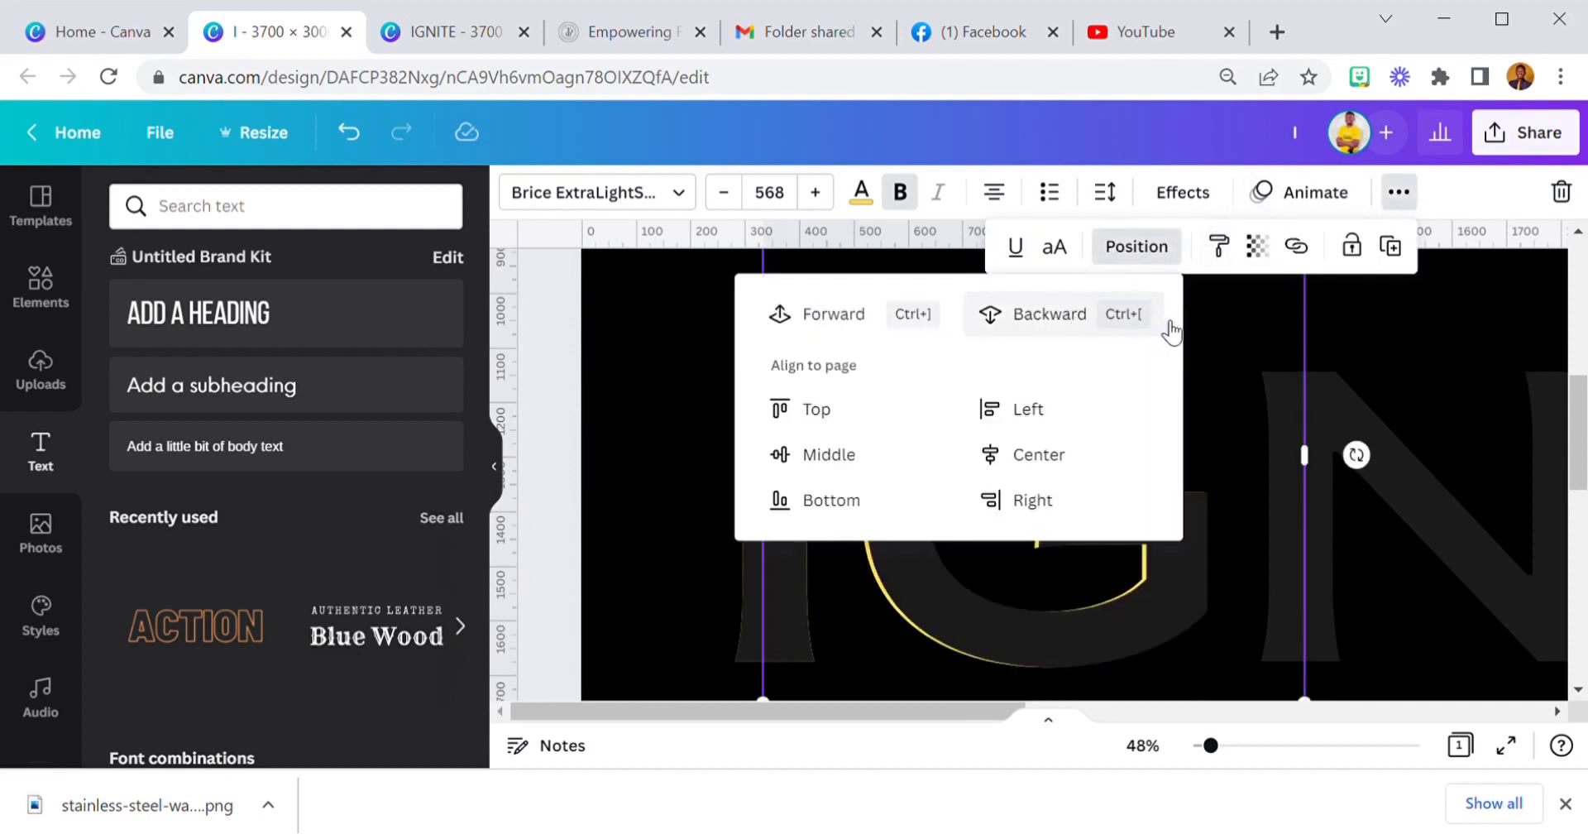
pyautogui.click(691, 325)
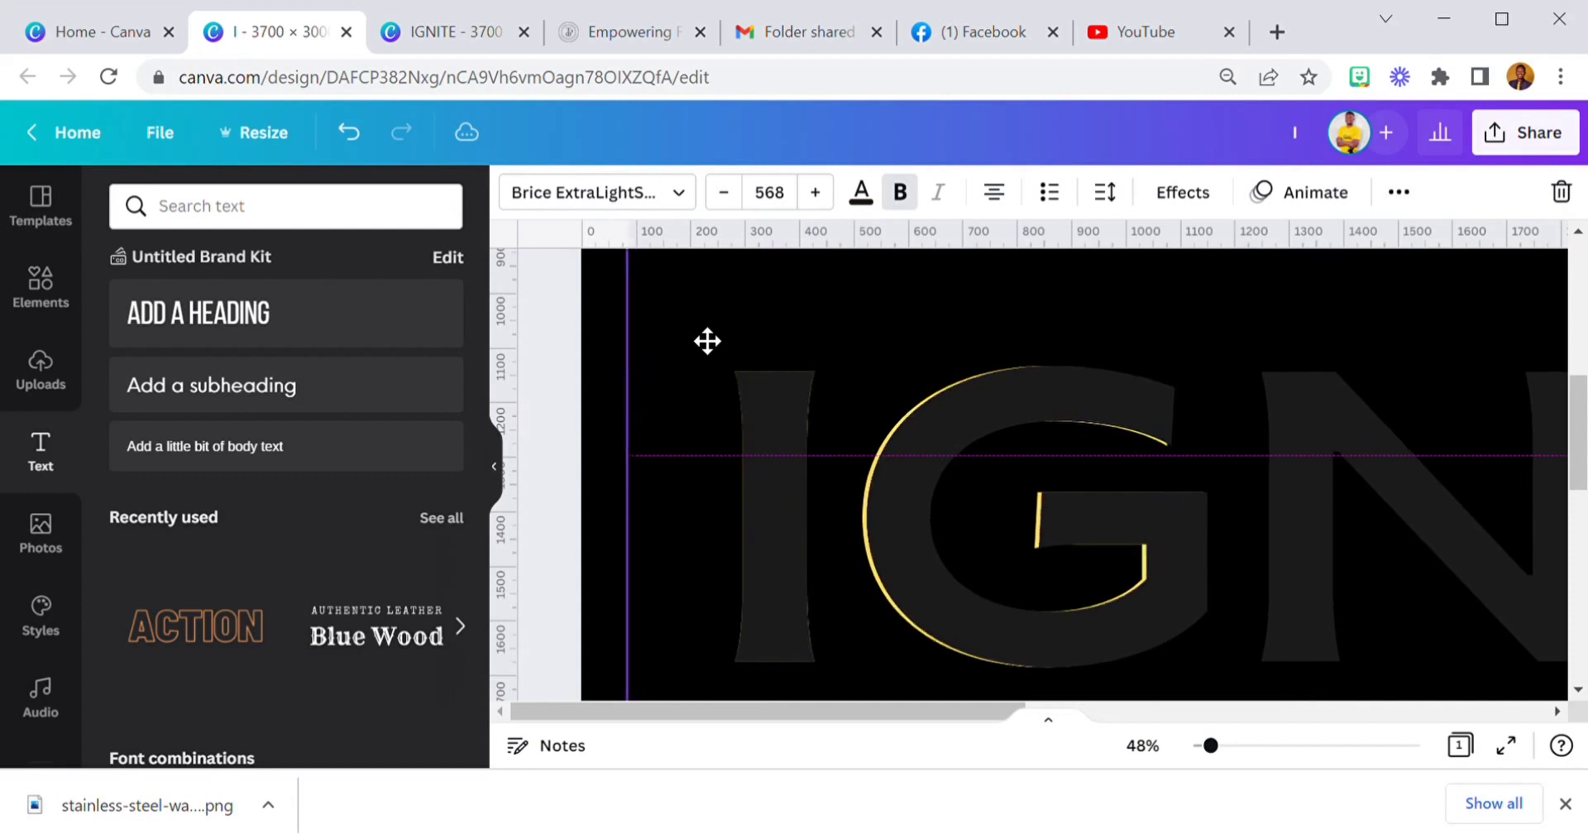
pyautogui.click(628, 358)
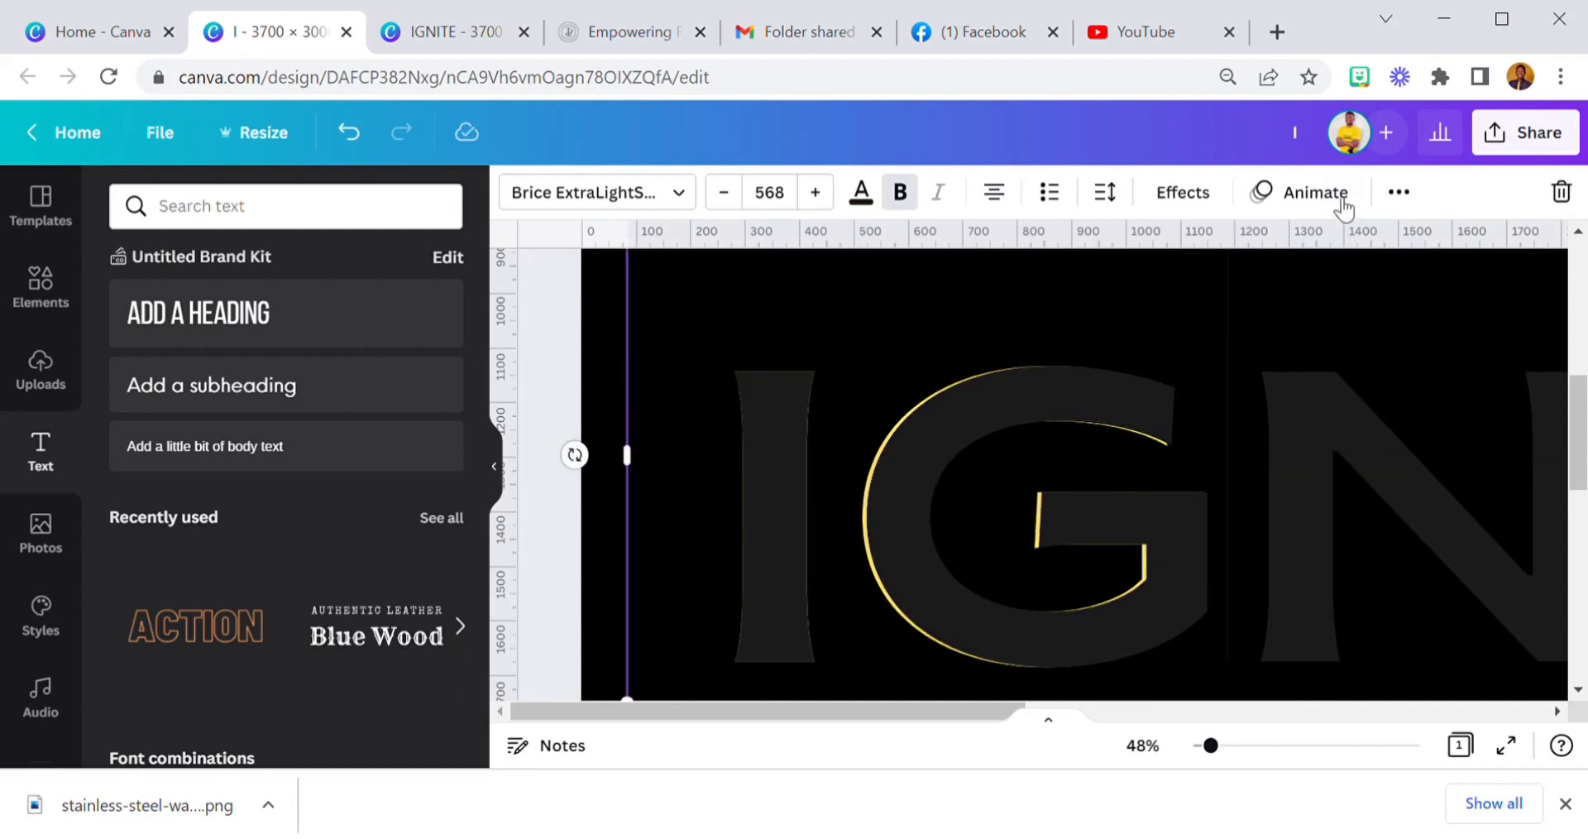
pyautogui.click(1398, 192)
pyautogui.click(1150, 247)
pyautogui.click(1048, 313)
pyautogui.click(1071, 320)
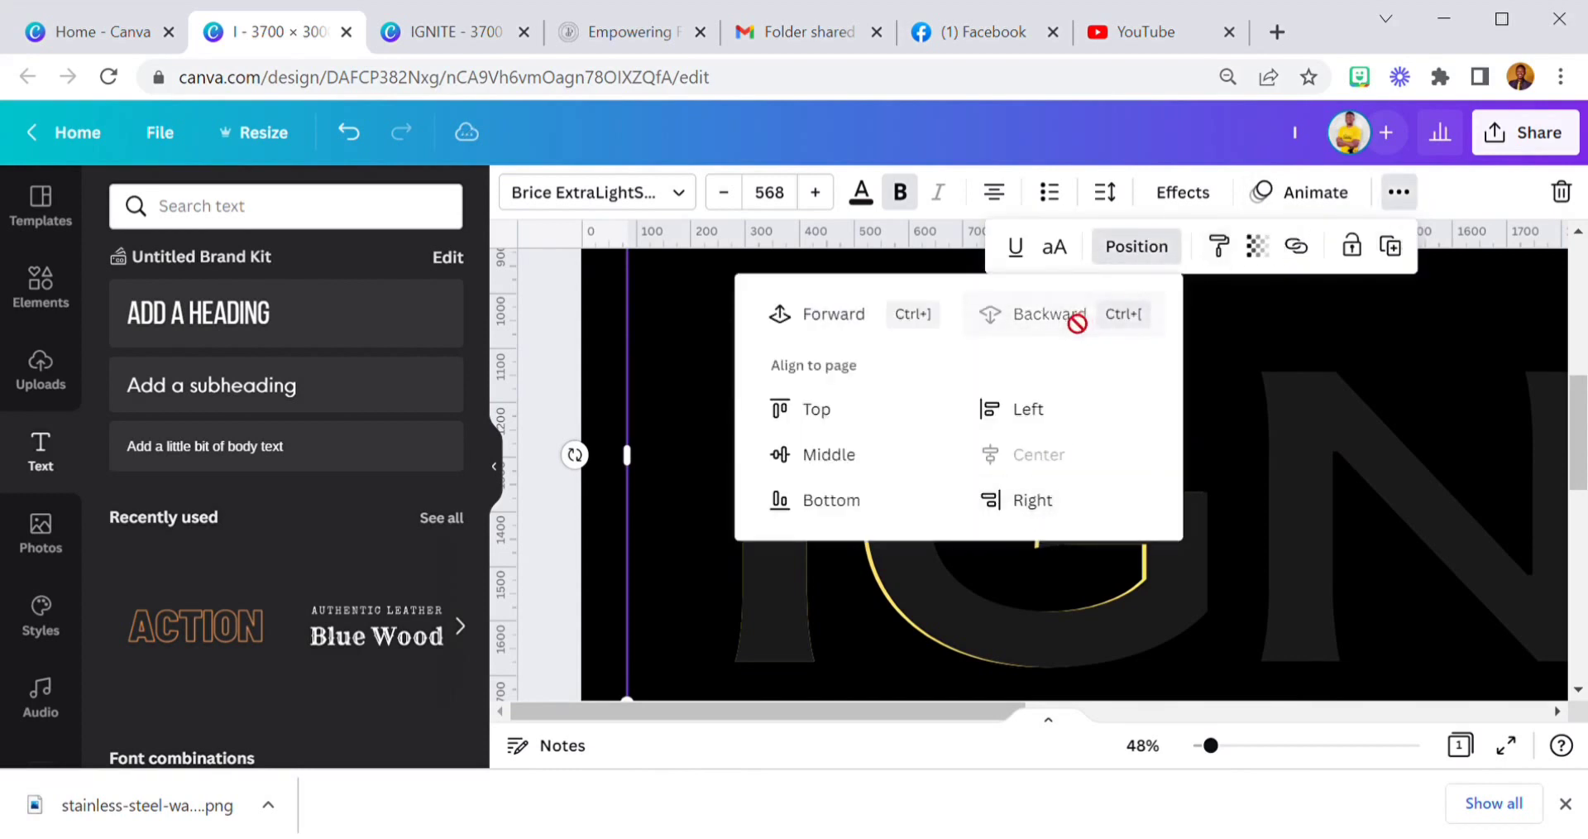
pyautogui.click(998, 626)
pyautogui.click(577, 355)
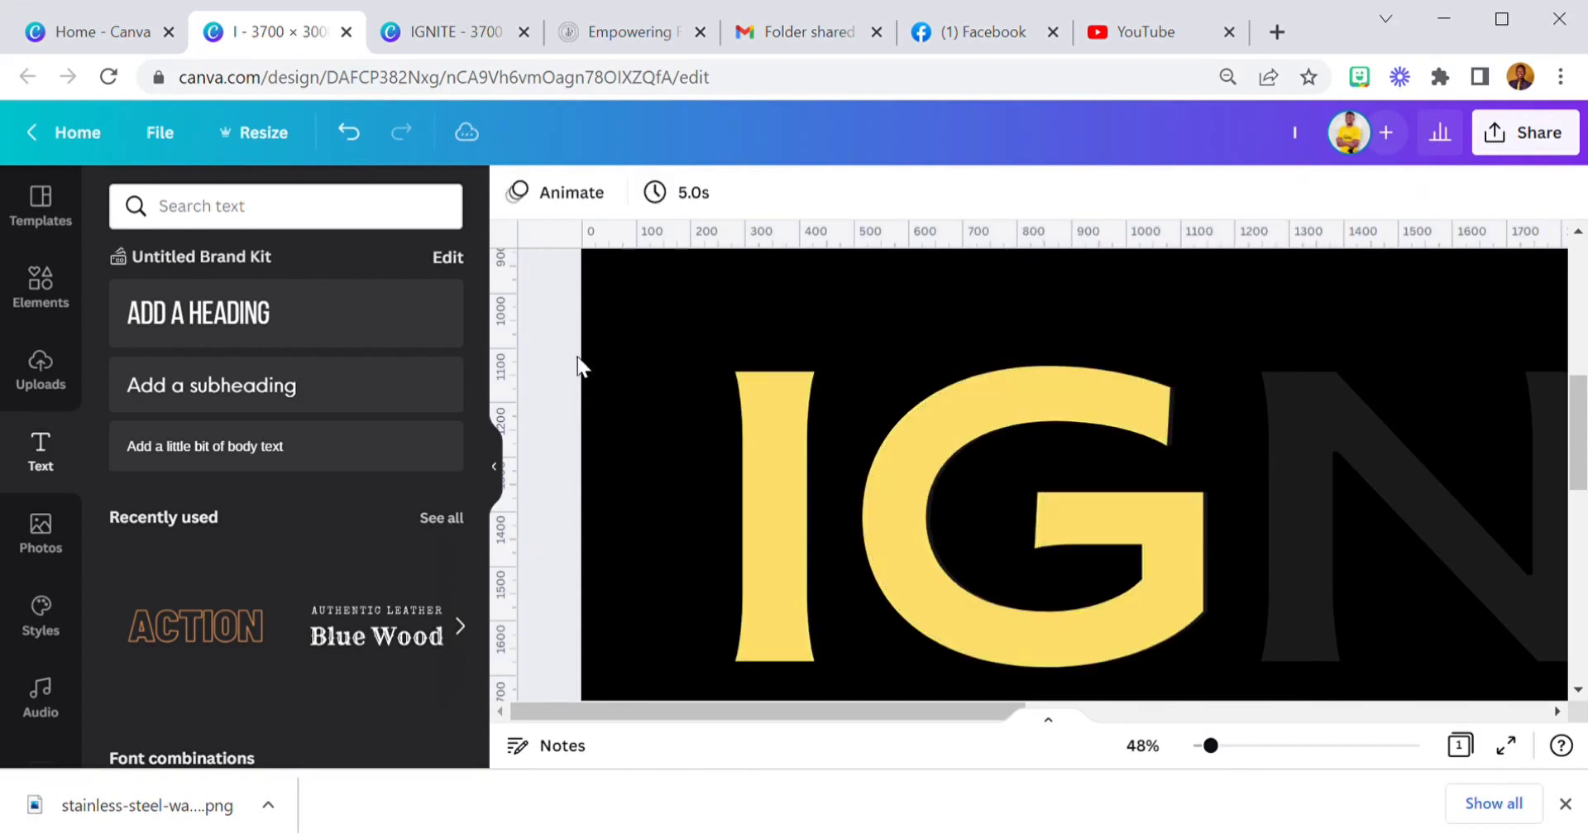
# - Send the yellow G back once more and slightly widen its box
pyautogui.click(1006, 493)
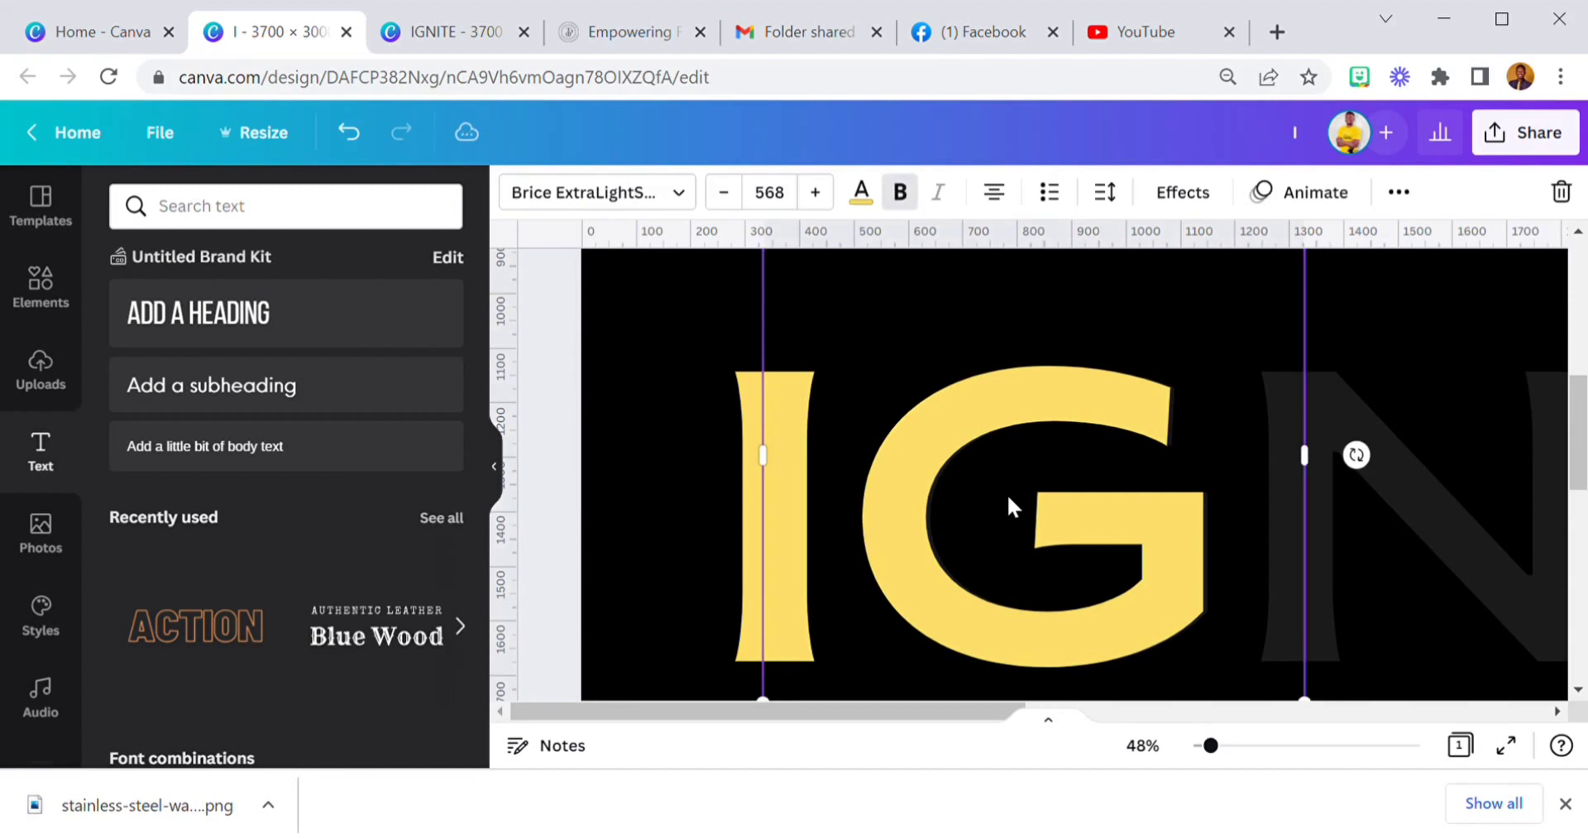
pyautogui.click(1408, 203)
pyautogui.click(1133, 246)
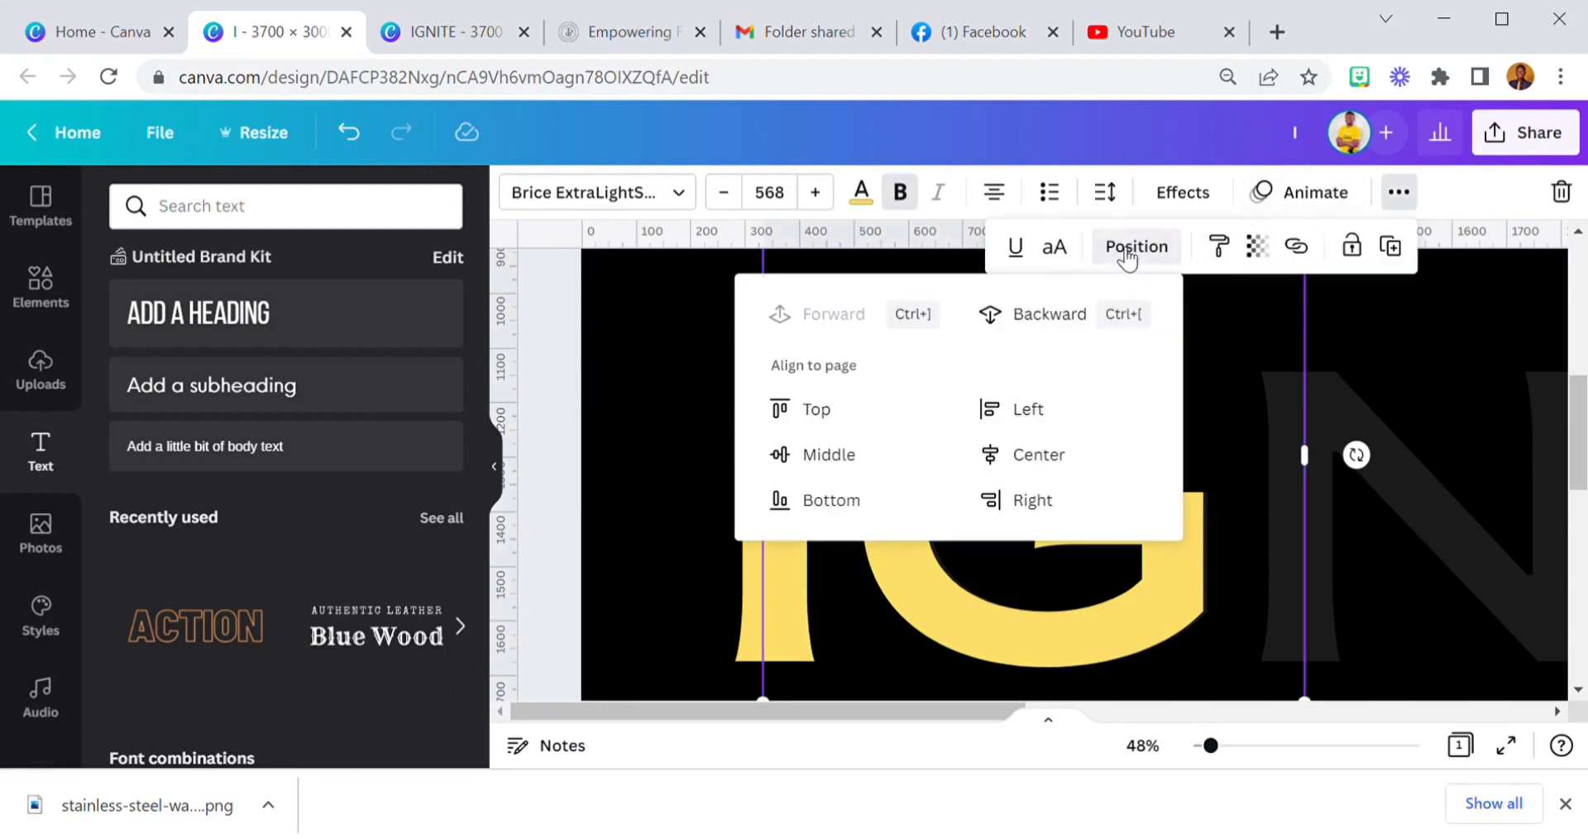
pyautogui.click(1073, 312)
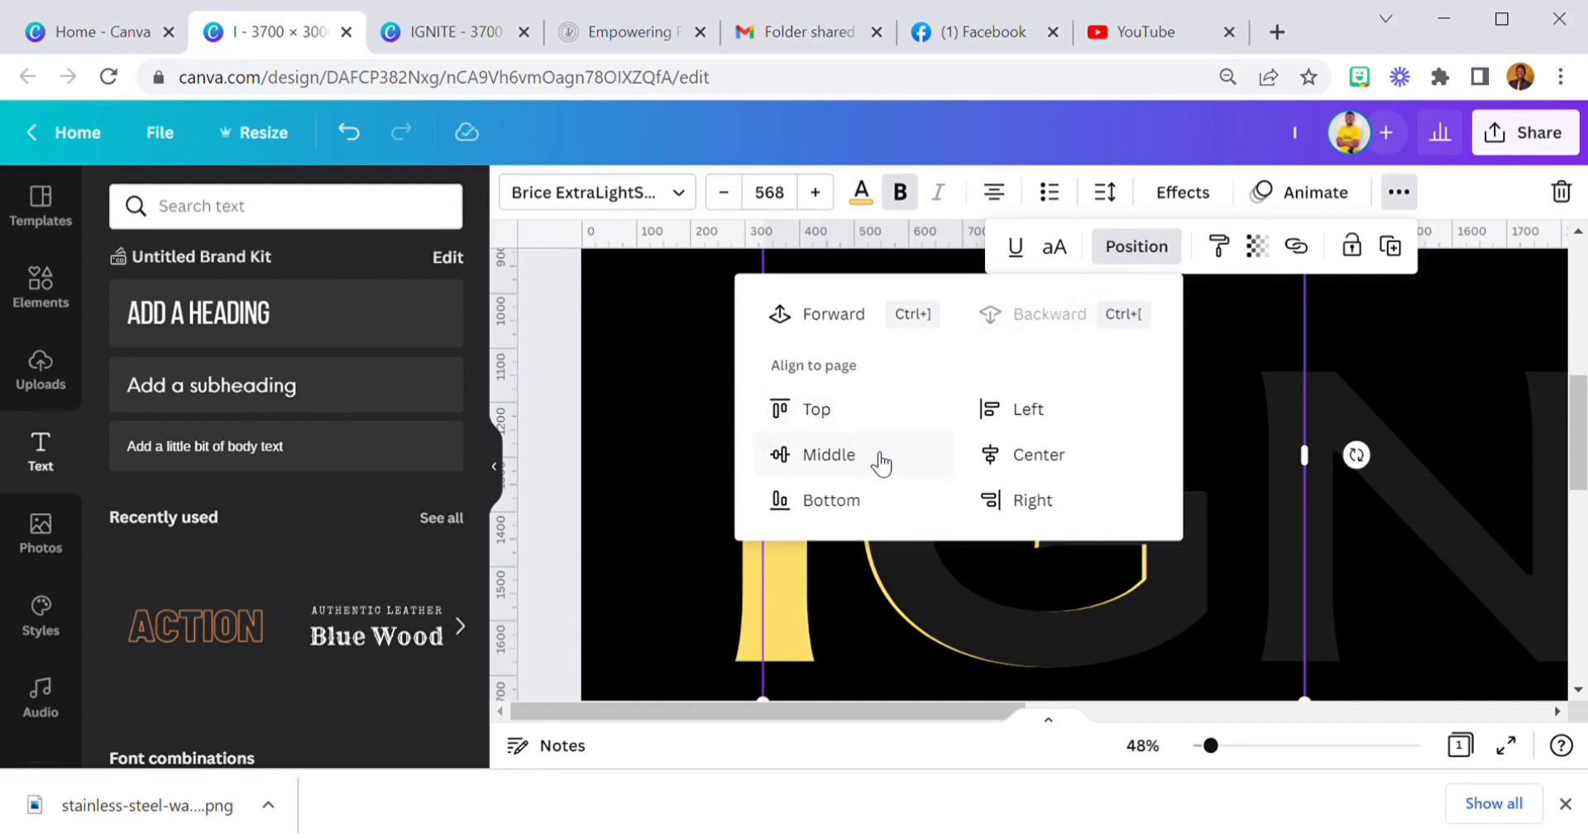
pyautogui.moveTo(1322, 460); pyautogui.dragTo(1314, 456)
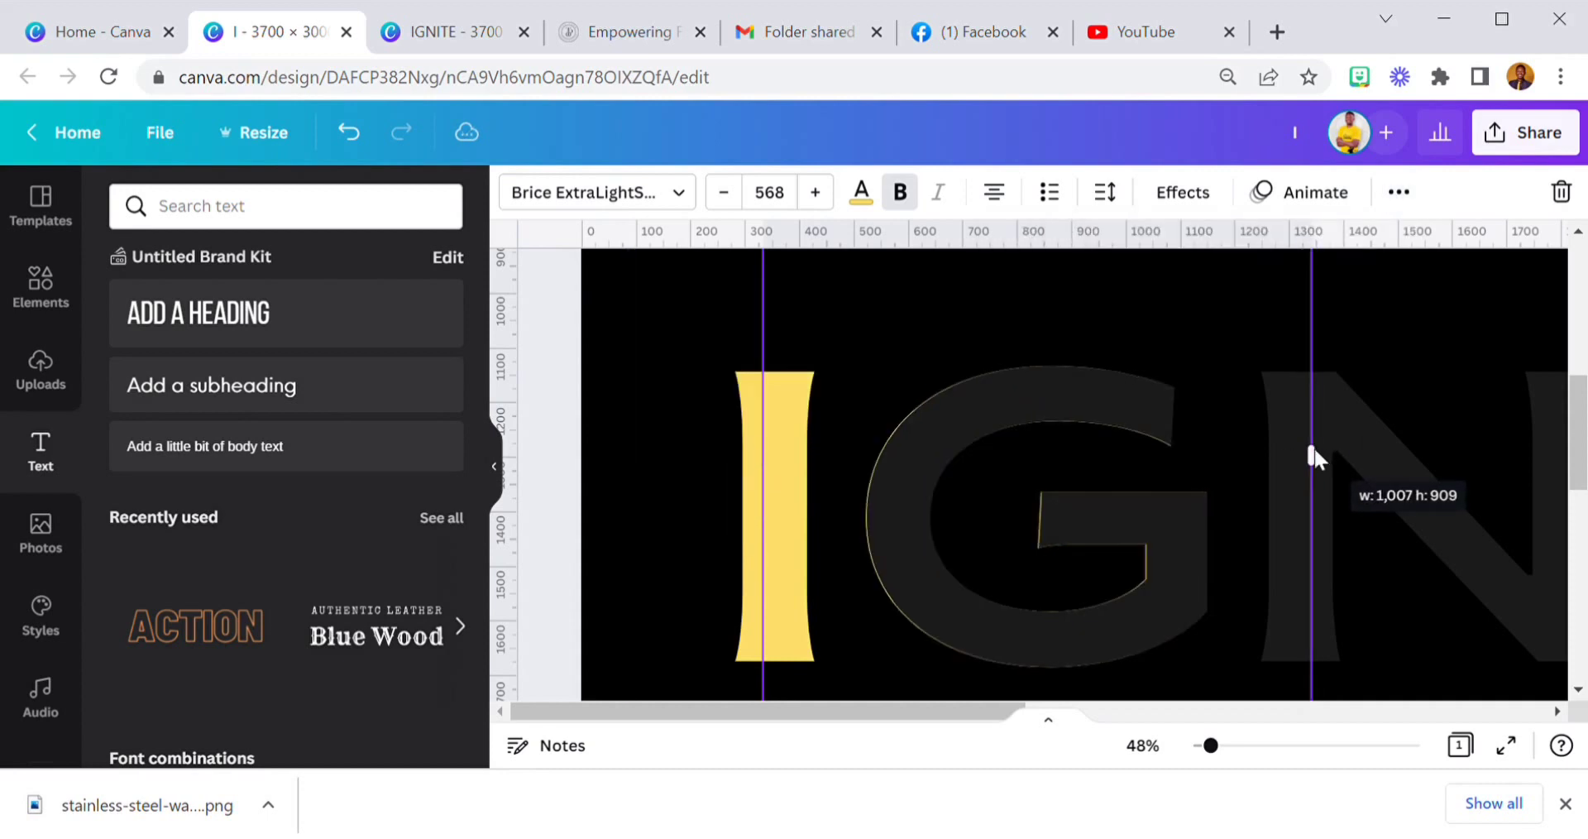
# - Turn the G copy into a yellow 'N' tucked behind IGNITE's dark N
pyautogui.moveTo(1314, 450); pyautogui.dragTo(1316, 451)
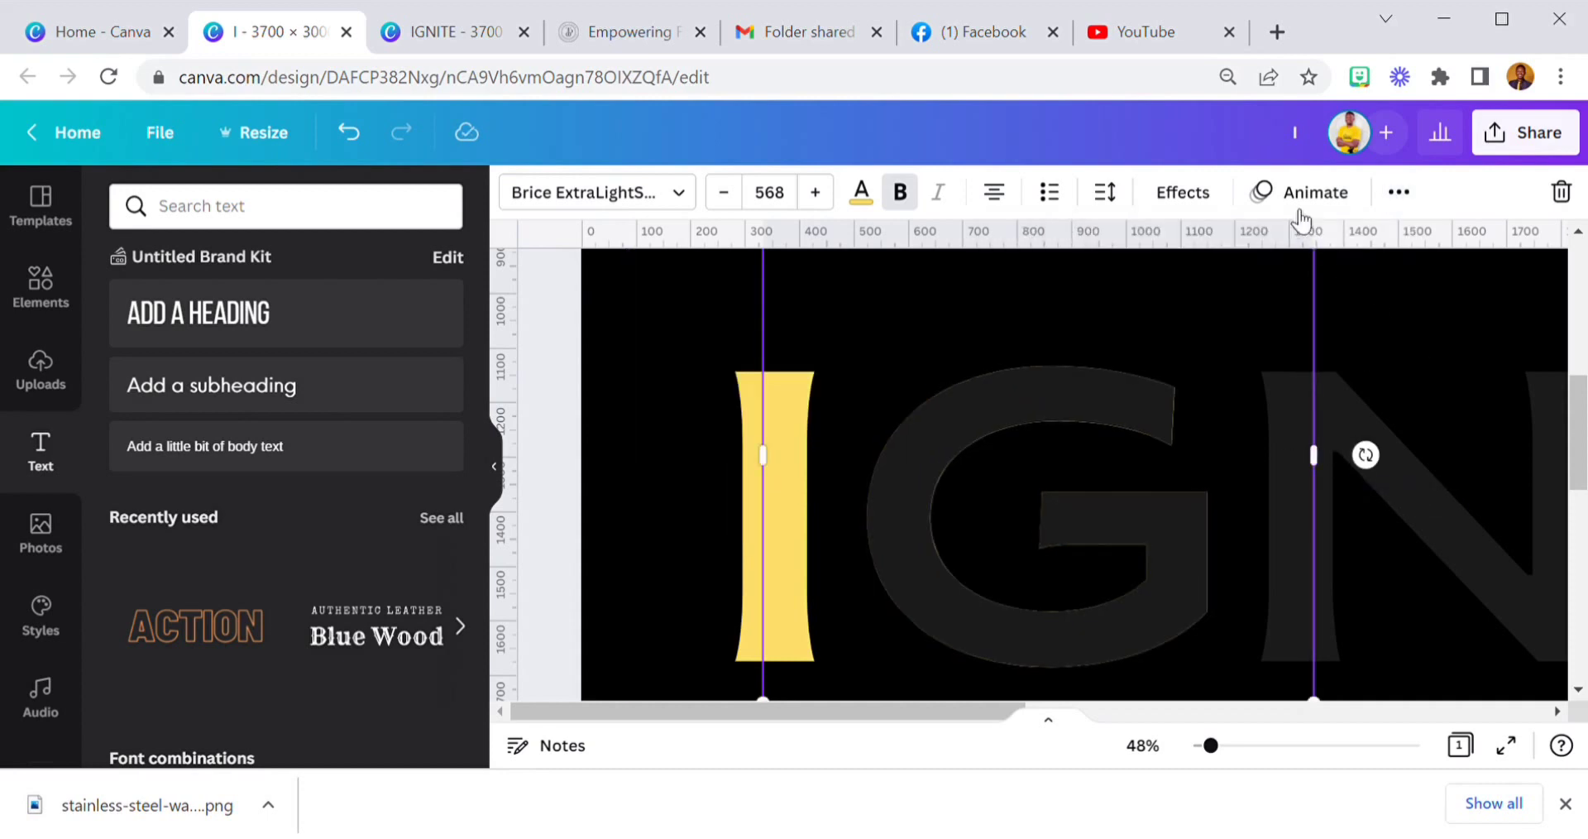
pyautogui.click(1400, 195)
pyautogui.doubleClick(1155, 506)
pyautogui.write('N')
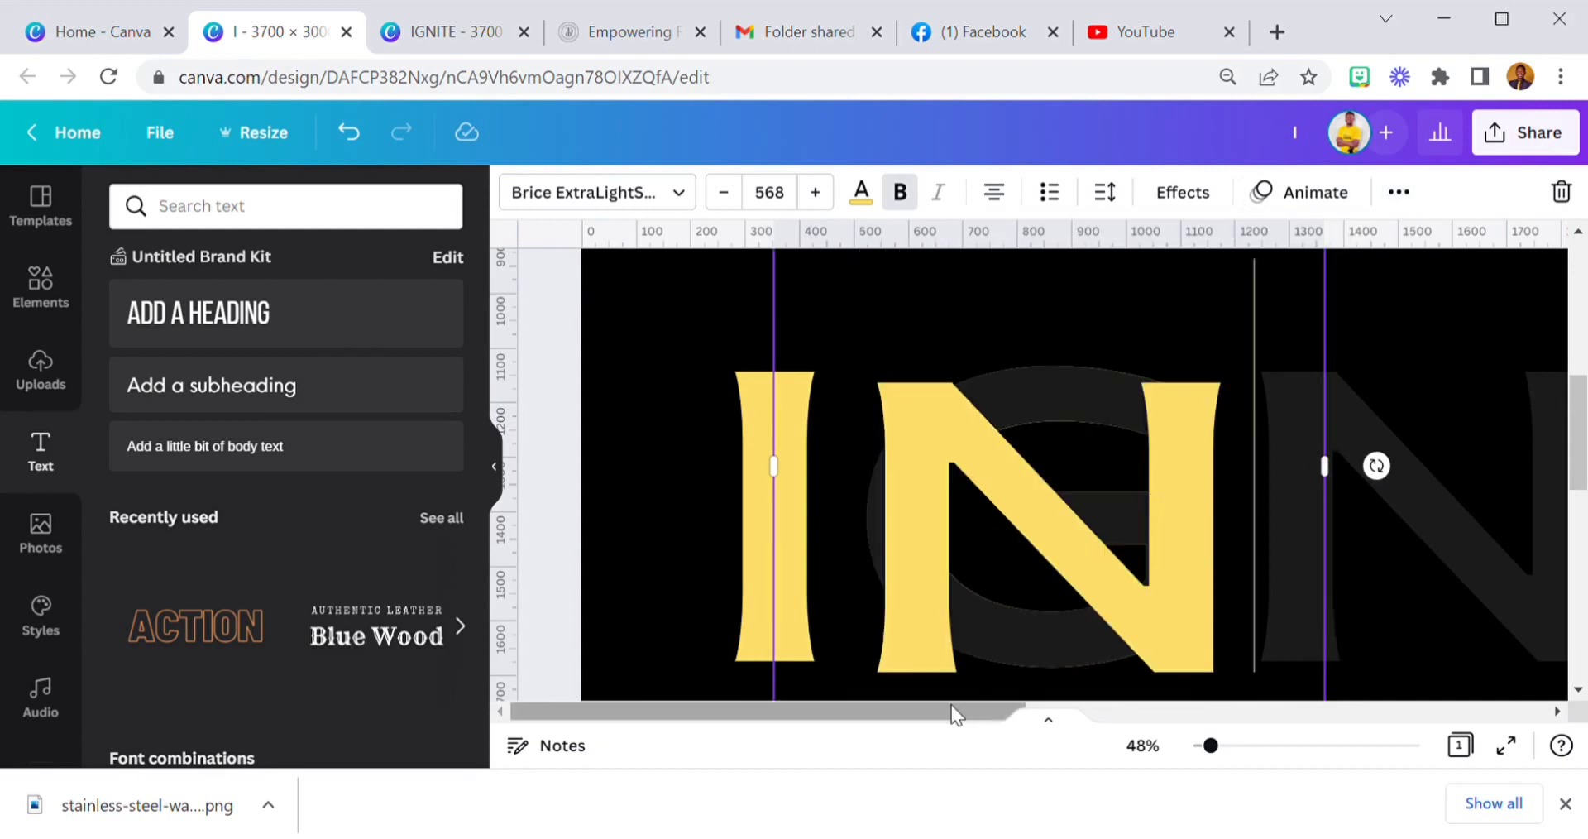
pyautogui.moveTo(951, 708); pyautogui.dragTo(1056, 705)
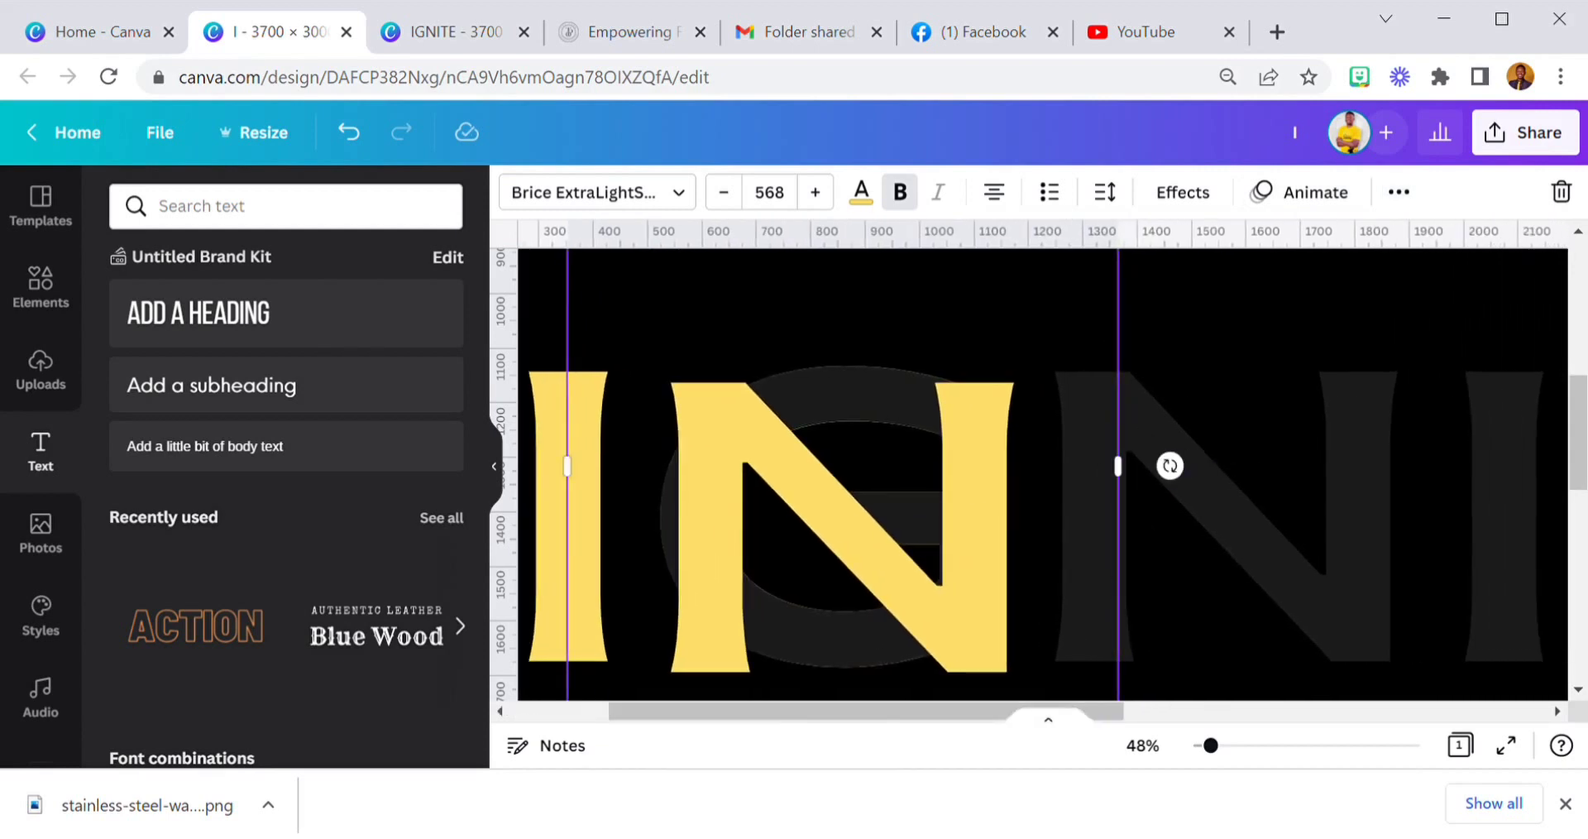
pyautogui.moveTo(1015, 449); pyautogui.dragTo(1415, 459)
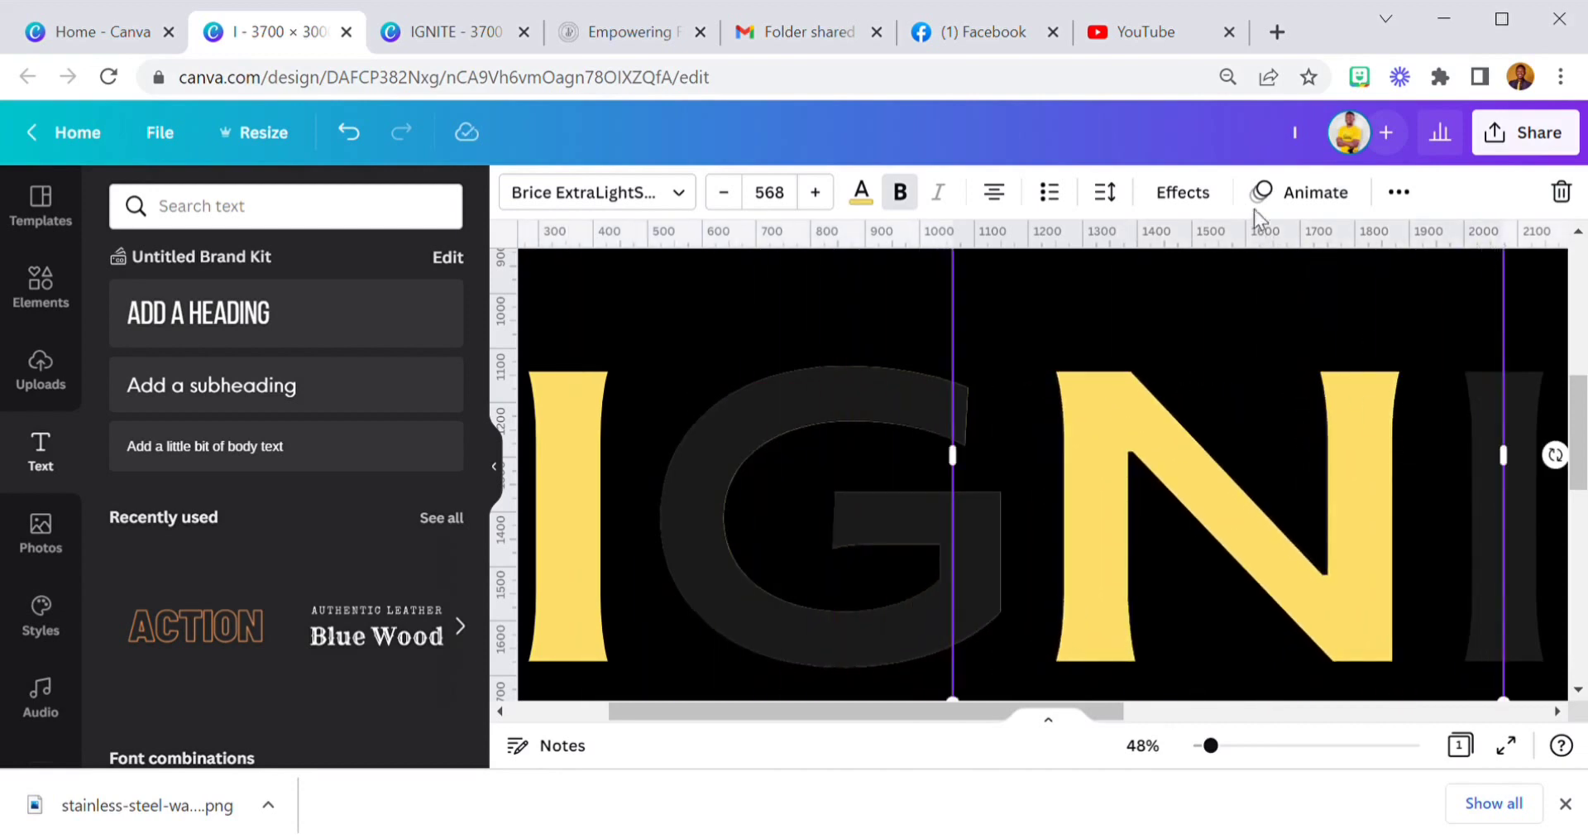
pyautogui.click(1398, 192)
pyautogui.click(1136, 245)
pyautogui.click(1049, 314)
pyautogui.moveTo(1521, 468); pyautogui.dragTo(1504, 454)
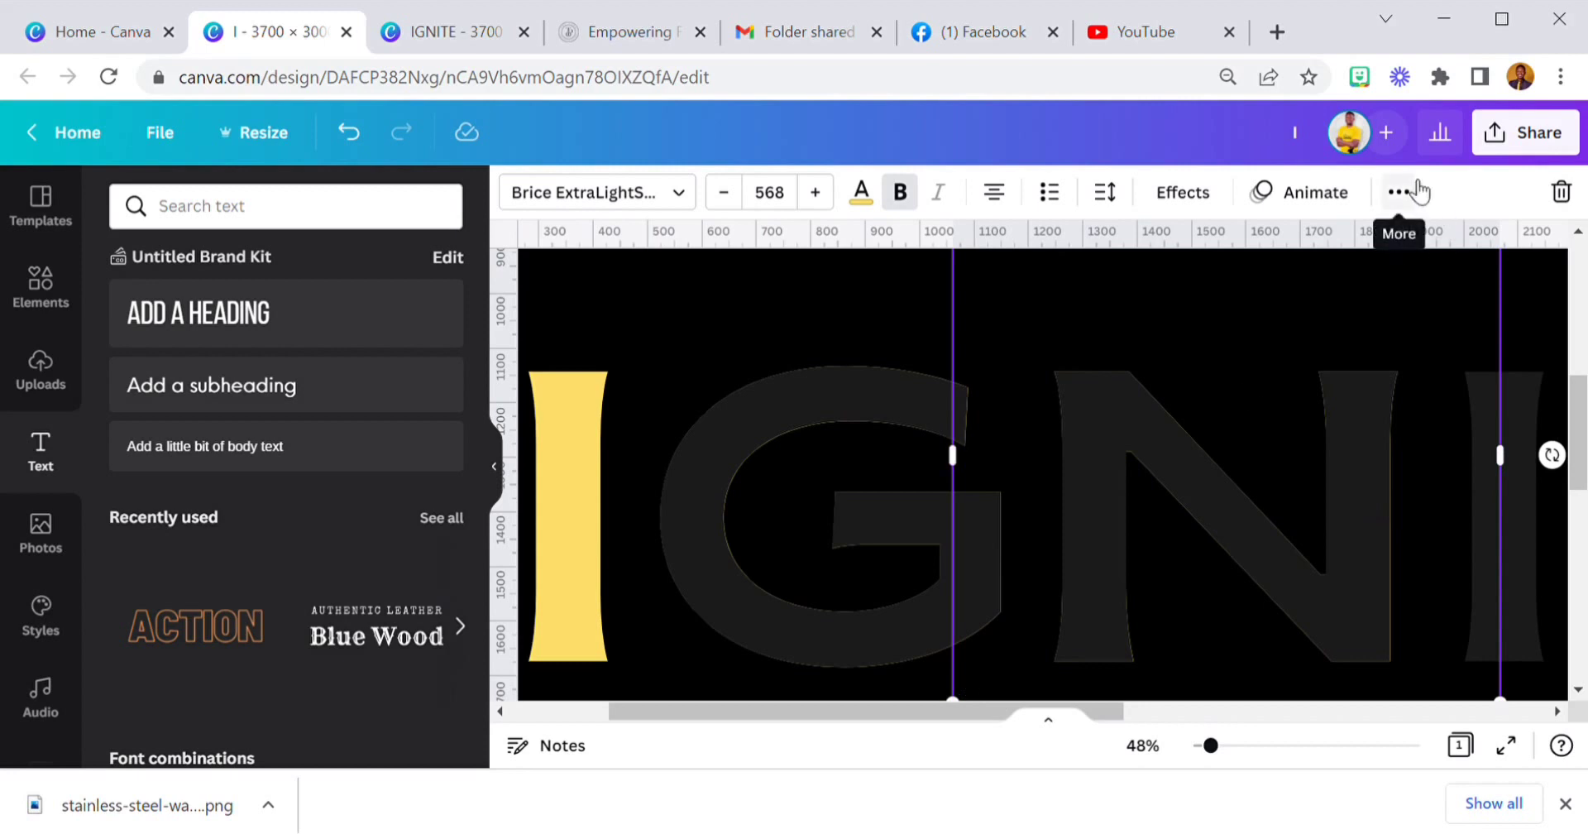
# - Duplicate the yellow I and tuck it behind IGNITE's second I
pyautogui.click(580, 444)
pyautogui.click(1403, 202)
pyautogui.click(1372, 259)
pyautogui.moveTo(733, 400); pyautogui.dragTo(1223, 470)
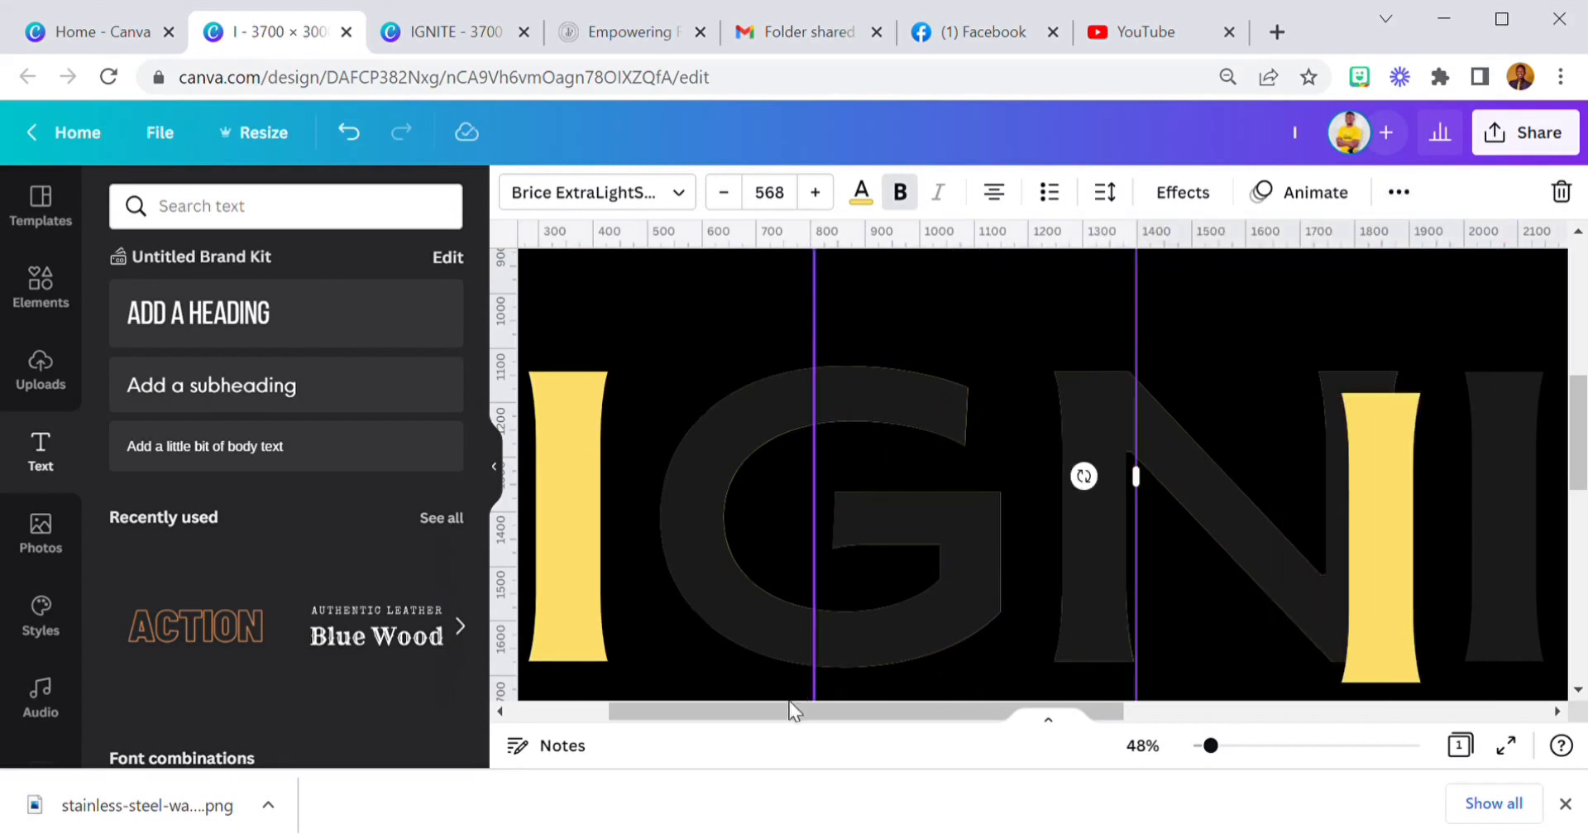
pyautogui.moveTo(791, 712); pyautogui.dragTo(954, 710)
pyautogui.moveTo(974, 570); pyautogui.dragTo(1074, 549)
pyautogui.click(1406, 207)
pyautogui.click(1145, 247)
pyautogui.click(1052, 318)
pyautogui.moveTo(1429, 374); pyautogui.dragTo(1420, 366)
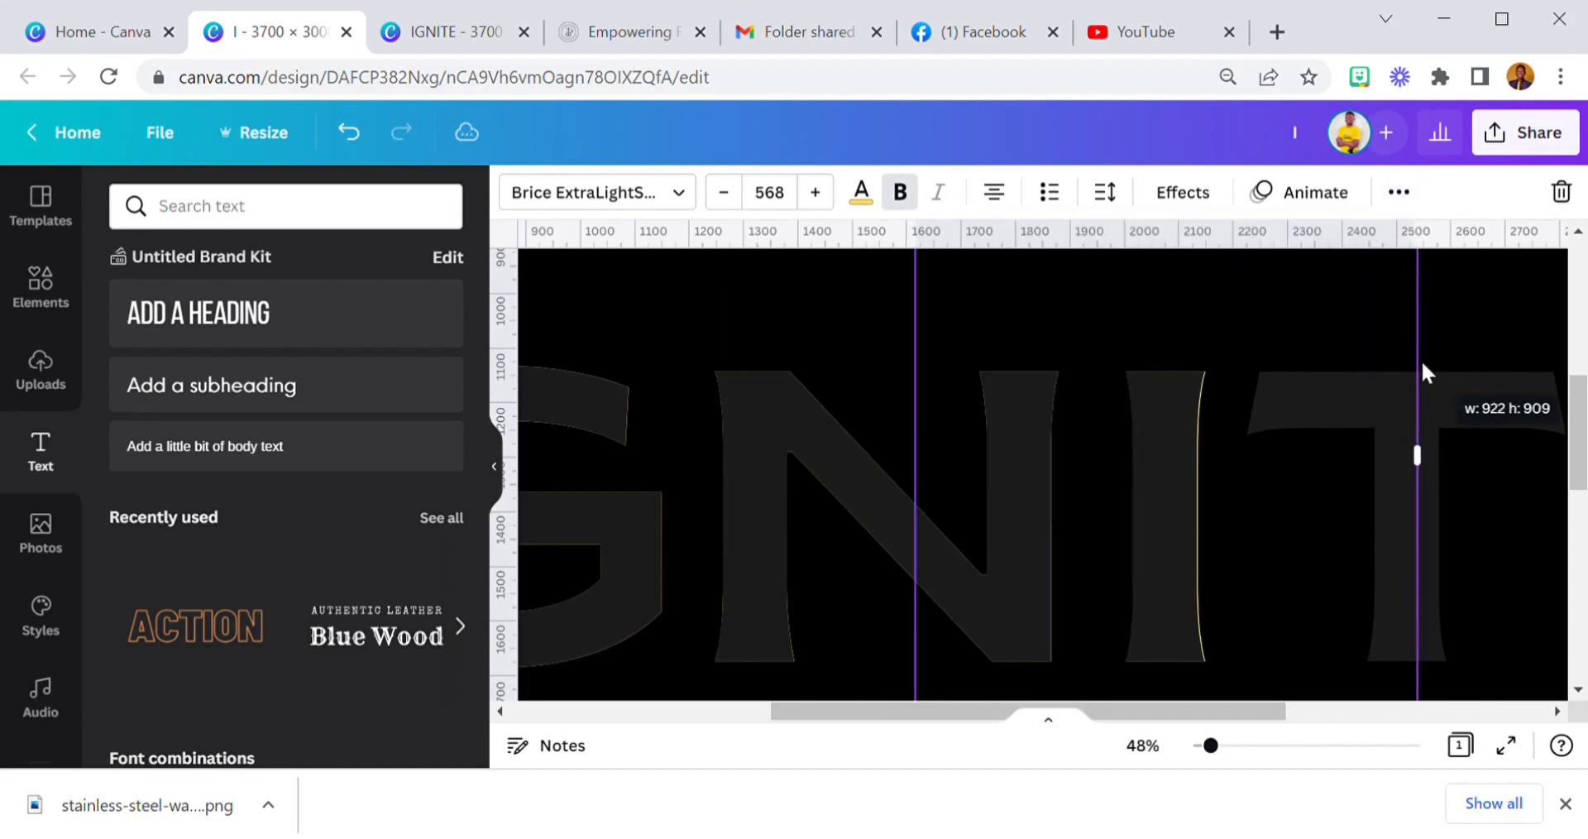
# - Add a yellow 'T' copy tucked behind IGNITE's dark T
pyautogui.click(1406, 198)
pyautogui.click(1396, 248)
pyautogui.doubleClick(1184, 447)
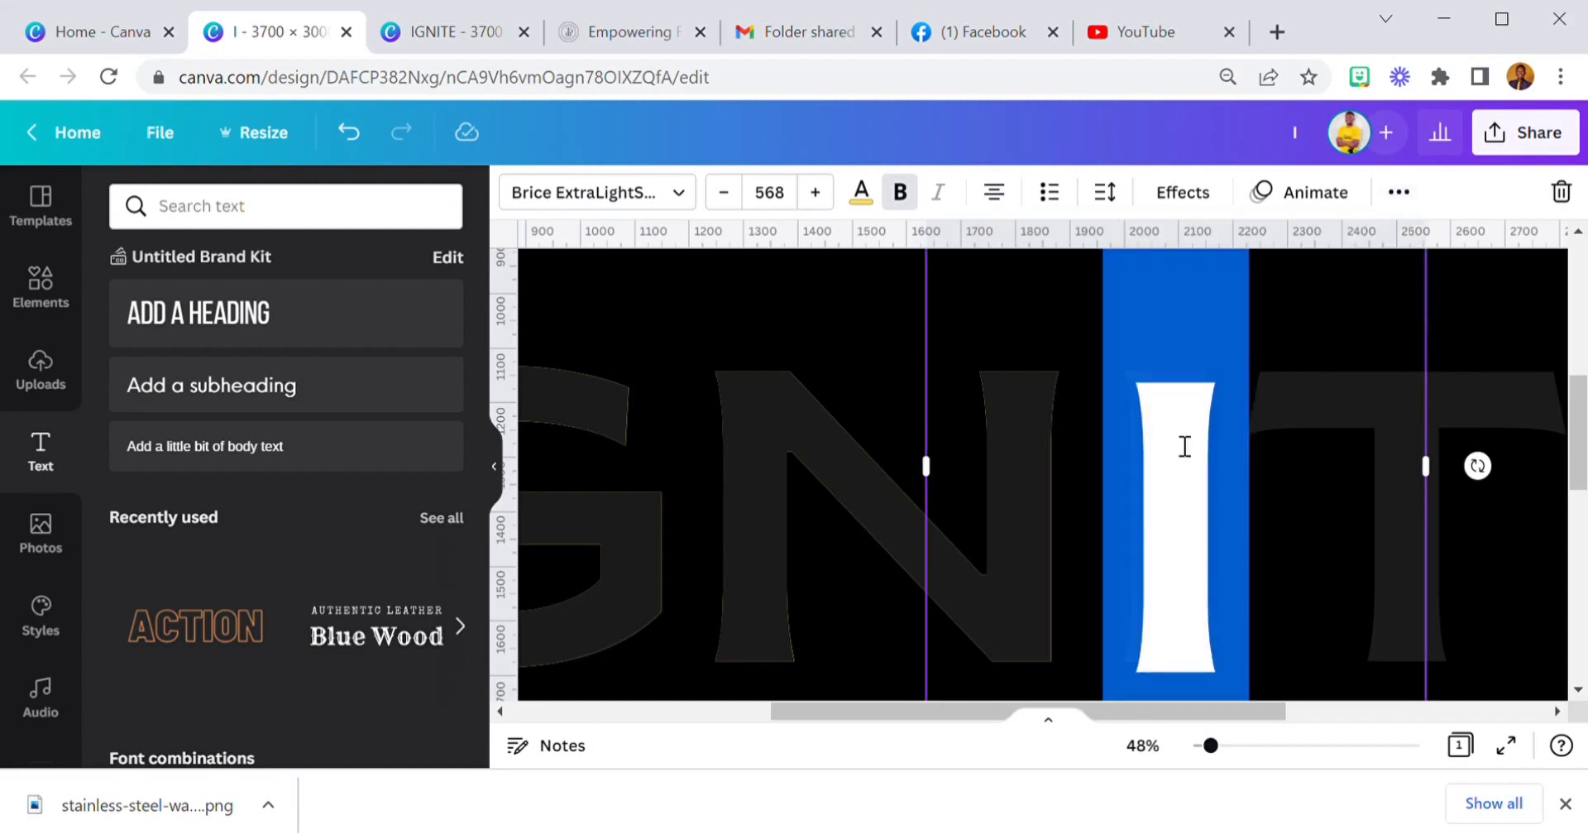
pyautogui.write('T')
pyautogui.moveTo(902, 711); pyautogui.dragTo(966, 711)
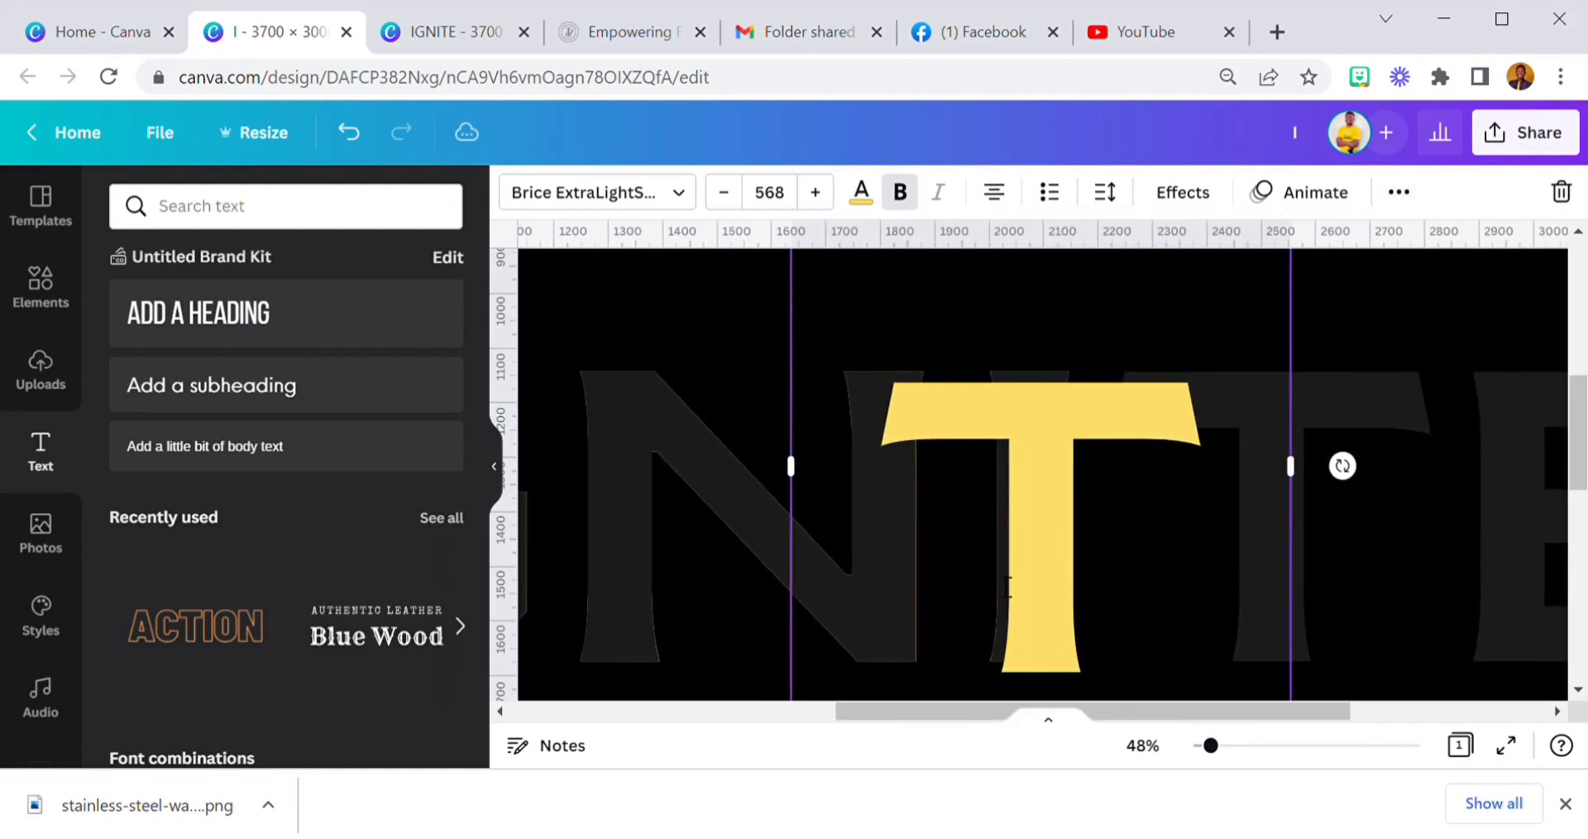
pyautogui.moveTo(1030, 488)
pyautogui.mouseDown()
pyautogui.moveTo(1345, 503)
pyautogui.moveTo(1276, 486)
pyautogui.mouseUp()
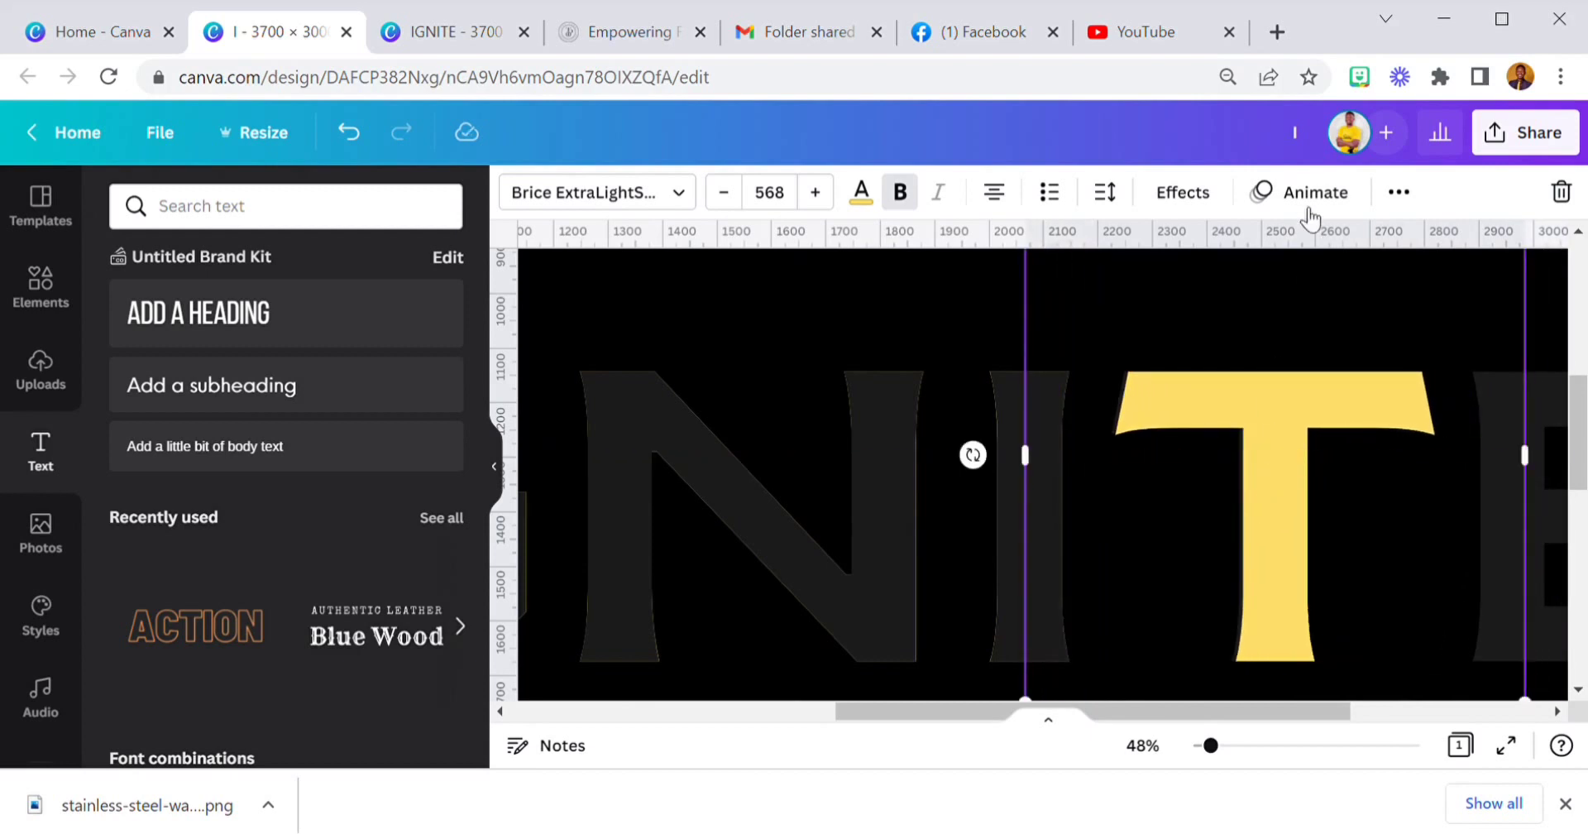
pyautogui.click(1398, 192)
pyautogui.click(1146, 248)
pyautogui.click(1067, 324)
pyautogui.moveTo(1541, 405); pyautogui.dragTo(1523, 393)
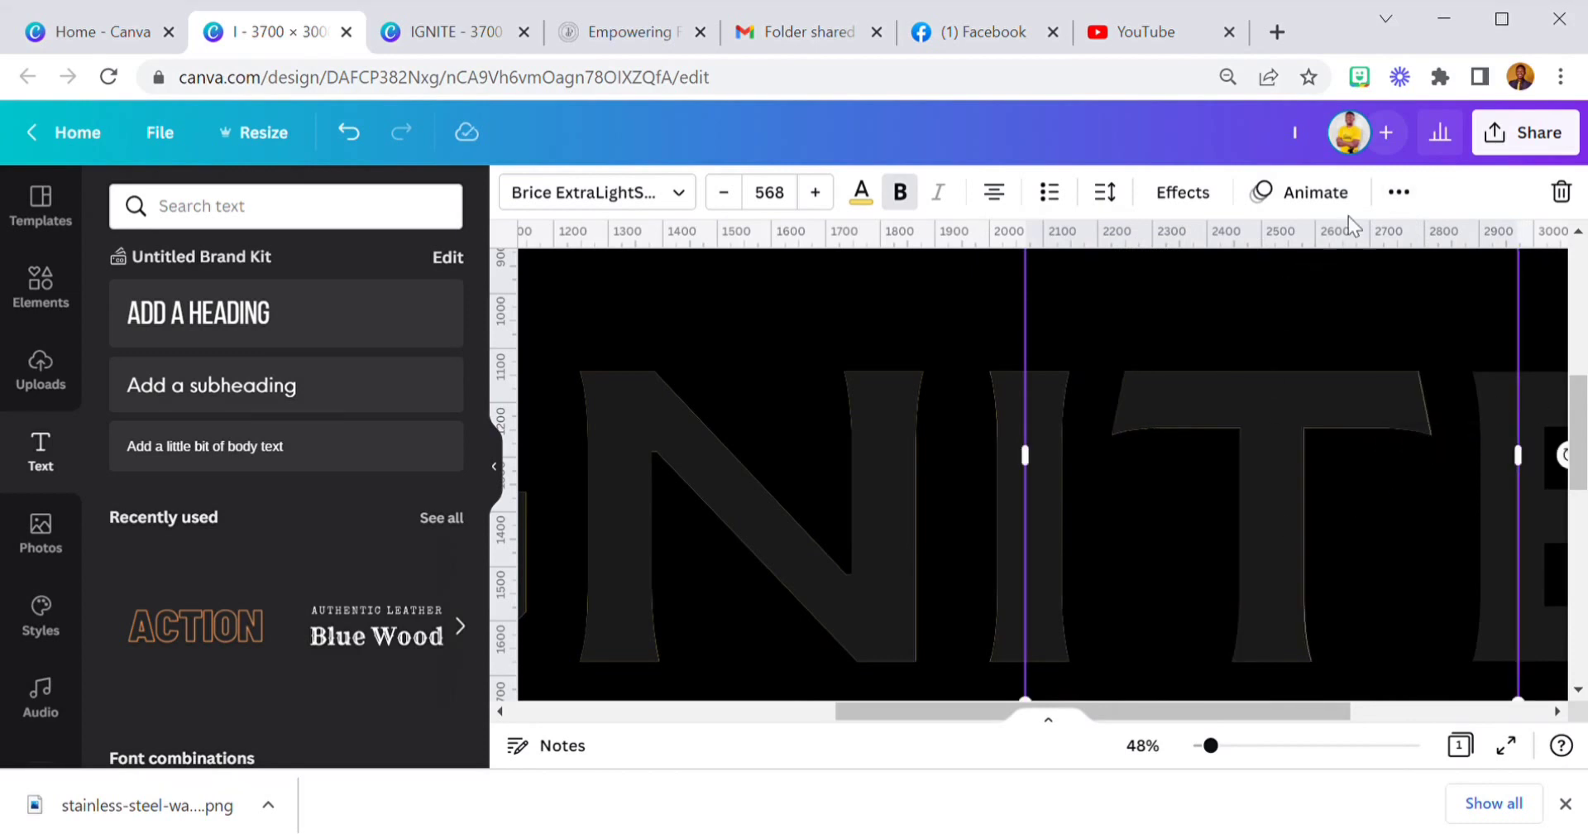
# - Add a yellow 'E' behind IGNITE's final E, then zoom out to 10%
pyautogui.click(1386, 245)
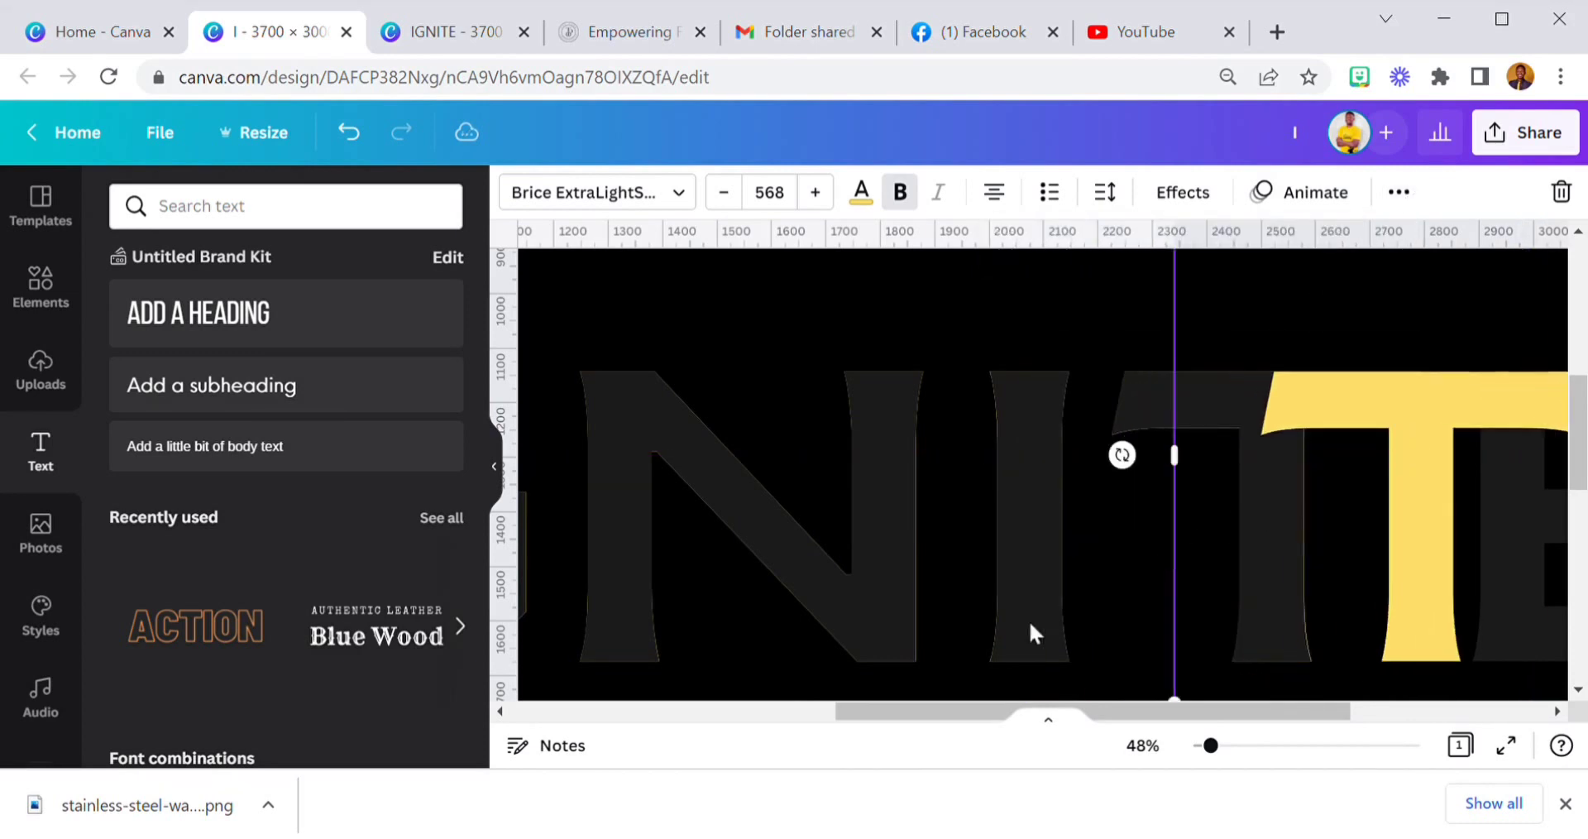
pyautogui.moveTo(948, 711); pyautogui.dragTo(1099, 712)
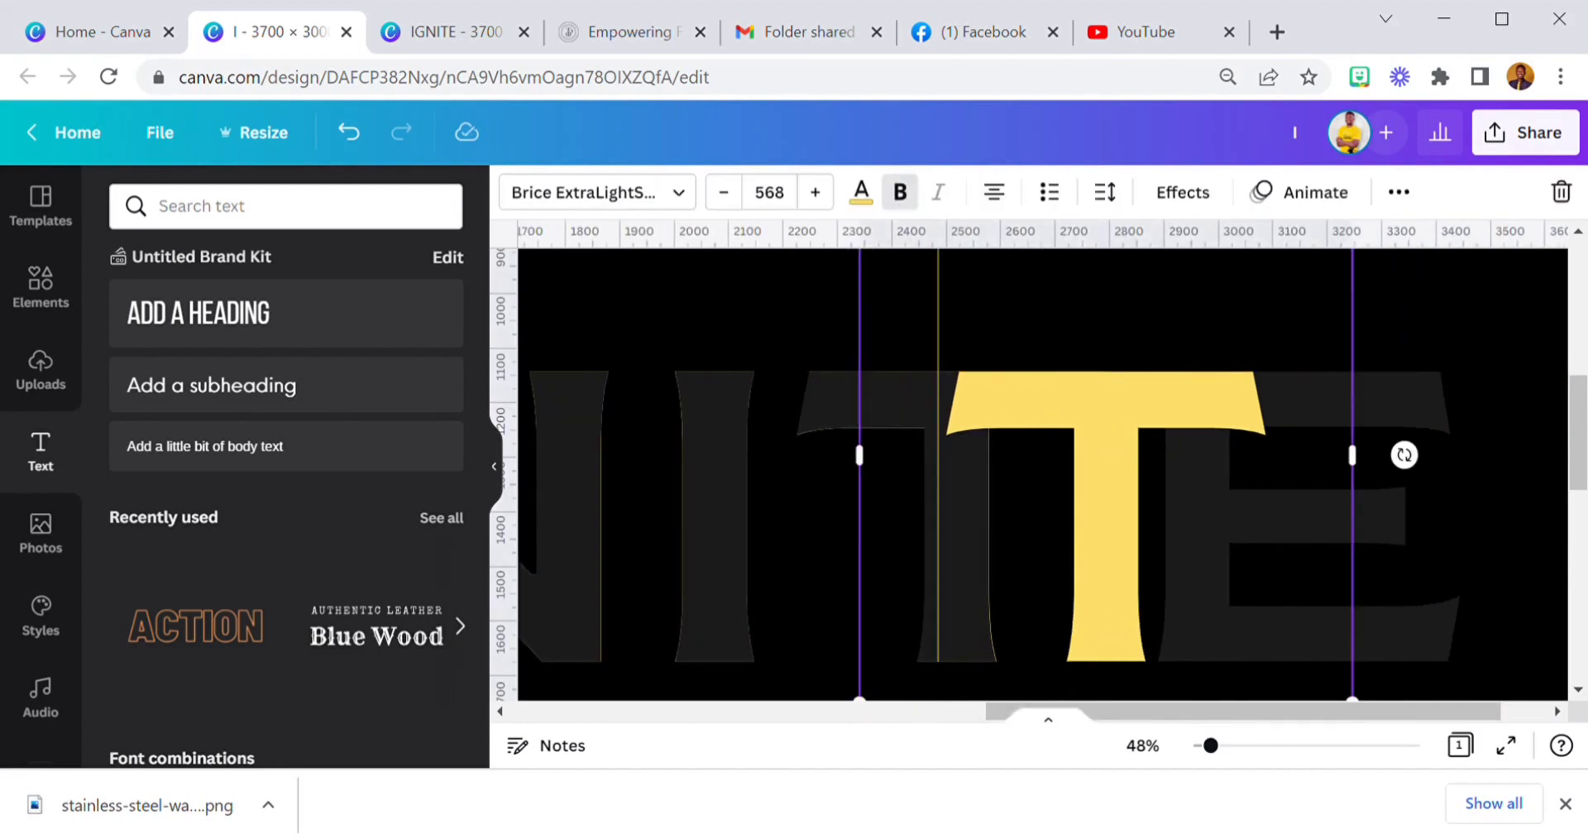
pyautogui.doubleClick(1079, 530)
pyautogui.write('E')
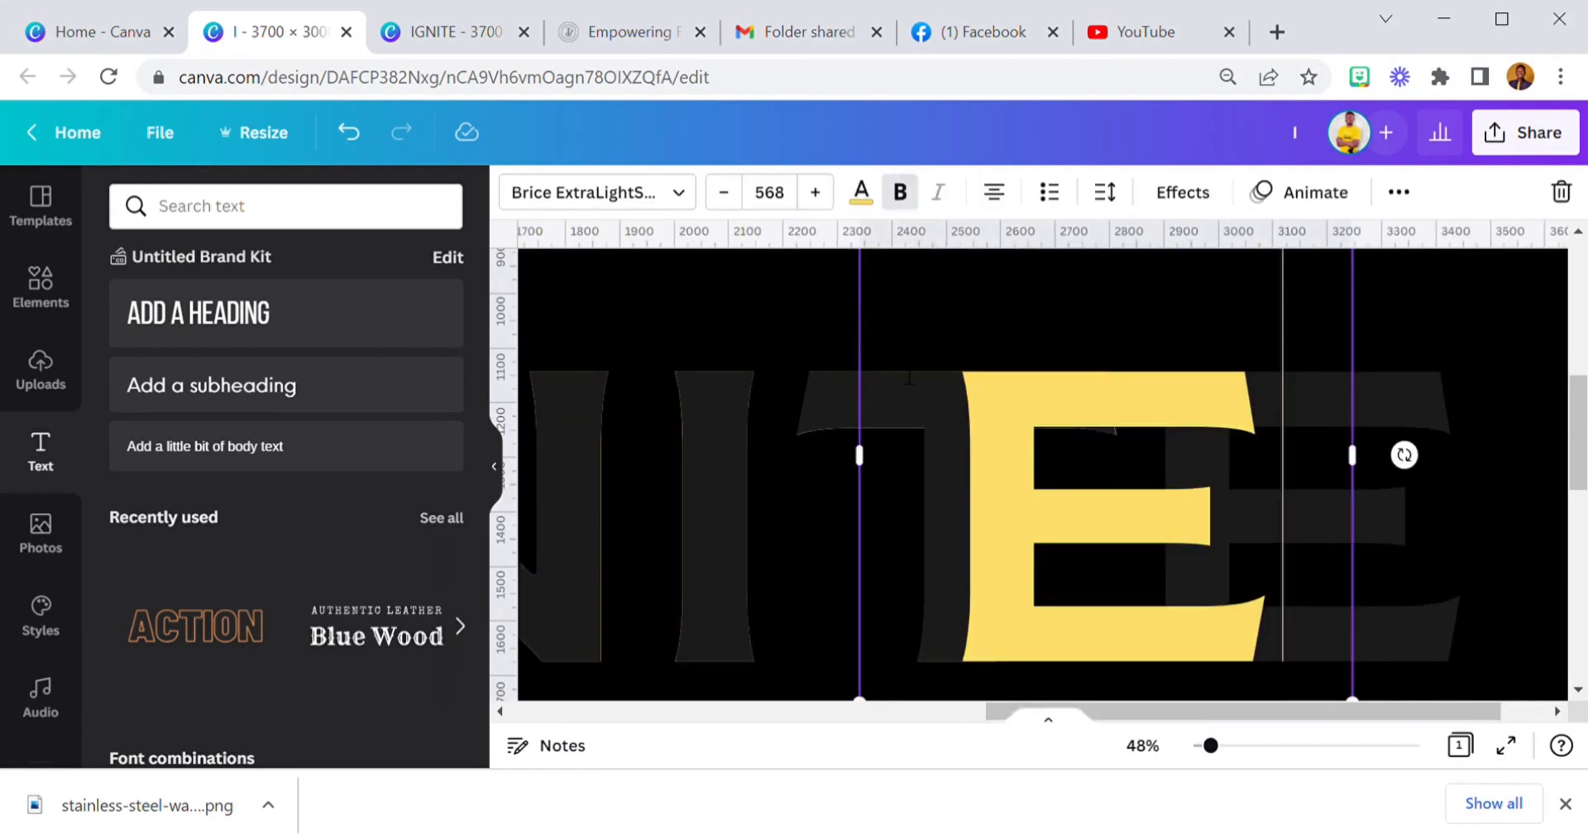
pyautogui.click(741, 357)
pyautogui.moveTo(1130, 460); pyautogui.dragTo(1308, 470)
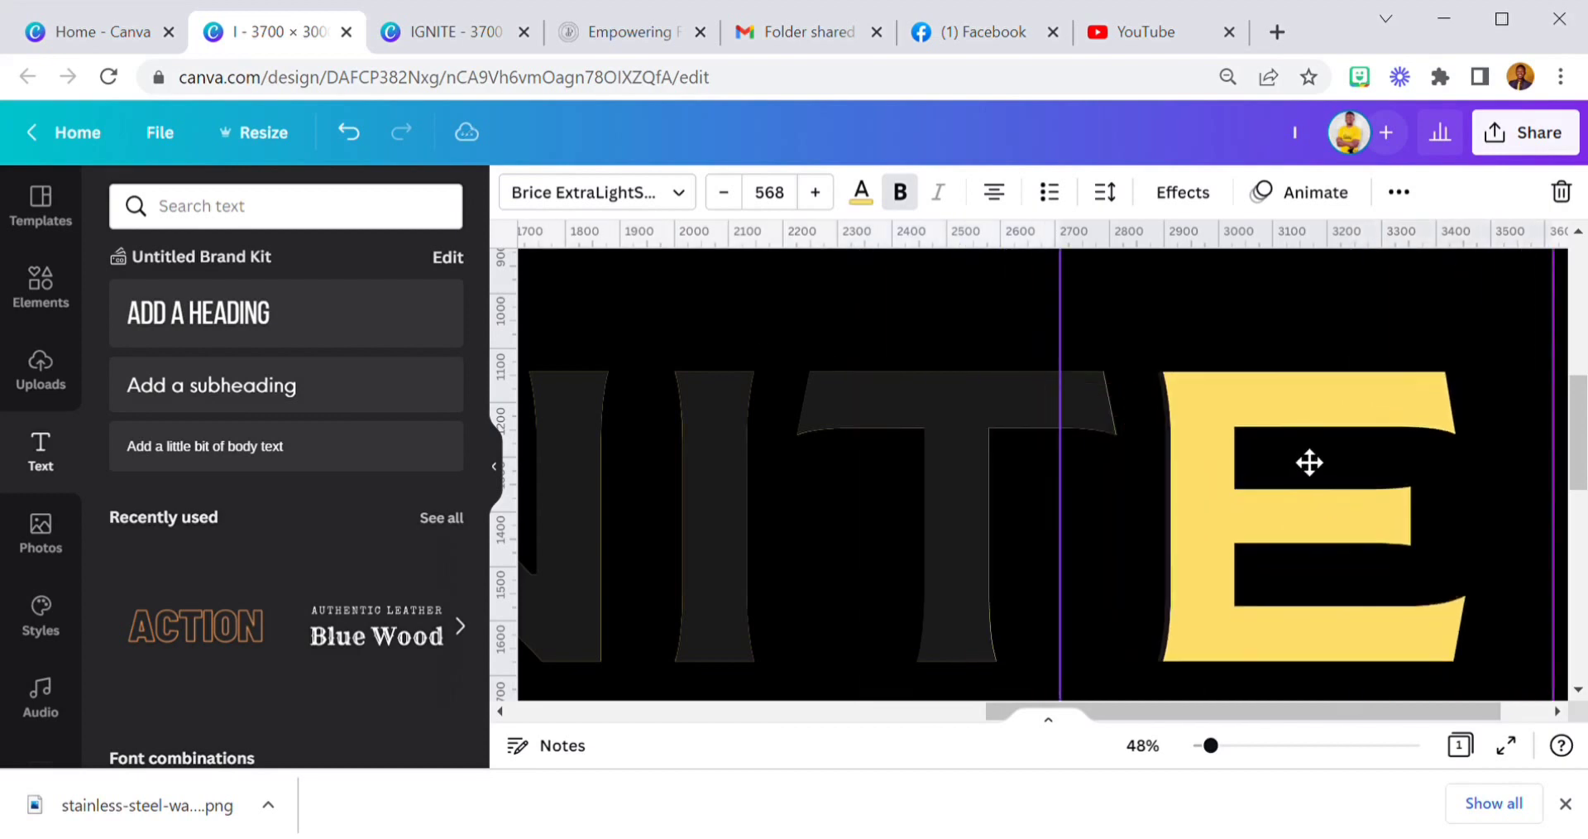
pyautogui.click(1410, 200)
pyautogui.click(1137, 246)
pyautogui.click(1091, 314)
pyautogui.moveTo(1552, 454); pyautogui.dragTo(1545, 425)
pyautogui.moveTo(1210, 746); pyautogui.dragTo(1123, 771)
# - Move the dark IGNITE copy off the yellow letters and delete it
pyautogui.click(925, 578)
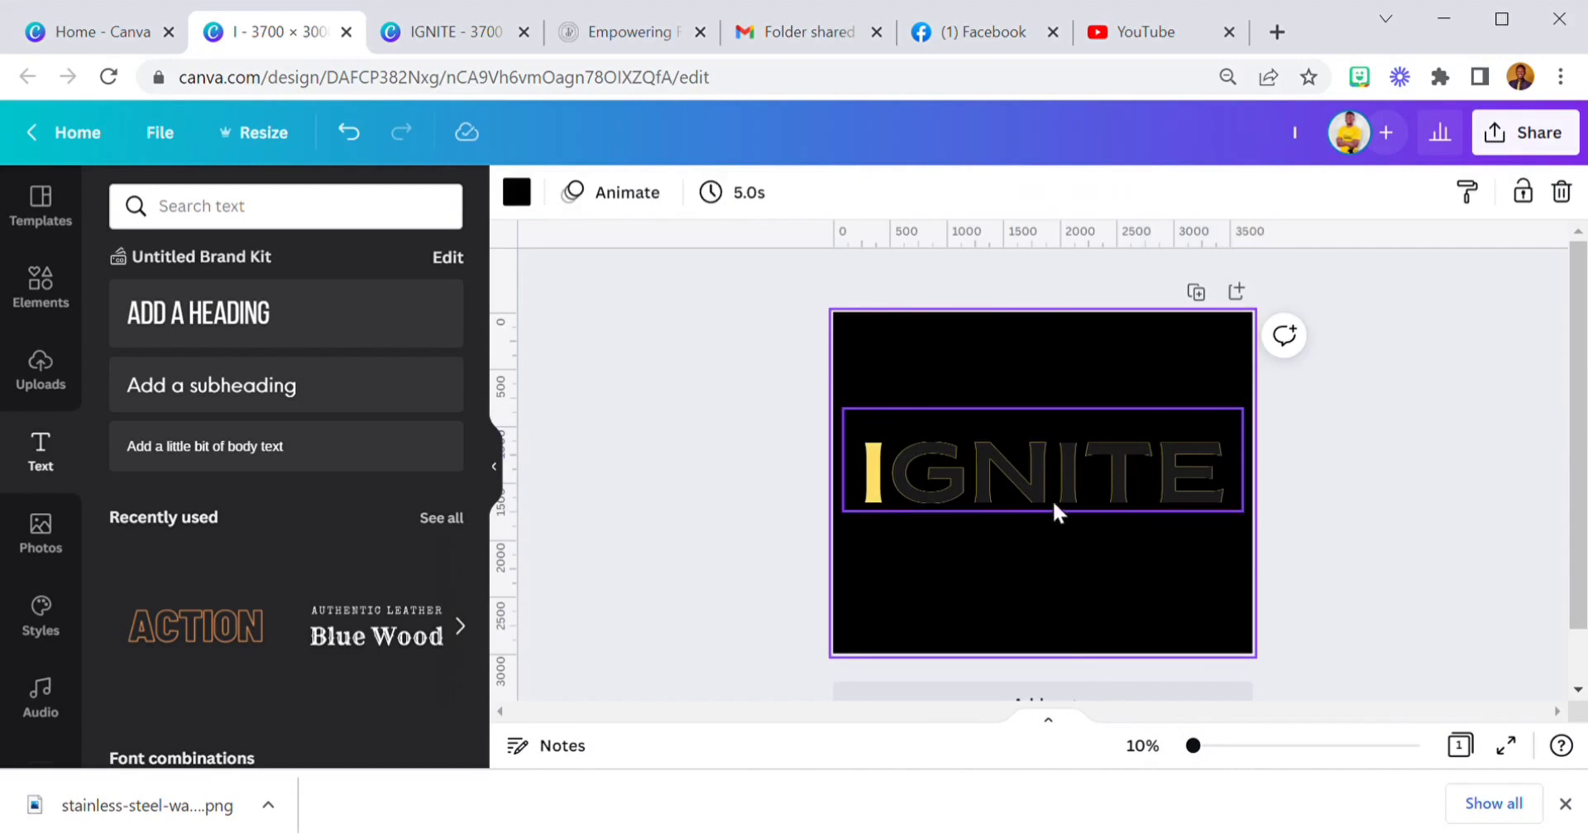
pyautogui.moveTo(1052, 500); pyautogui.dragTo(1052, 603)
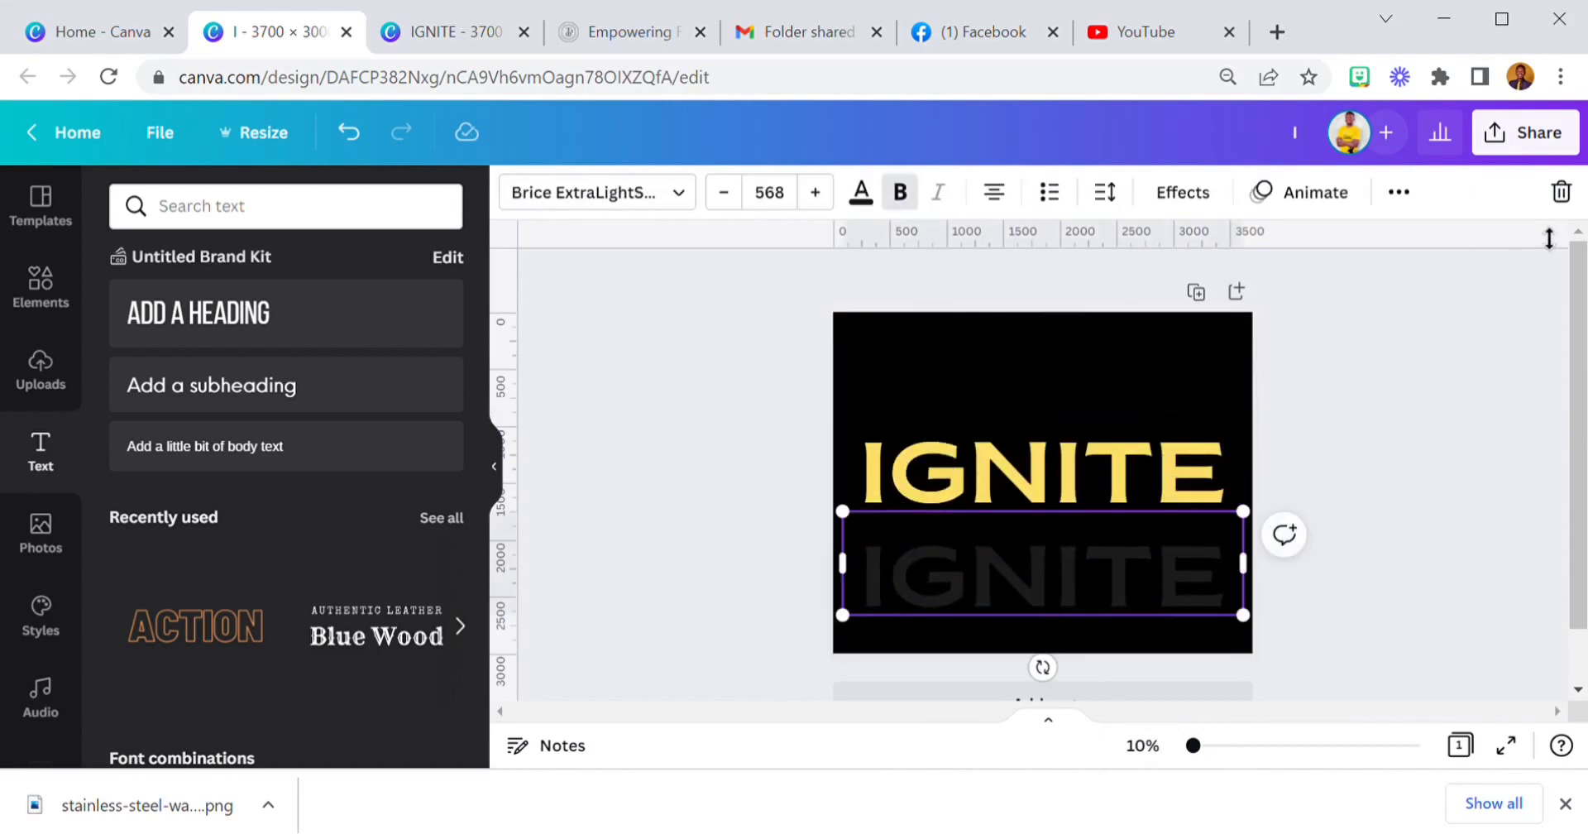
pyautogui.click(1562, 192)
# - Recolour all the separate letters to 1B1B1B, then switch to the reference IGNITE design
pyautogui.moveTo(856, 393)
pyautogui.mouseDown()
pyautogui.moveTo(1197, 551)
pyautogui.moveTo(1196, 533)
pyautogui.mouseUp()
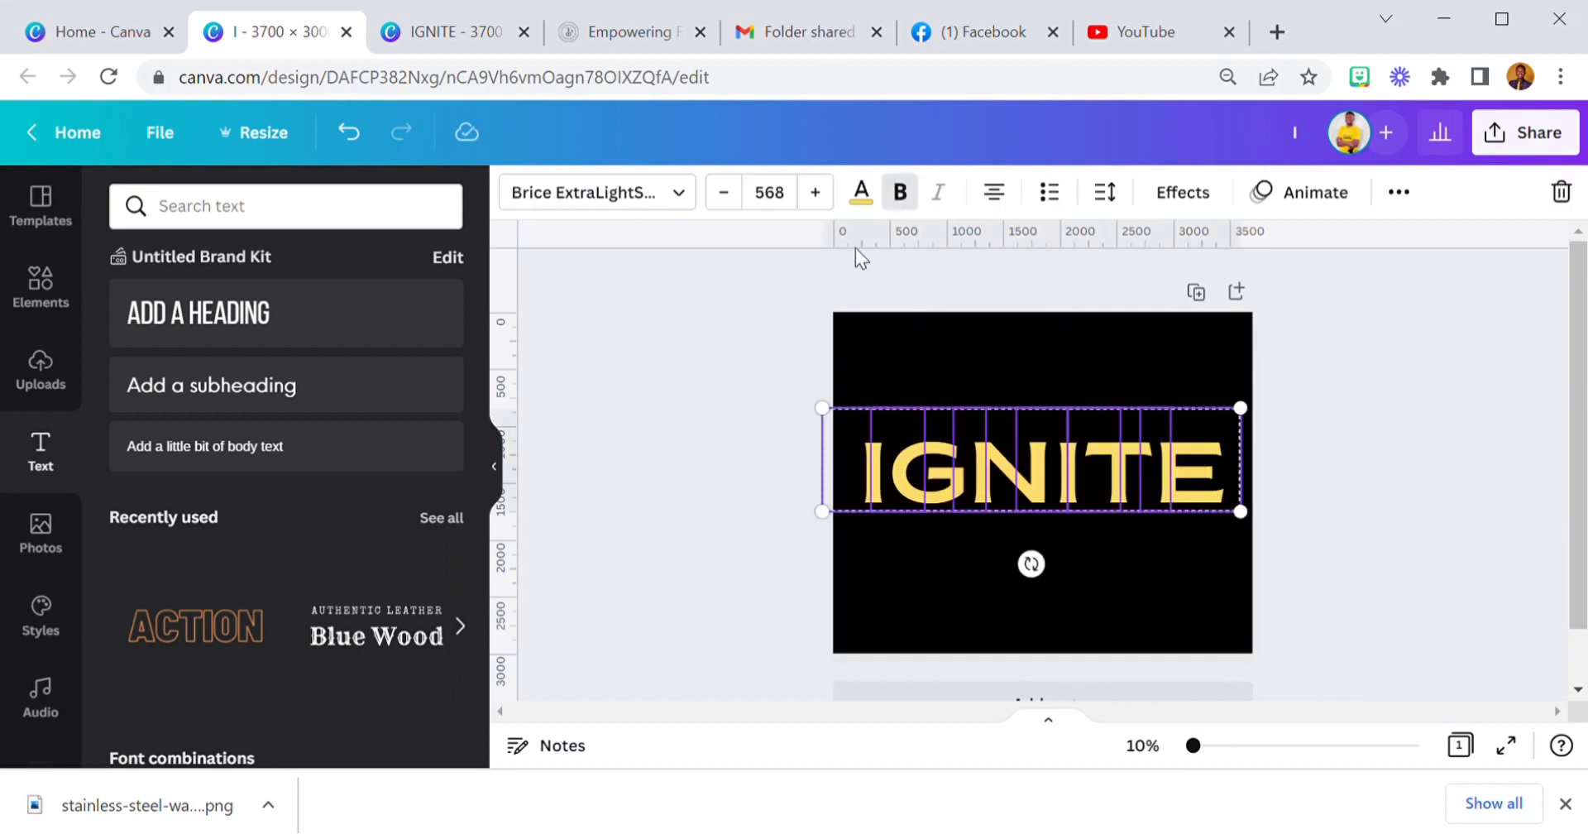
pyautogui.click(861, 192)
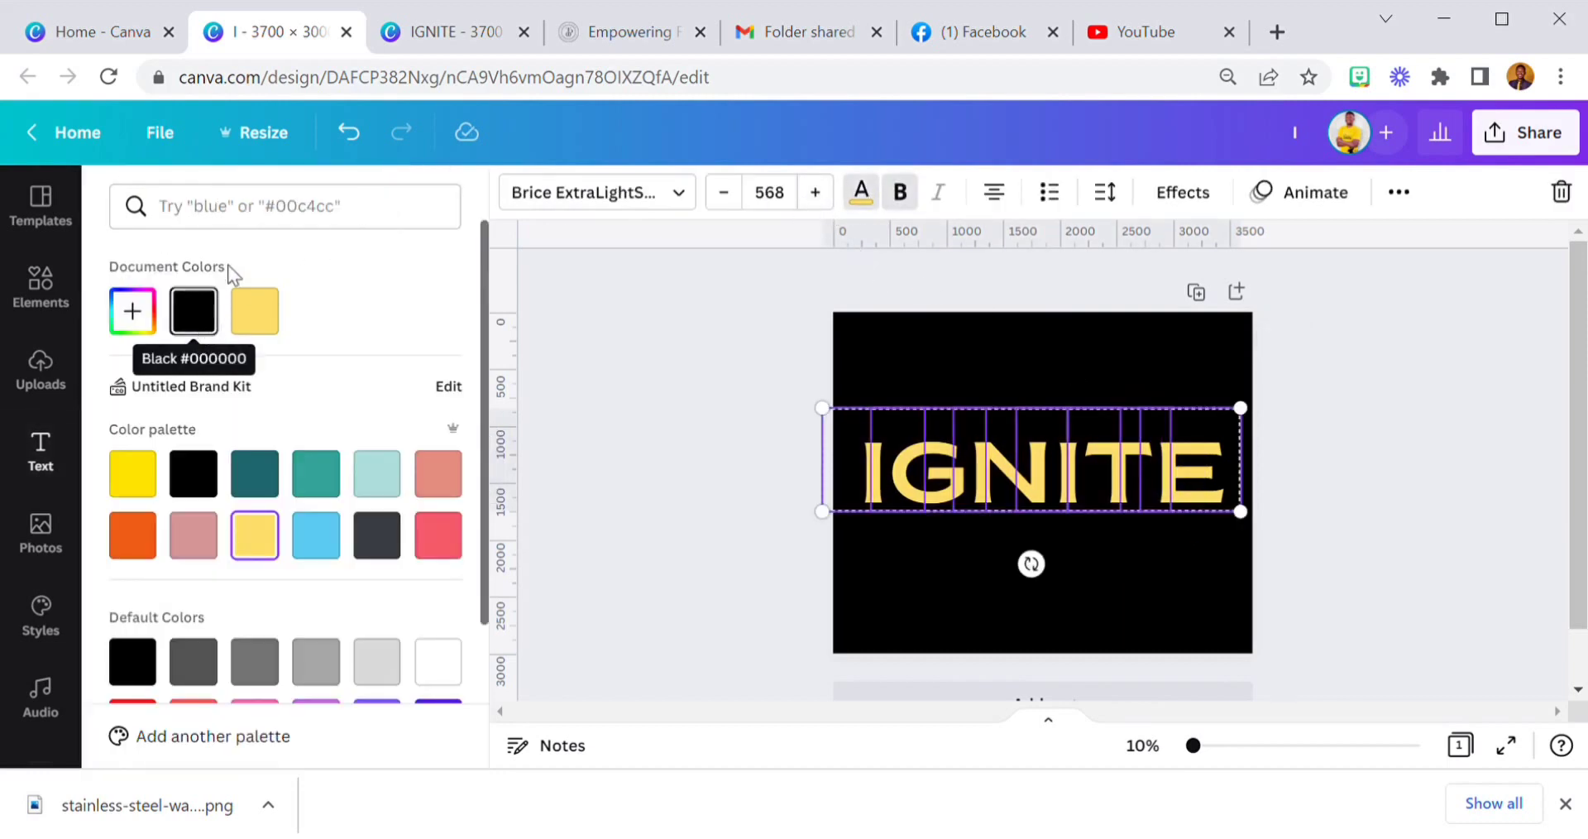
pyautogui.click(273, 225)
pyautogui.write('1B')
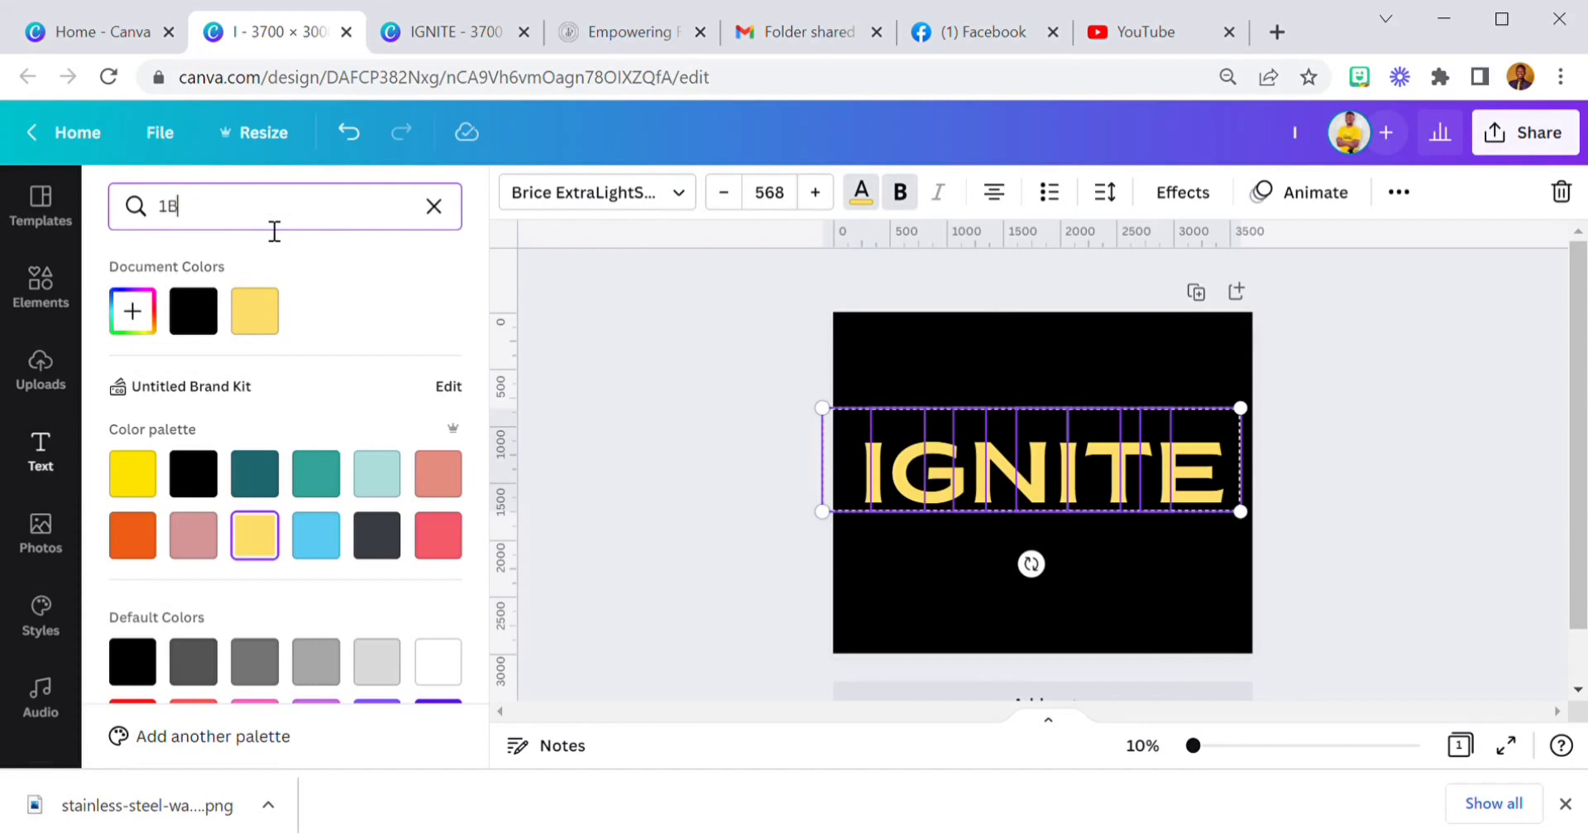
pyautogui.write('1B1B')
pyautogui.click(149, 318)
pyautogui.click(693, 345)
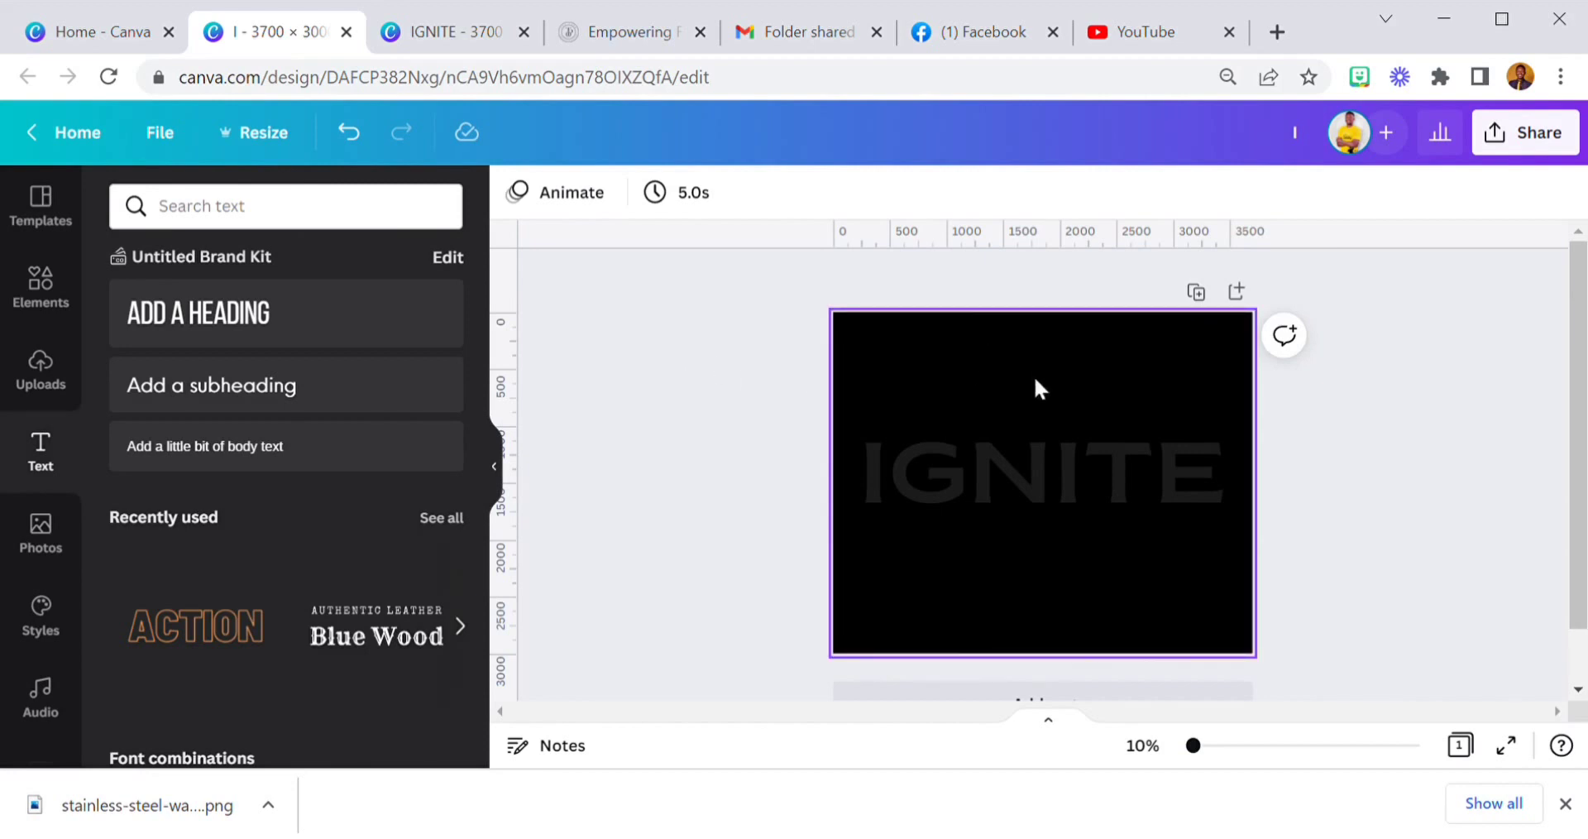
pyautogui.click(438, 33)
# - Return to the letter-building design and duplicate the page to create page 2
pyautogui.moveTo(1578, 629); pyautogui.dragTo(1578, 252)
pyautogui.click(913, 440)
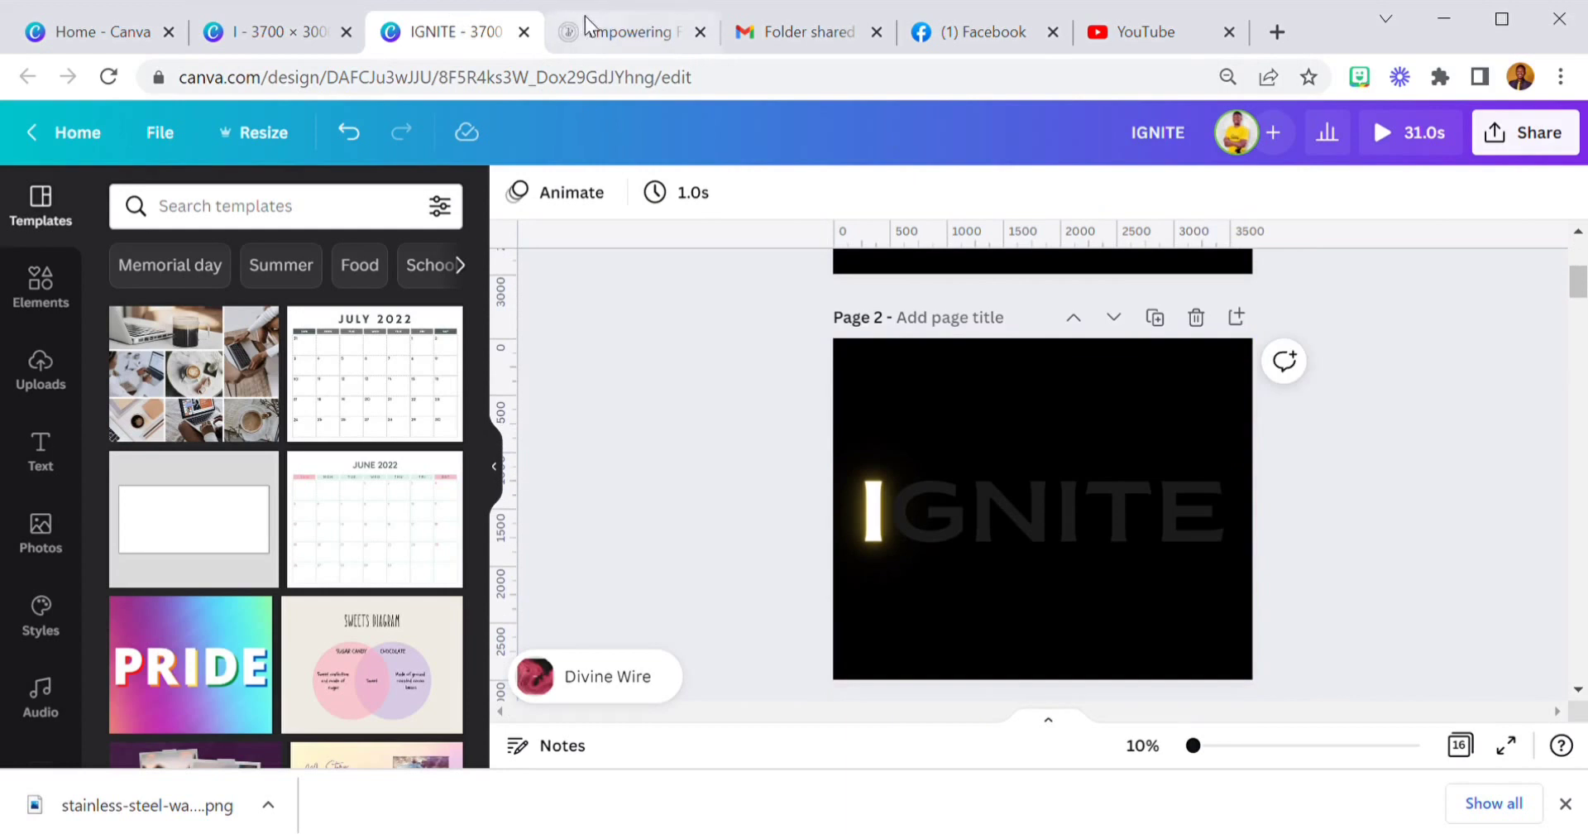
pyautogui.click(276, 50)
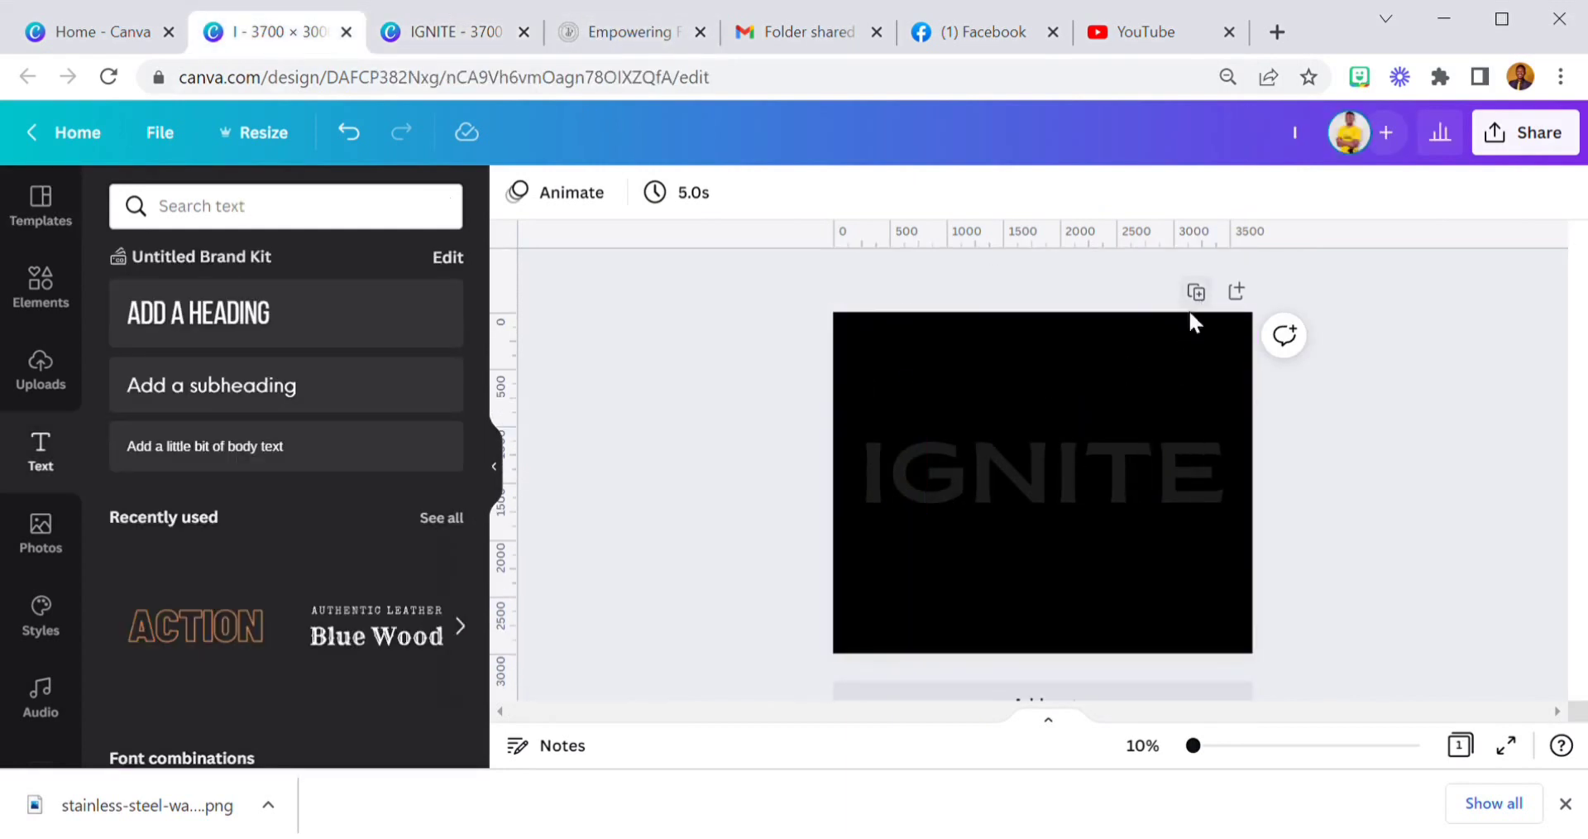
pyautogui.click(1080, 367)
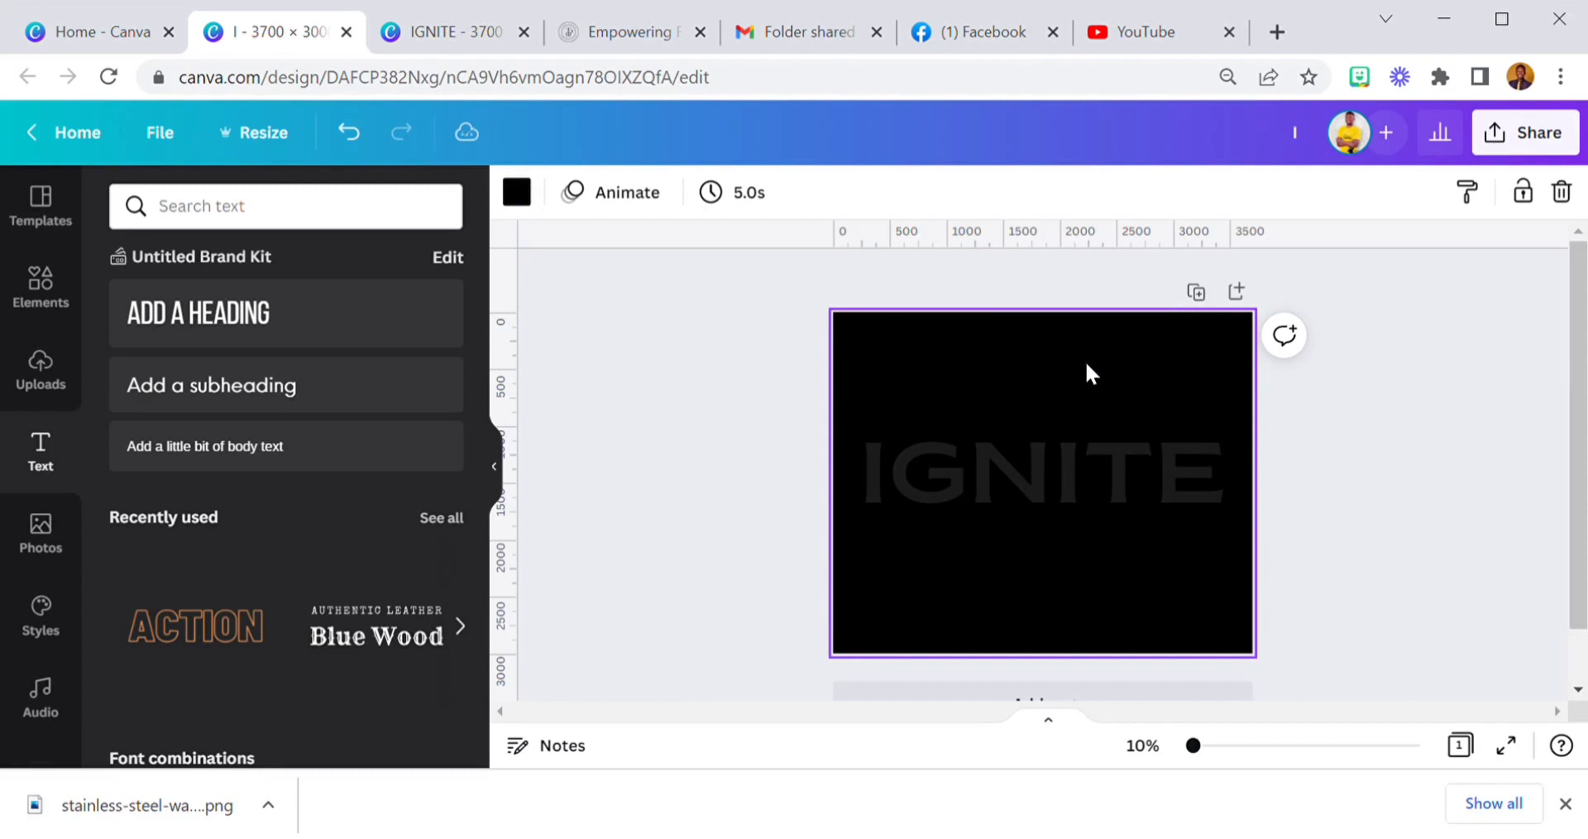
pyautogui.click(1195, 291)
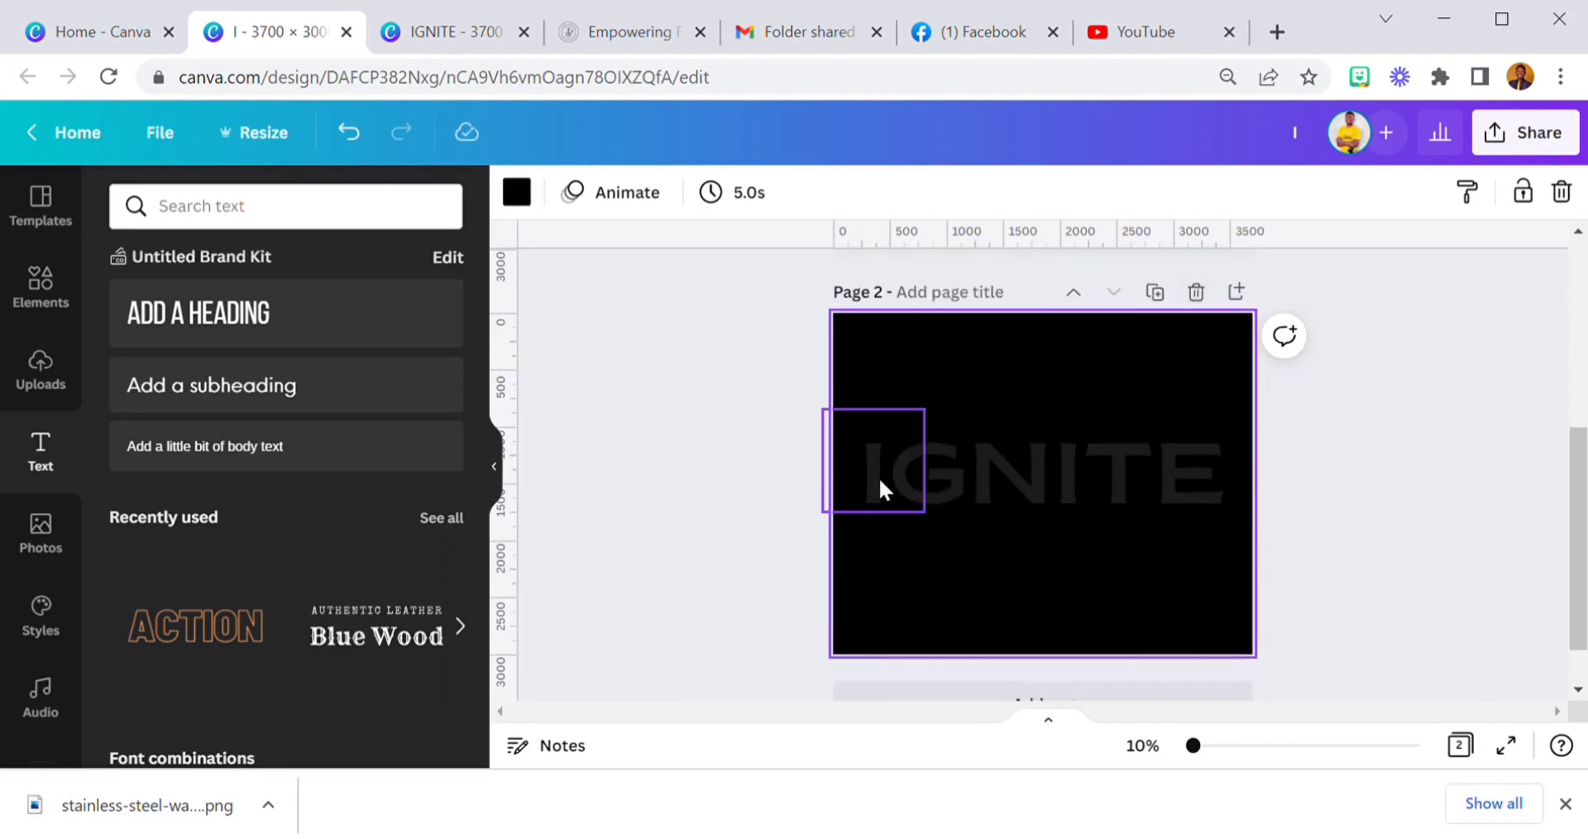
# - Make the first I on page 2 yellow with a Neon glow at raised intensity
pyautogui.click(867, 497)
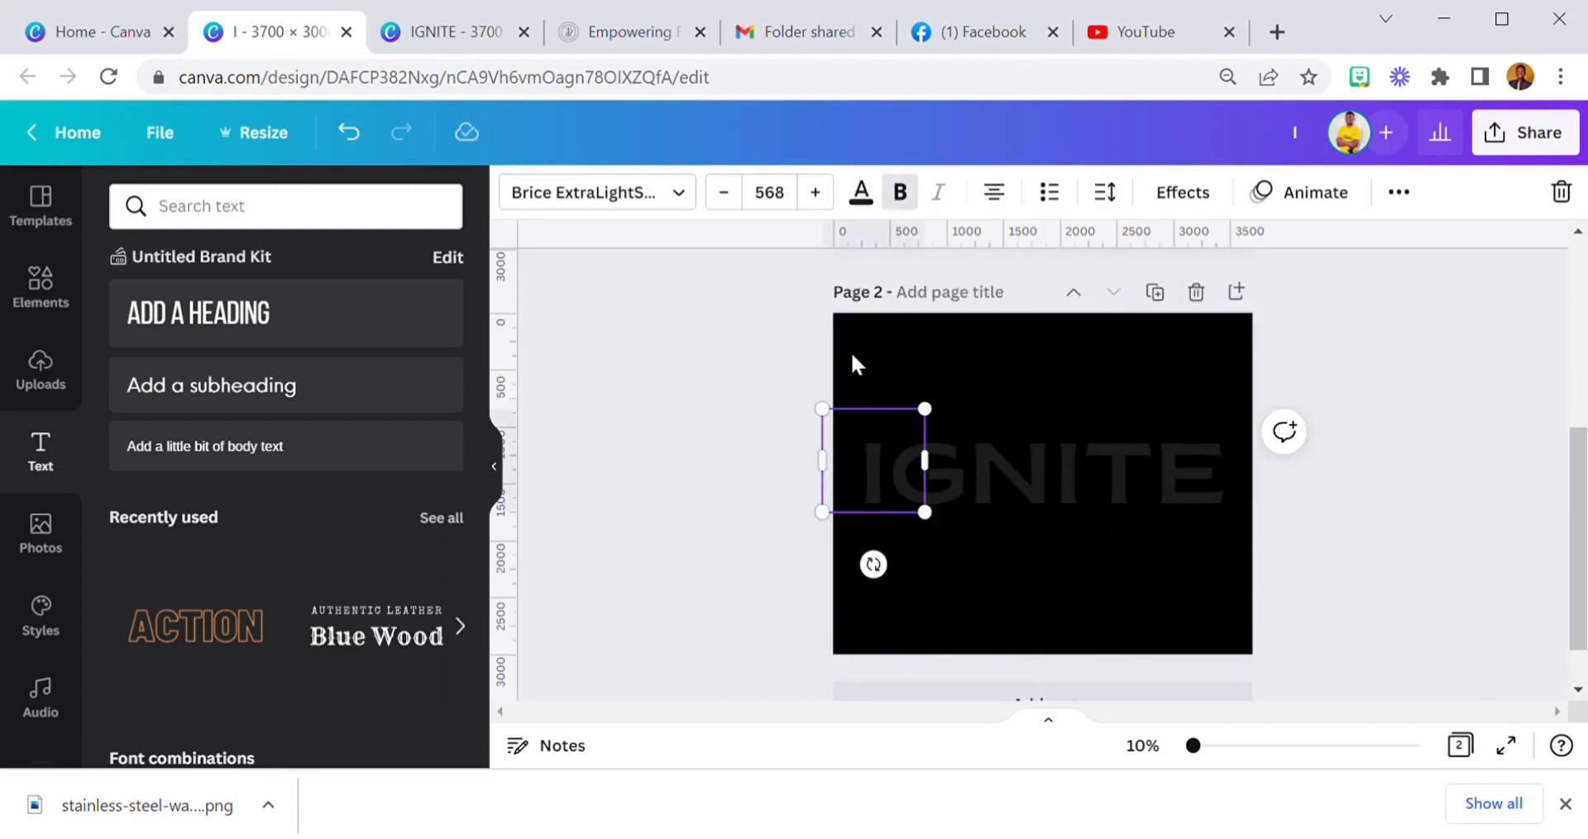
pyautogui.click(861, 192)
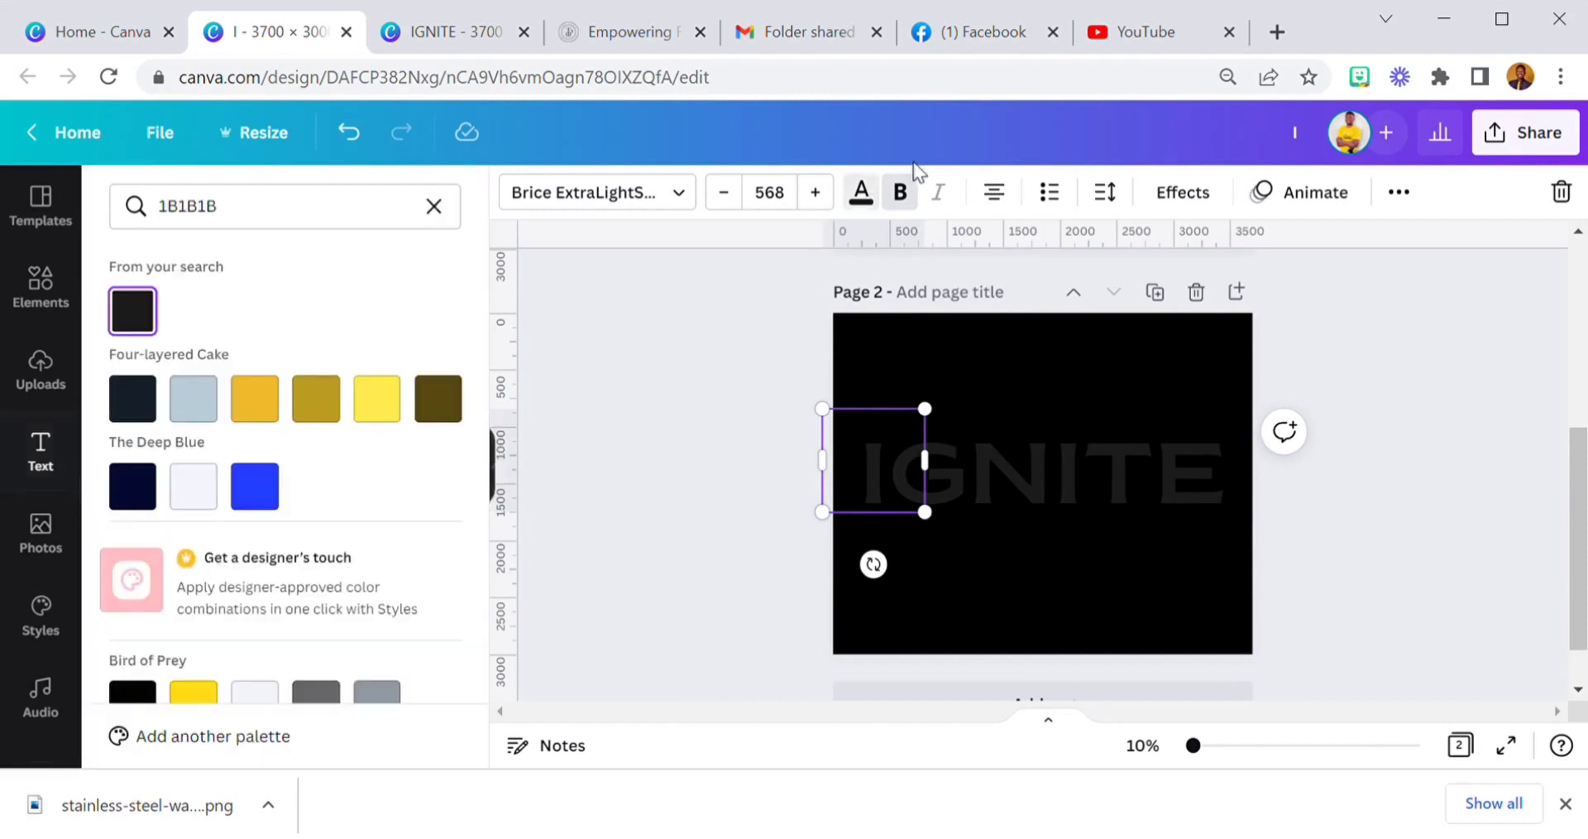
pyautogui.click(433, 206)
pyautogui.click(254, 534)
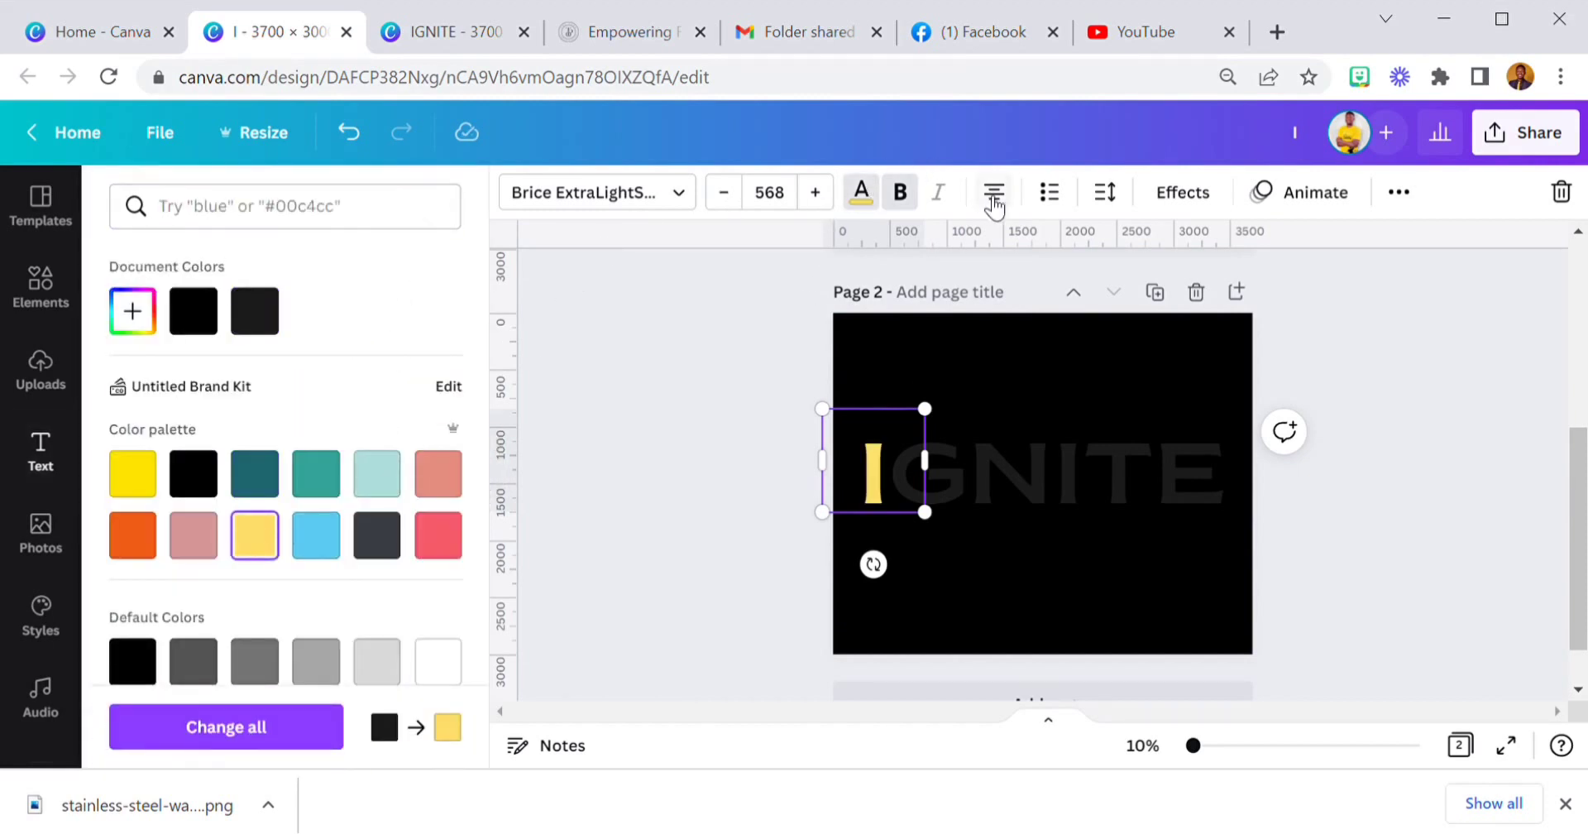
pyautogui.click(1211, 195)
pyautogui.scroll(-2, 335, 533)
pyautogui.click(315, 460)
pyautogui.moveTo(280, 600); pyautogui.dragTo(592, 641)
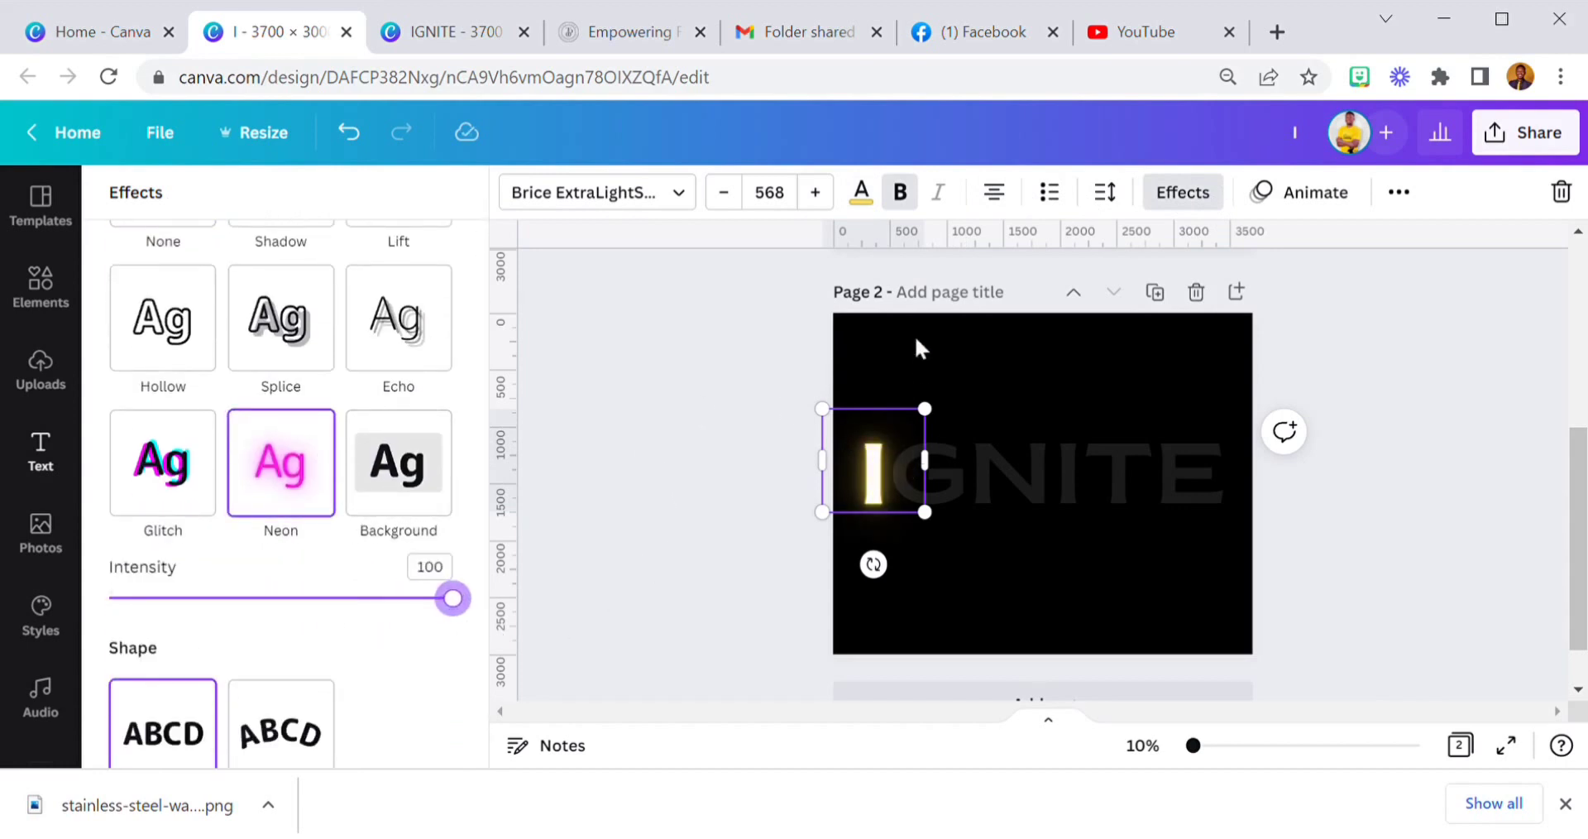
pyautogui.press('Escape')
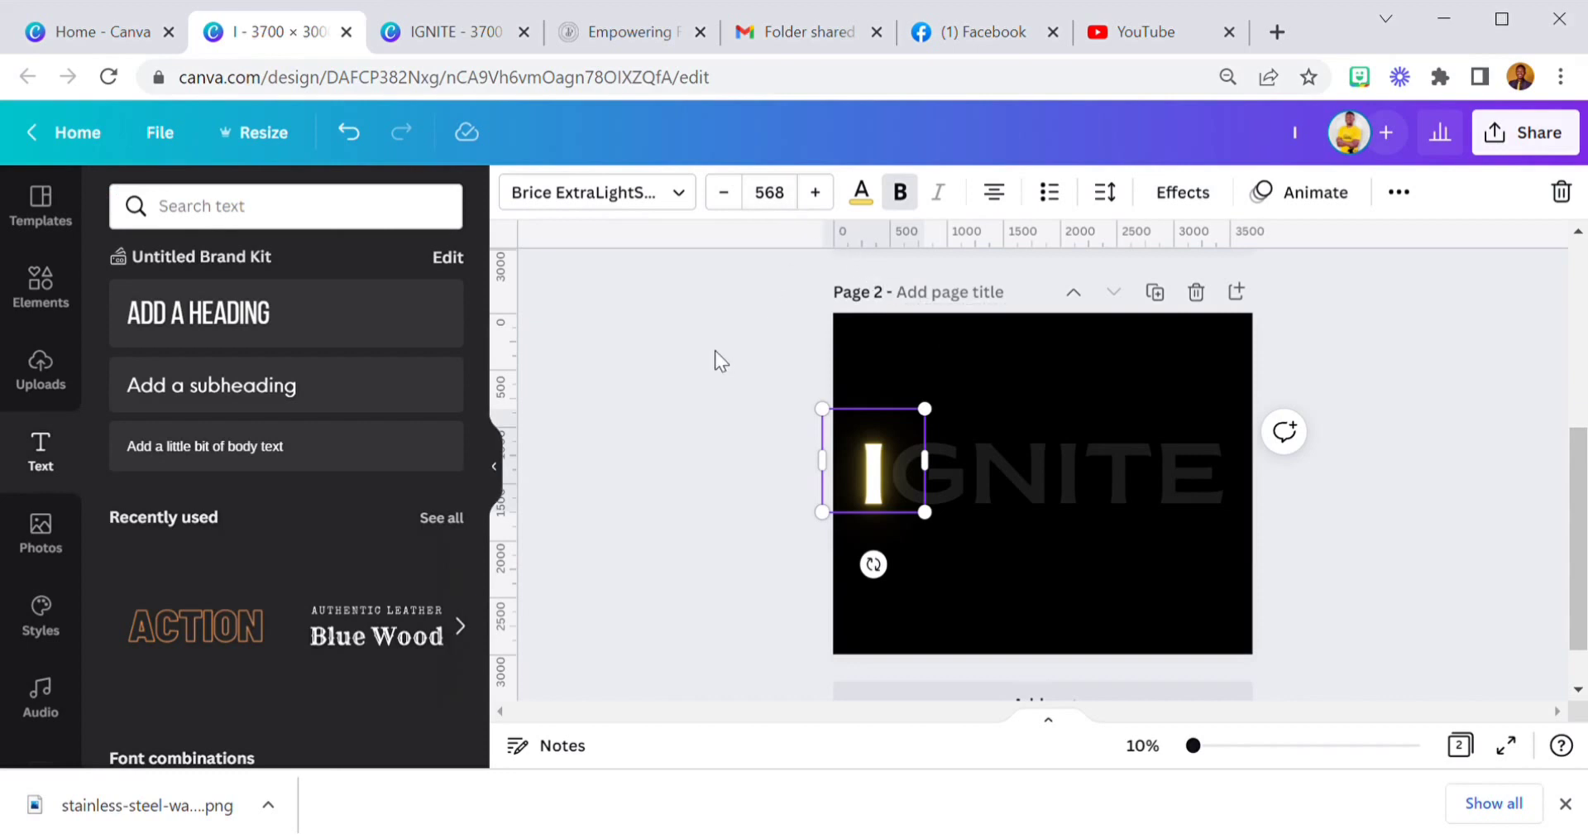
# - Select the glowing I on page 2 and bring up its animation options
pyautogui.click(715, 350)
pyautogui.click(901, 475)
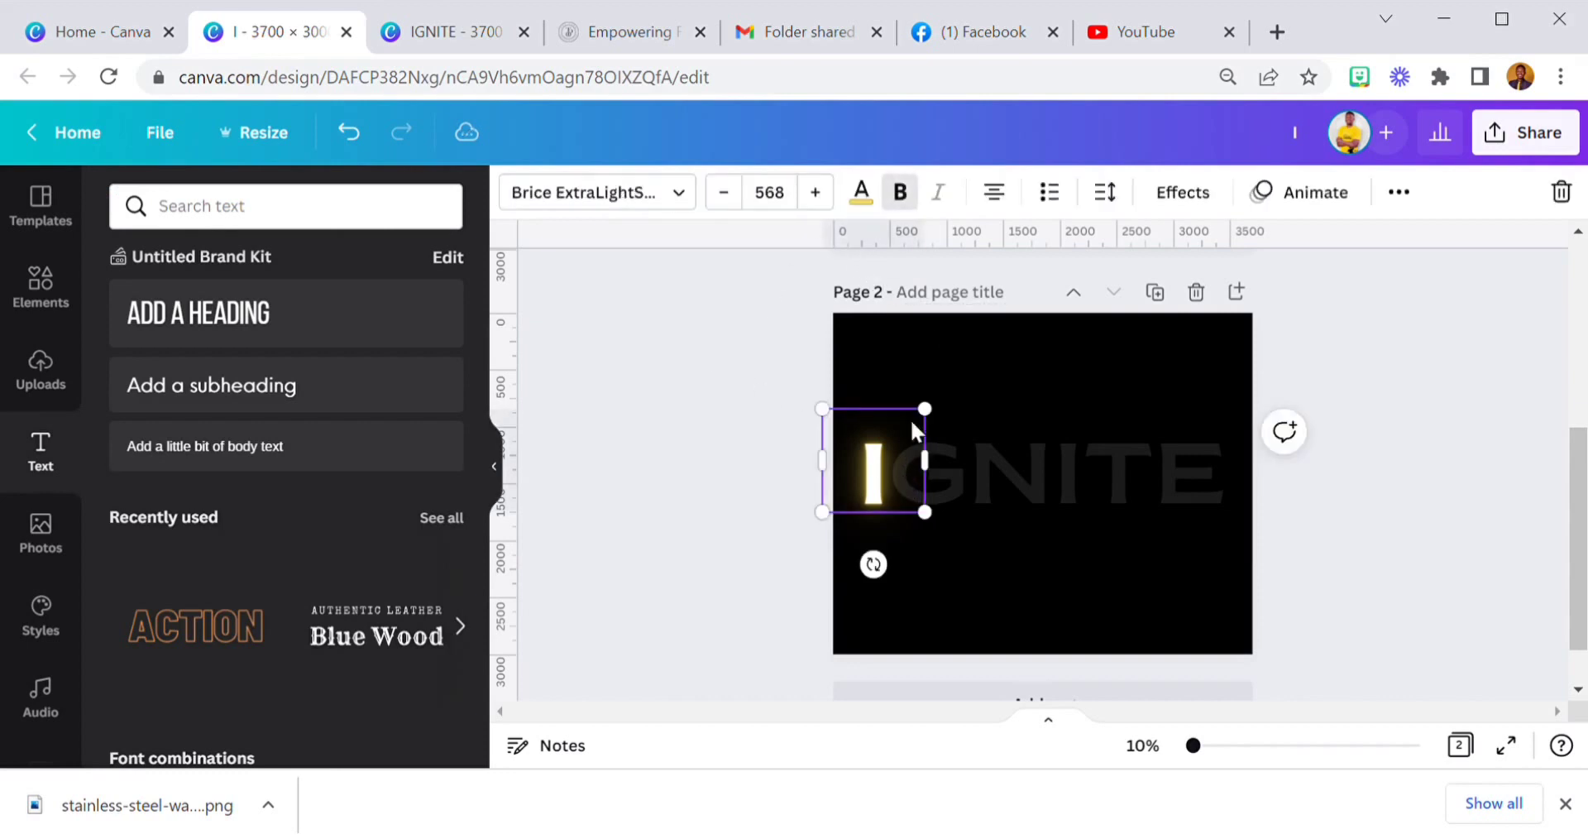
pyautogui.click(1295, 198)
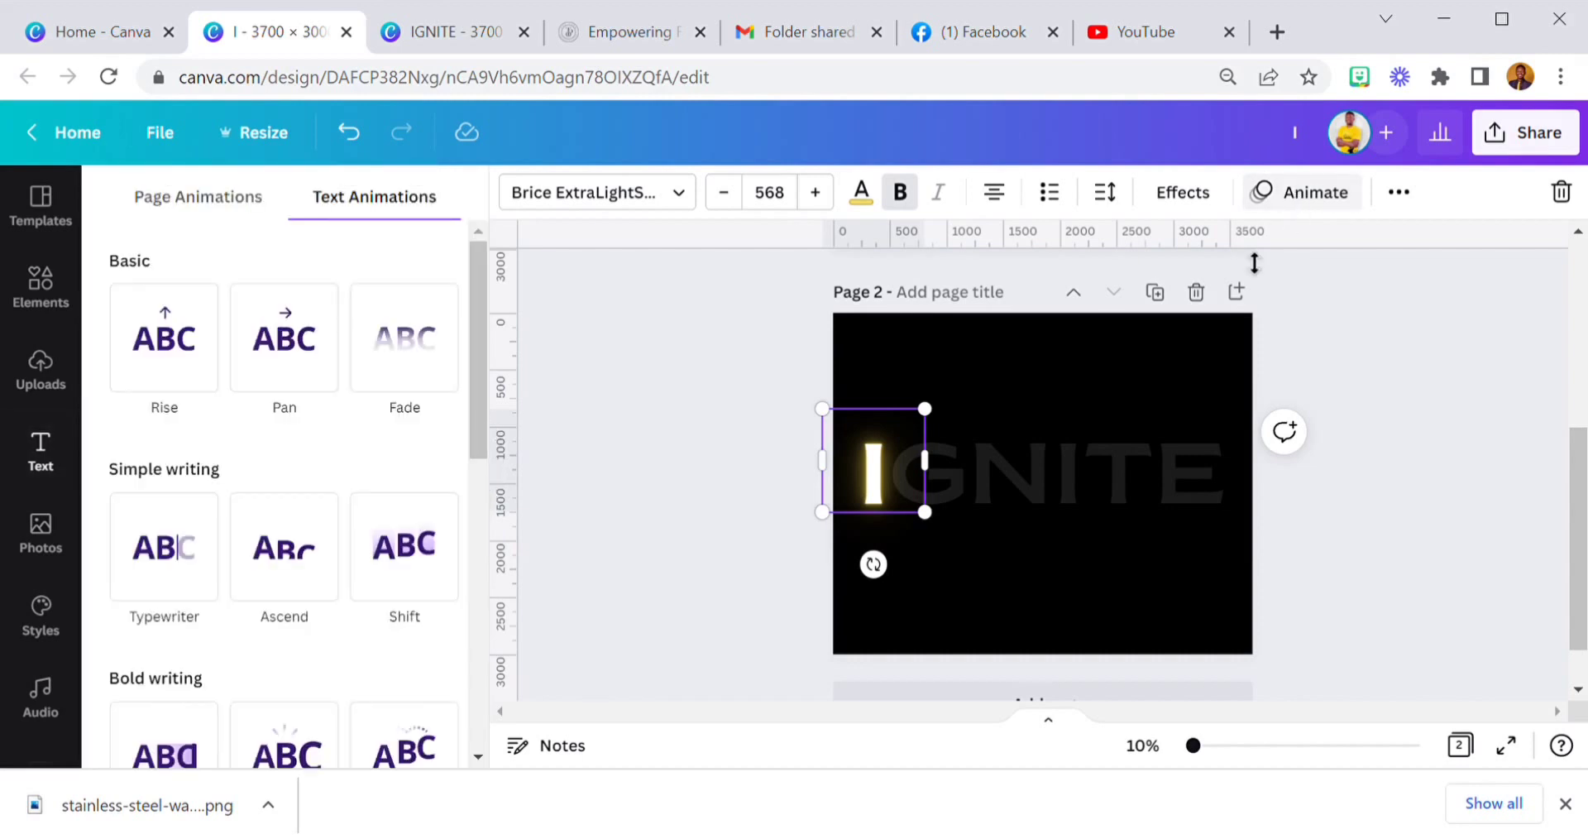
pyautogui.click(1086, 334)
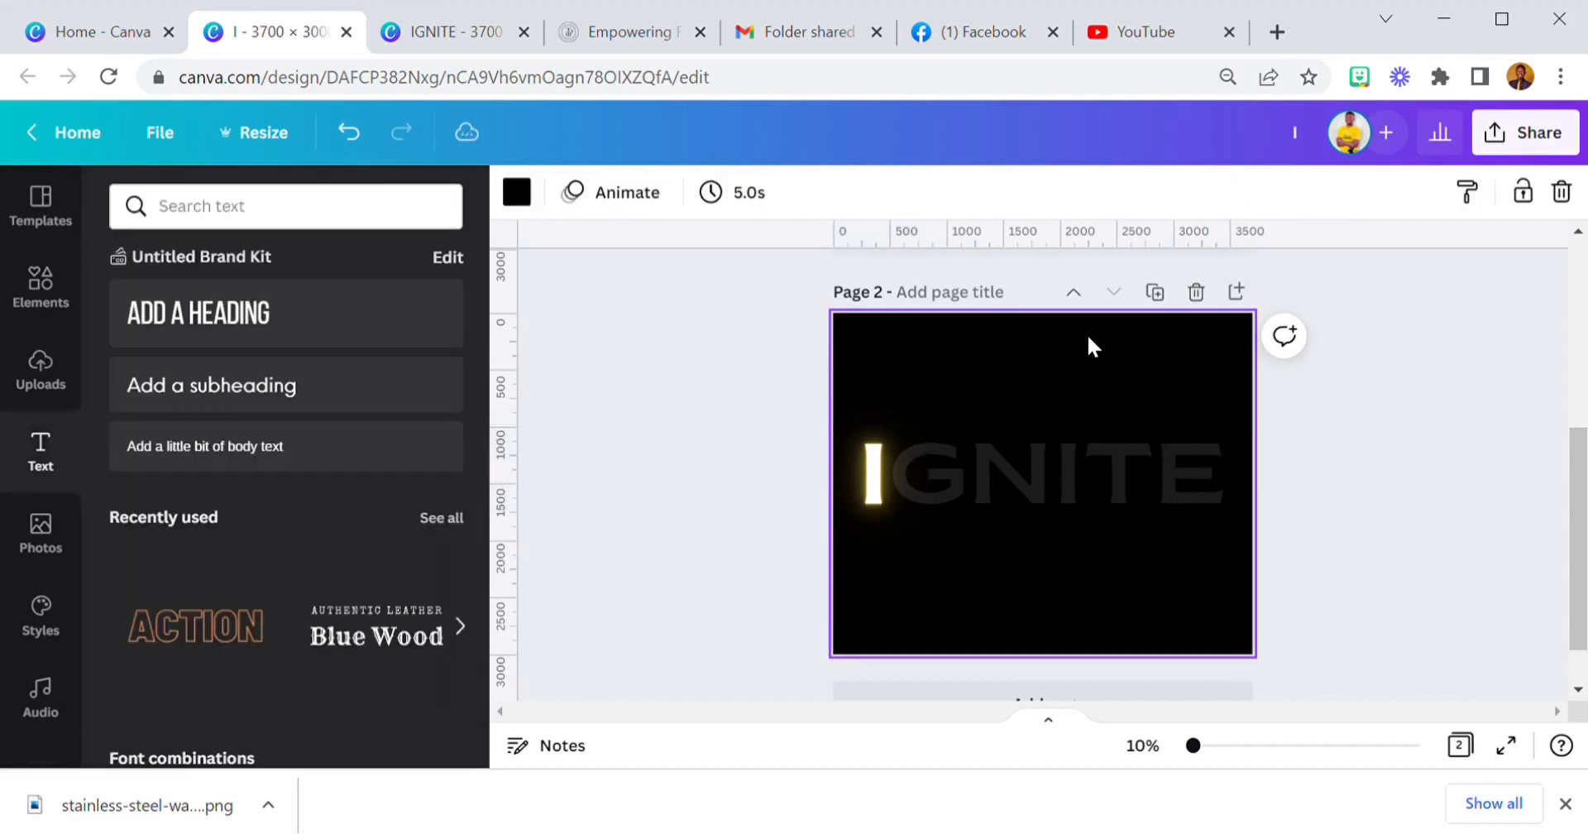
pyautogui.click(876, 450)
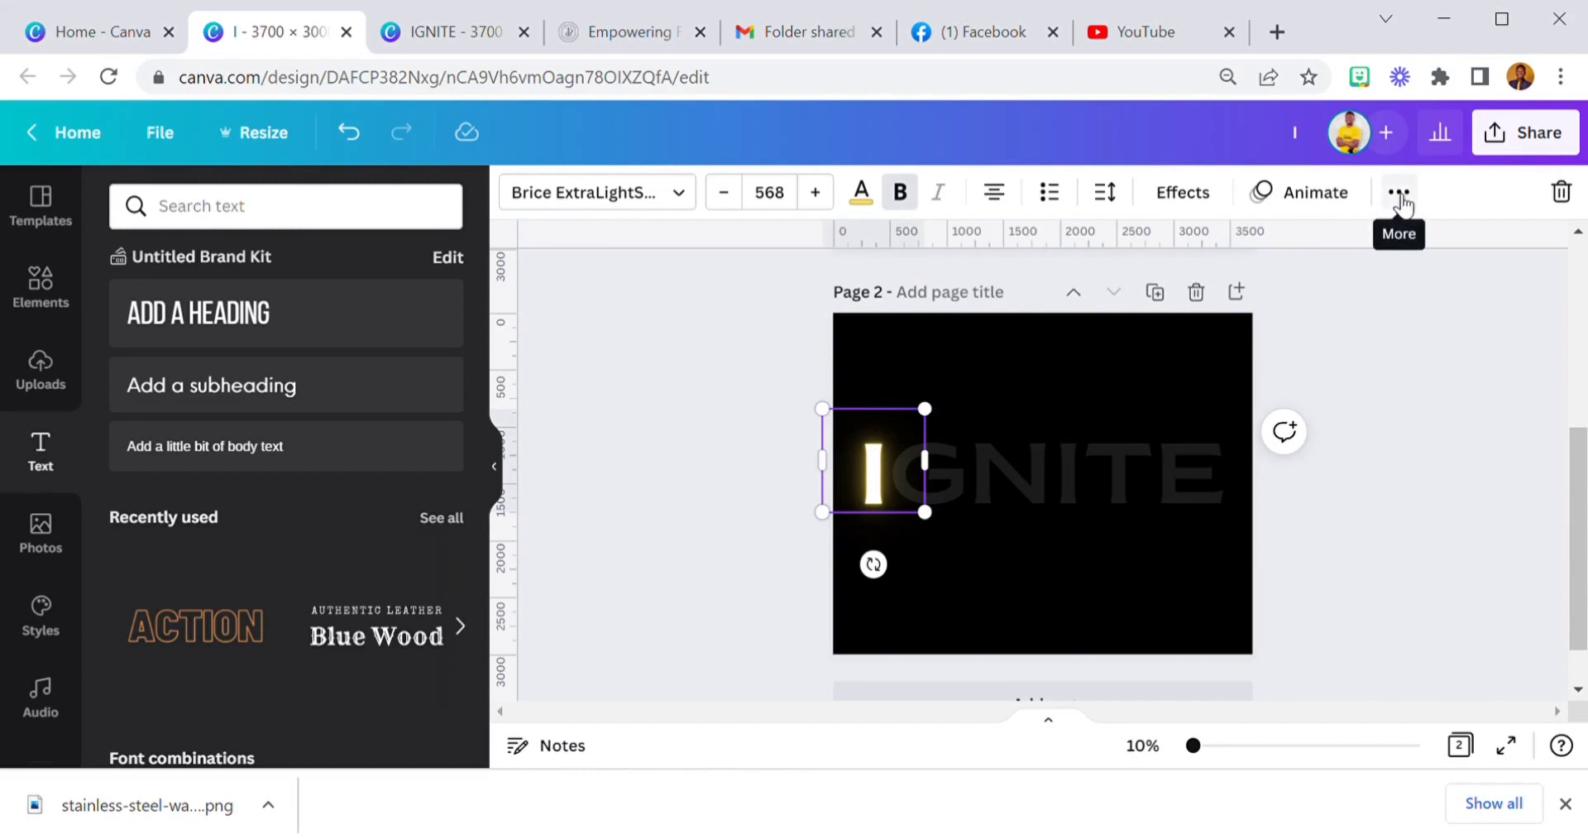
pyautogui.click(1060, 369)
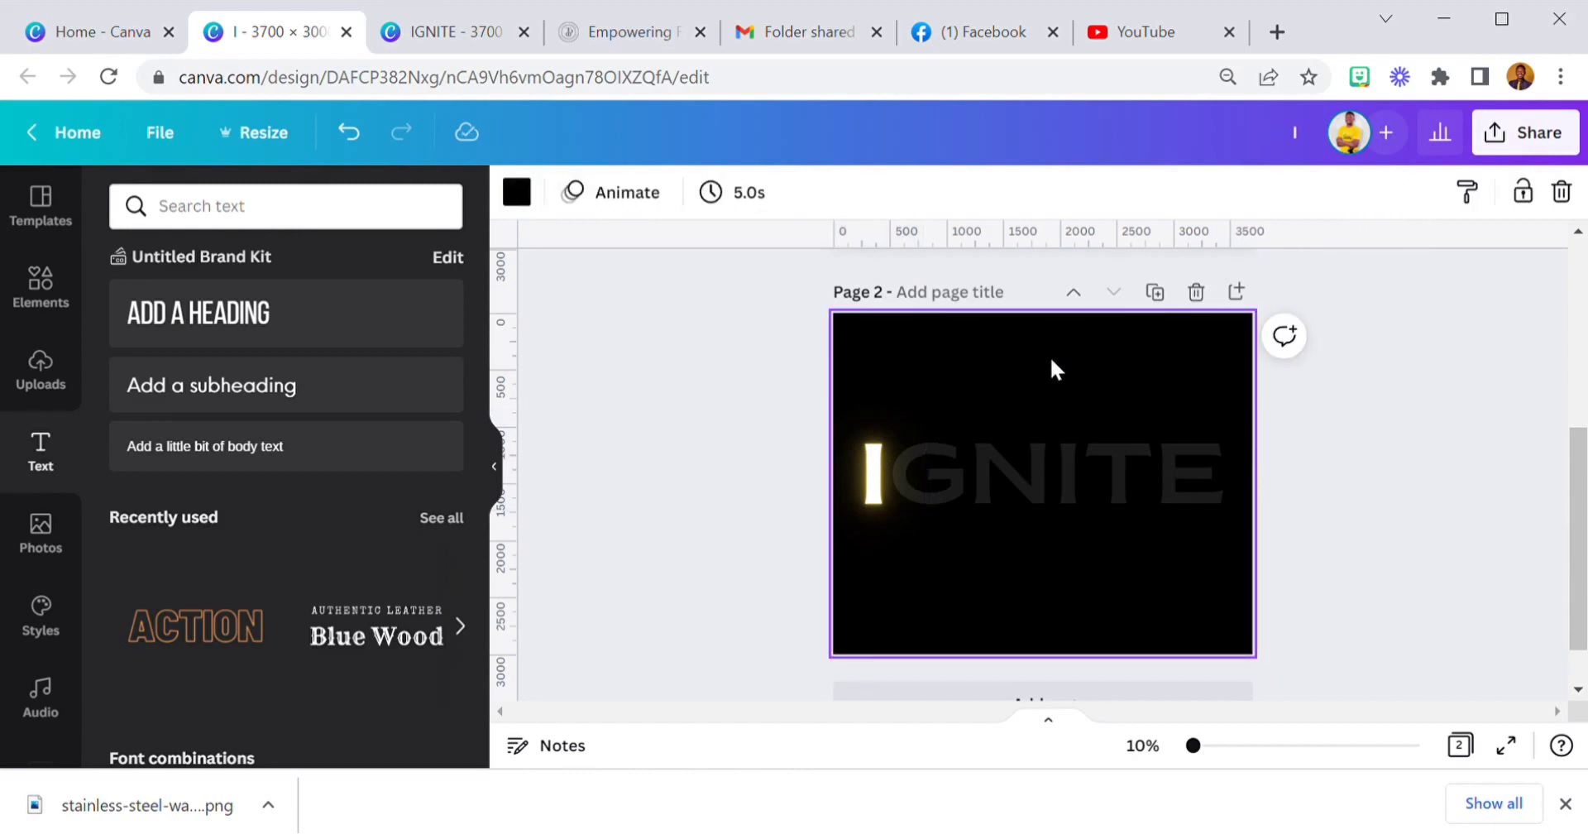
pyautogui.click(844, 468)
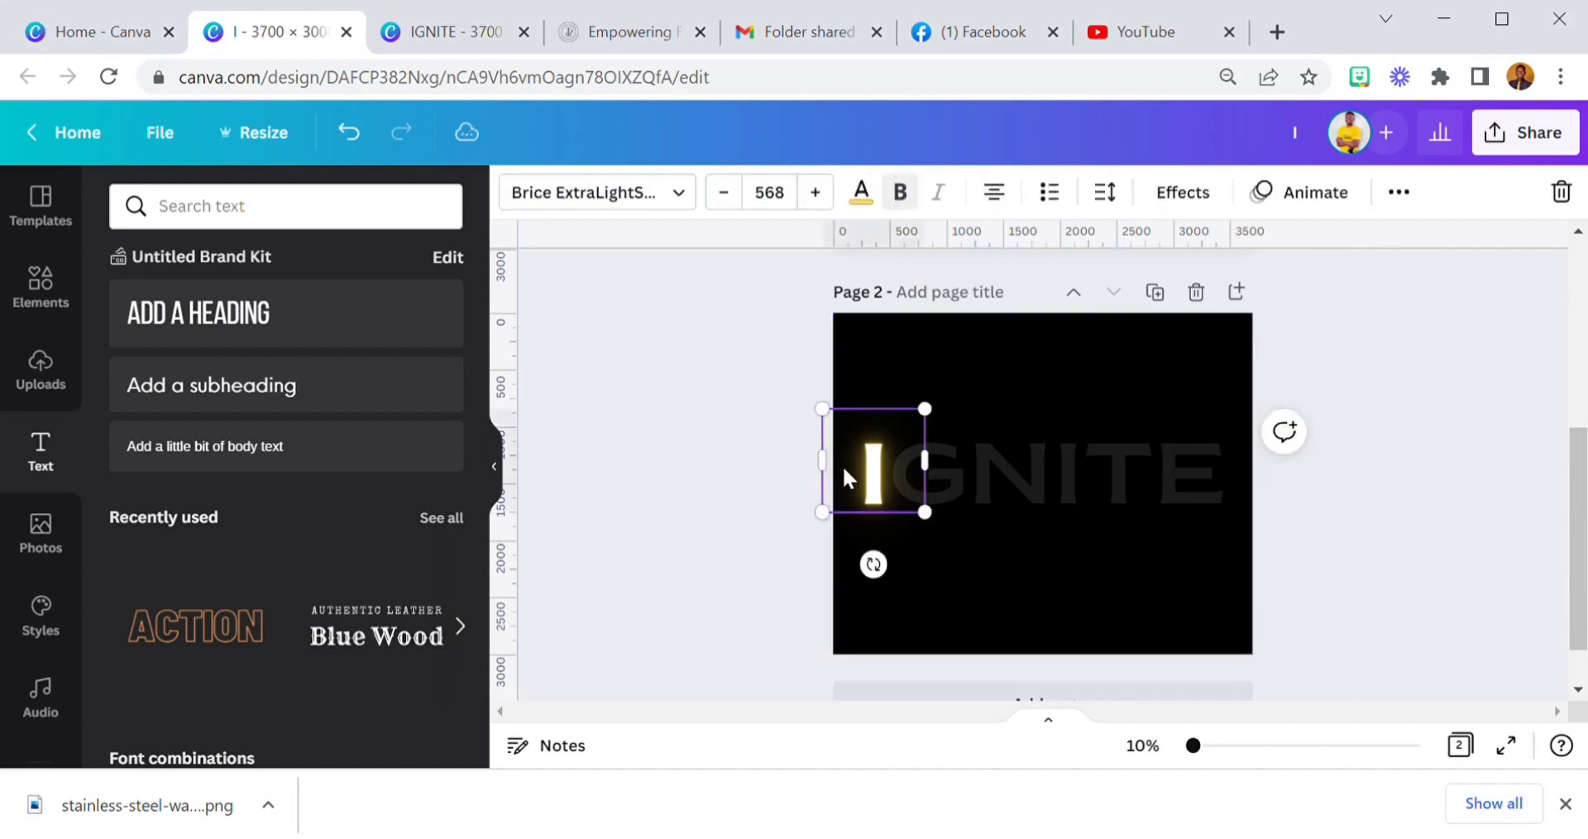
# - Apply the Neon text animation to the I, playing on enter
pyautogui.click(1273, 192)
pyautogui.scroll(-3, 279, 579)
pyautogui.scroll(-5, 289, 592)
pyautogui.click(291, 592)
pyautogui.click(283, 560)
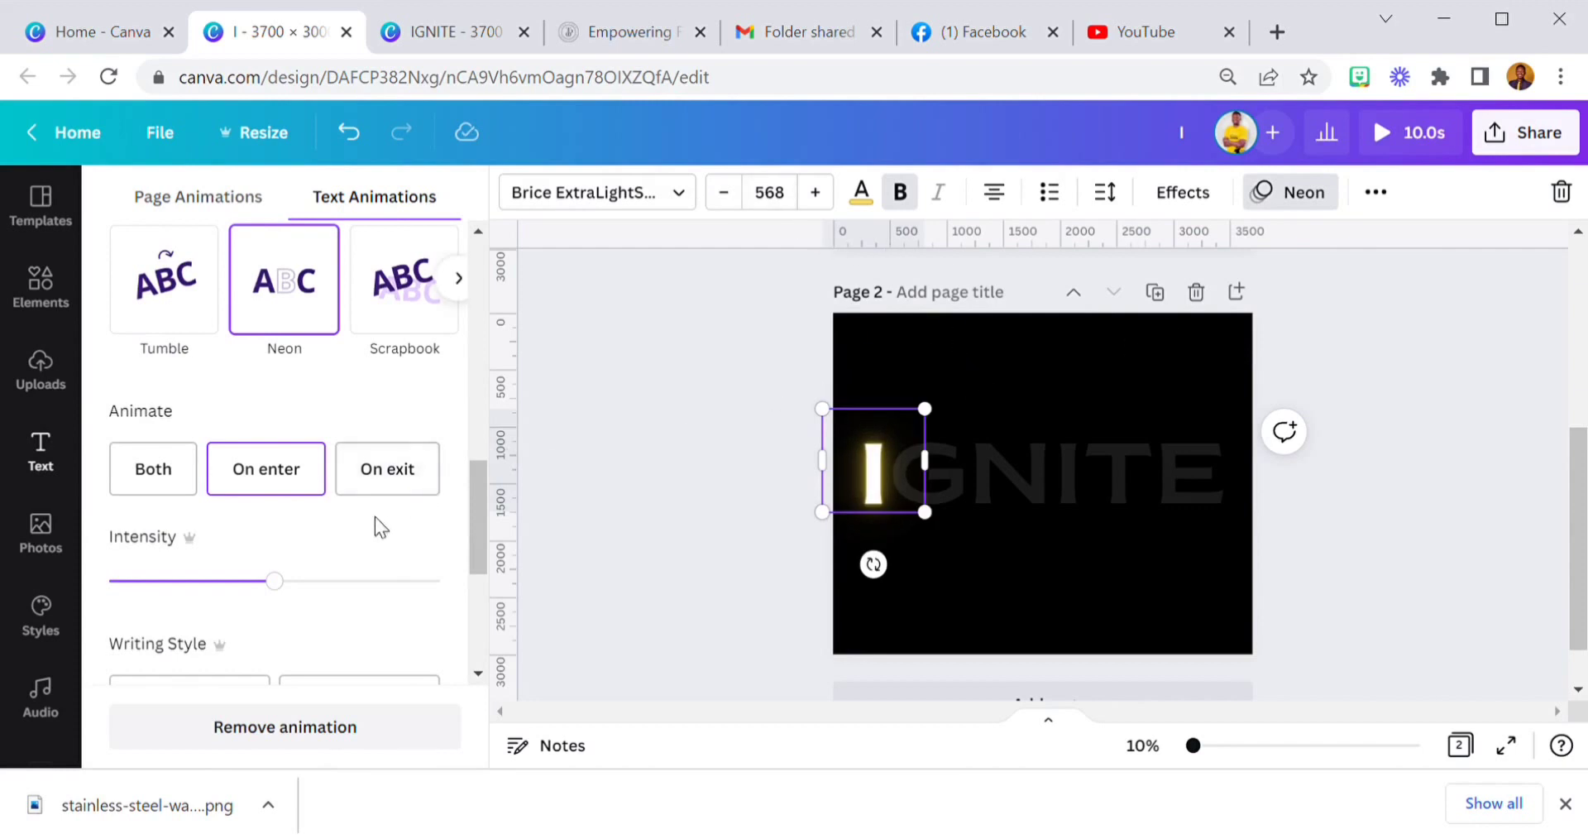
pyautogui.press('Escape')
pyautogui.press('Escape')
pyautogui.click(863, 458)
pyautogui.click(1010, 382)
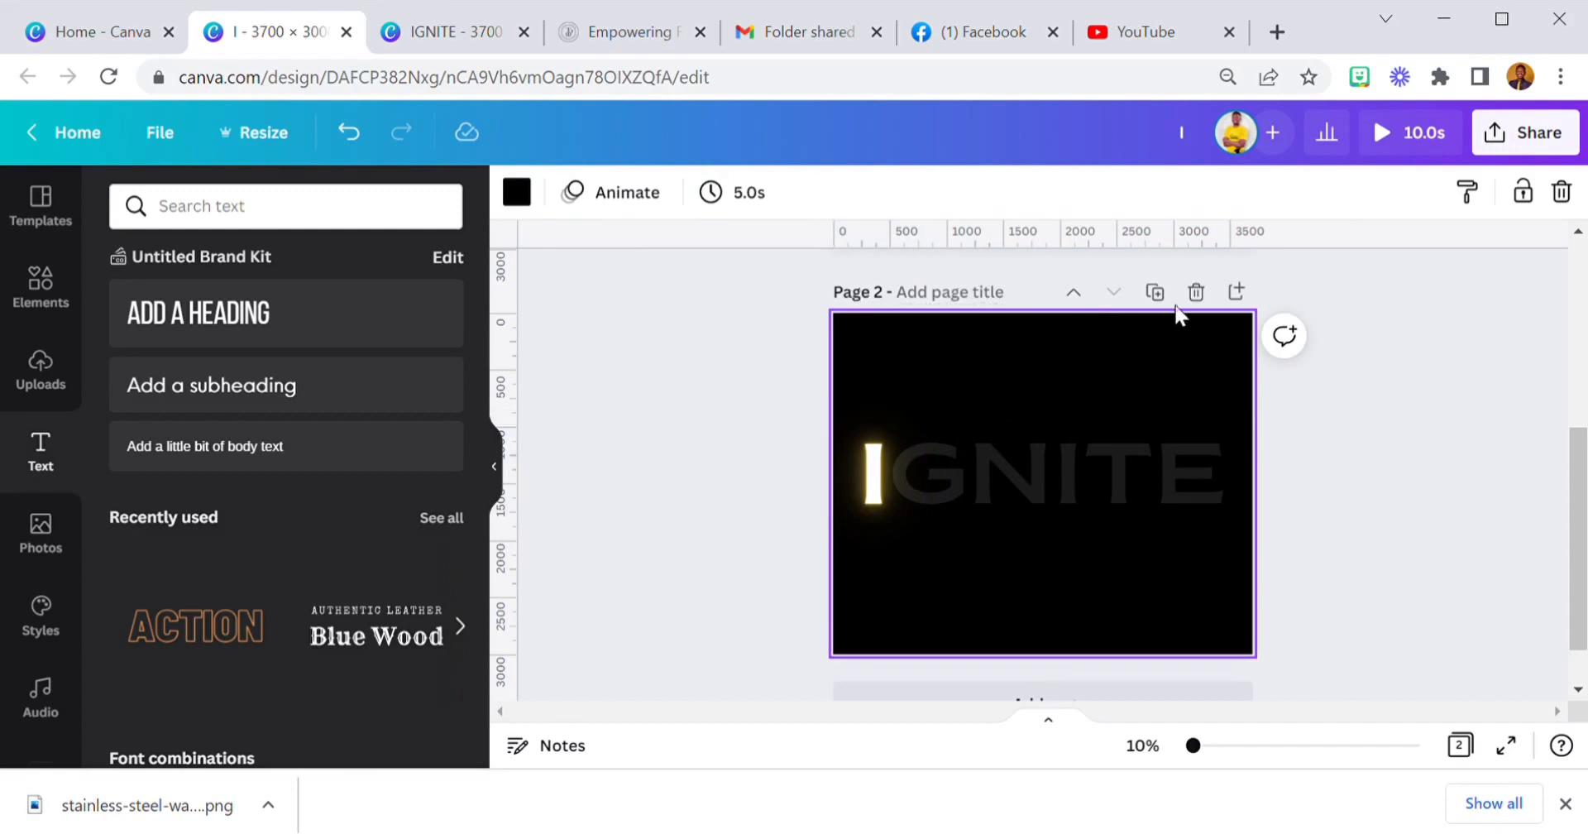
# - Duplicate page 2 as page 3, dimming the I and giving the G a yellow Neon glow
pyautogui.click(1155, 292)
pyautogui.click(872, 488)
pyautogui.click(858, 207)
pyautogui.click(254, 311)
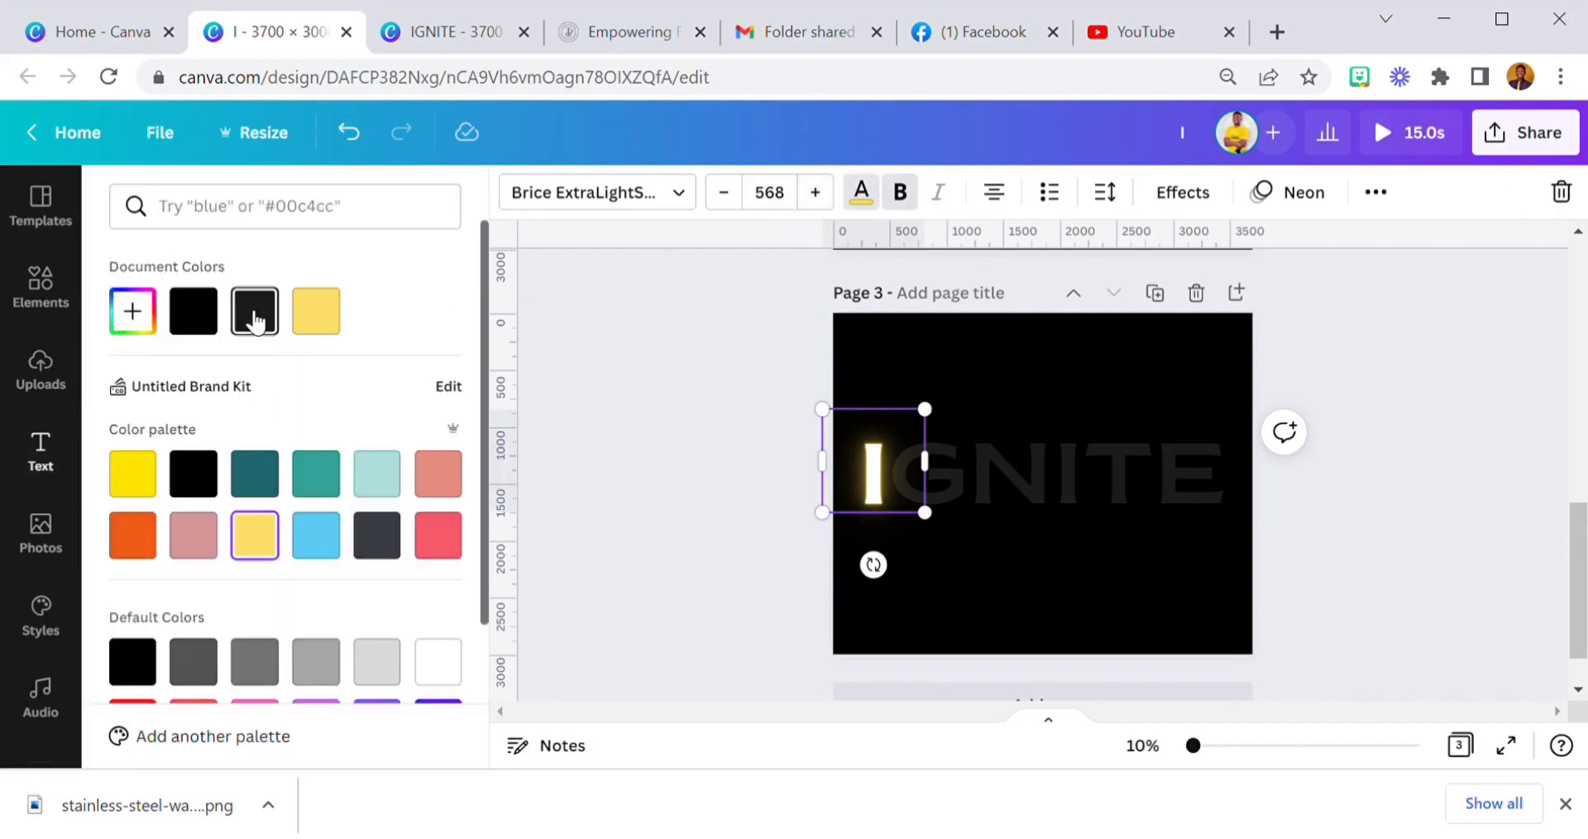
pyautogui.click(1182, 192)
pyautogui.click(153, 364)
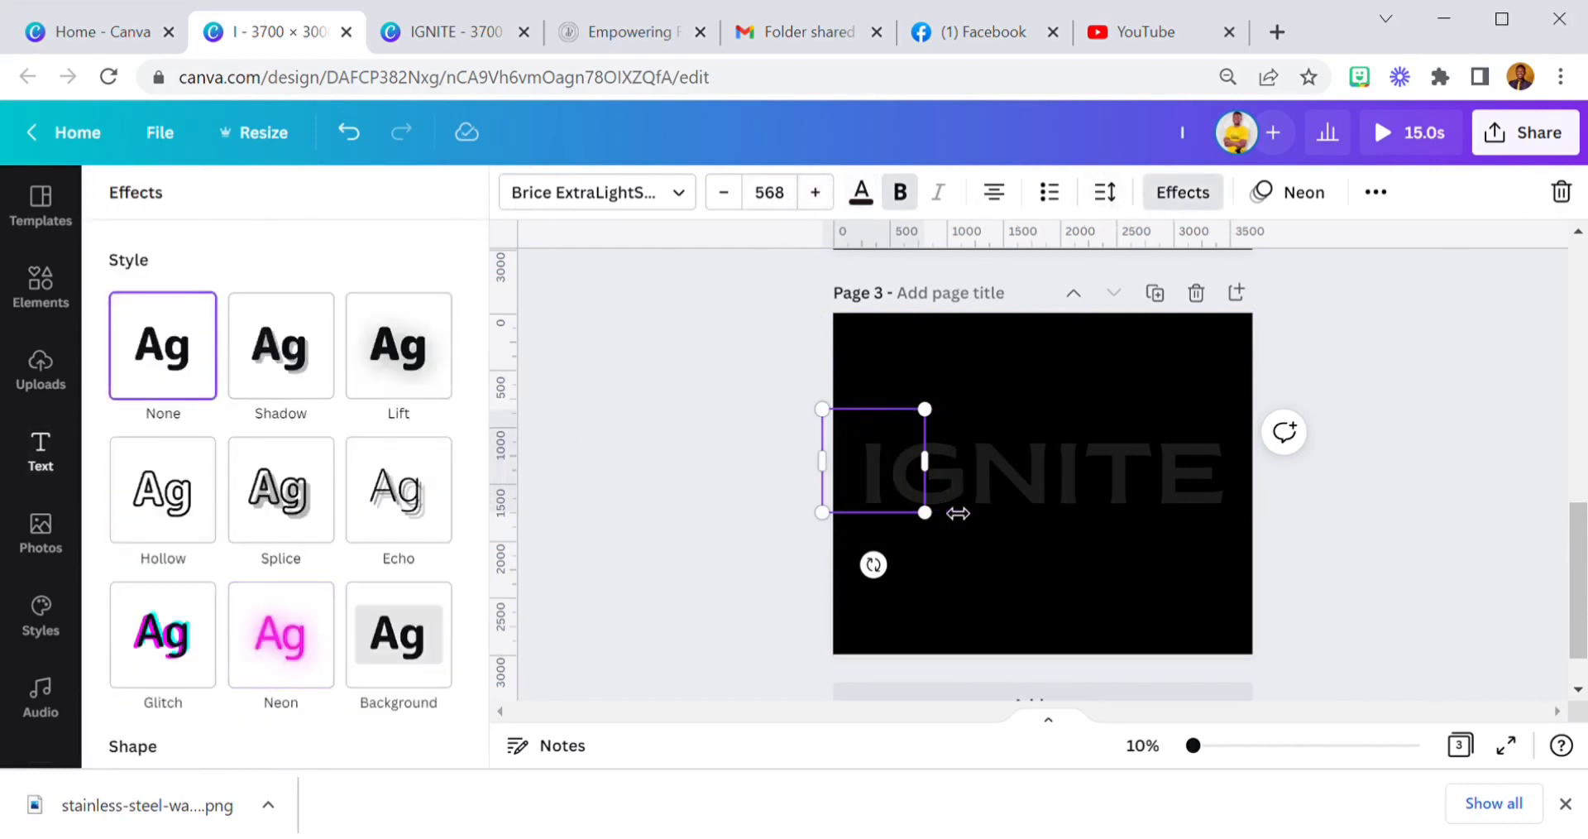
pyautogui.moveTo(901, 494); pyautogui.dragTo(949, 494)
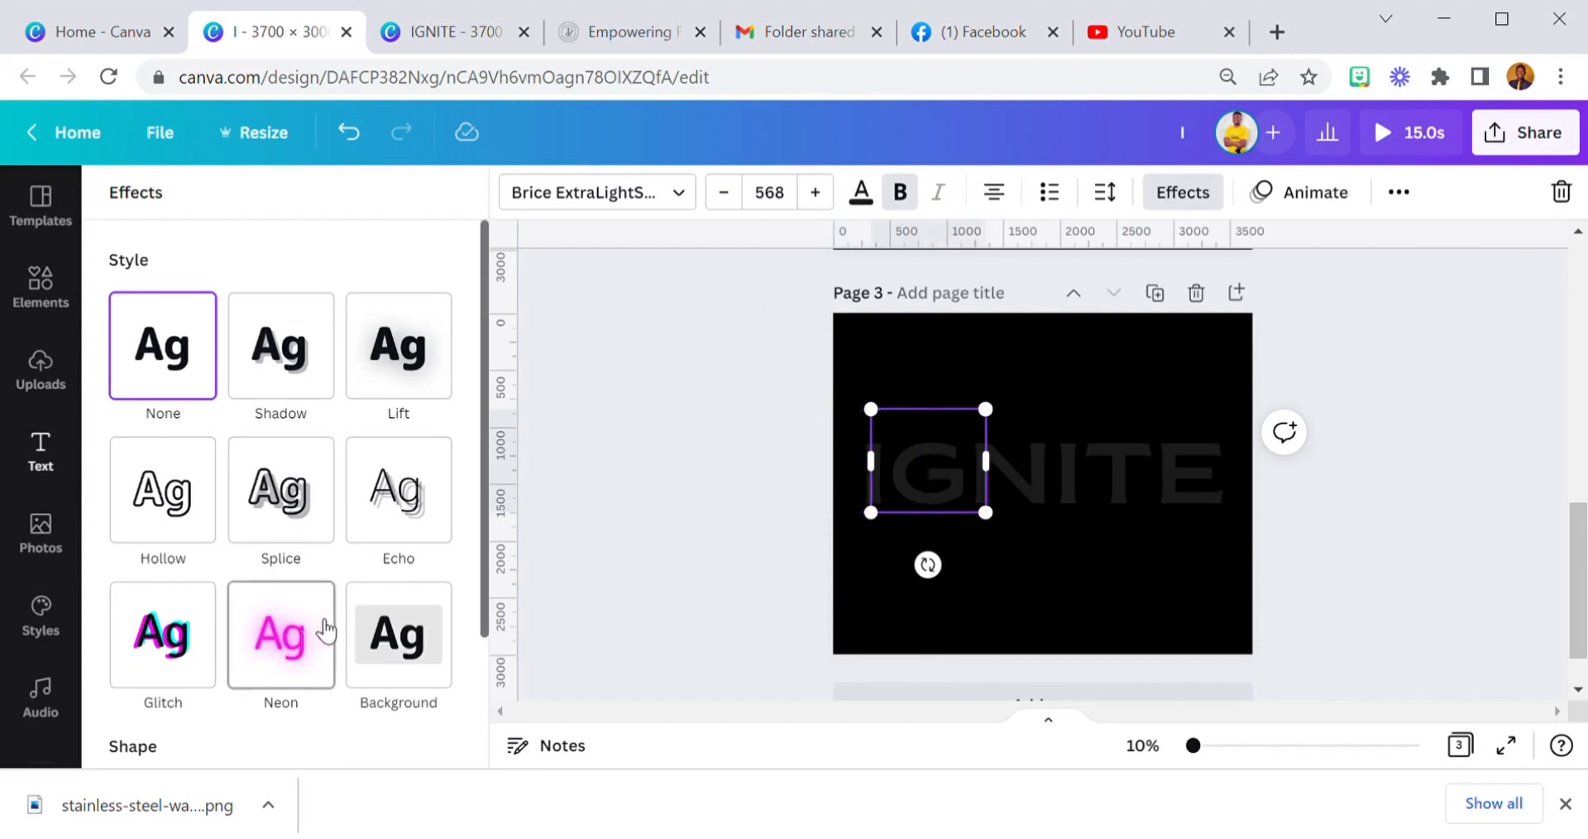
pyautogui.scroll(-2, 335, 638)
pyautogui.click(312, 497)
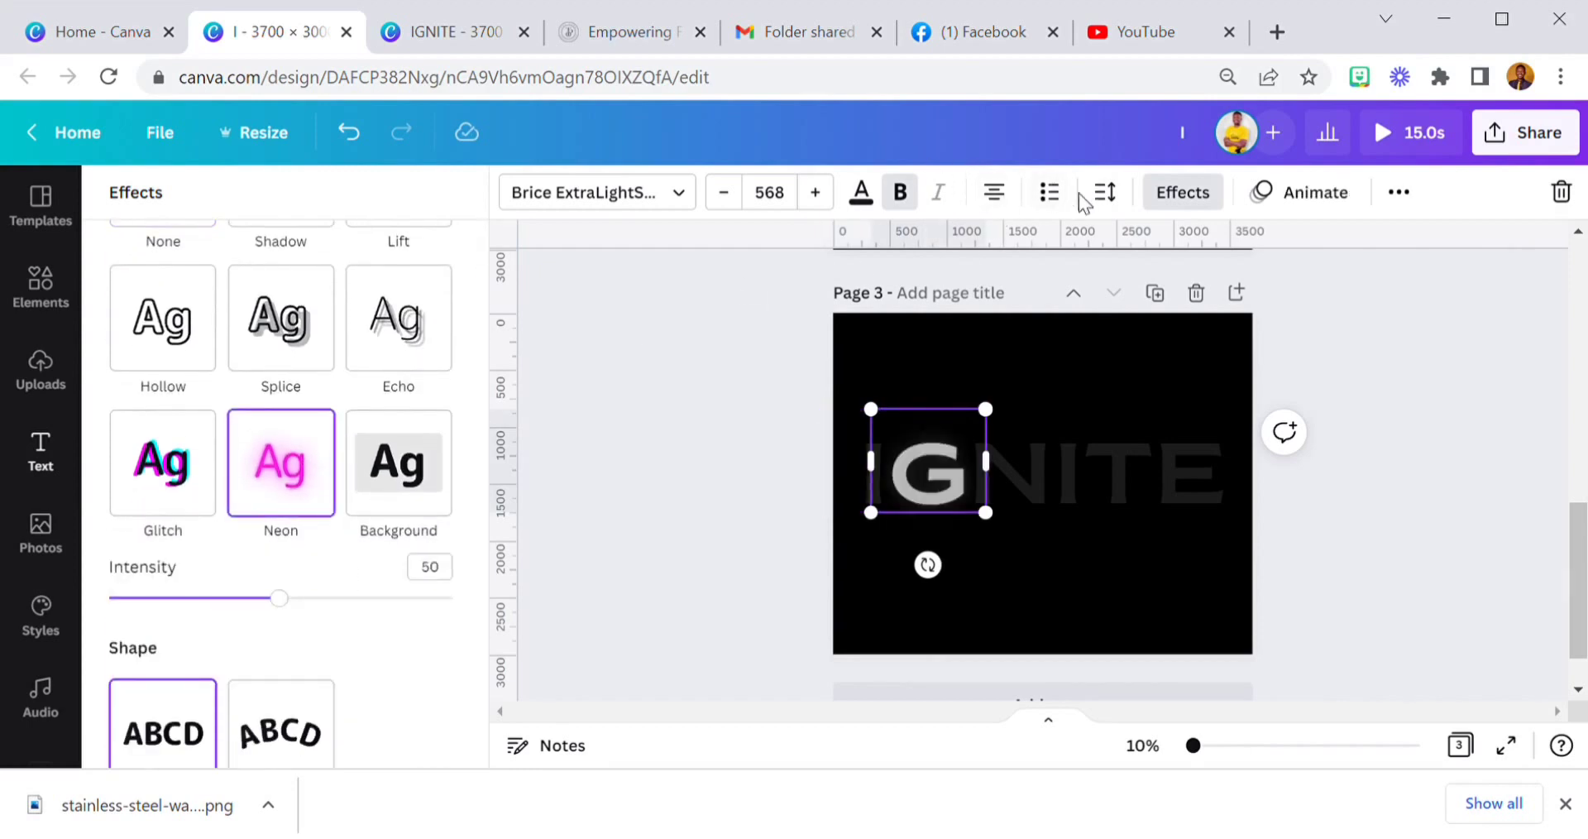
pyautogui.click(863, 195)
pyautogui.click(315, 311)
pyautogui.click(1166, 193)
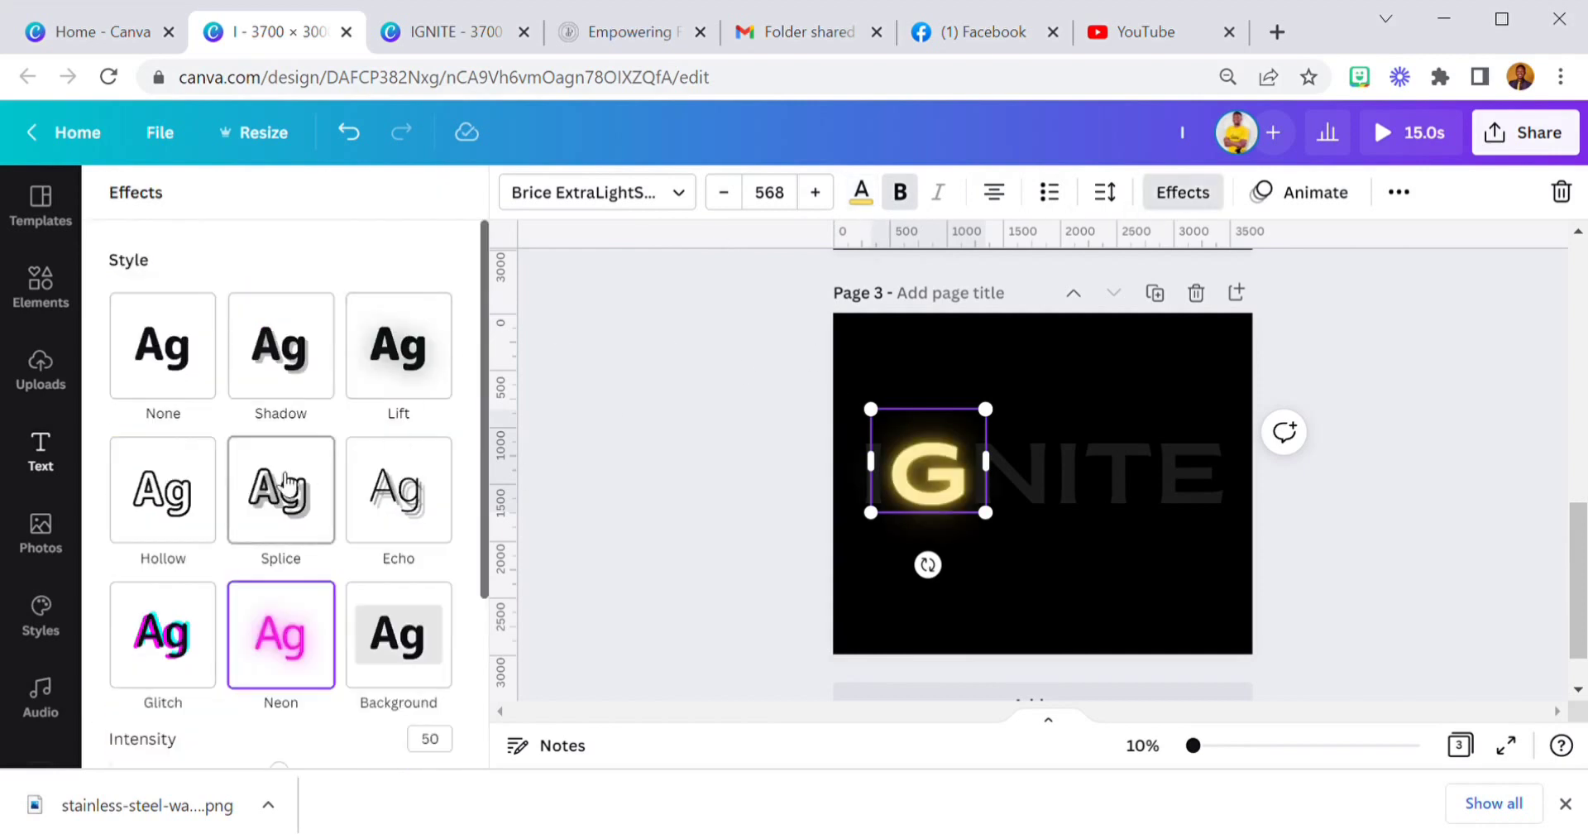
pyautogui.scroll(-3, 279, 645)
pyautogui.moveTo(281, 525); pyautogui.dragTo(453, 524)
pyautogui.click(680, 492)
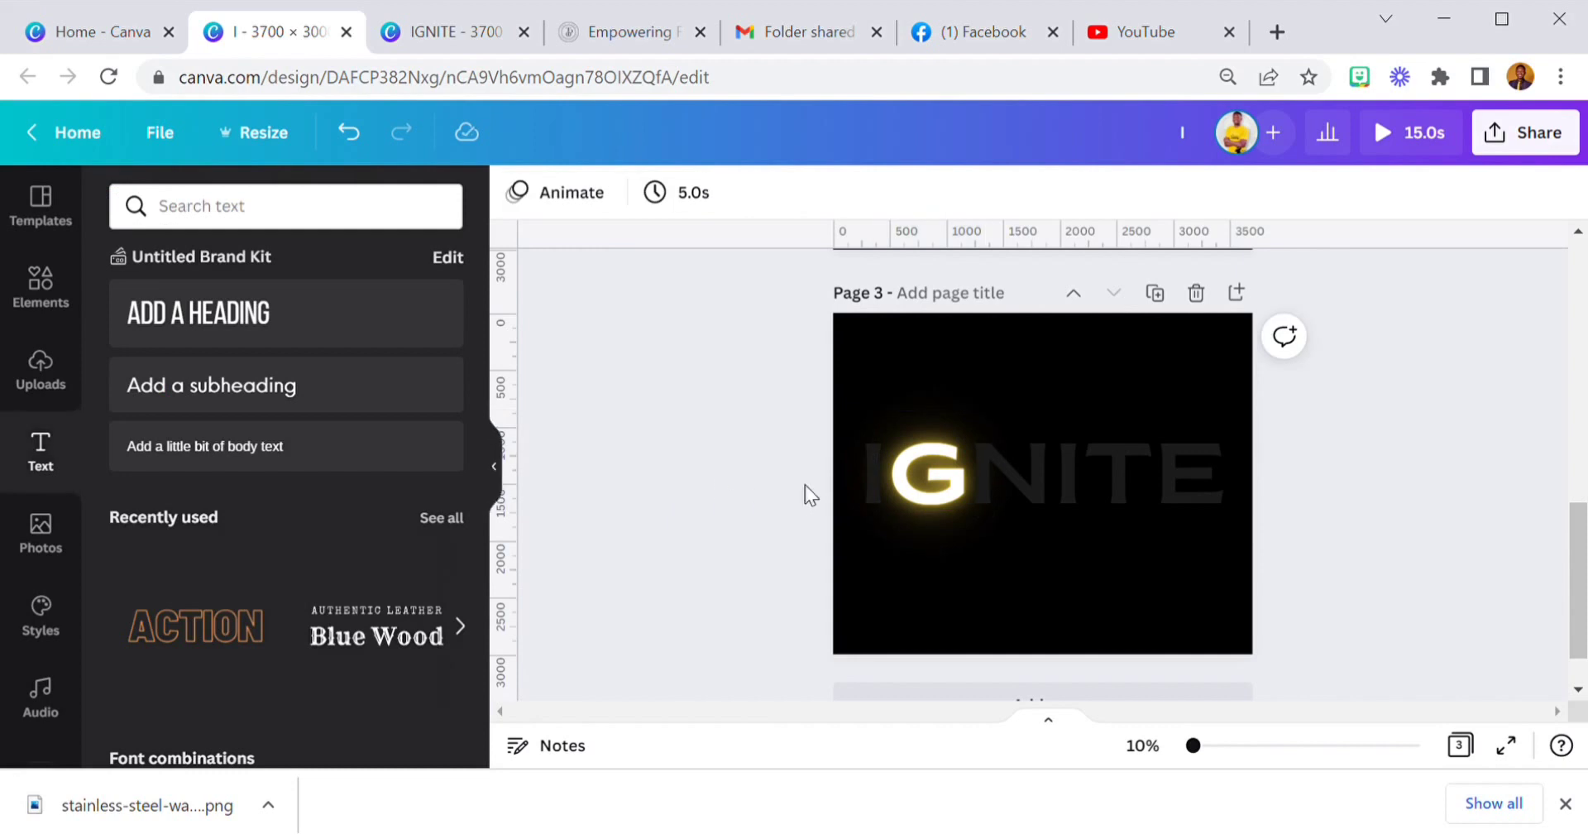
# - Duplicate page 3 as page 4, moving the yellow Neon glow from the G to the N
pyautogui.click(1154, 293)
pyautogui.click(924, 488)
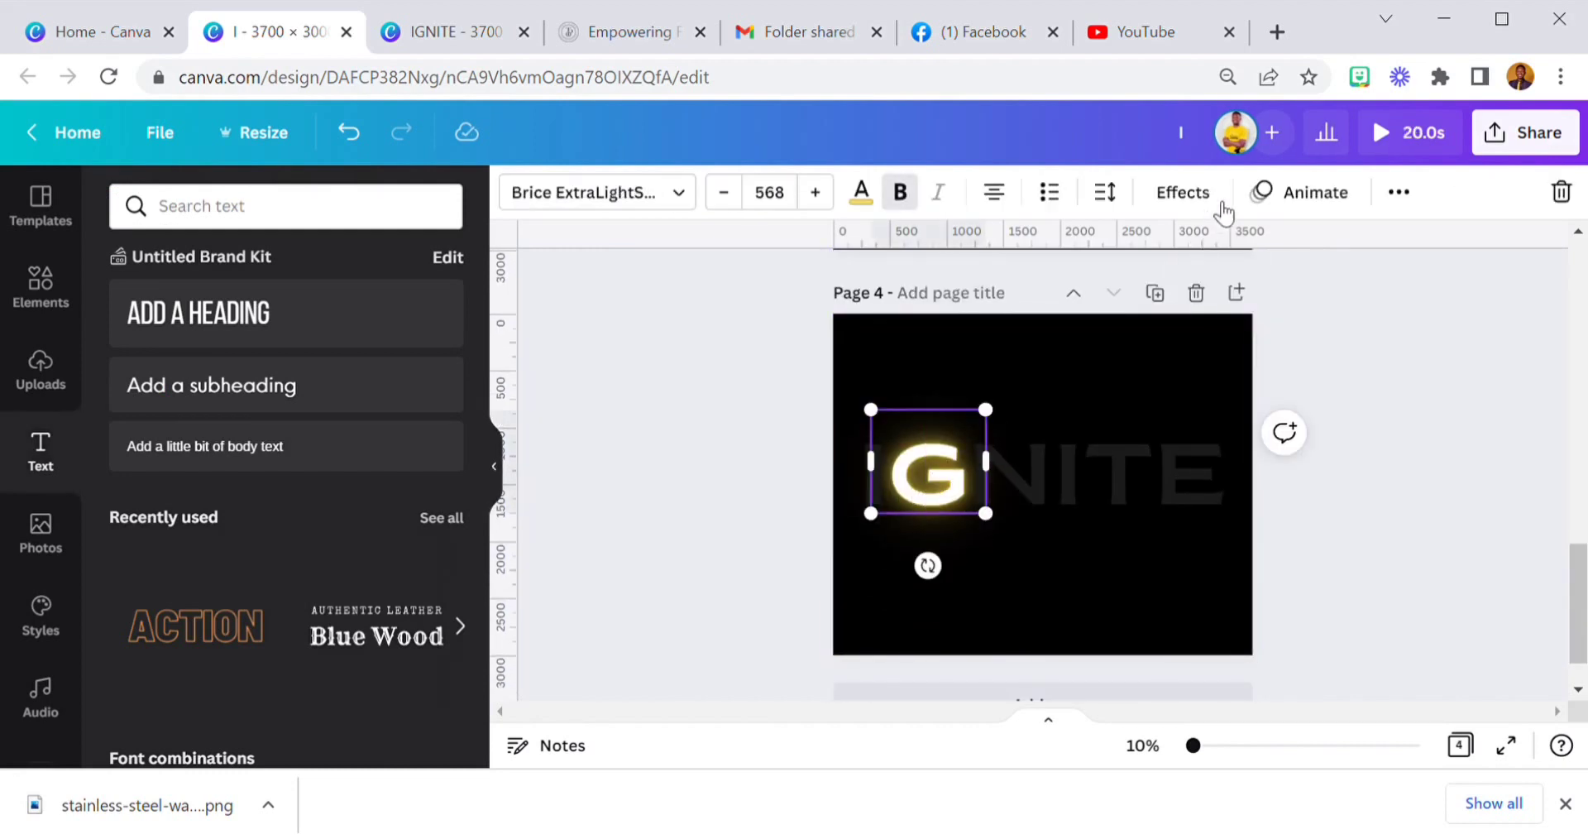
pyautogui.click(1183, 192)
pyautogui.click(154, 370)
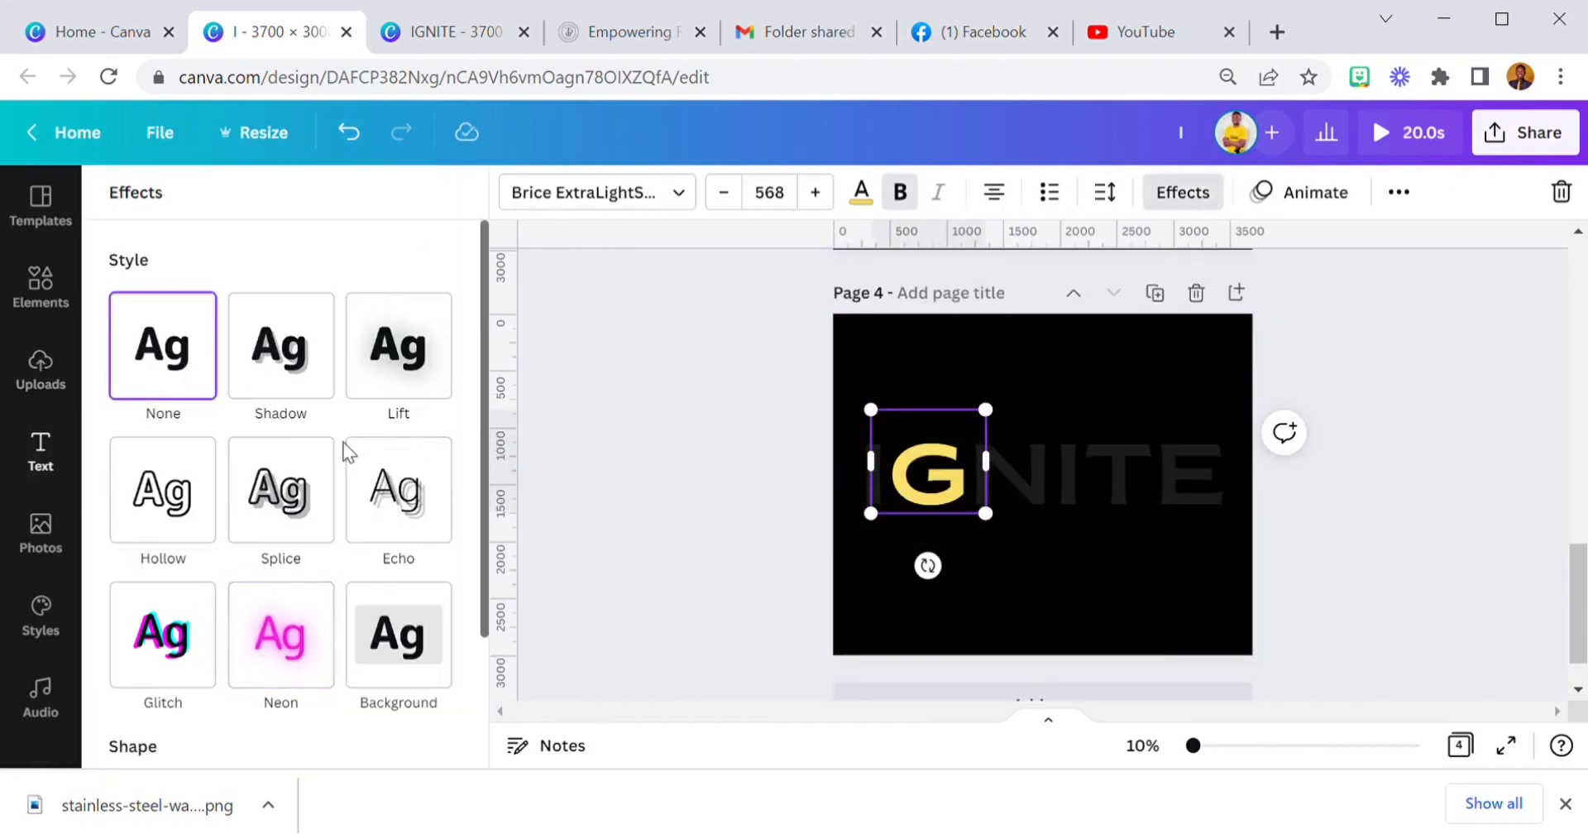
pyautogui.click(860, 194)
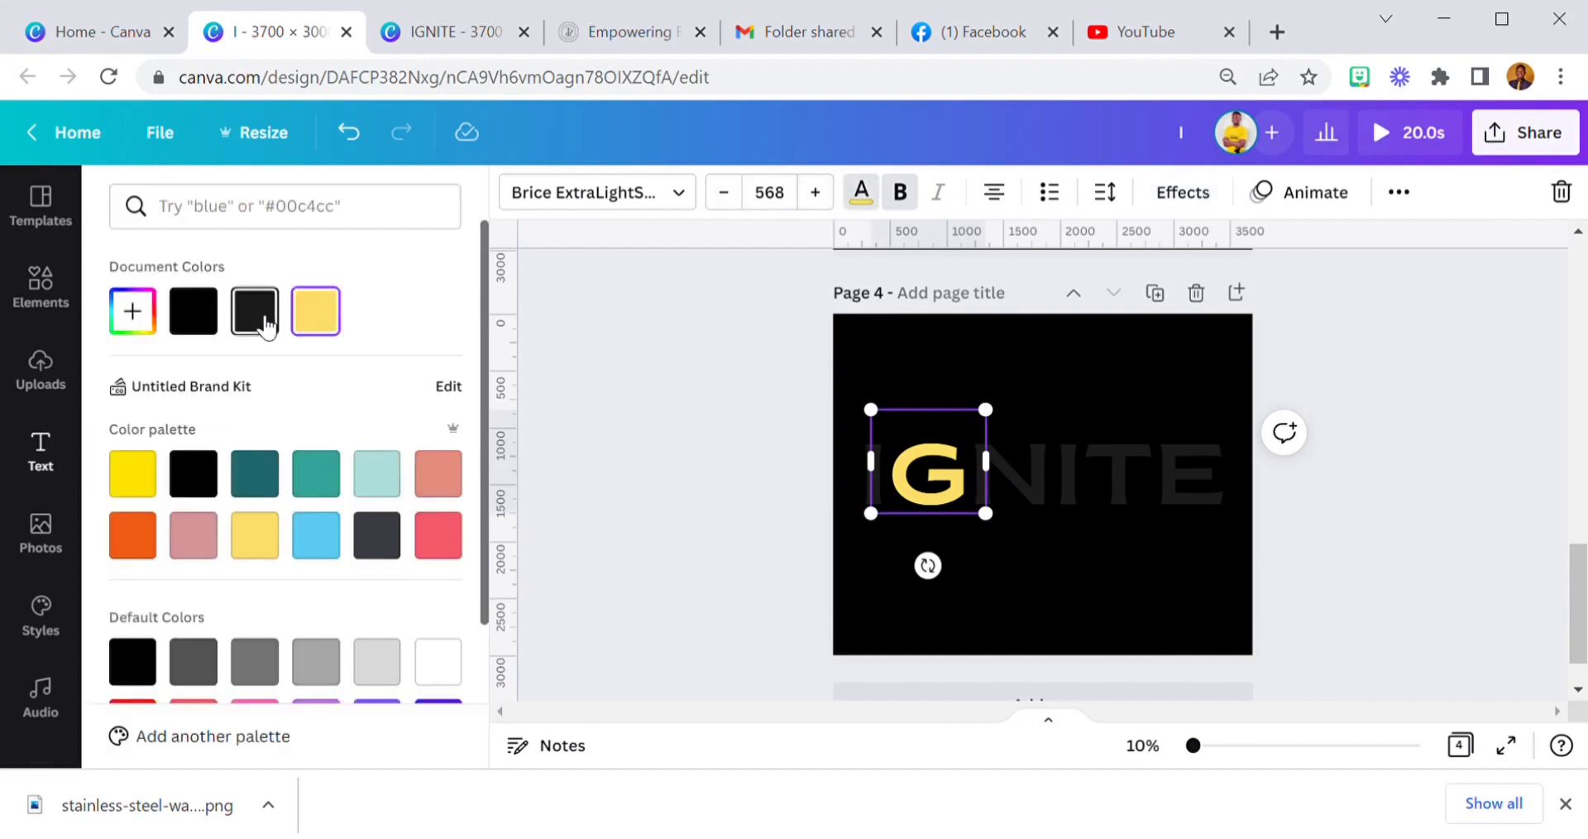
pyautogui.click(254, 310)
pyautogui.click(1009, 493)
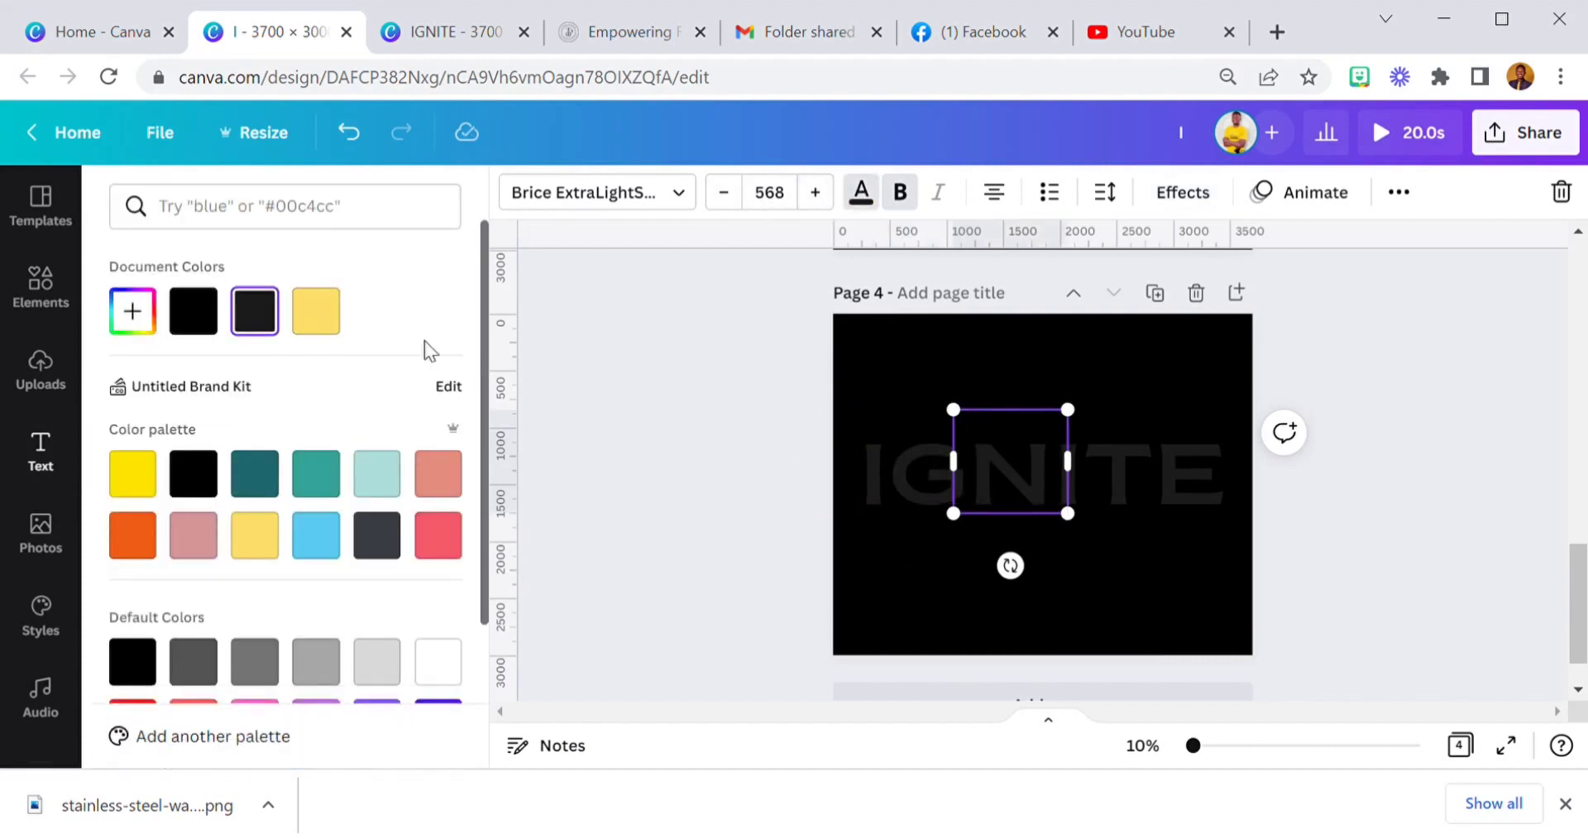
pyautogui.click(339, 324)
pyautogui.click(1191, 194)
pyautogui.click(308, 607)
pyautogui.scroll(-3, 329, 651)
pyautogui.moveTo(278, 525); pyautogui.dragTo(565, 548)
pyautogui.click(1039, 365)
# - Duplicate page 4 as page 5, moving the yellow Neon glow to the second I at intensity 100
pyautogui.click(1155, 293)
pyautogui.click(1063, 508)
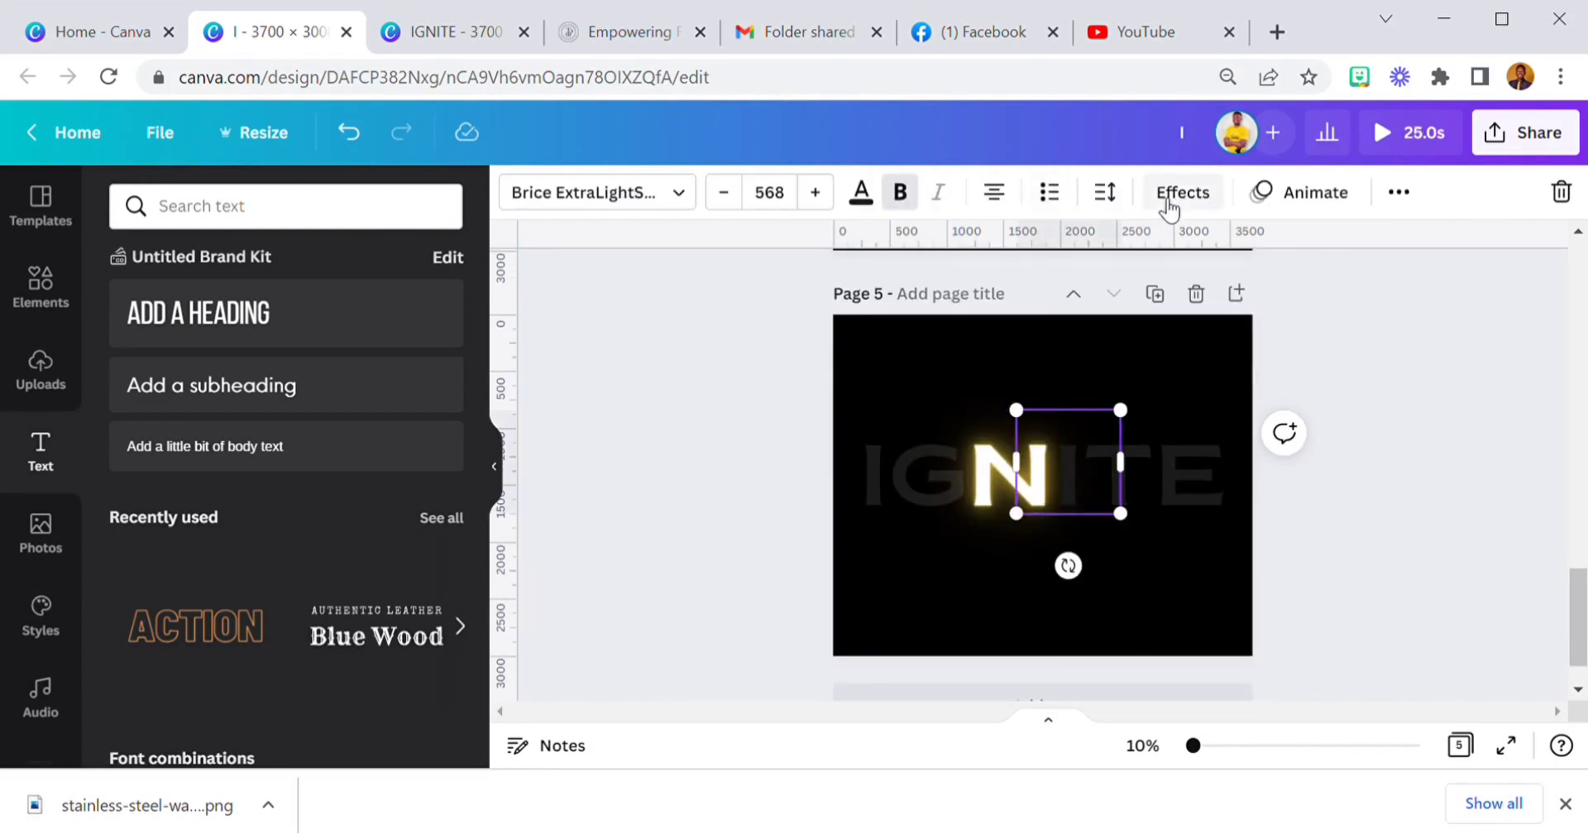
pyautogui.click(983, 445)
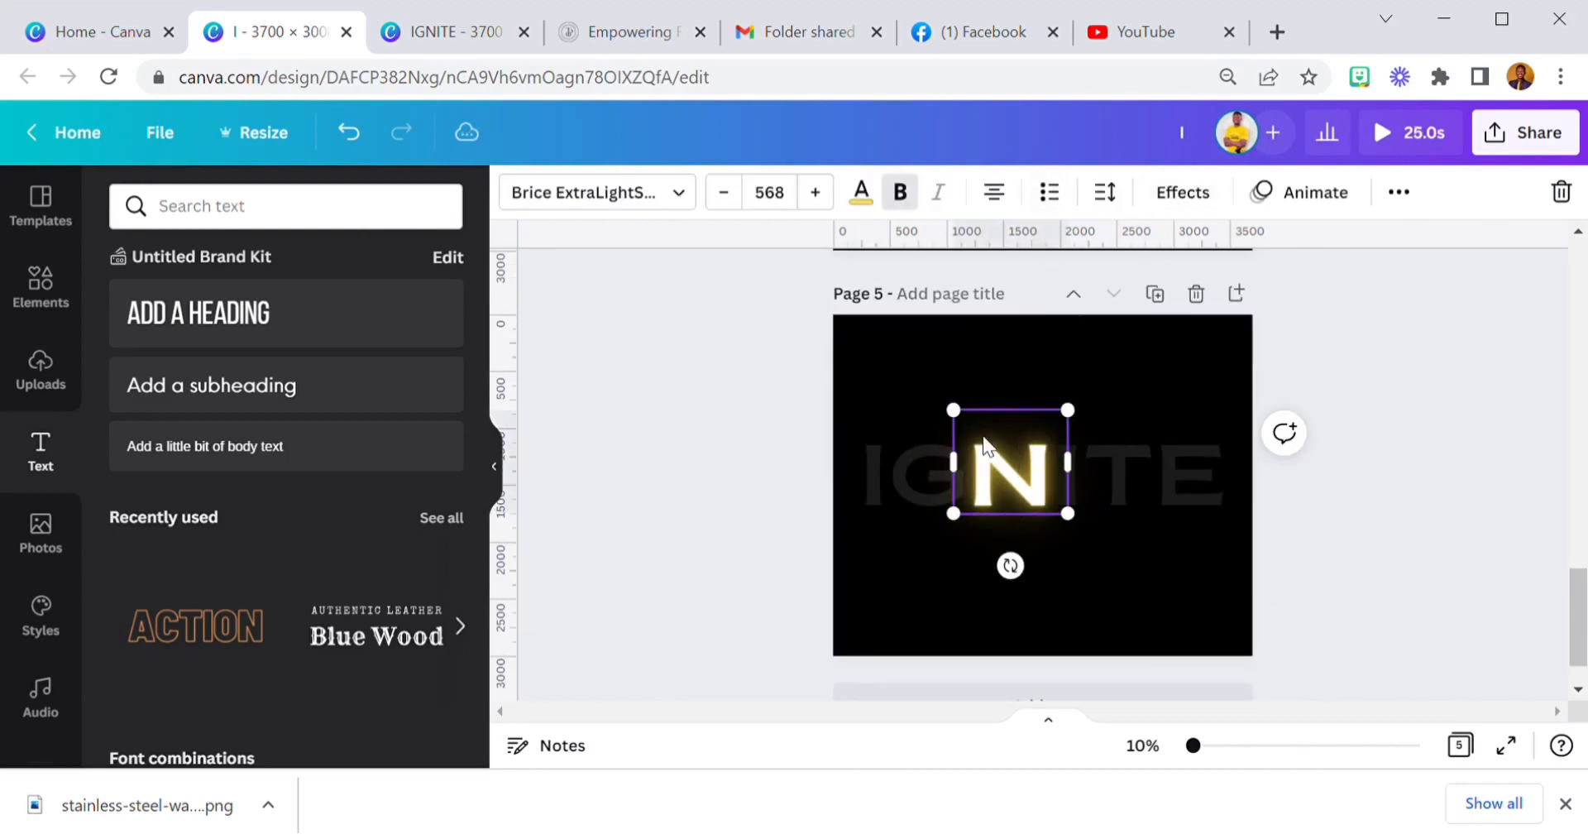
pyautogui.click(1178, 195)
pyautogui.click(197, 390)
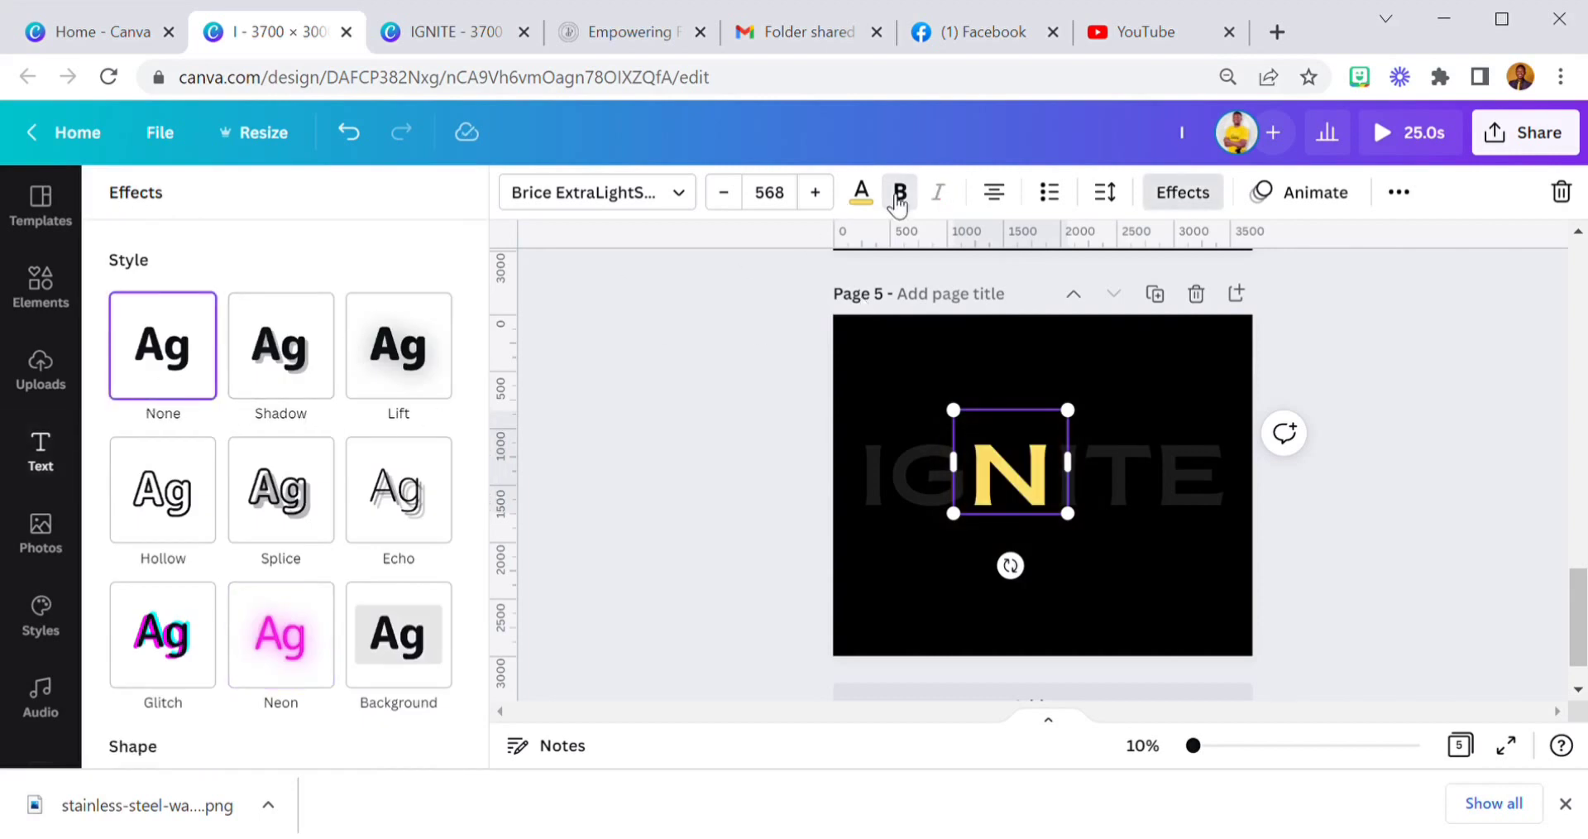
pyautogui.click(861, 192)
pyautogui.click(254, 311)
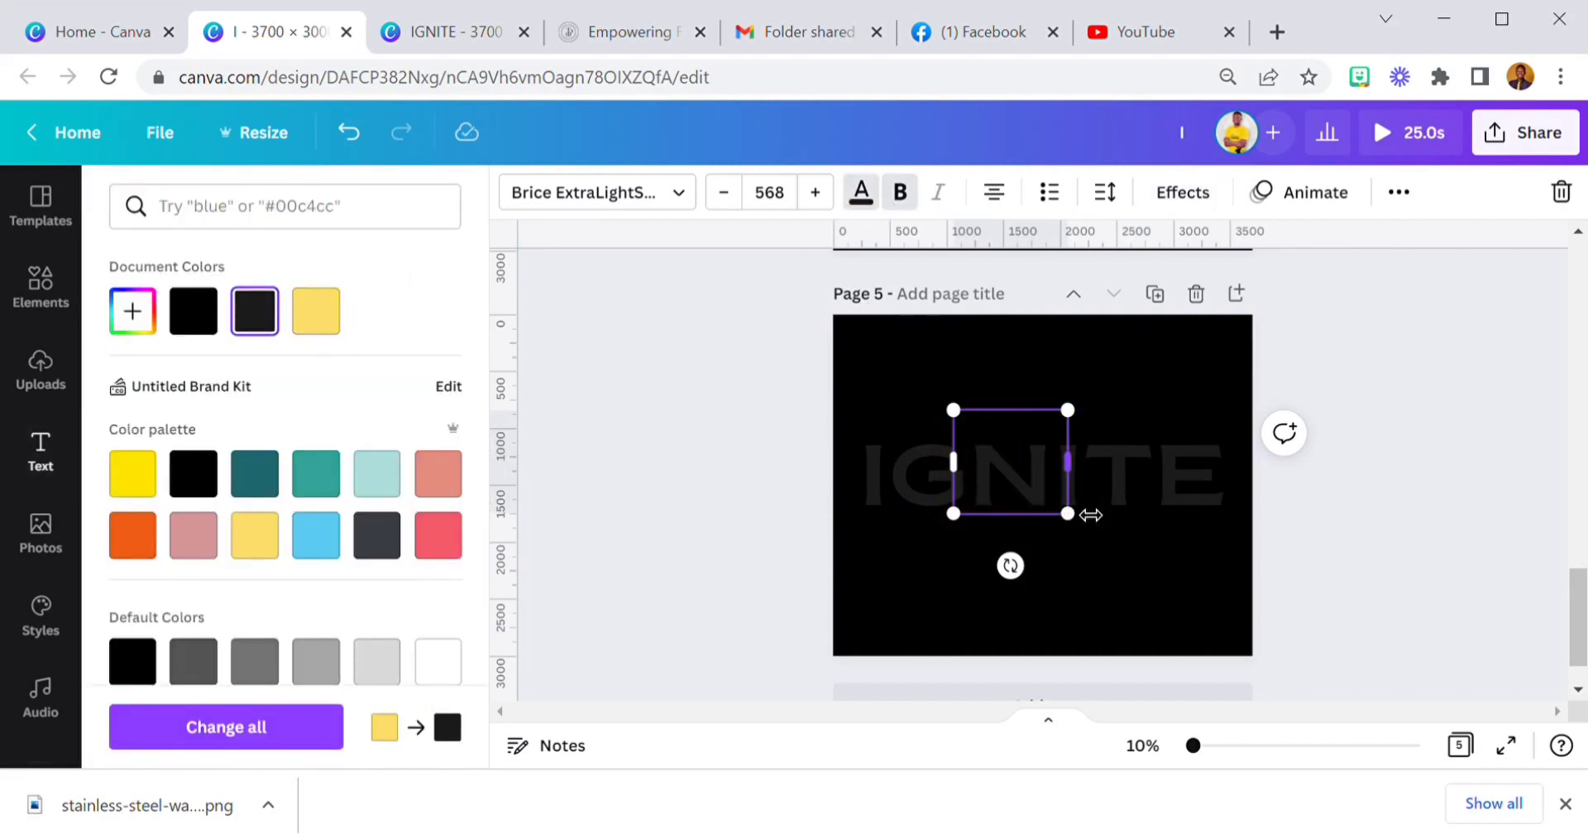
pyautogui.click(1061, 488)
pyautogui.click(316, 311)
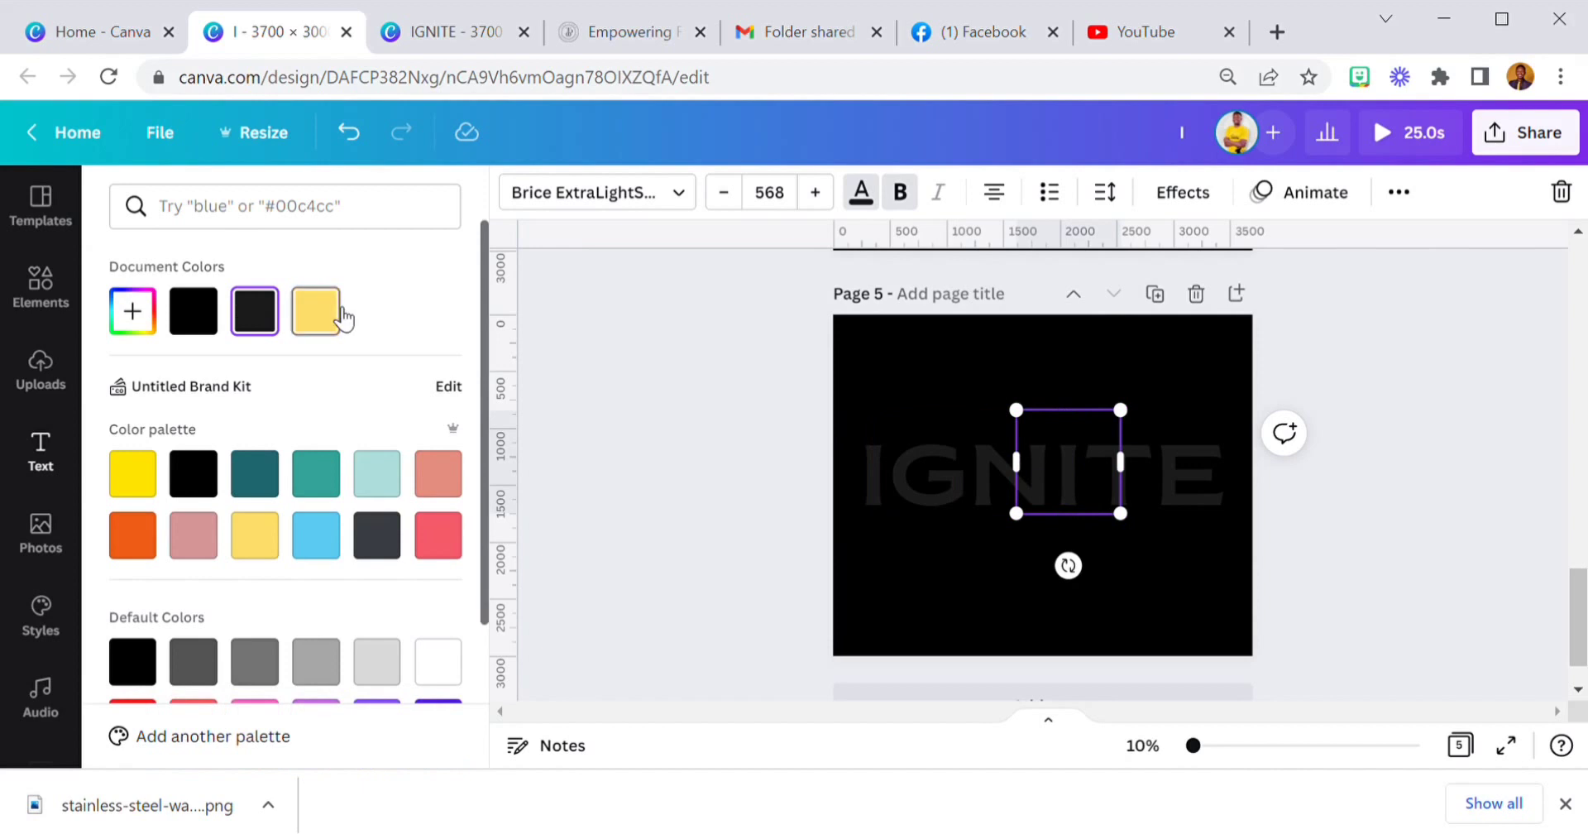
pyautogui.click(1191, 190)
pyautogui.click(324, 637)
pyautogui.moveTo(288, 778); pyautogui.dragTo(484, 783)
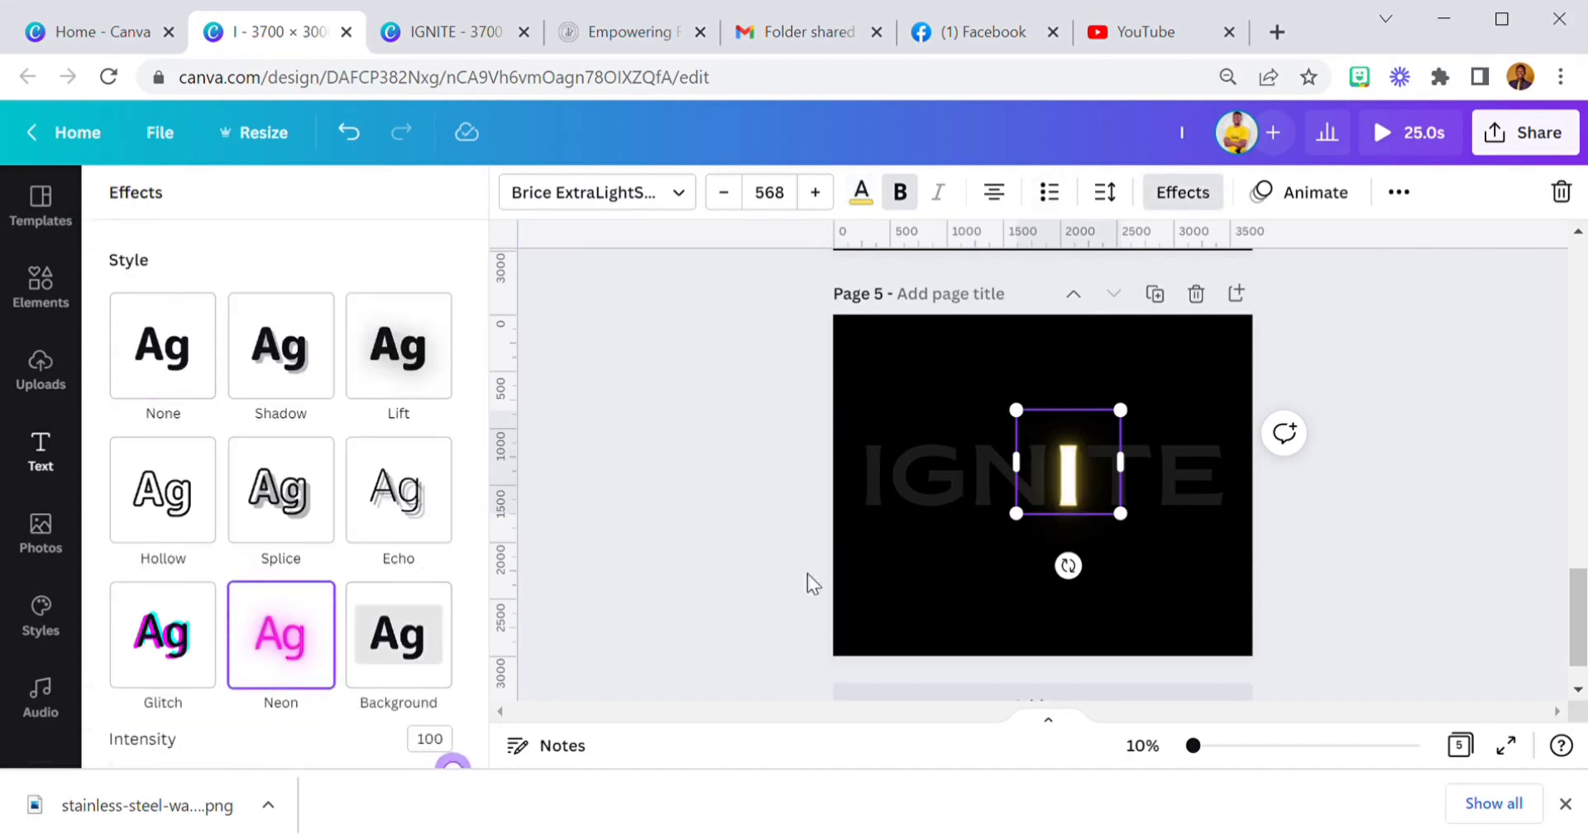
pyautogui.click(877, 618)
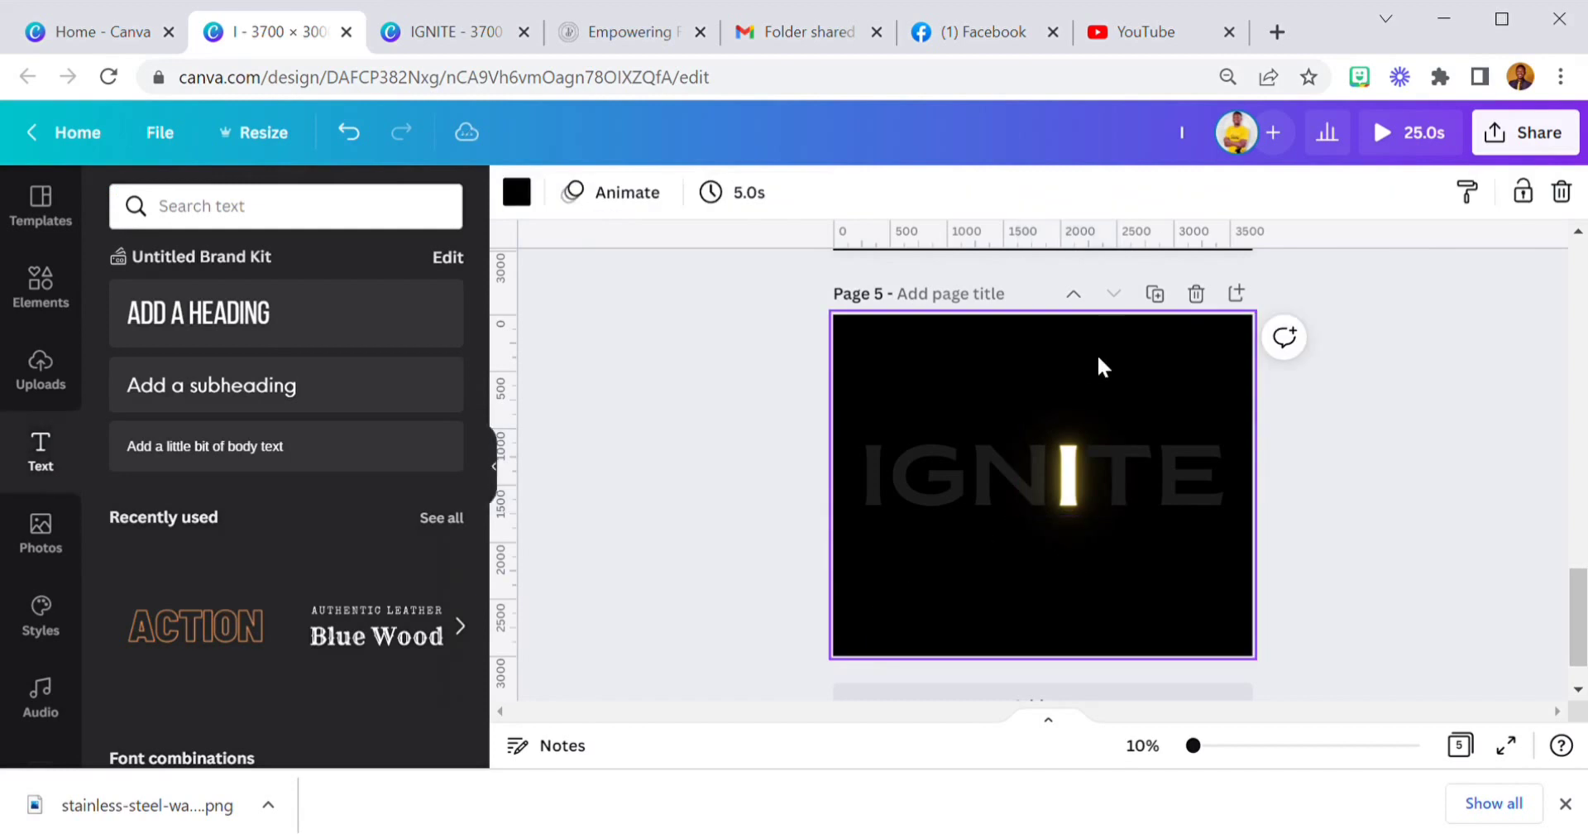
# - Duplicate page 5 as page 6, dimming the second I and giving the T a yellow Neon glow at 100
pyautogui.click(1155, 294)
pyautogui.click(1070, 468)
pyautogui.click(1183, 192)
pyautogui.click(165, 343)
pyautogui.click(861, 194)
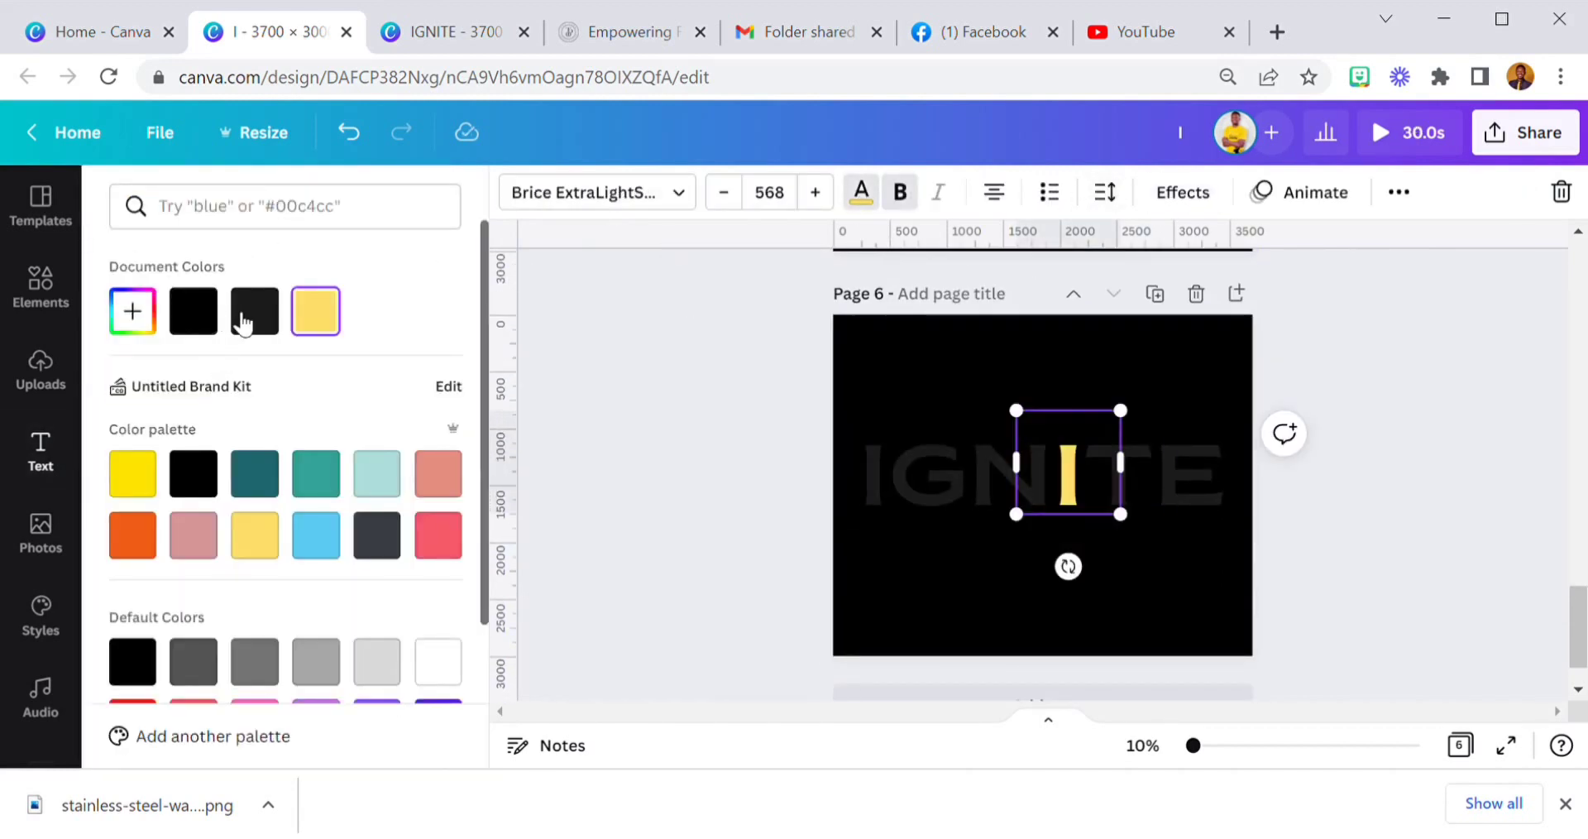
pyautogui.click(245, 323)
pyautogui.click(1112, 476)
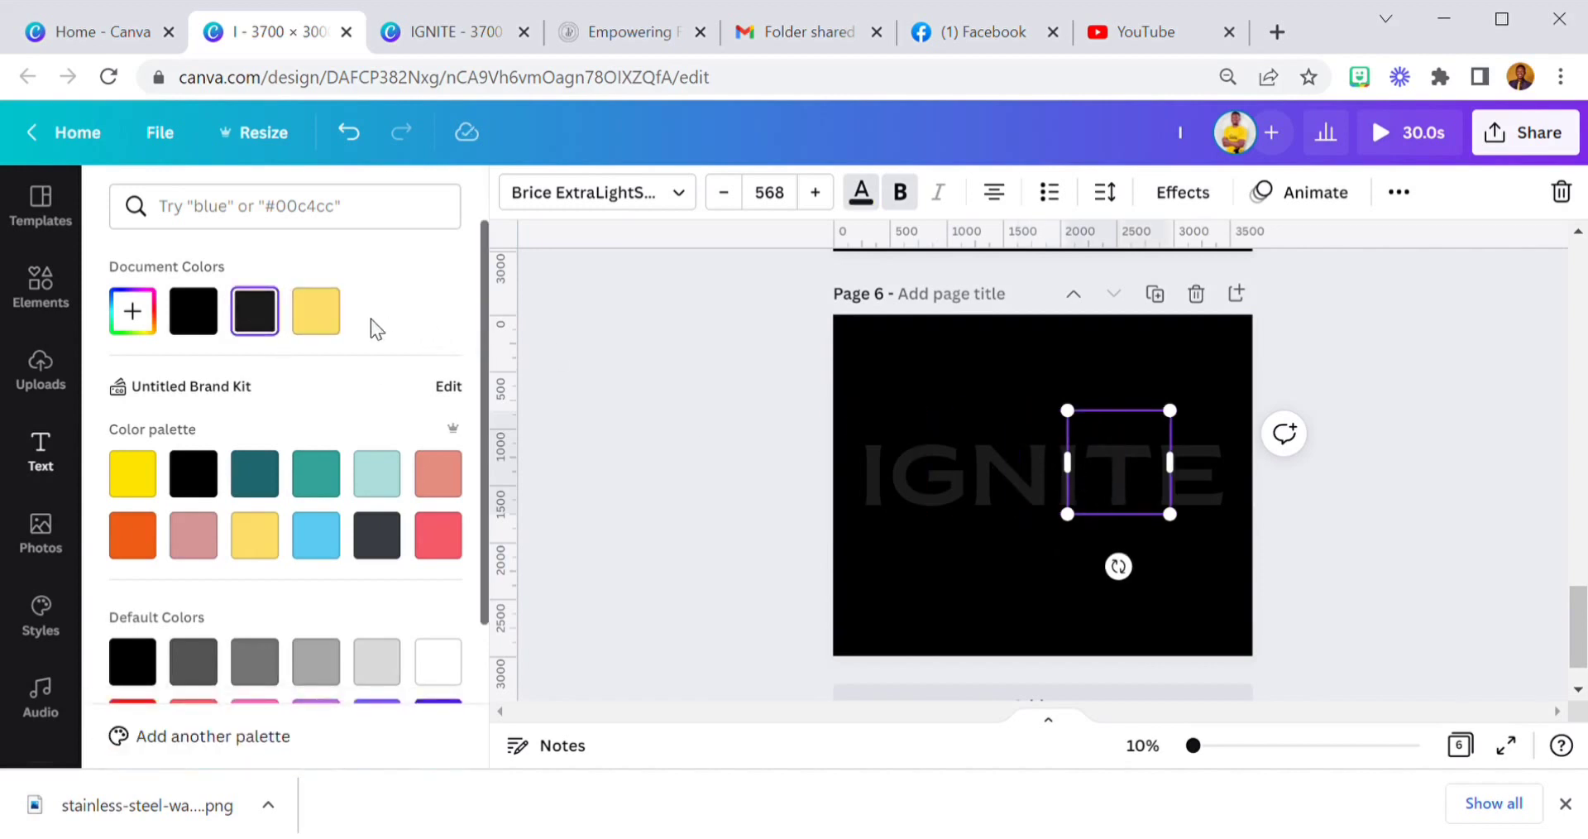
pyautogui.click(316, 311)
pyautogui.click(1183, 192)
pyautogui.click(293, 670)
pyautogui.scroll(-3, 313, 628)
pyautogui.moveTo(286, 529); pyautogui.dragTo(549, 546)
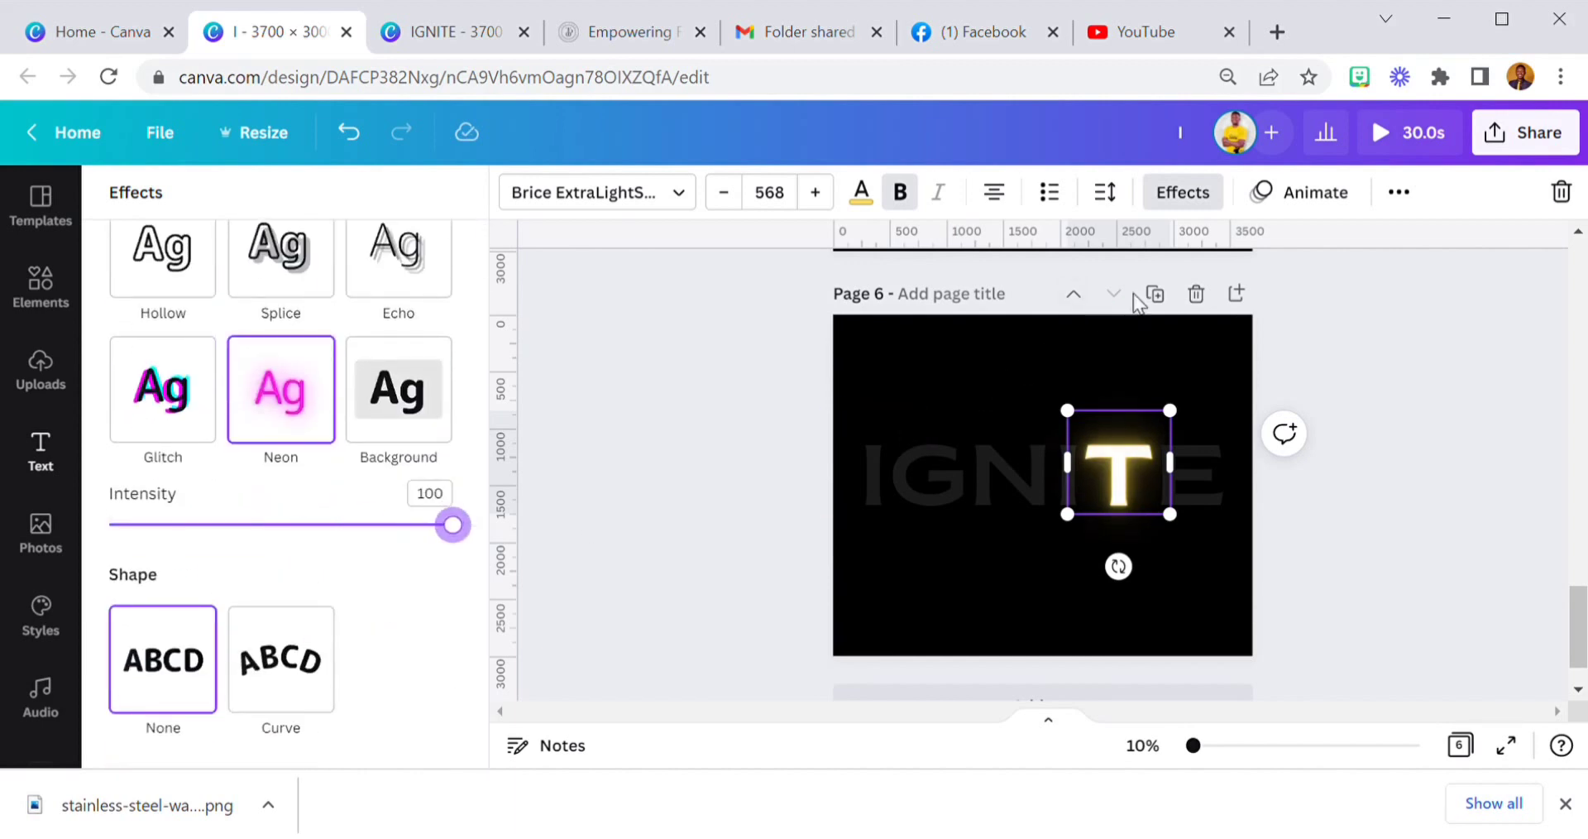
pyautogui.click(1155, 295)
# - Duplicate page 6 as page 7 and remove the T's neon glow and yellow colour
pyautogui.click(1118, 467)
pyautogui.click(1182, 192)
pyautogui.click(164, 346)
pyautogui.click(861, 194)
pyautogui.click(275, 321)
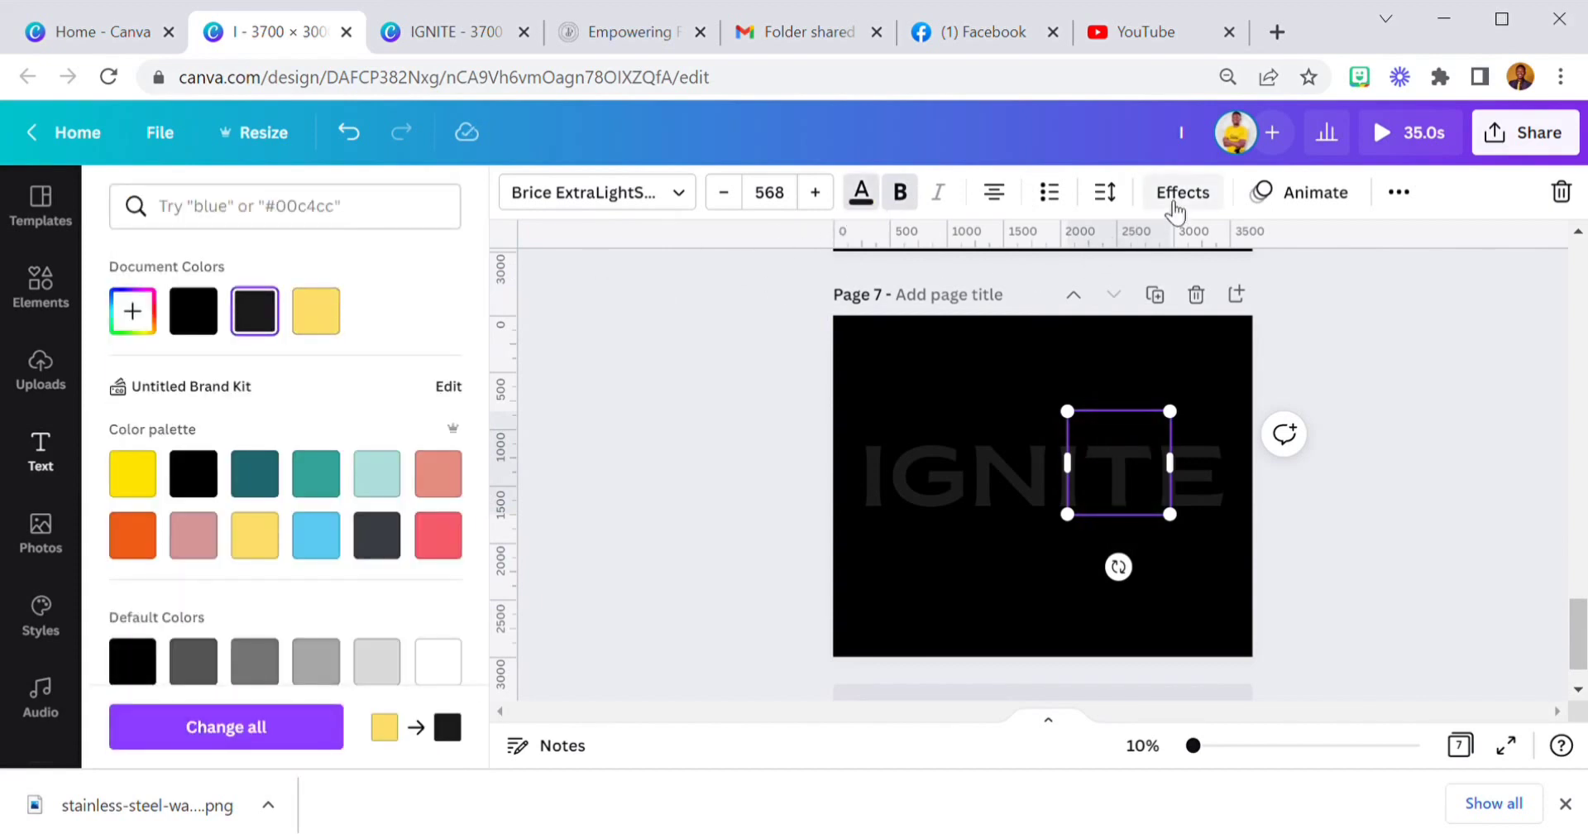
pyautogui.click(316, 311)
pyautogui.scroll(5, 860, 364)
pyautogui.scroll(-3, 867, 372)
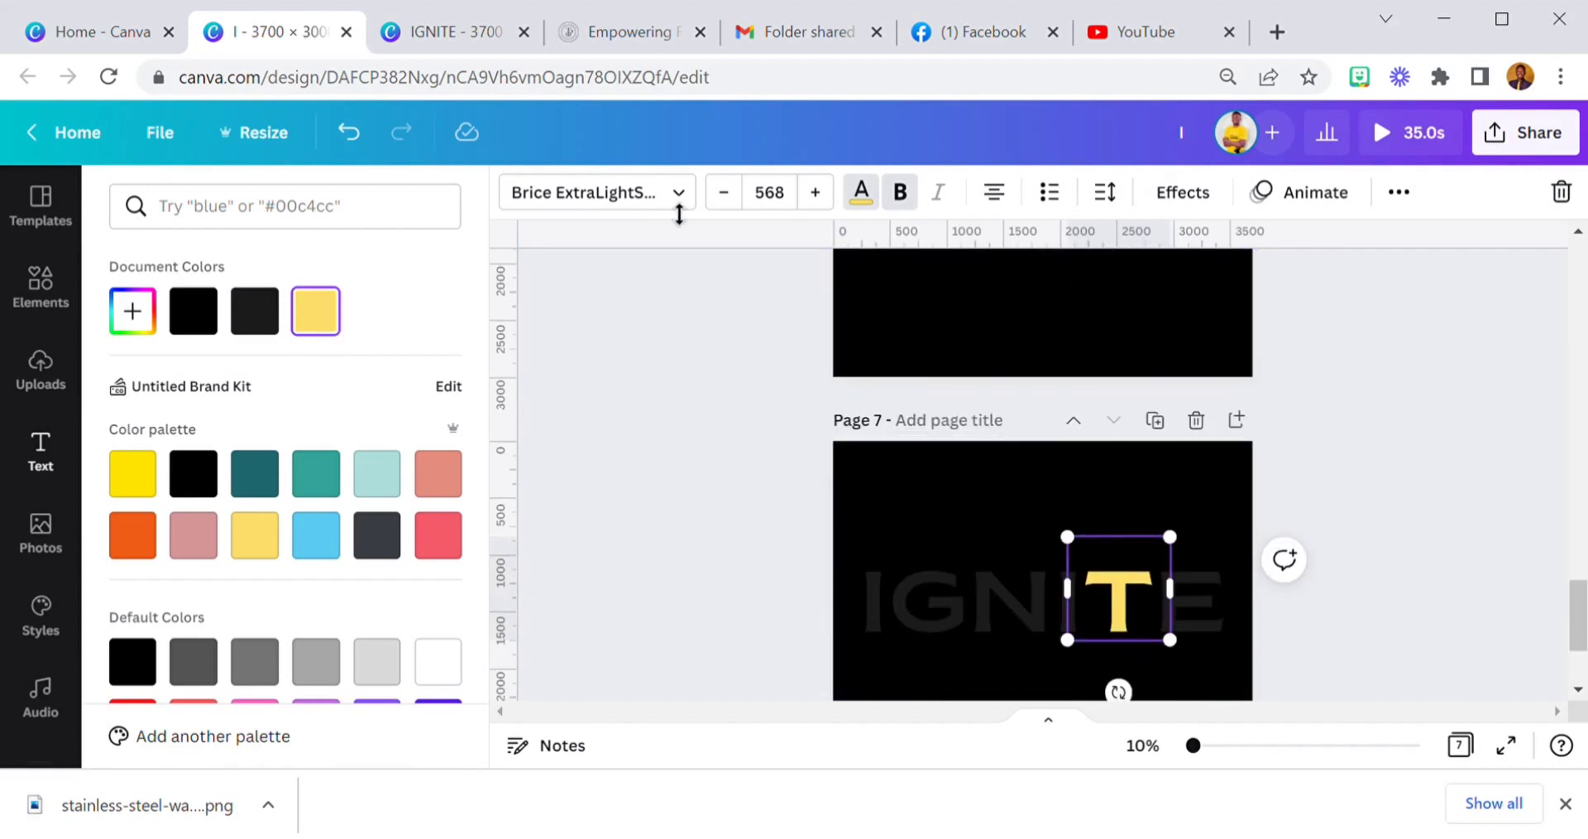
pyautogui.click(360, 150)
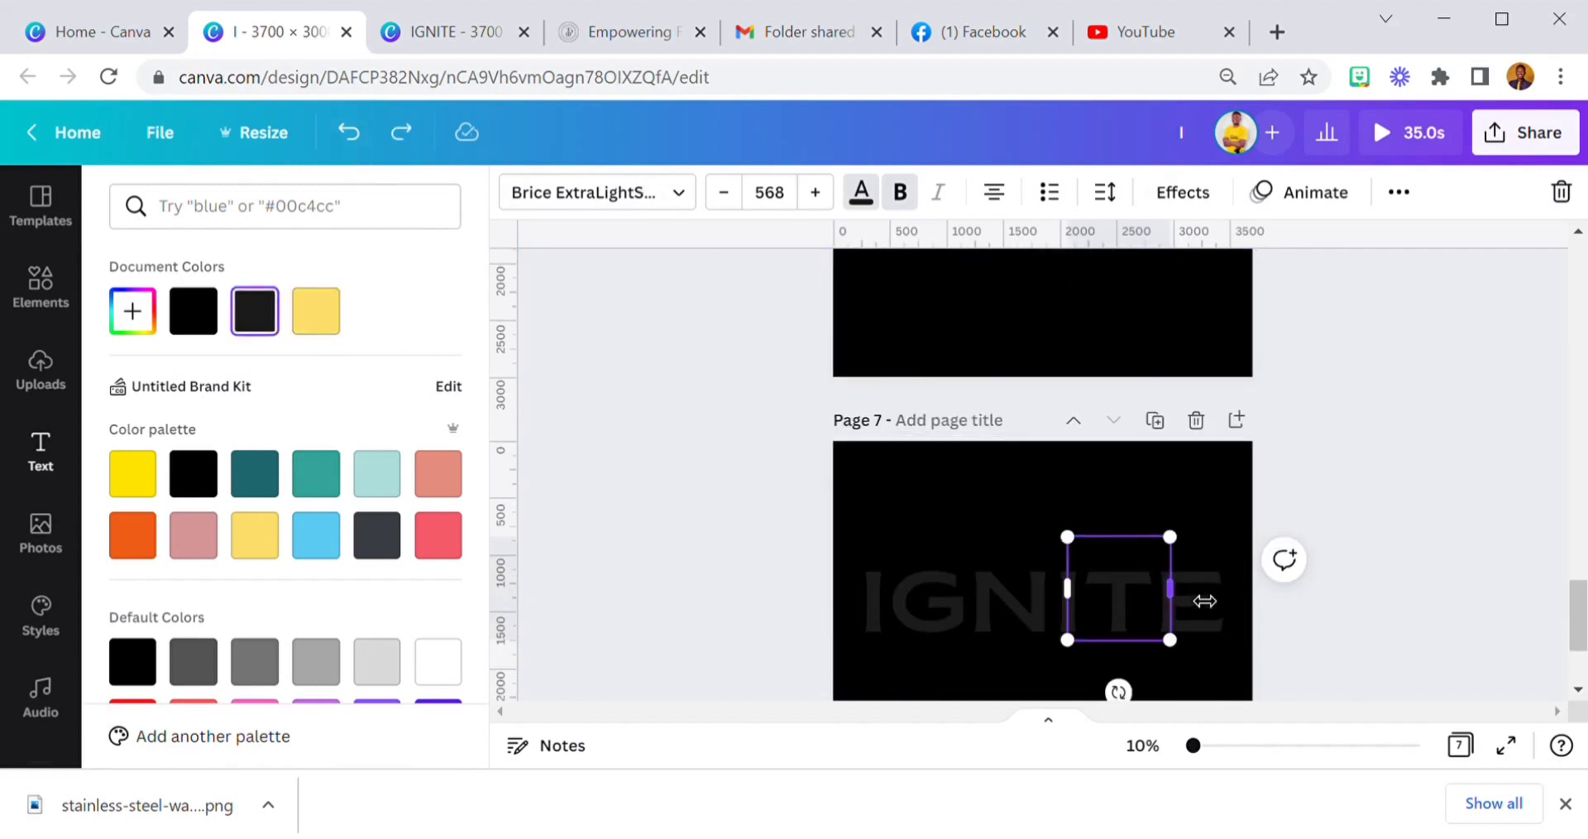
pyautogui.hotkey('ctrl', 'z')
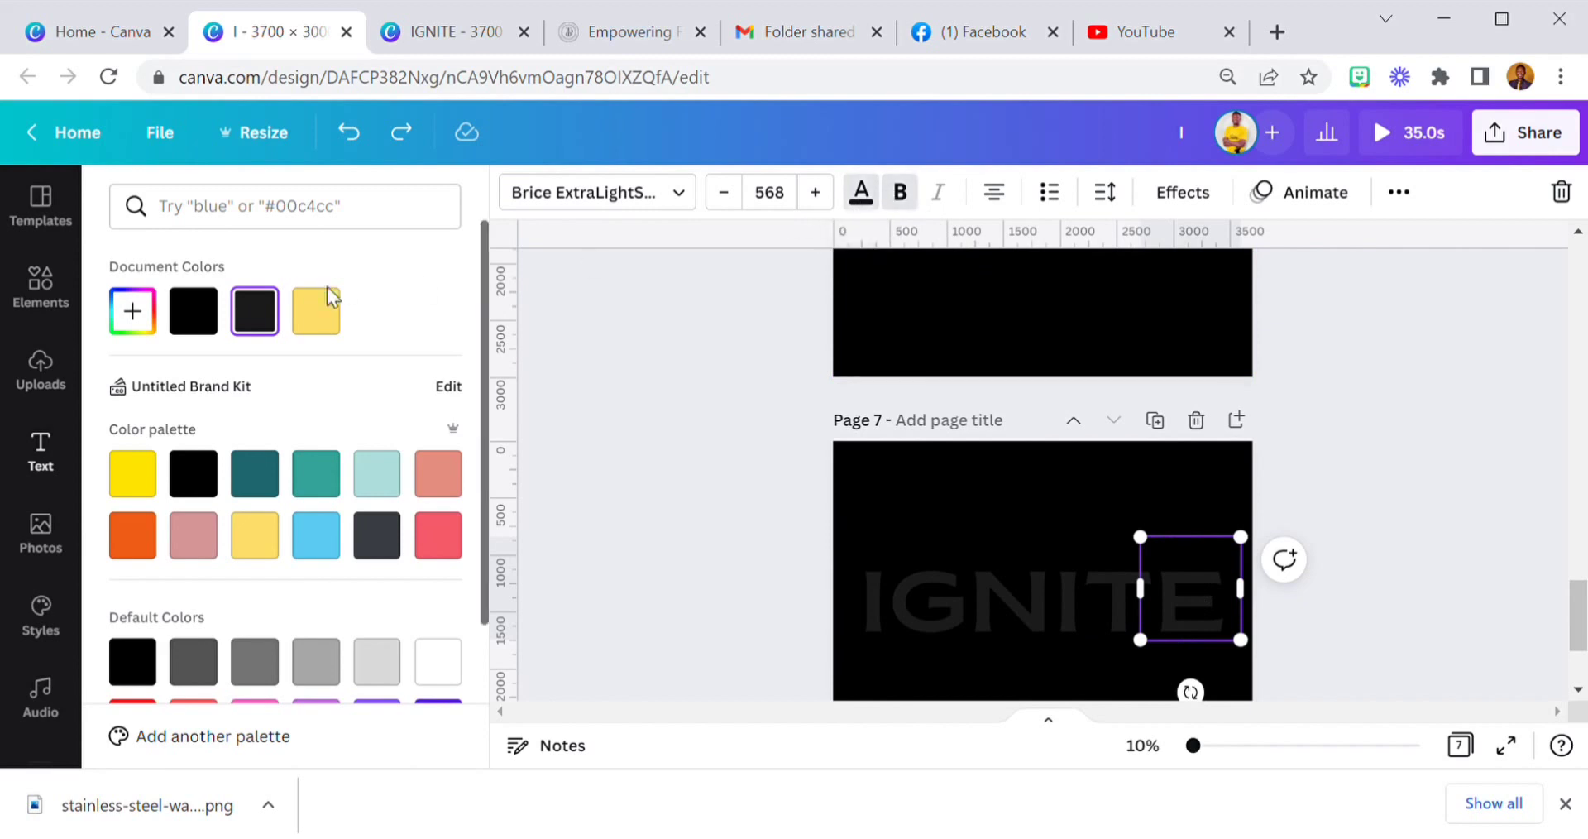
# - Colour the E yellow and give it a Neon glow at intensity 100
pyautogui.click(323, 309)
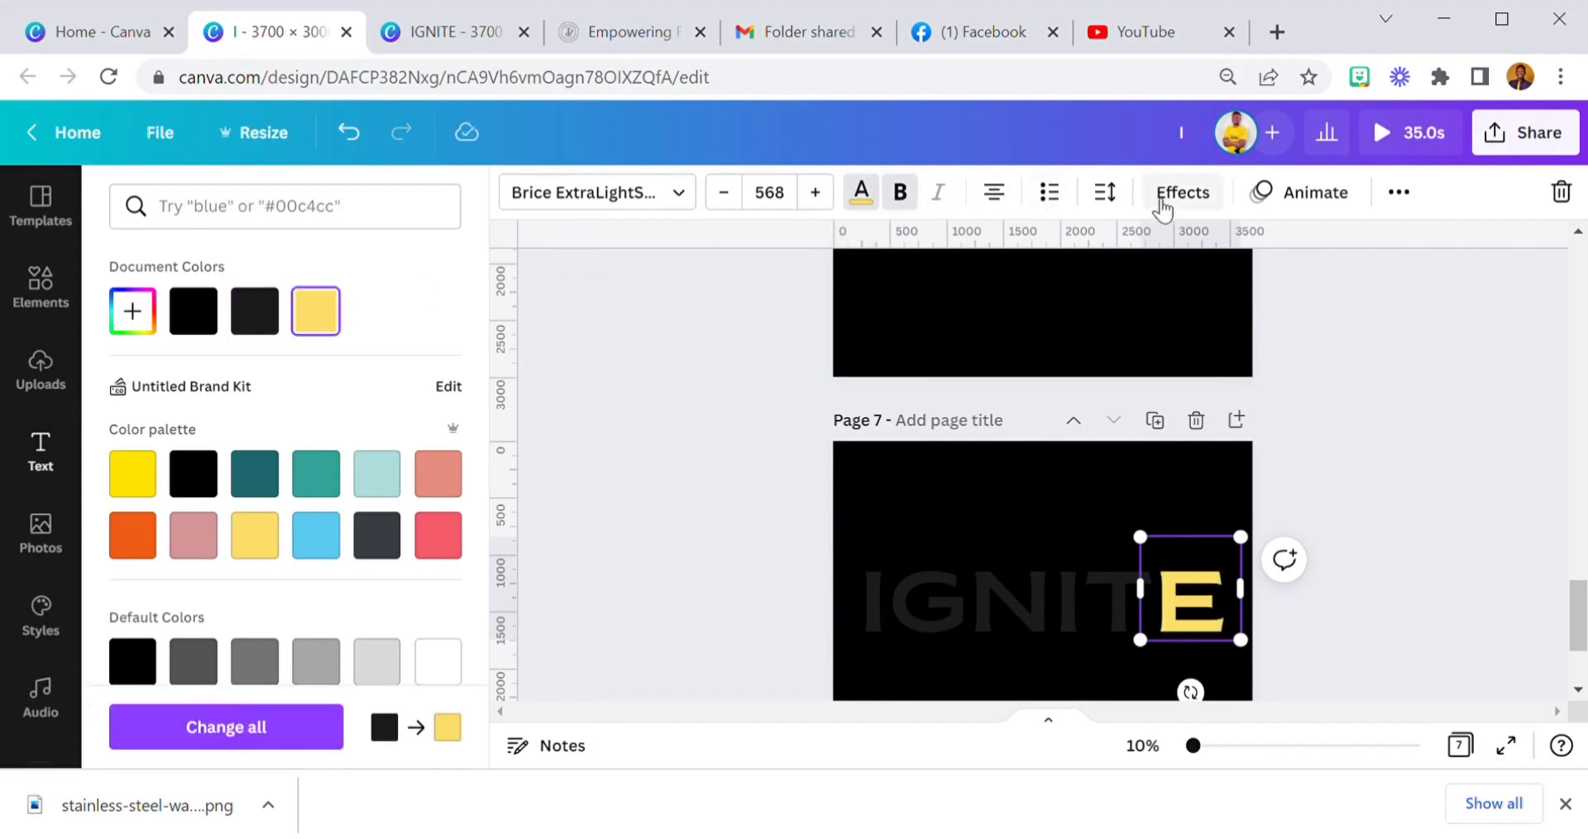
pyautogui.click(1162, 202)
pyautogui.click(281, 630)
pyautogui.scroll(-2, 342, 636)
pyautogui.moveTo(296, 657); pyautogui.dragTo(595, 658)
pyautogui.click(733, 566)
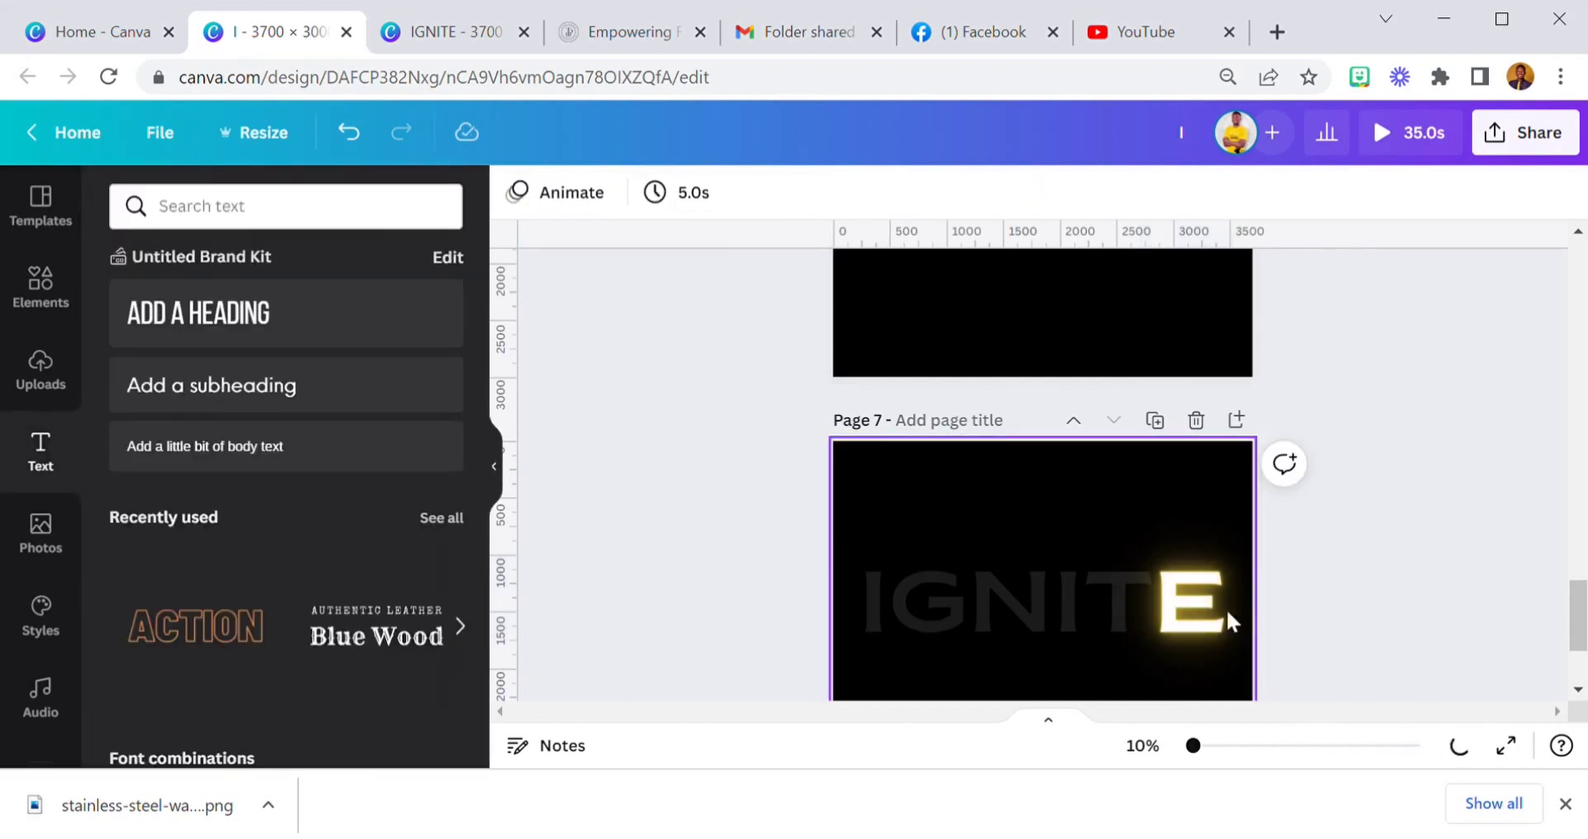
# - Switch to Grid view, open page 2 and select its glowing I
pyautogui.click(1460, 746)
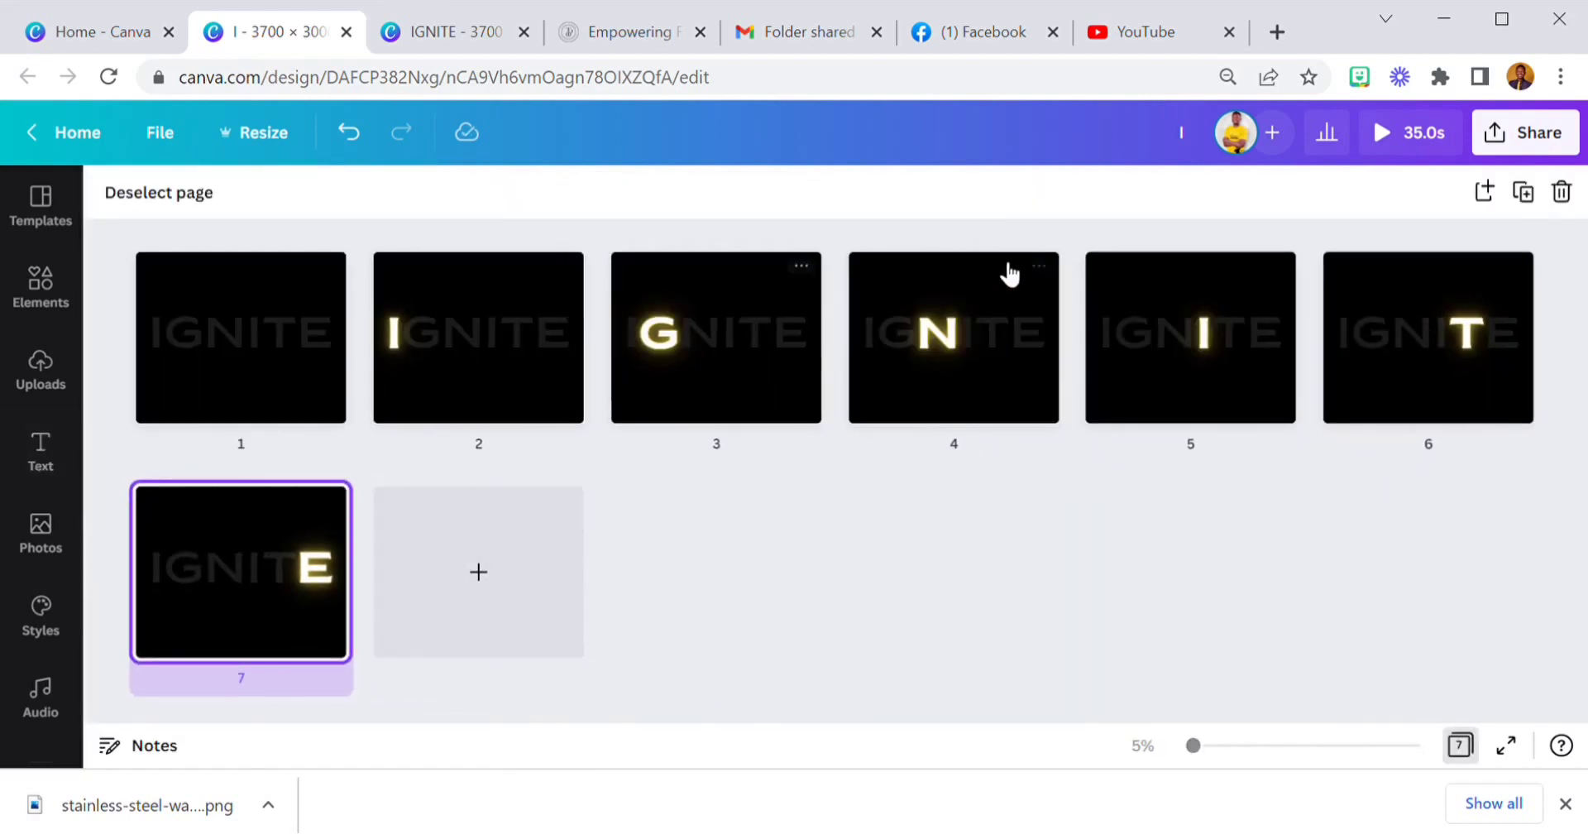
pyautogui.doubleClick(471, 401)
pyautogui.click(875, 478)
pyautogui.scroll(-1, 1096, 542)
pyautogui.scroll(-1, 985, 479)
pyautogui.scroll(2, 956, 574)
pyautogui.scroll(-2, 911, 532)
# - Give the glowing G on page 3 the Neon text animation
pyautogui.click(932, 592)
pyautogui.click(1303, 198)
pyautogui.scroll(-3, 201, 618)
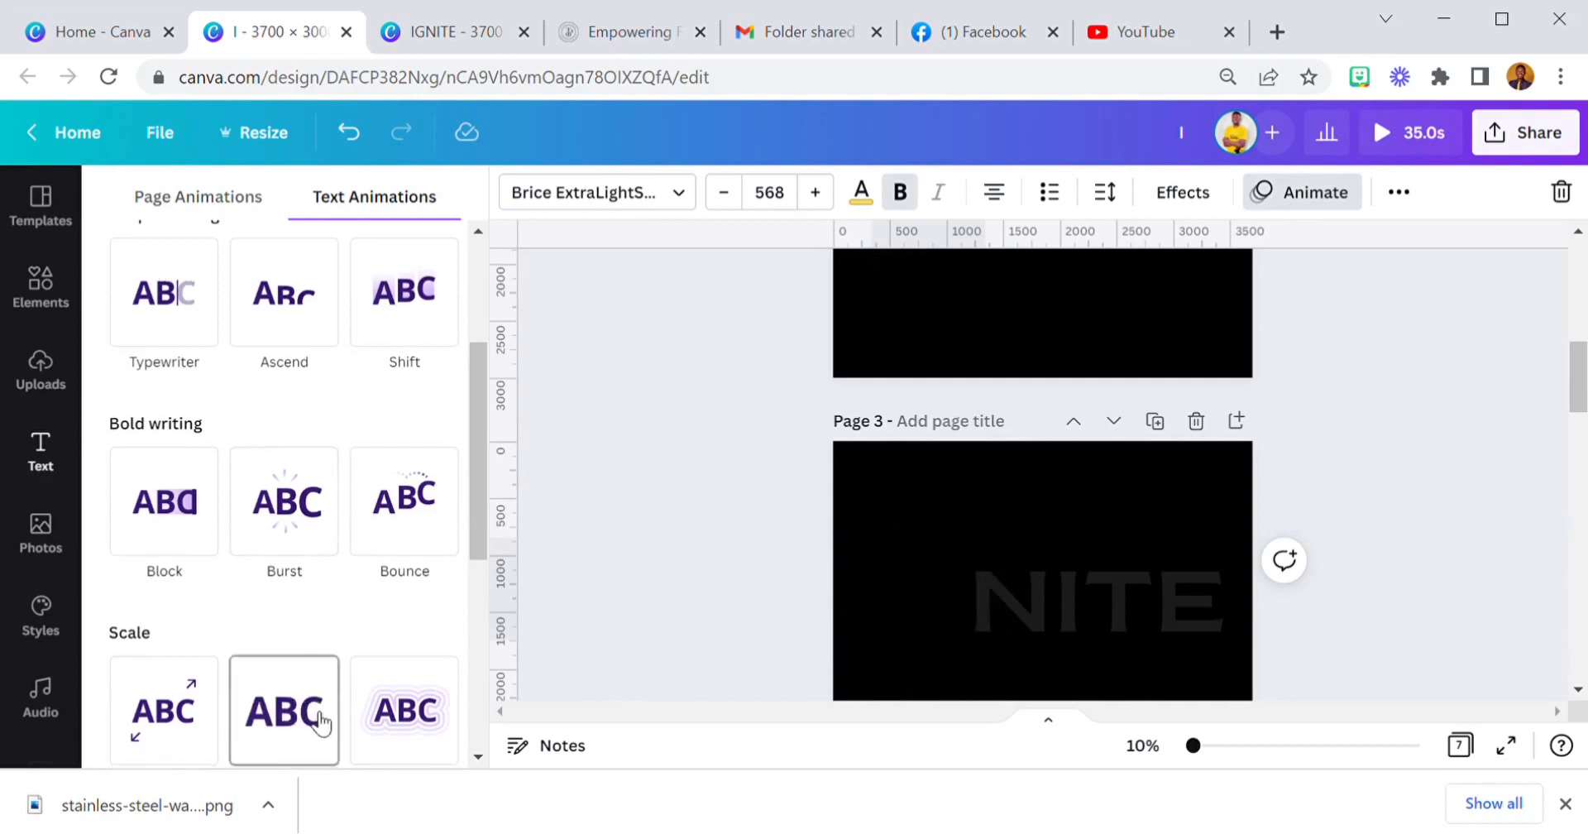
pyautogui.scroll(-3, 294, 496)
pyautogui.scroll(-1, 285, 629)
pyautogui.click(296, 579)
# - Clear and reapply the Neon text animation on the glowing I
pyautogui.scroll(-3, 1038, 624)
pyautogui.scroll(-3, 1023, 579)
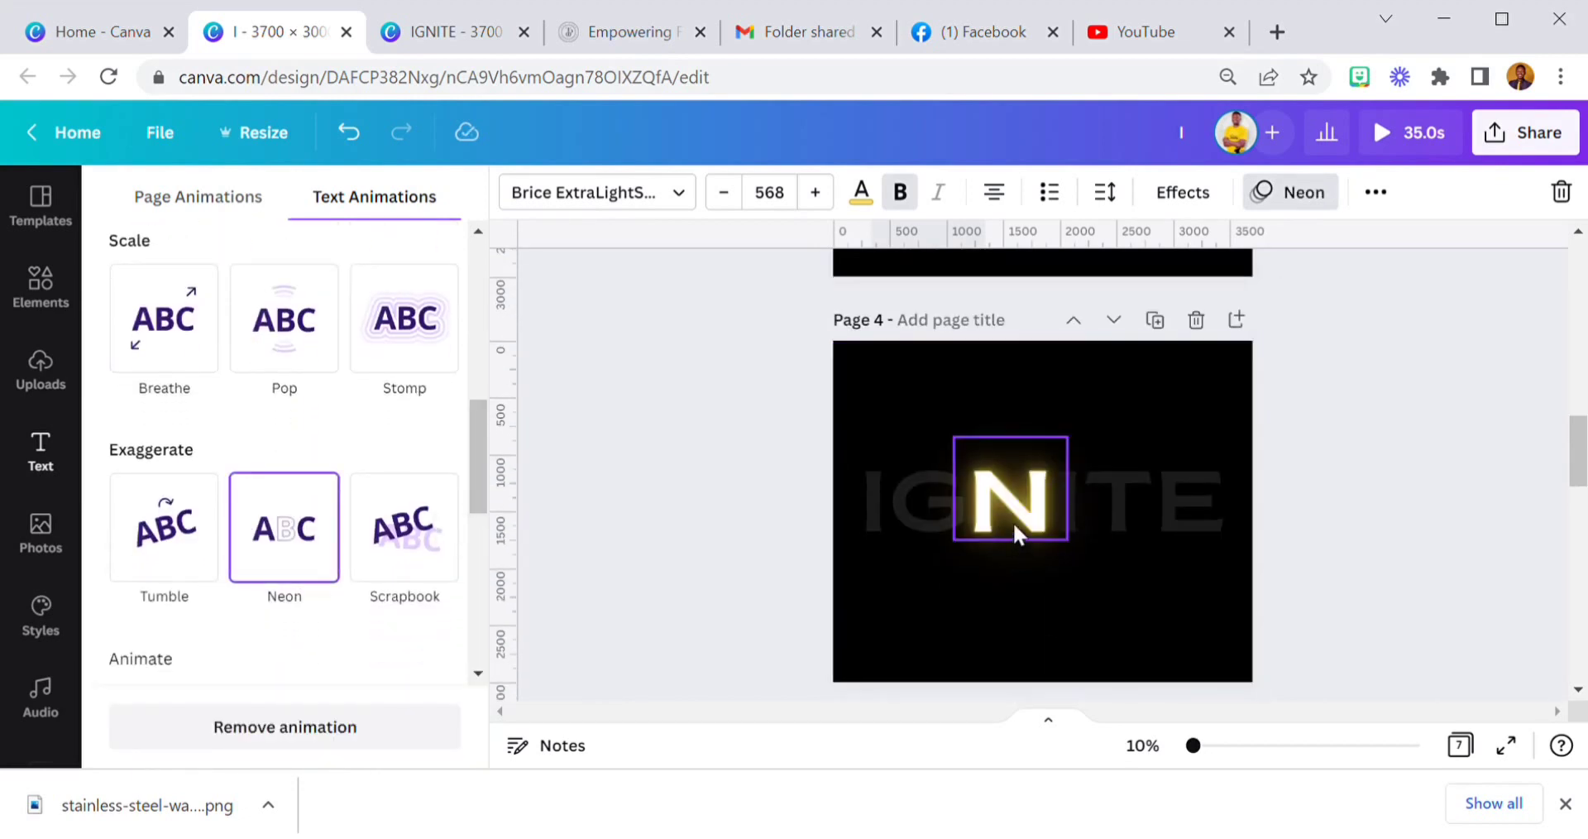
pyautogui.scroll(-1, 364, 557)
pyautogui.scroll(-1, 1152, 584)
pyautogui.scroll(-4, 1152, 583)
pyautogui.click(285, 726)
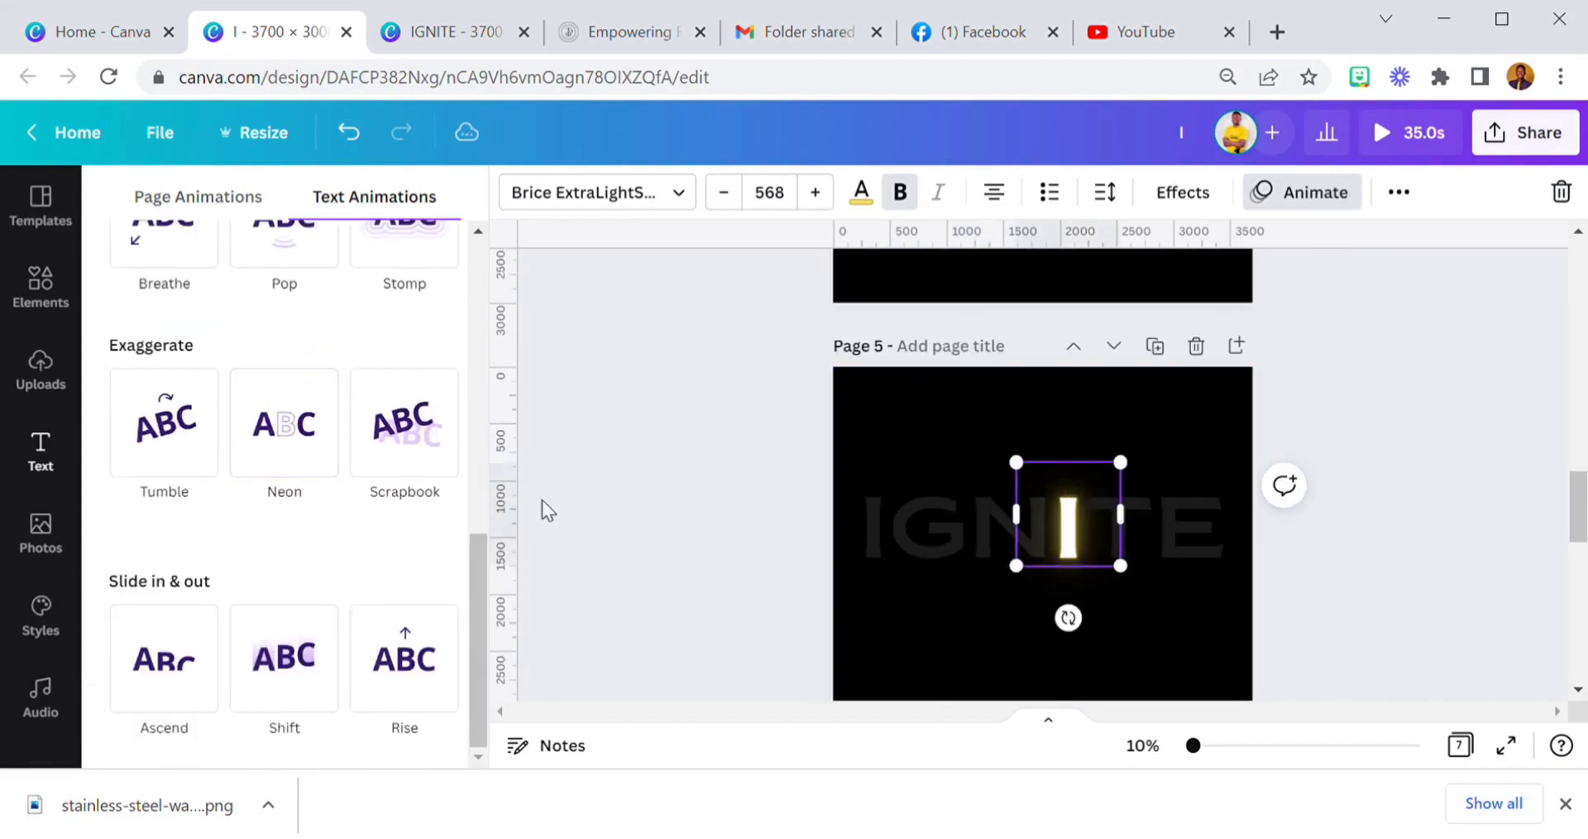
pyautogui.click(280, 467)
# - Give the T on page 6 and the E on page 7 the Neon animation
pyautogui.scroll(-4, 1024, 620)
pyautogui.click(1129, 554)
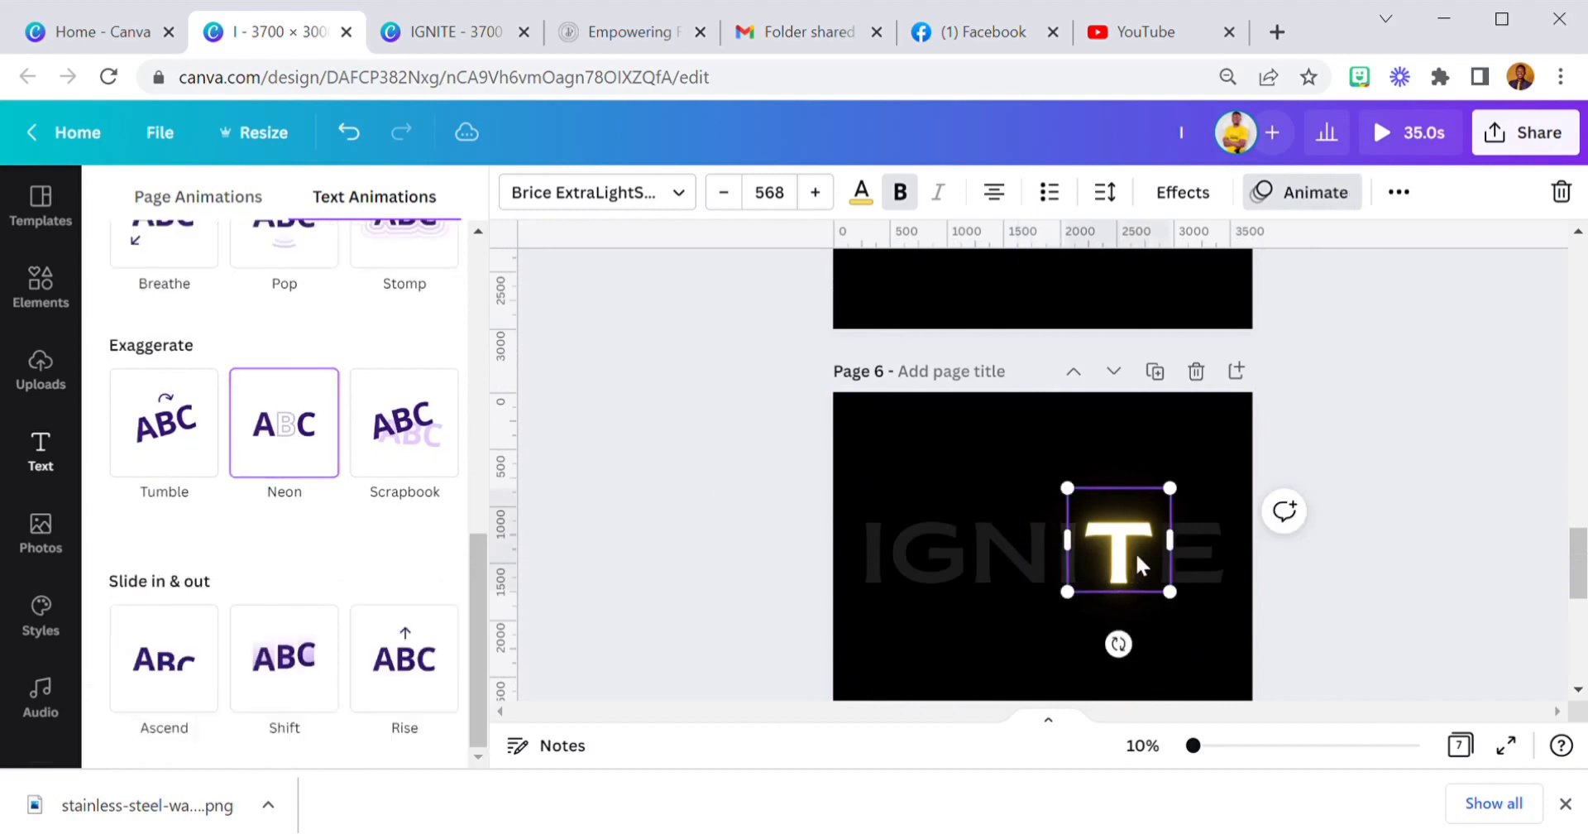
pyautogui.click(331, 463)
pyautogui.scroll(-4, 851, 489)
pyautogui.click(1191, 571)
pyautogui.click(320, 449)
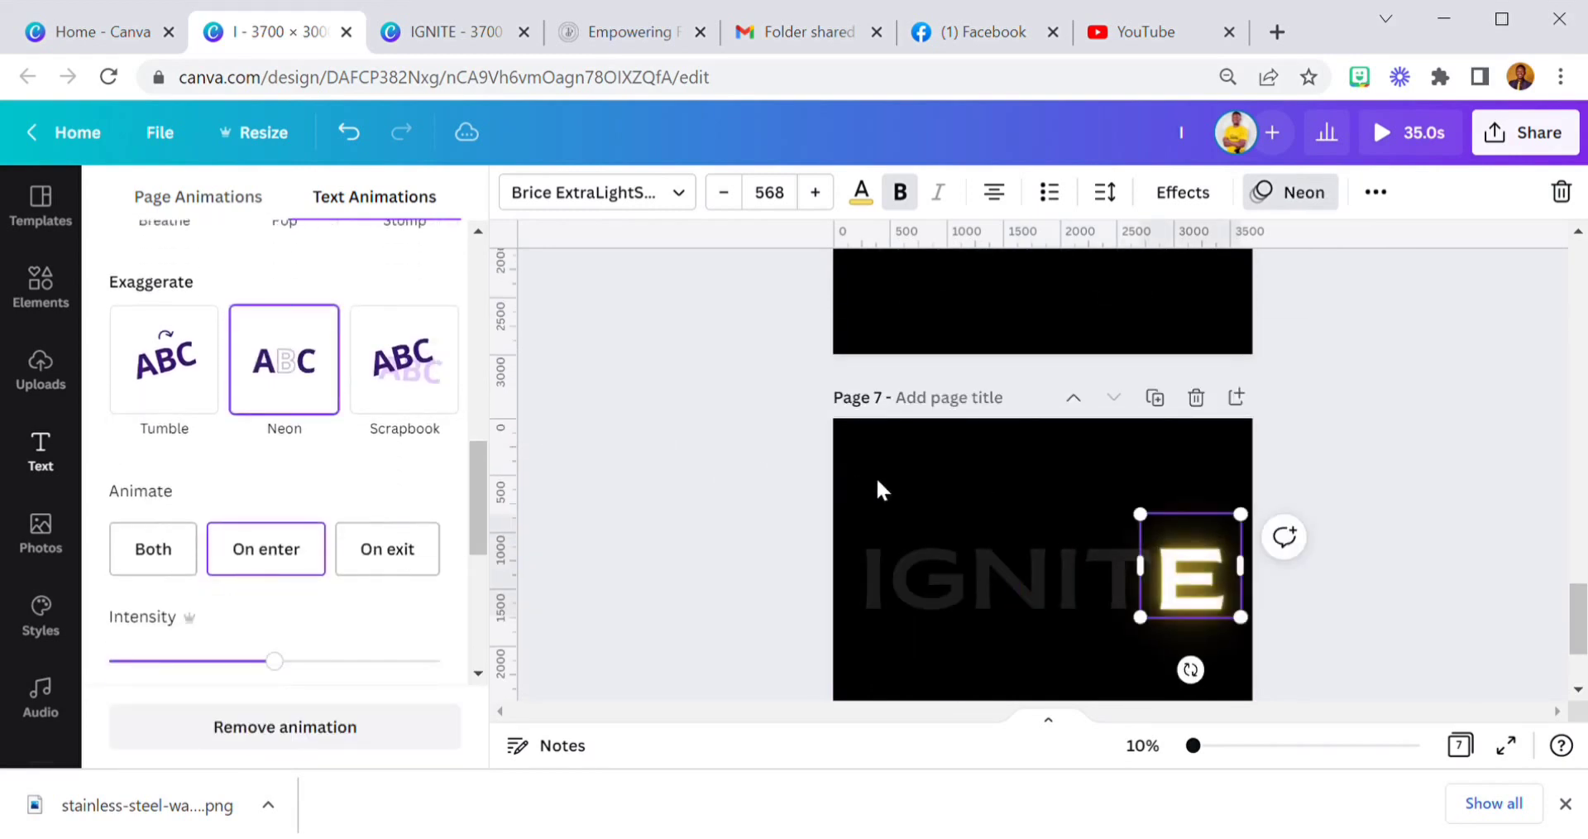
# - Close the animation choices and reselect page 2, its I, and the I on page 1
pyautogui.scroll(8, 1034, 521)
pyautogui.scroll(10, 1040, 517)
pyautogui.scroll(5, 1094, 453)
pyautogui.scroll(-2, 1138, 450)
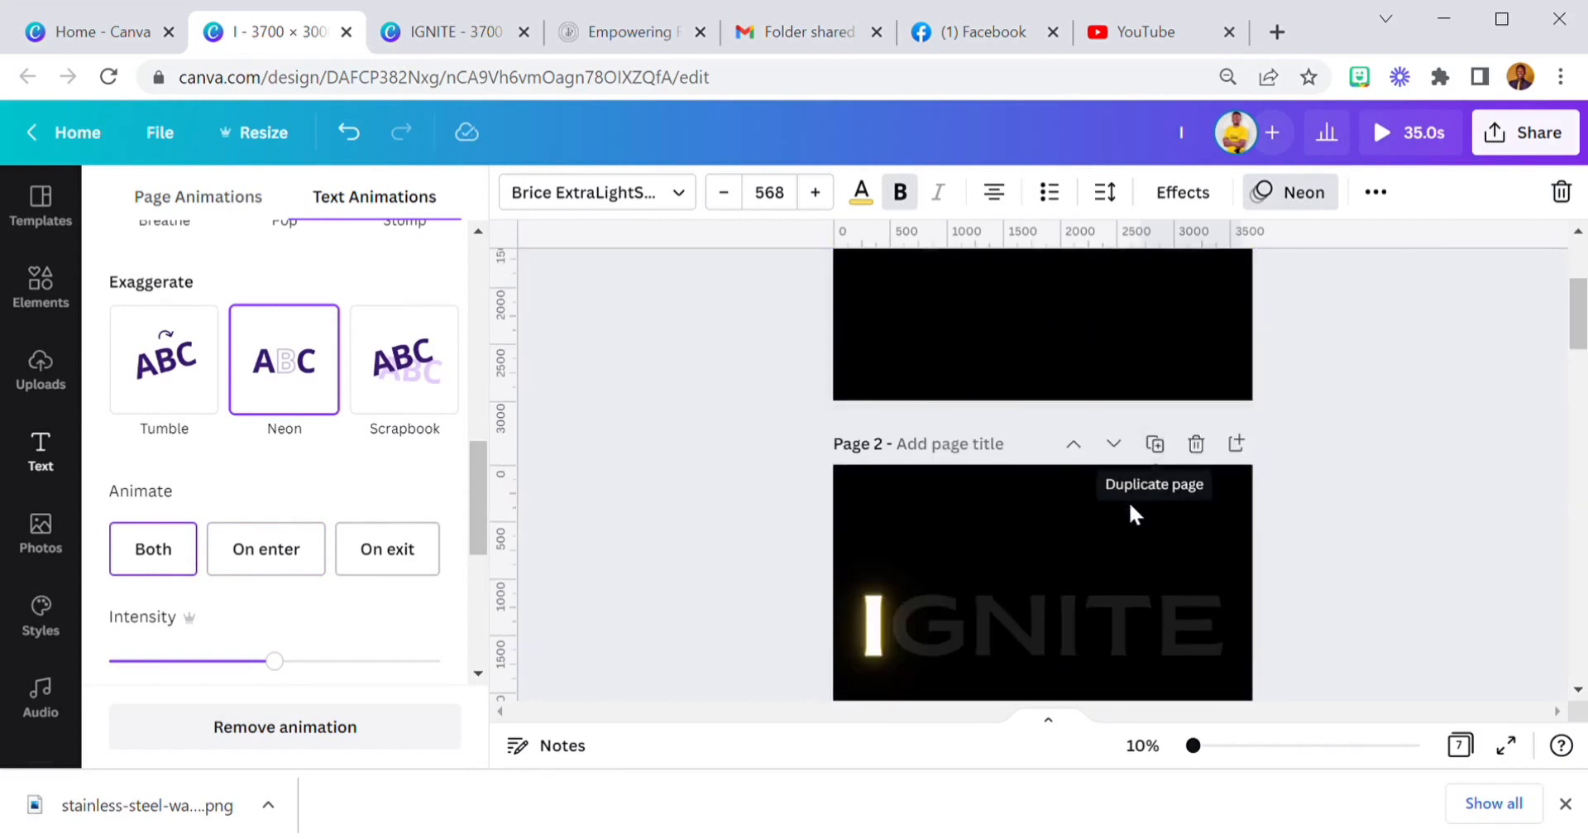
pyautogui.scroll(-2, 1127, 538)
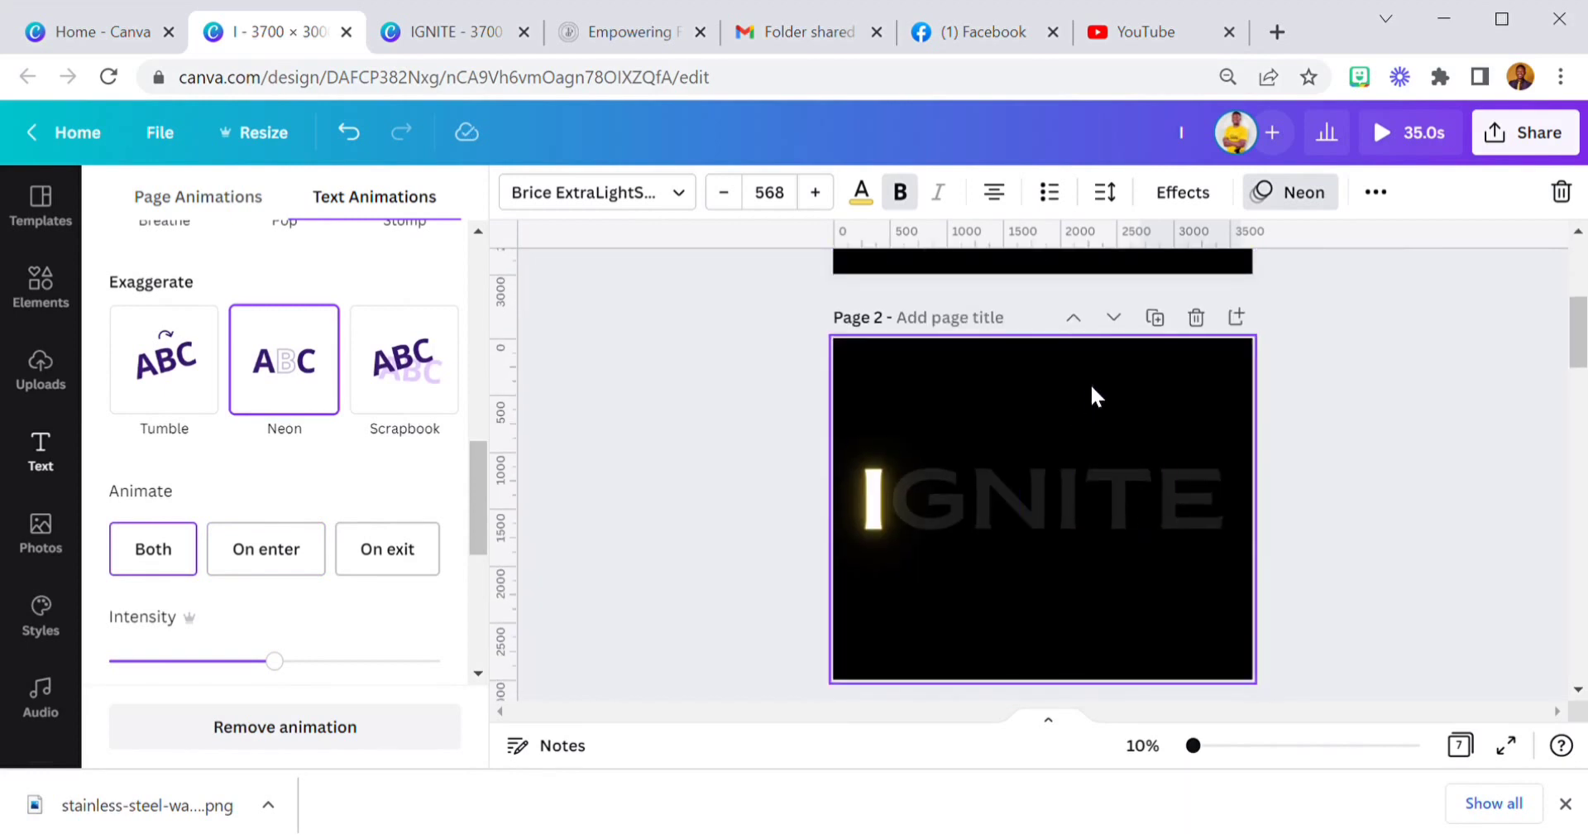
pyautogui.click(1282, 192)
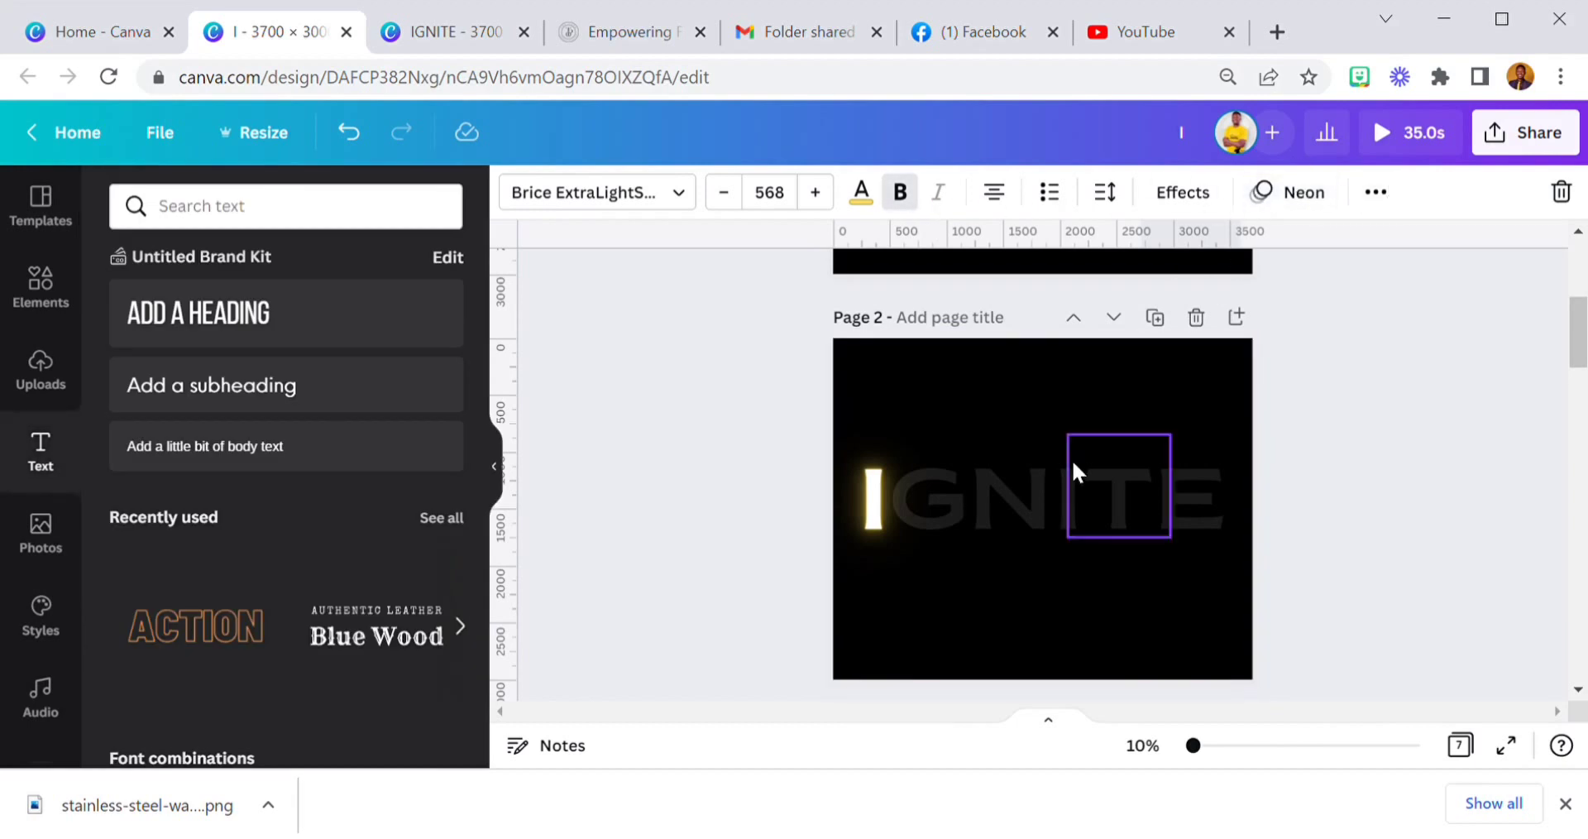
pyautogui.click(1035, 438)
pyautogui.click(883, 457)
pyautogui.click(930, 380)
pyautogui.scroll(5, 930, 381)
pyautogui.click(854, 414)
# - Apply a 1.0 s duration to all seven pages, making the design 7.0 s
pyautogui.click(970, 339)
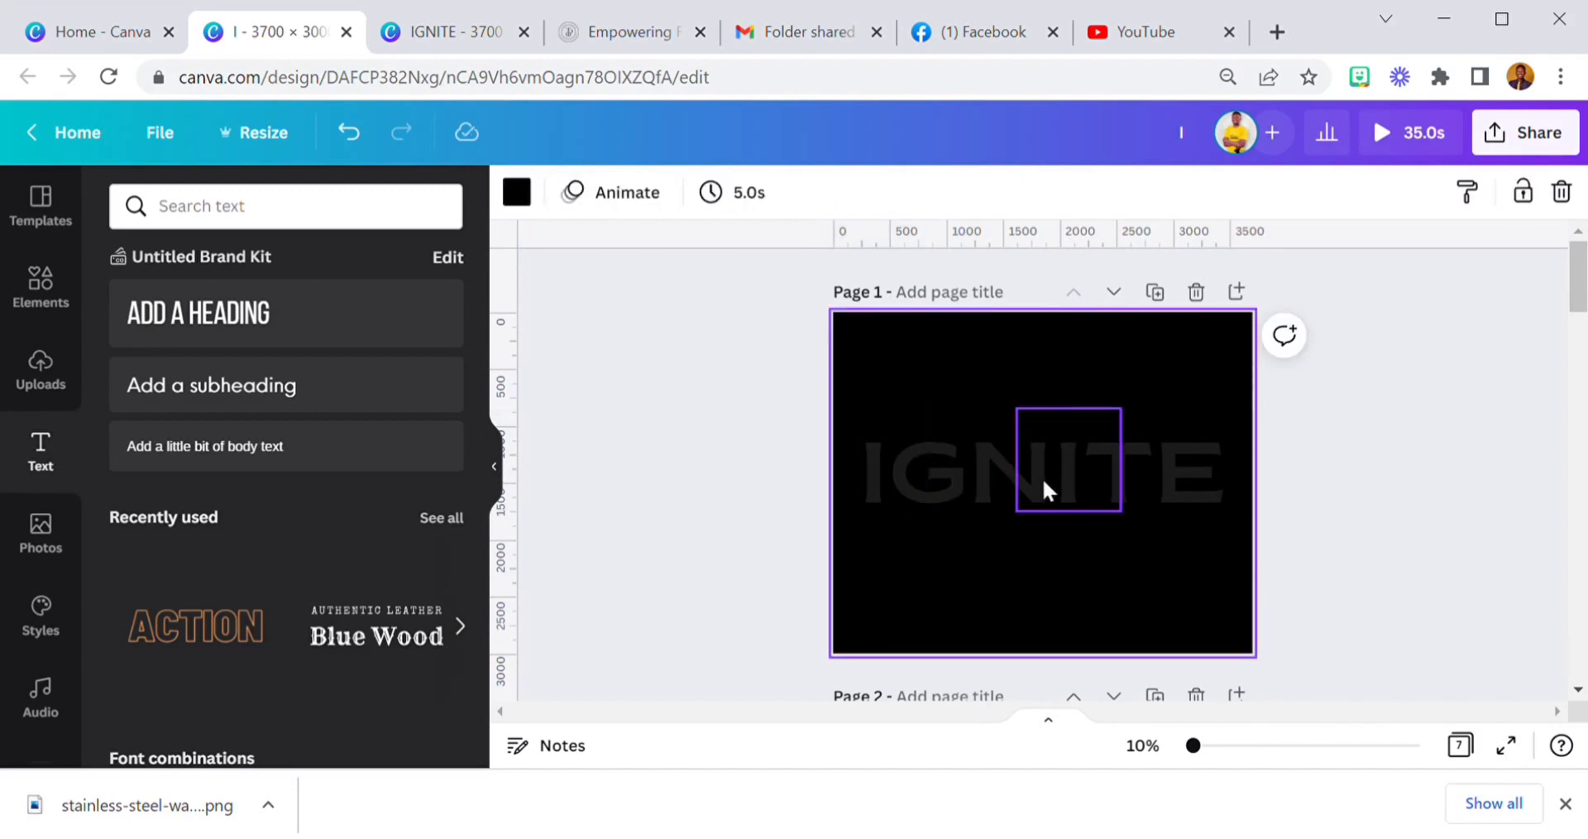
pyautogui.scroll(-3, 1129, 517)
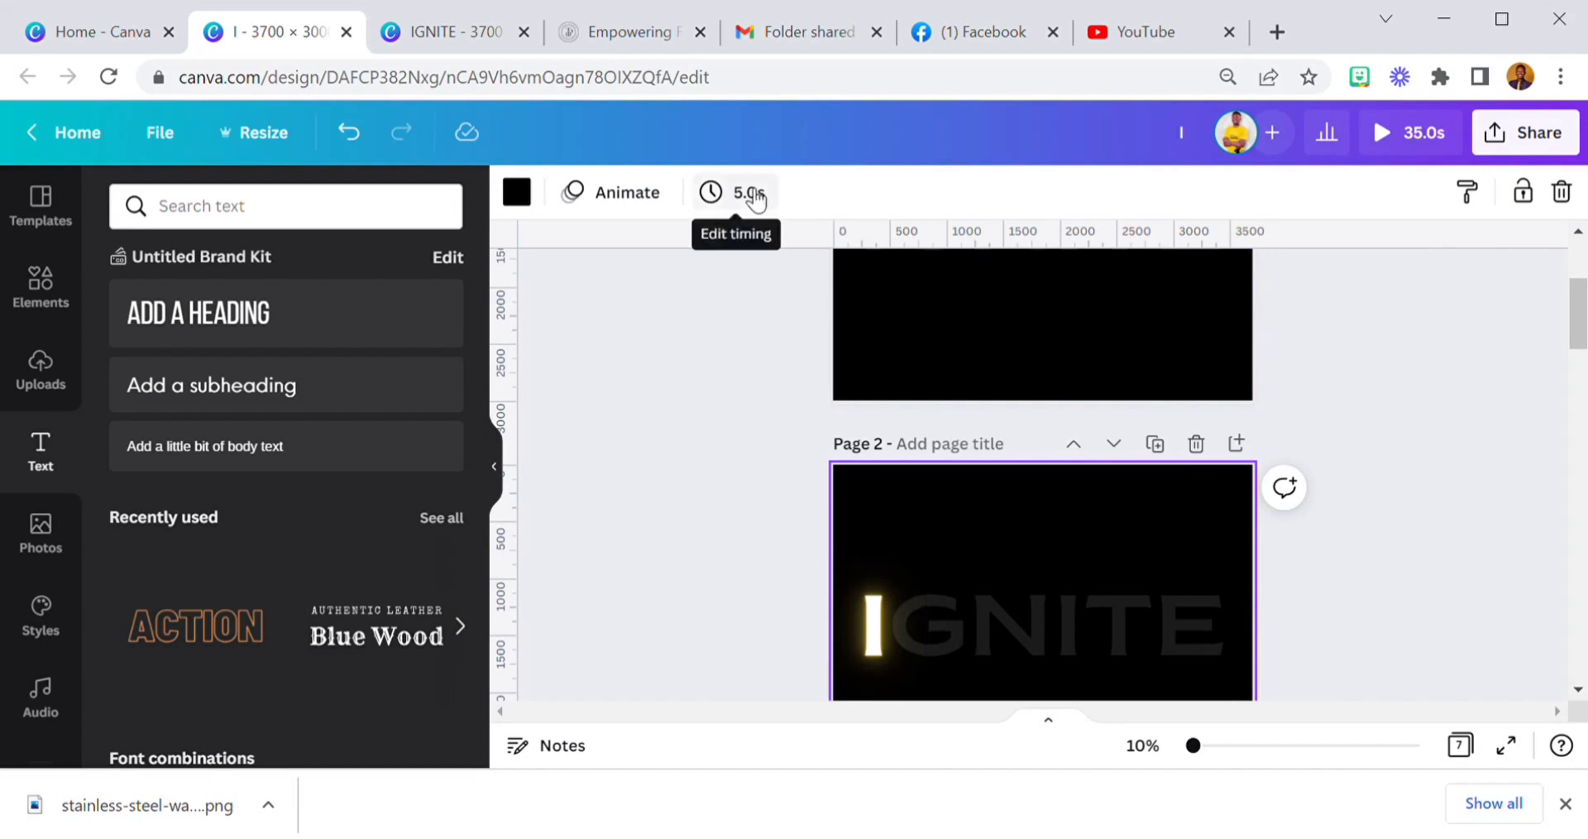
pyautogui.click(754, 195)
pyautogui.write('1')
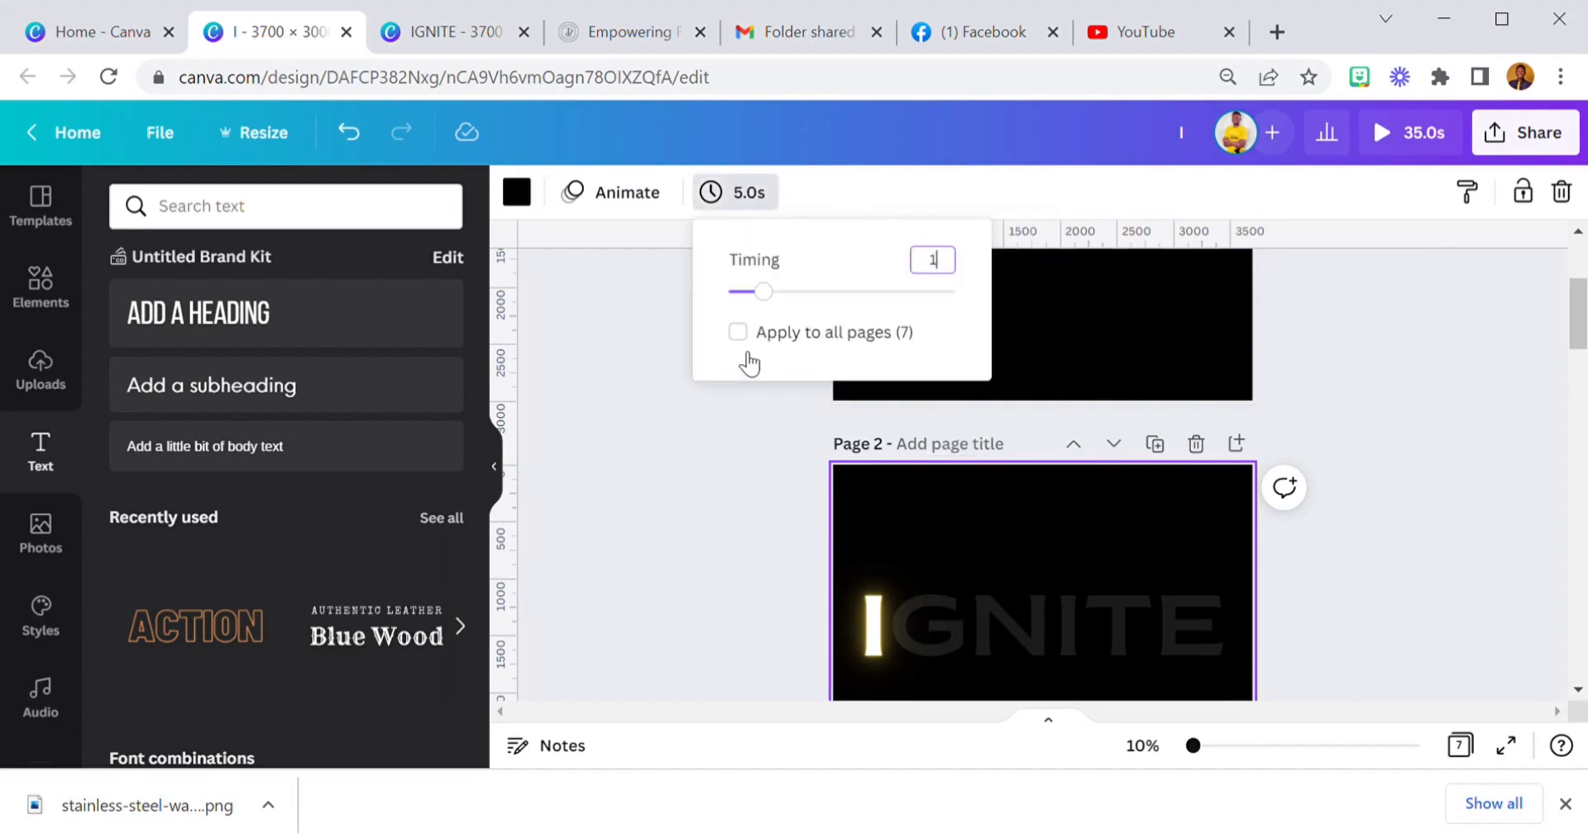
pyautogui.click(745, 345)
pyautogui.click(747, 598)
pyautogui.scroll(-10, 895, 570)
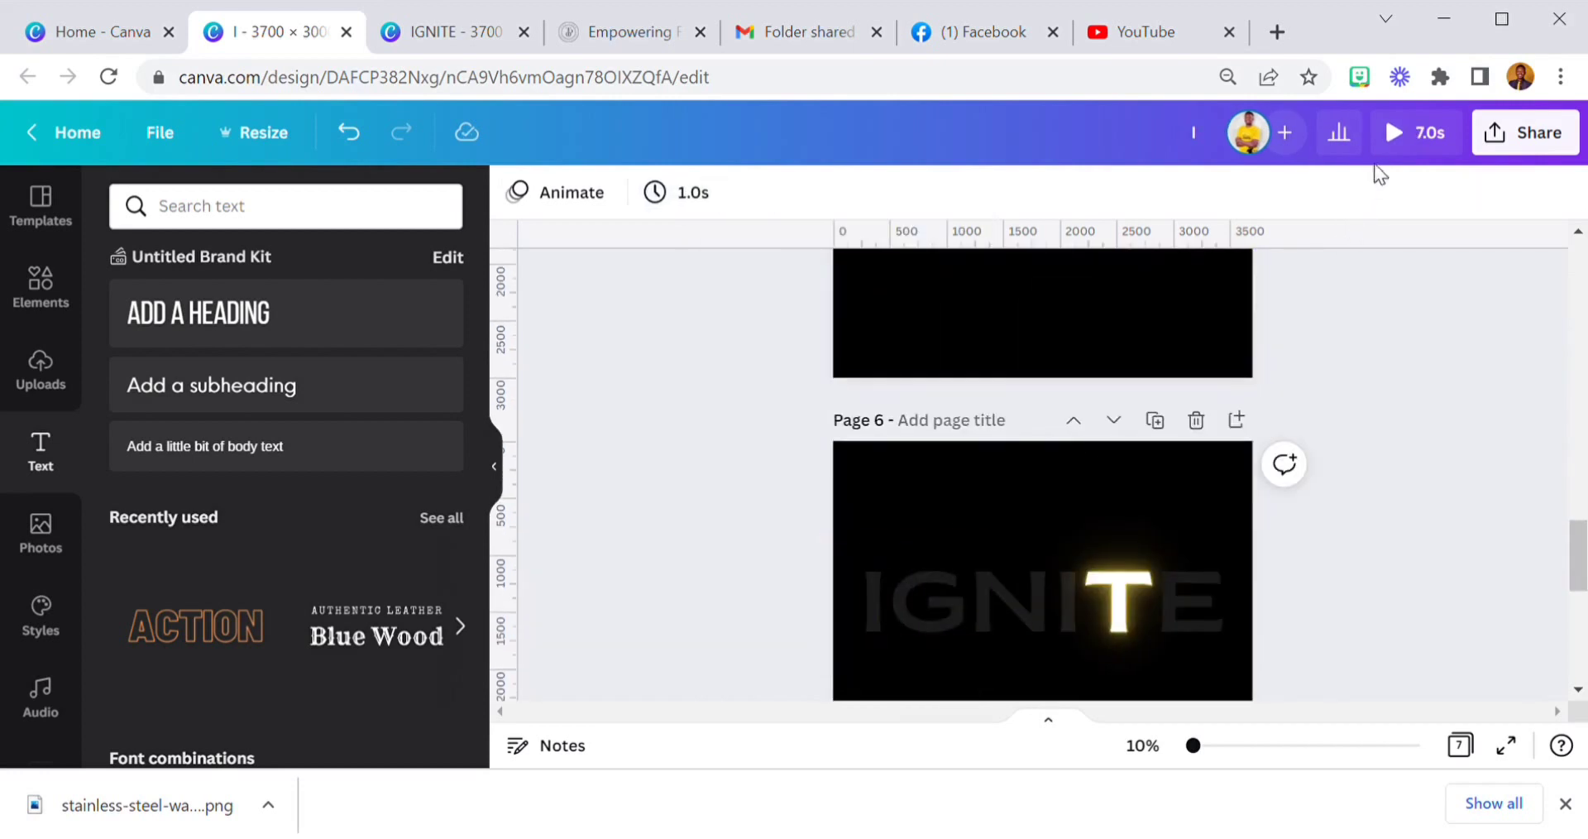
pyautogui.click(1397, 132)
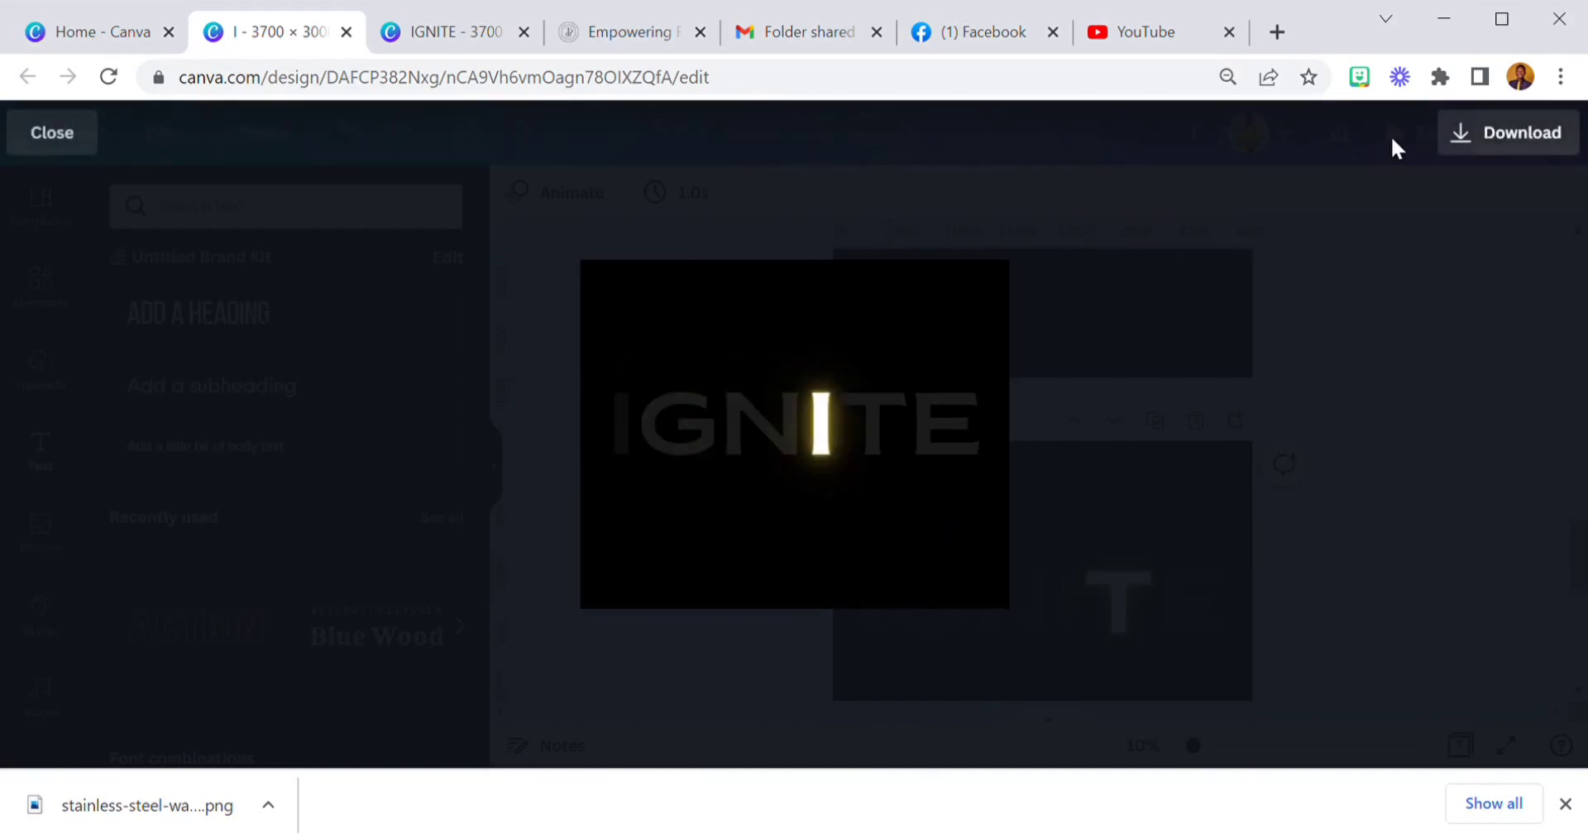
pyautogui.click(1396, 377)
# - Scroll back to page 2 and duplicate it
pyautogui.scroll(-3, 1198, 440)
pyautogui.scroll(3, 1162, 484)
pyautogui.scroll(-3, 1109, 520)
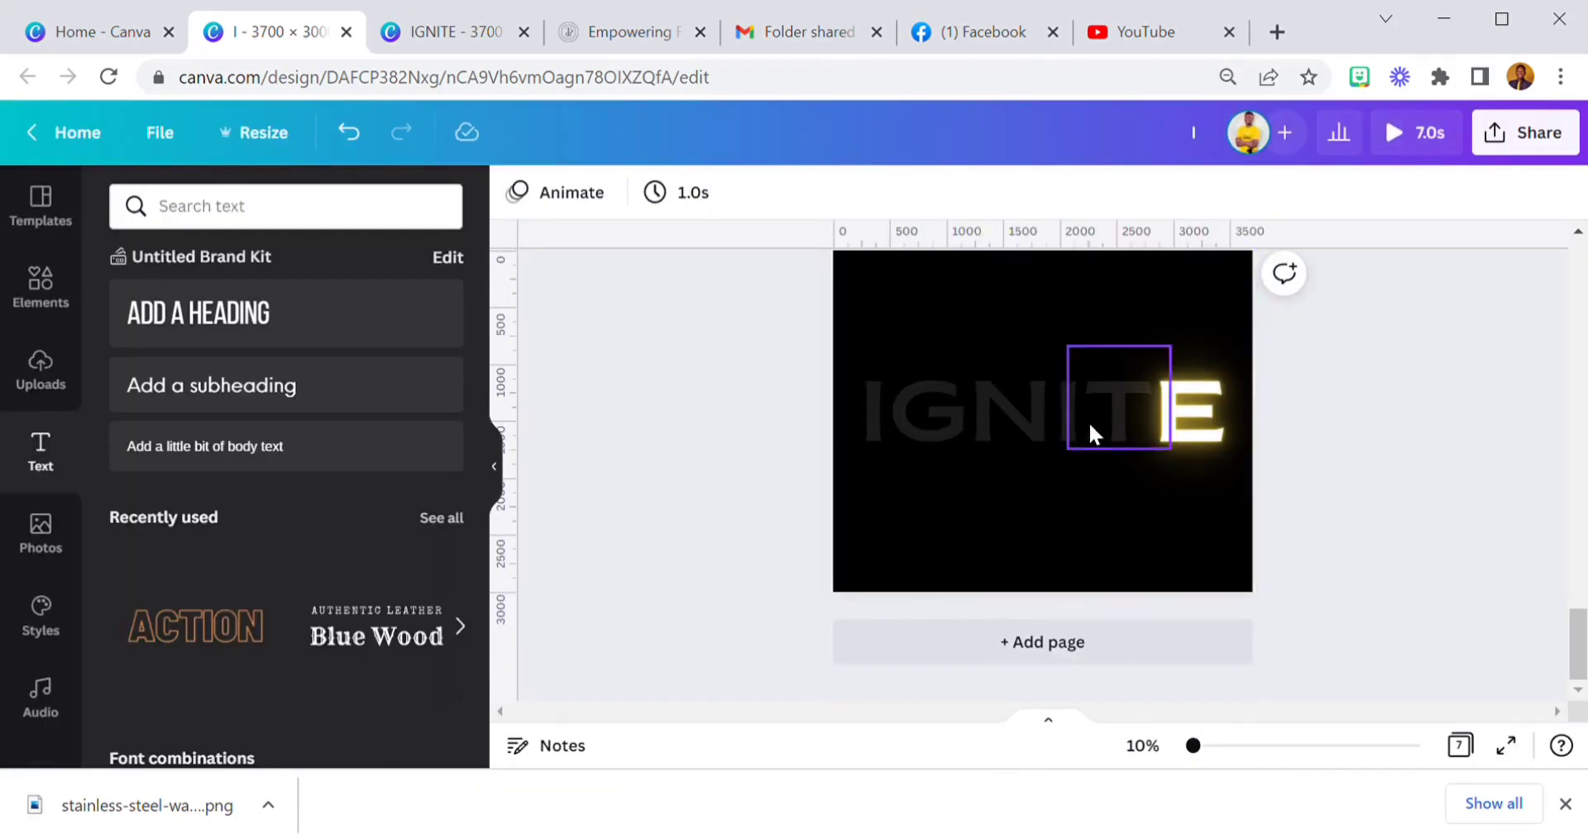
pyautogui.scroll(1, 1092, 424)
pyautogui.scroll(2, 1095, 400)
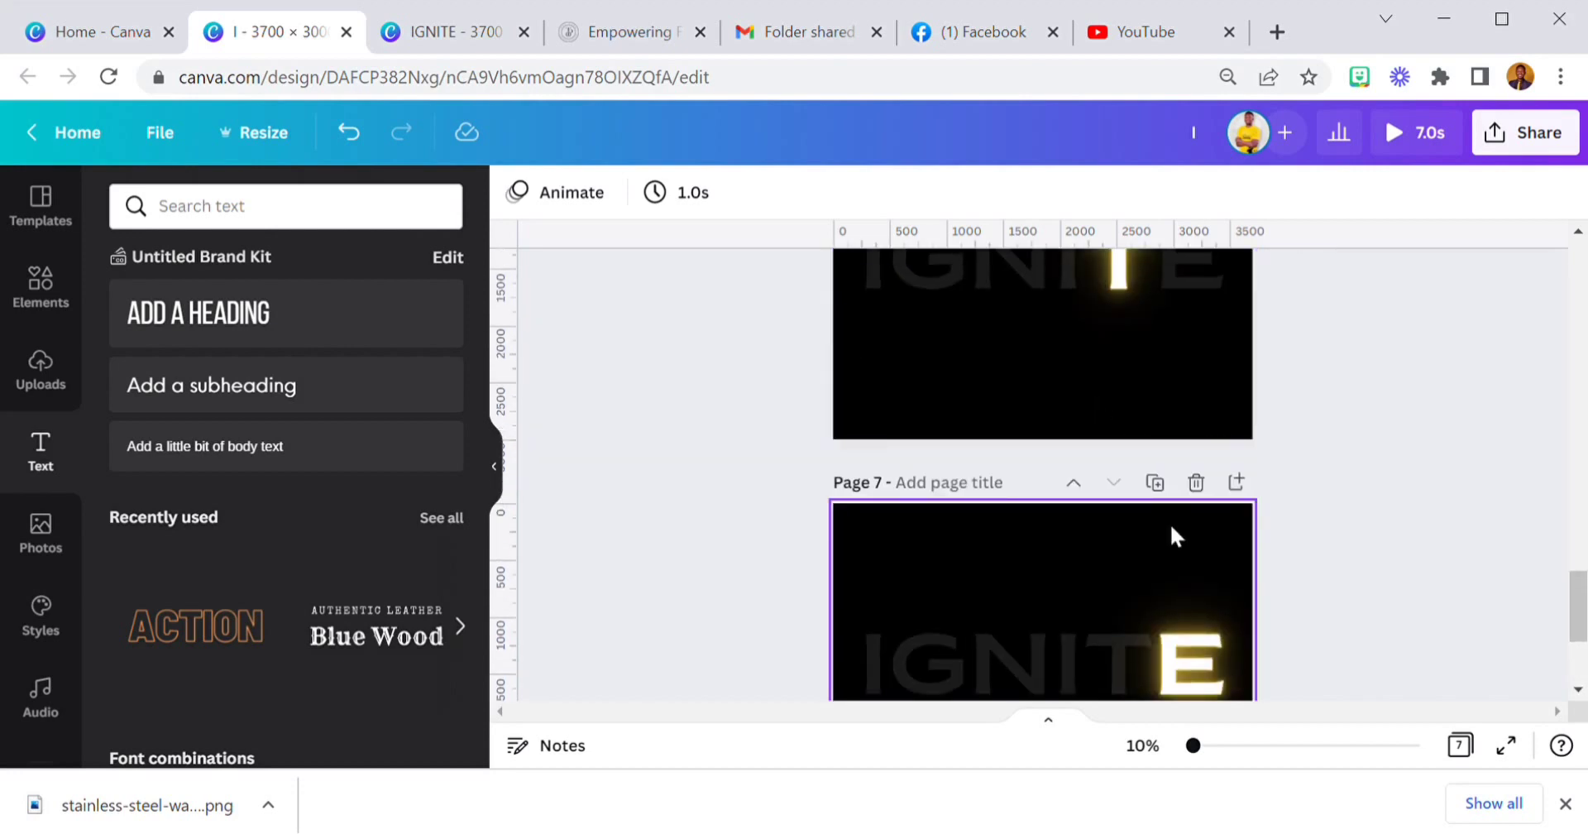
pyautogui.scroll(-3, 1170, 522)
pyautogui.scroll(2, 1158, 455)
pyautogui.scroll(1, 1153, 413)
pyautogui.scroll(4, 1158, 455)
pyautogui.scroll(6, 1153, 455)
pyautogui.scroll(10, 1150, 455)
pyautogui.click(1156, 356)
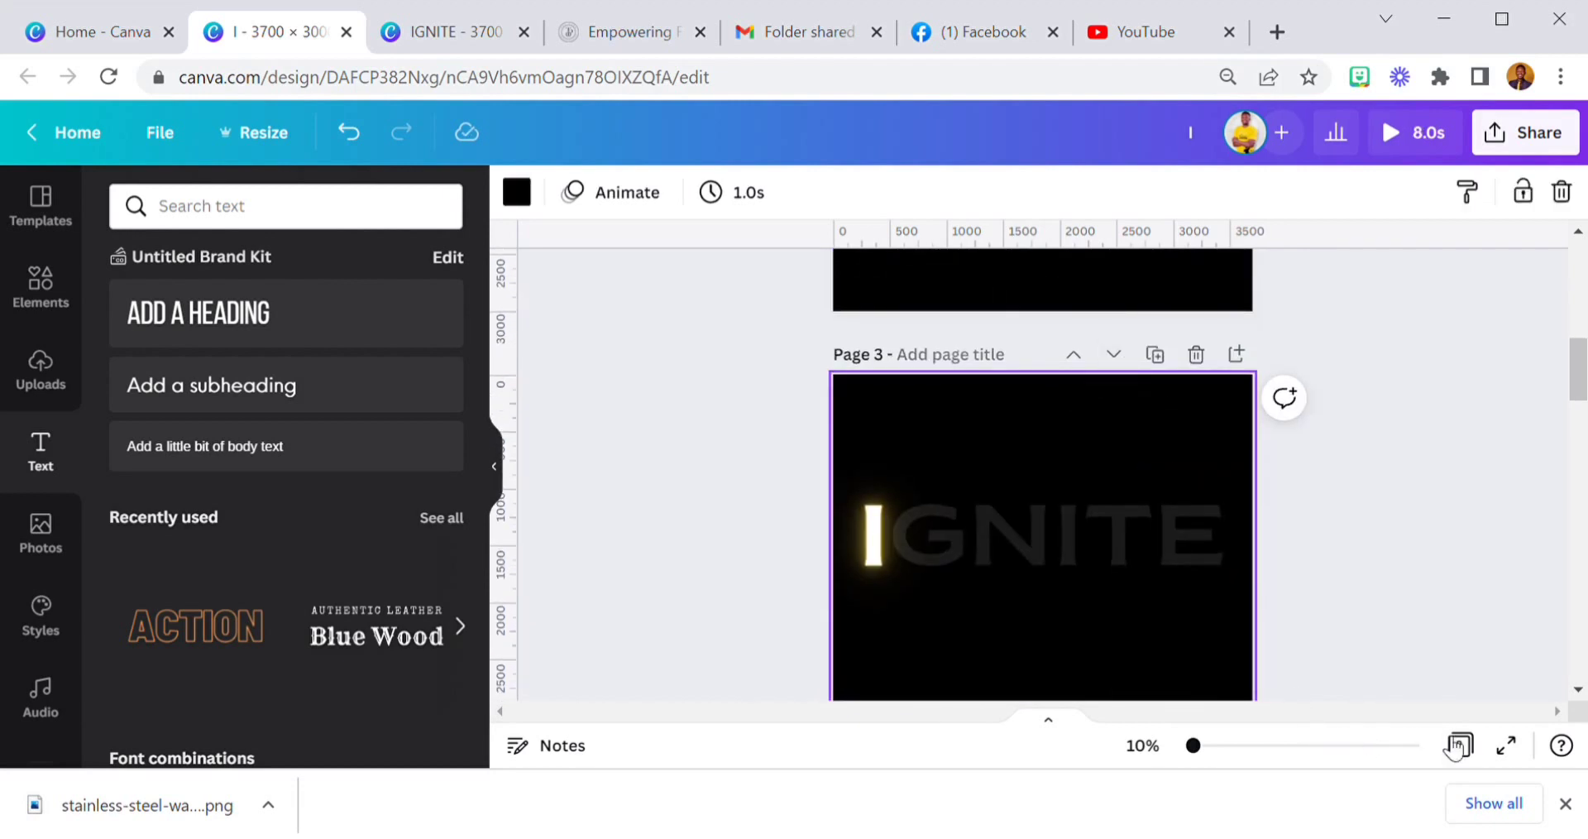
# - In Grid view, move the page 2 copy after page 7 as page 8
pyautogui.click(1459, 745)
pyautogui.moveTo(730, 337); pyautogui.dragTo(581, 591)
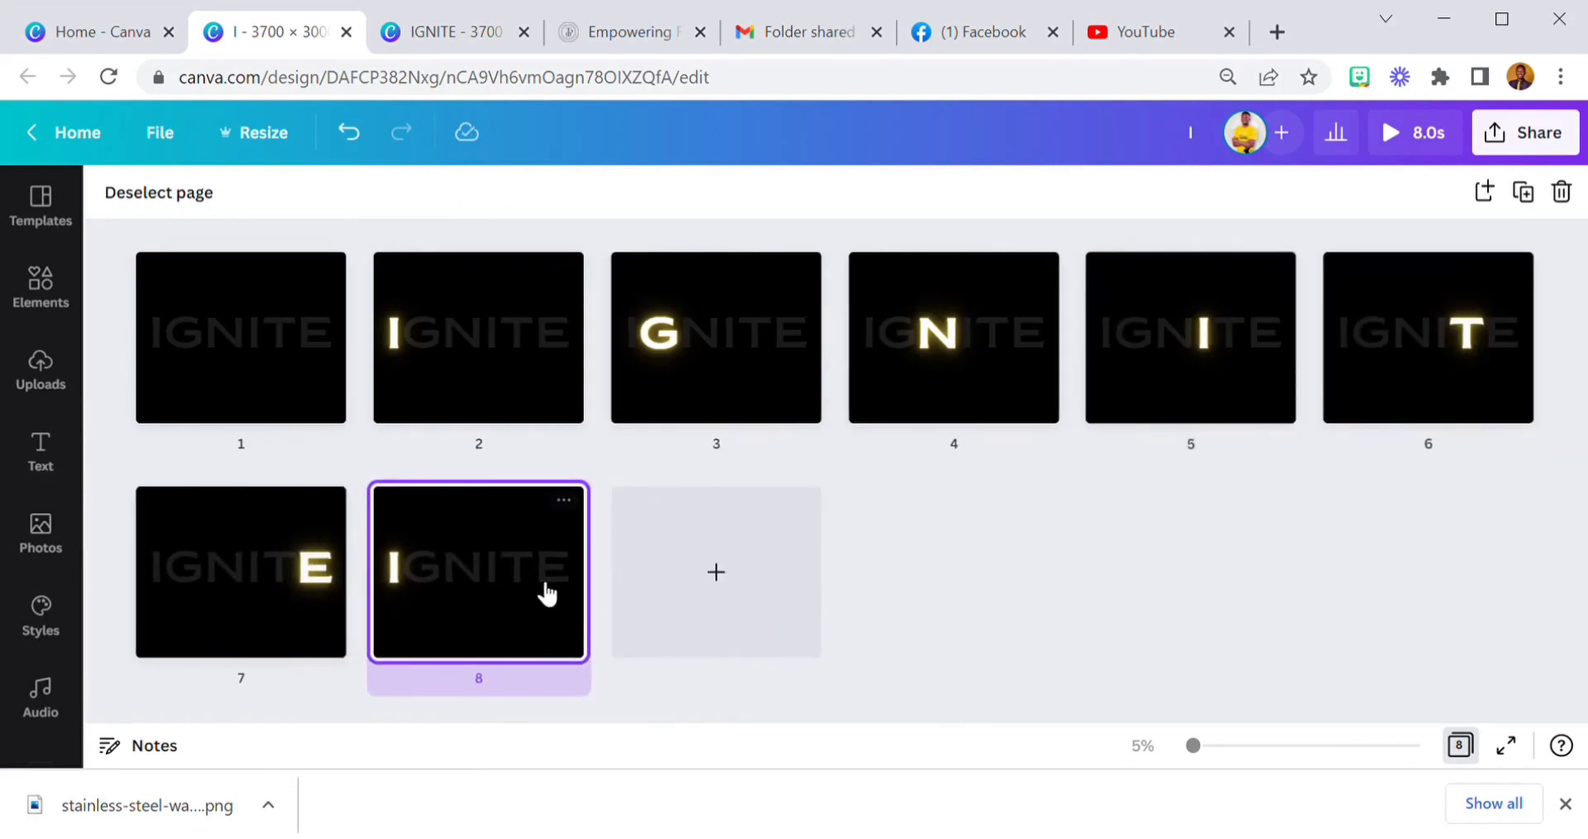
pyautogui.doubleClick(531, 614)
pyautogui.click(889, 488)
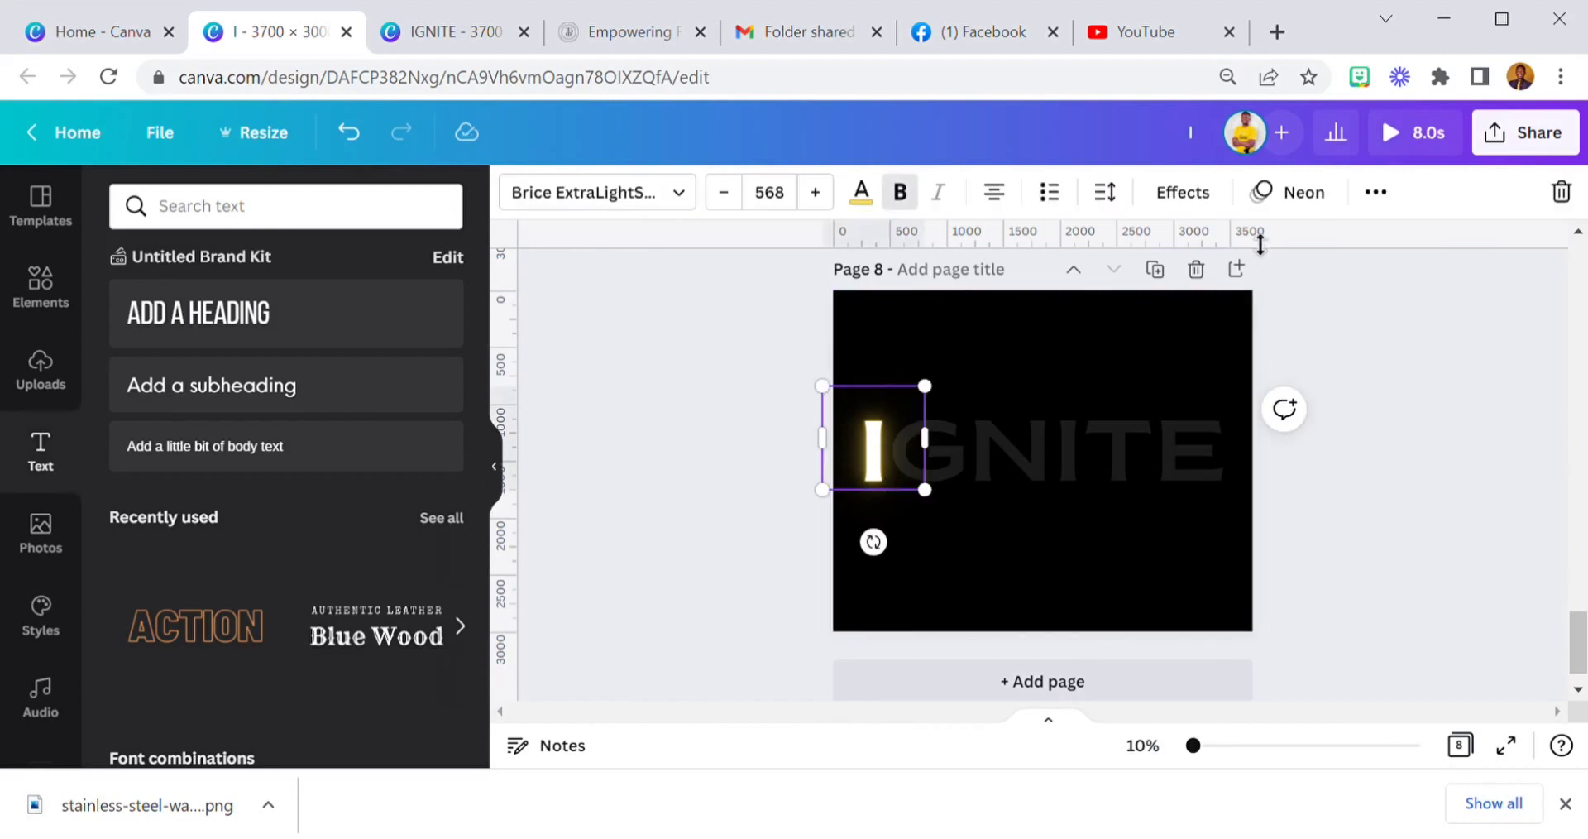
pyautogui.click(951, 556)
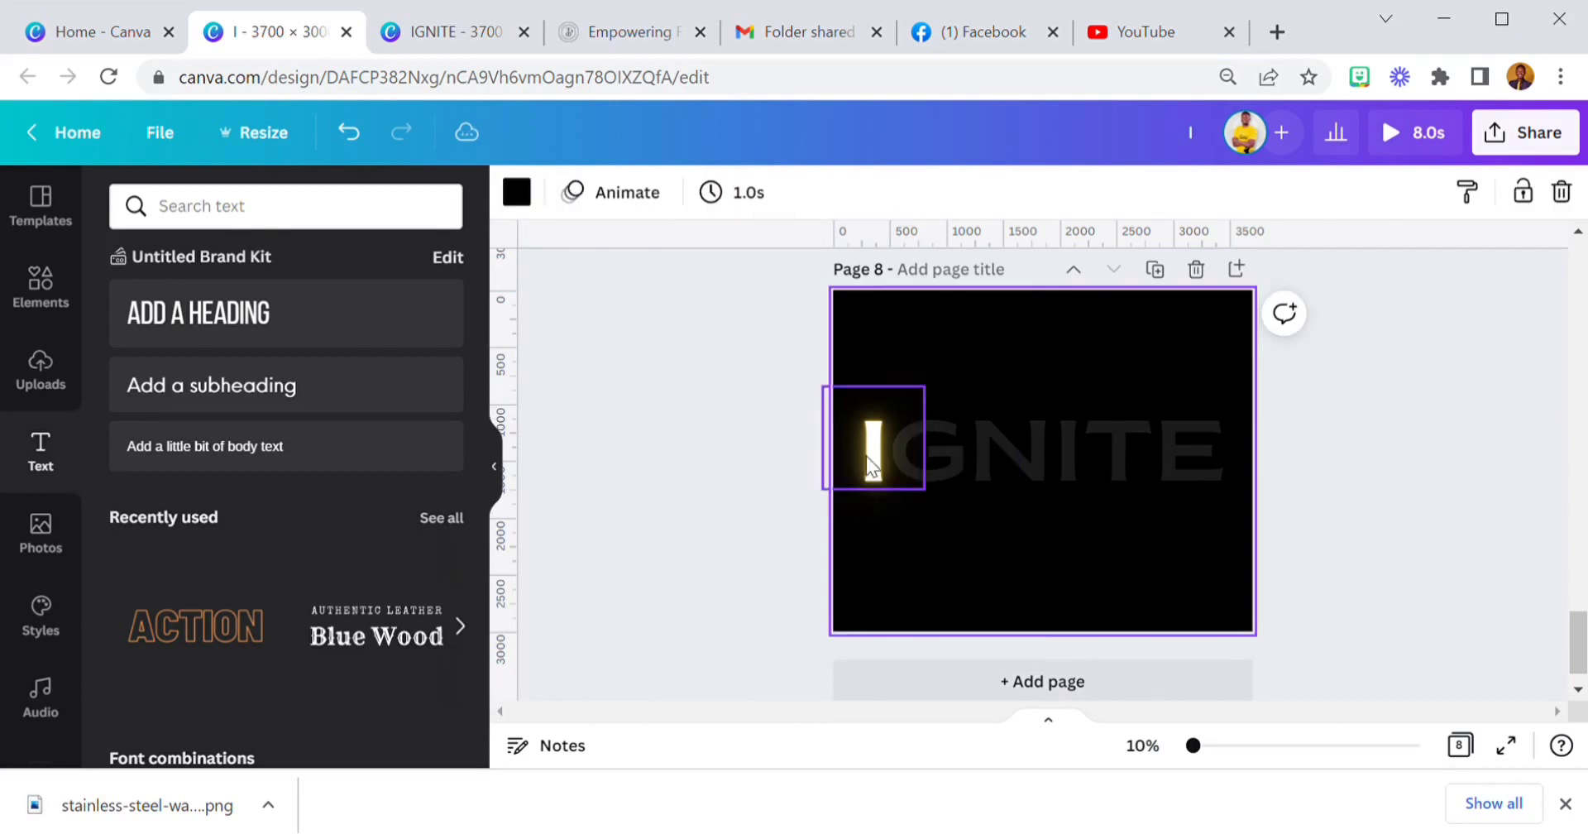
# - Duplicate page 8 into page 9 and give its IG text a yellow Neon effect
pyautogui.click(1158, 270)
pyautogui.click(938, 469)
pyautogui.click(1184, 194)
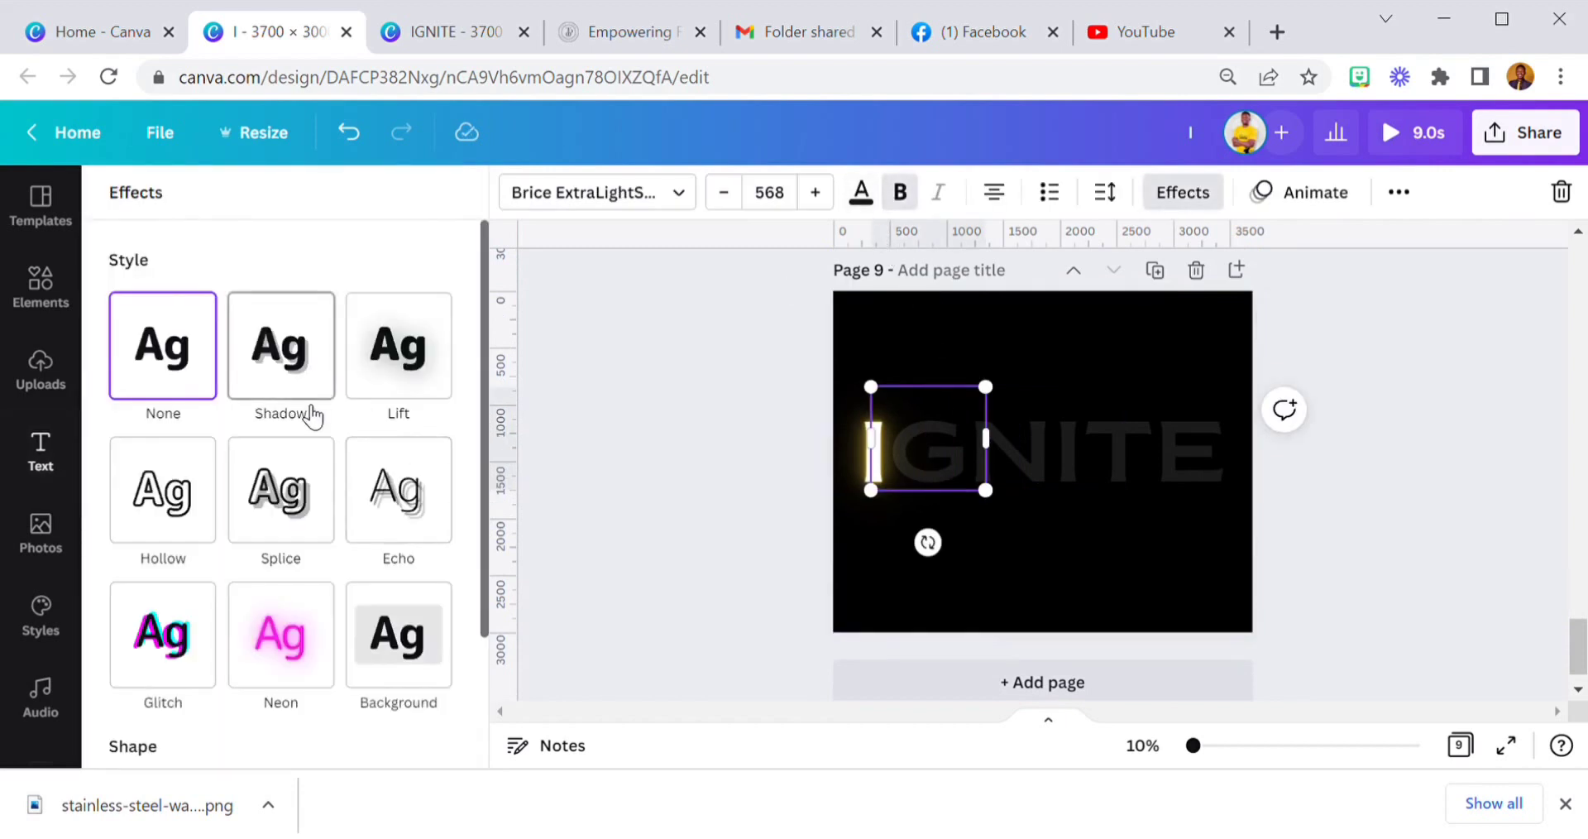
pyautogui.click(315, 619)
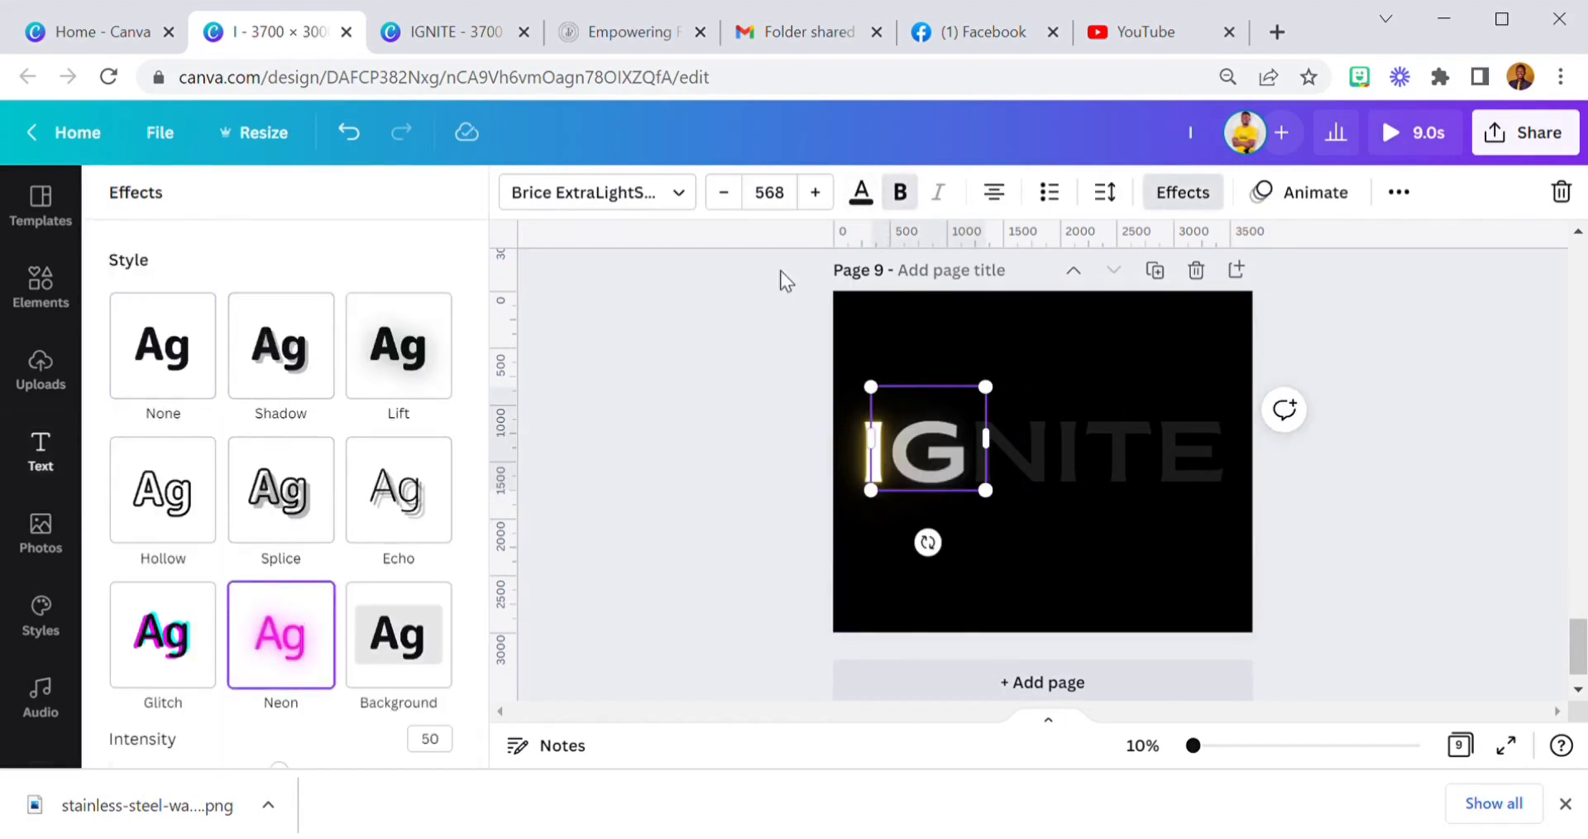
pyautogui.click(864, 195)
pyautogui.click(315, 312)
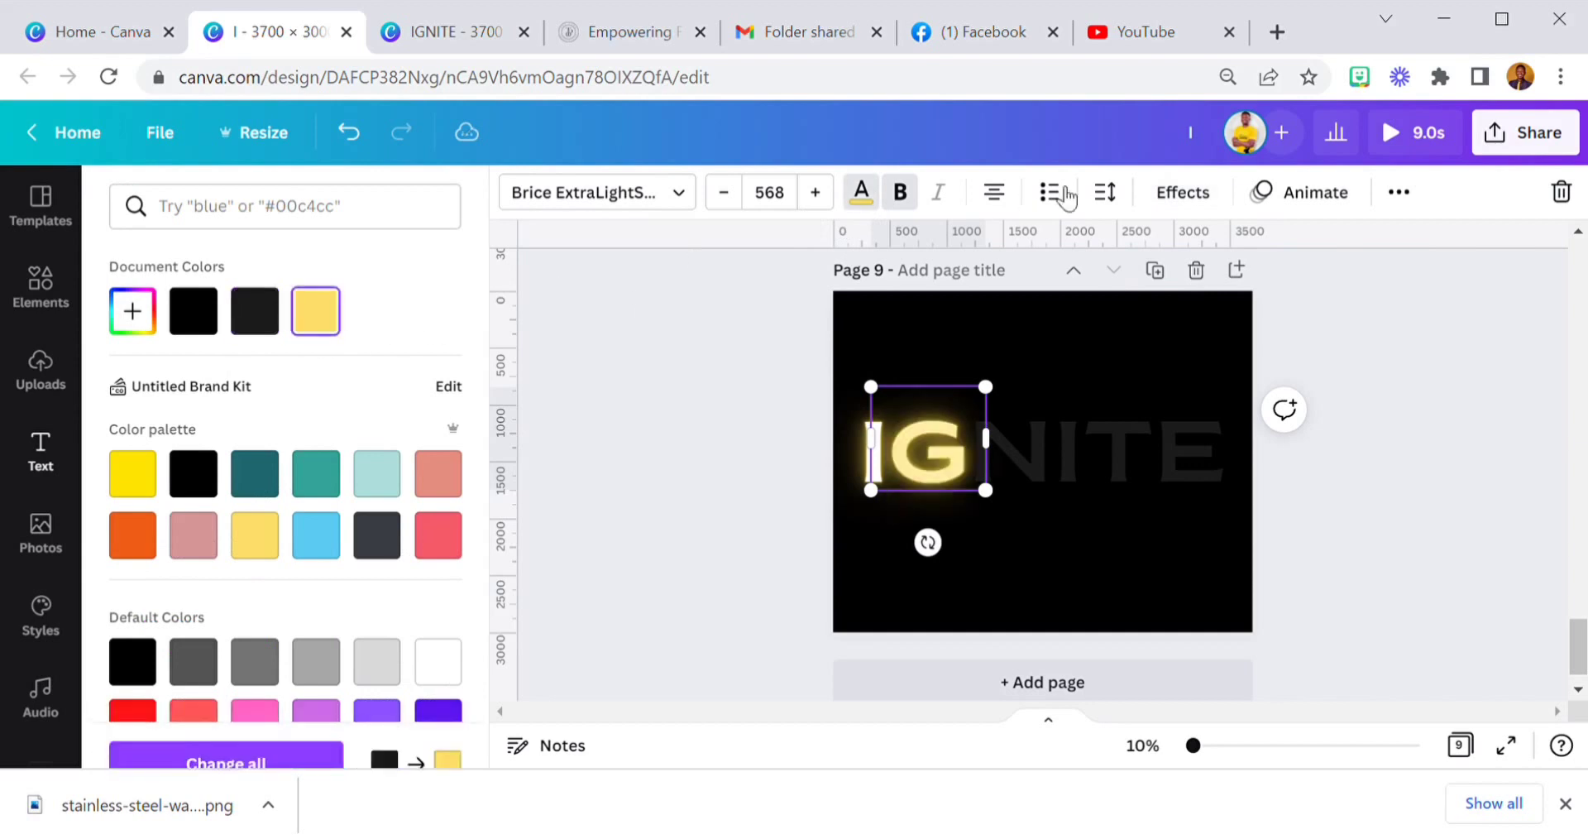
# - Raise the IG text's neon glow intensity to 100
pyautogui.click(1174, 198)
pyautogui.scroll(-1, 326, 641)
pyautogui.scroll(-2, 326, 641)
pyautogui.moveTo(298, 651); pyautogui.dragTo(573, 664)
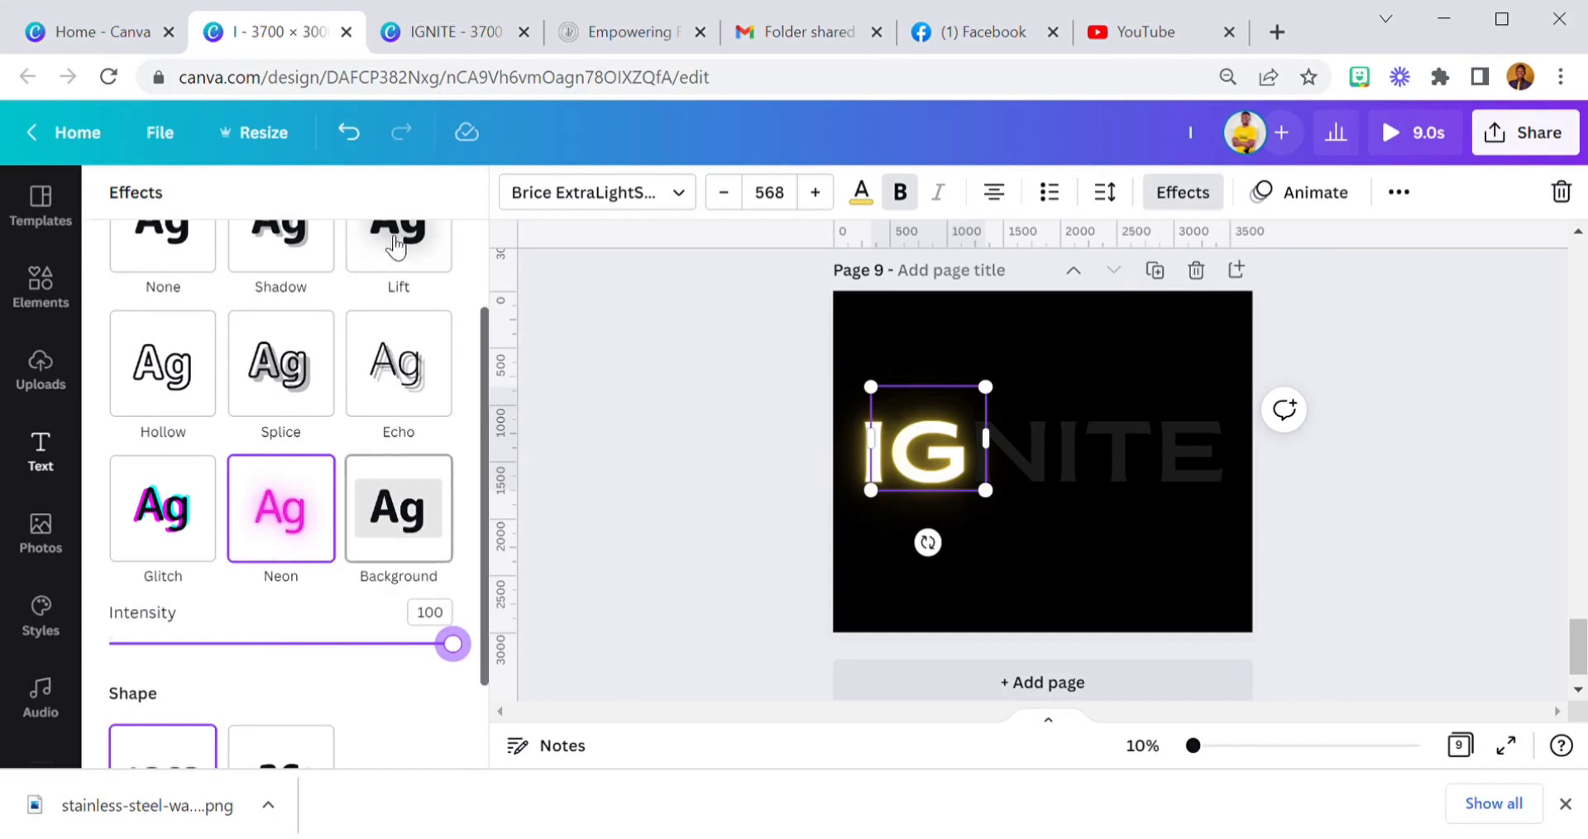
pyautogui.click(367, 129)
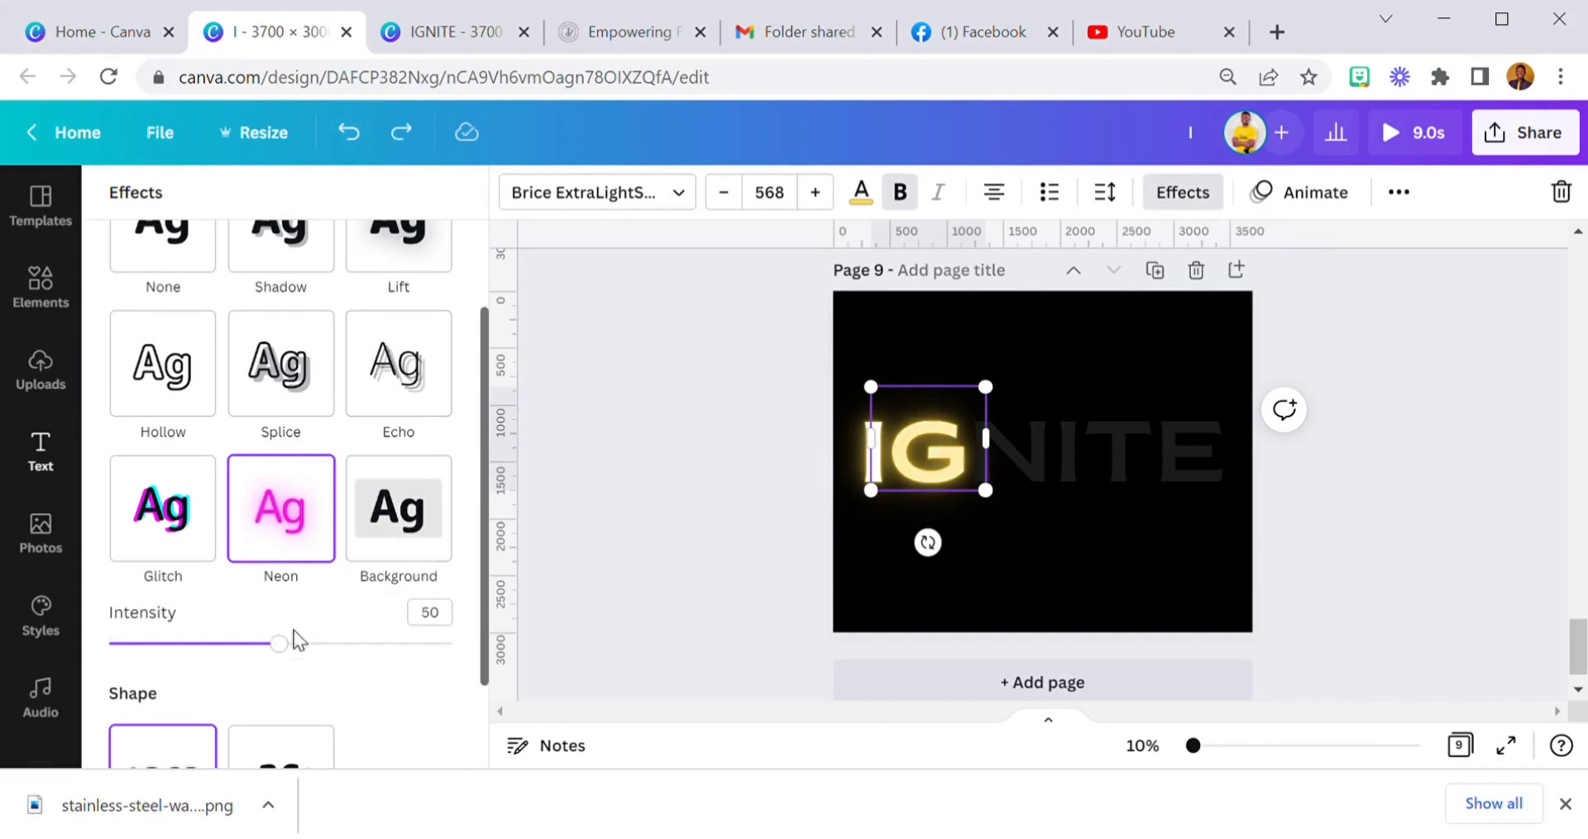
pyautogui.moveTo(351, 664); pyautogui.dragTo(536, 666)
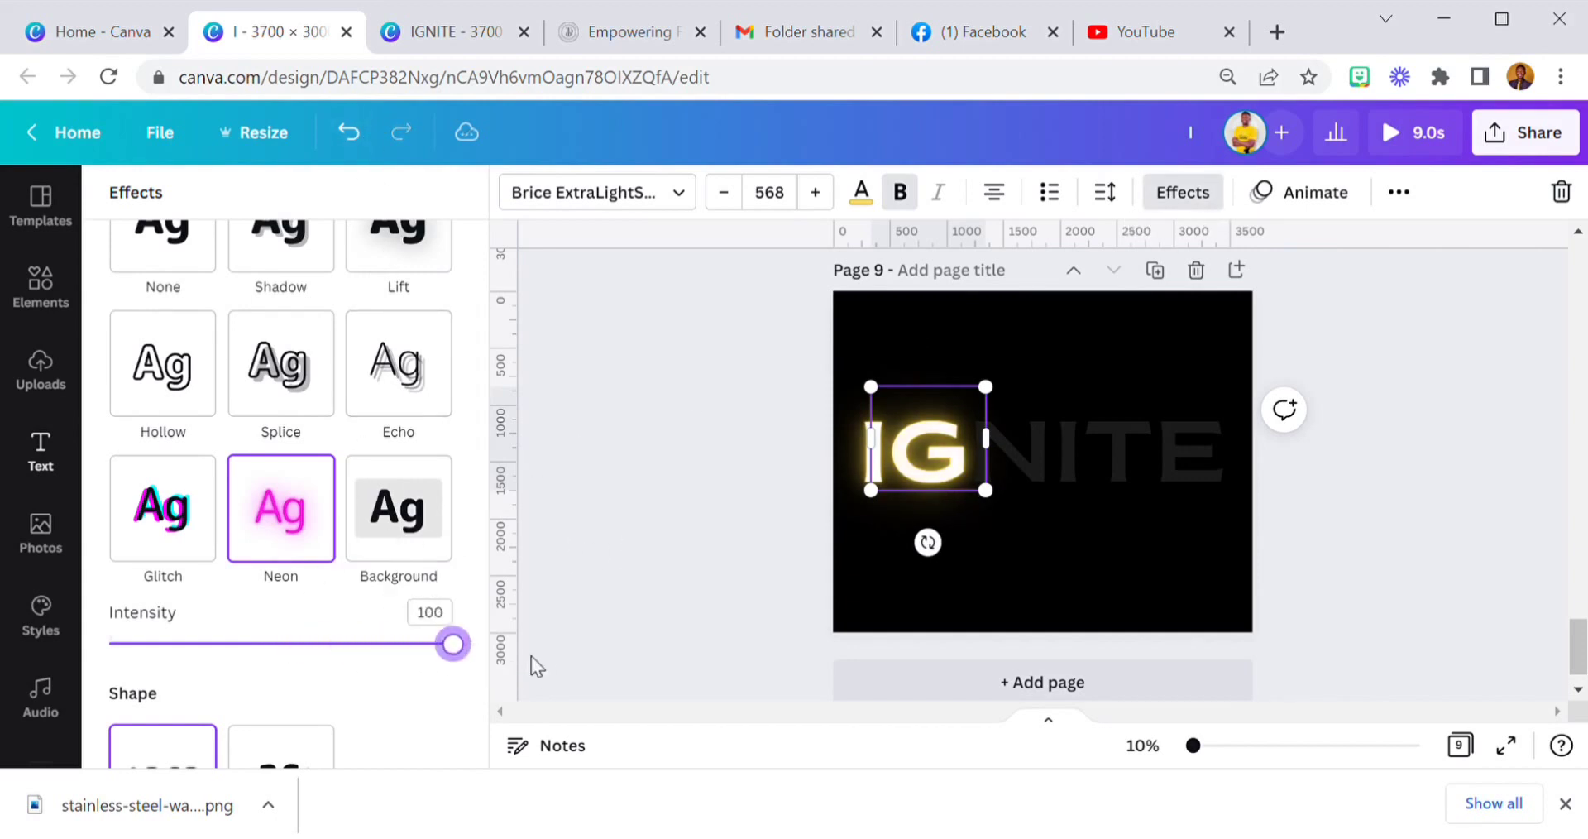
# - Apply the Neon text animation to IG and duplicate page 9 with Ctrl+D
pyautogui.click(1271, 213)
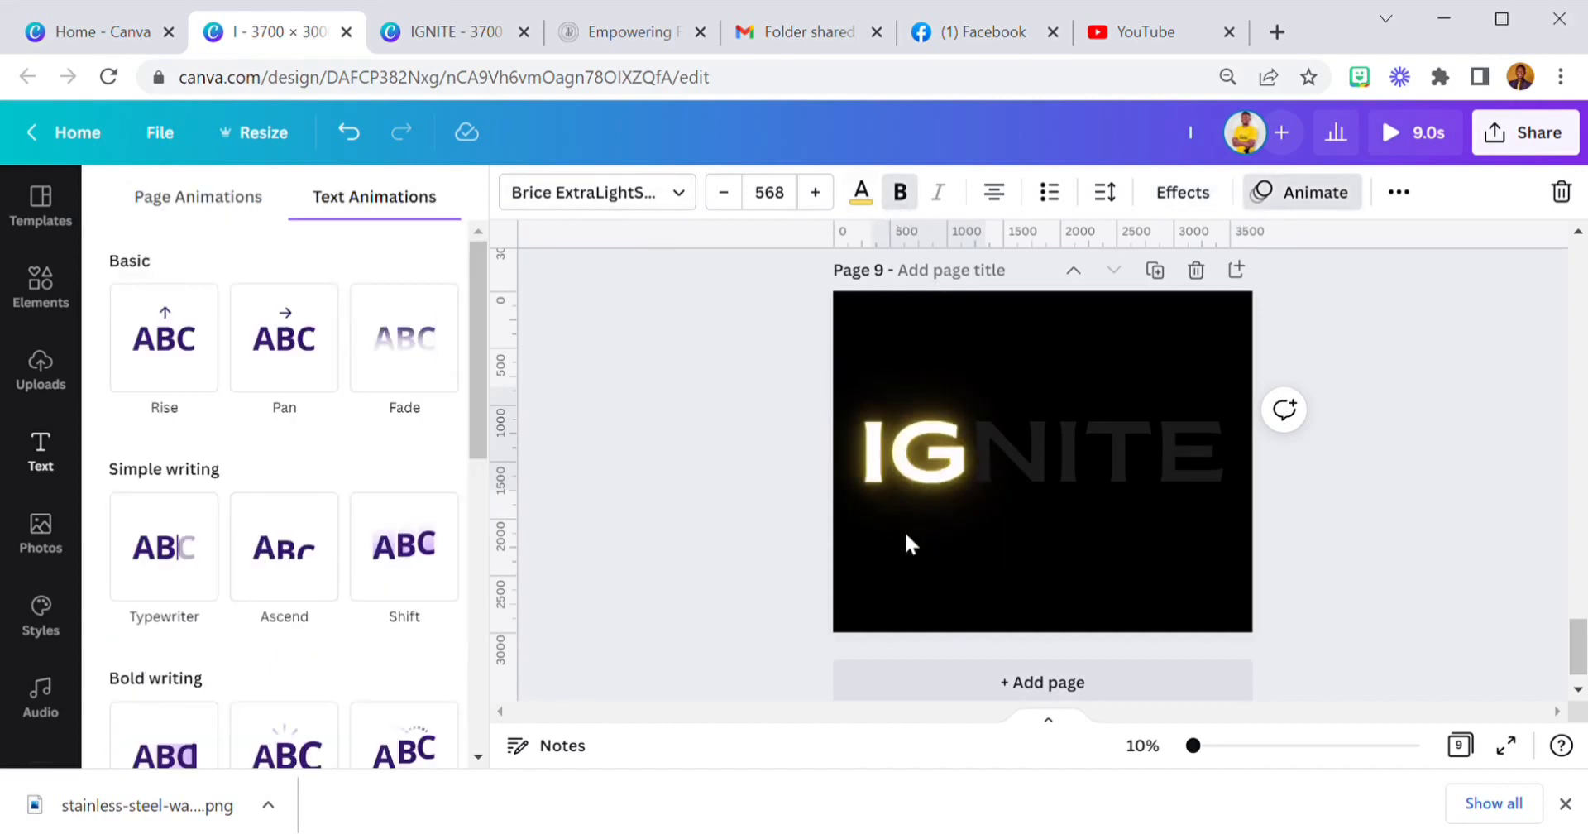
pyautogui.click(853, 541)
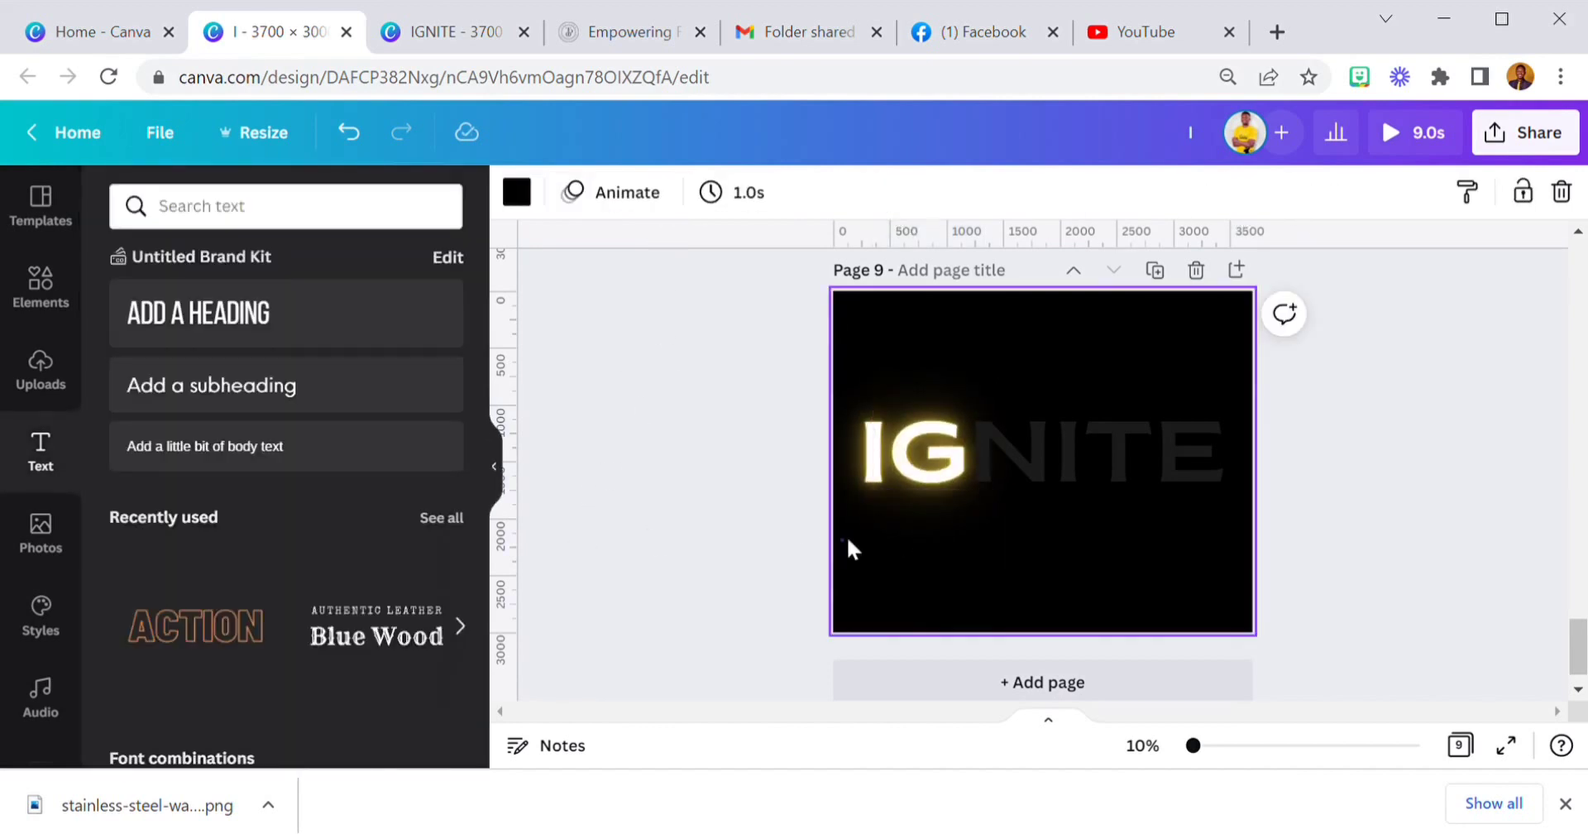
pyautogui.click(924, 462)
pyautogui.click(1307, 194)
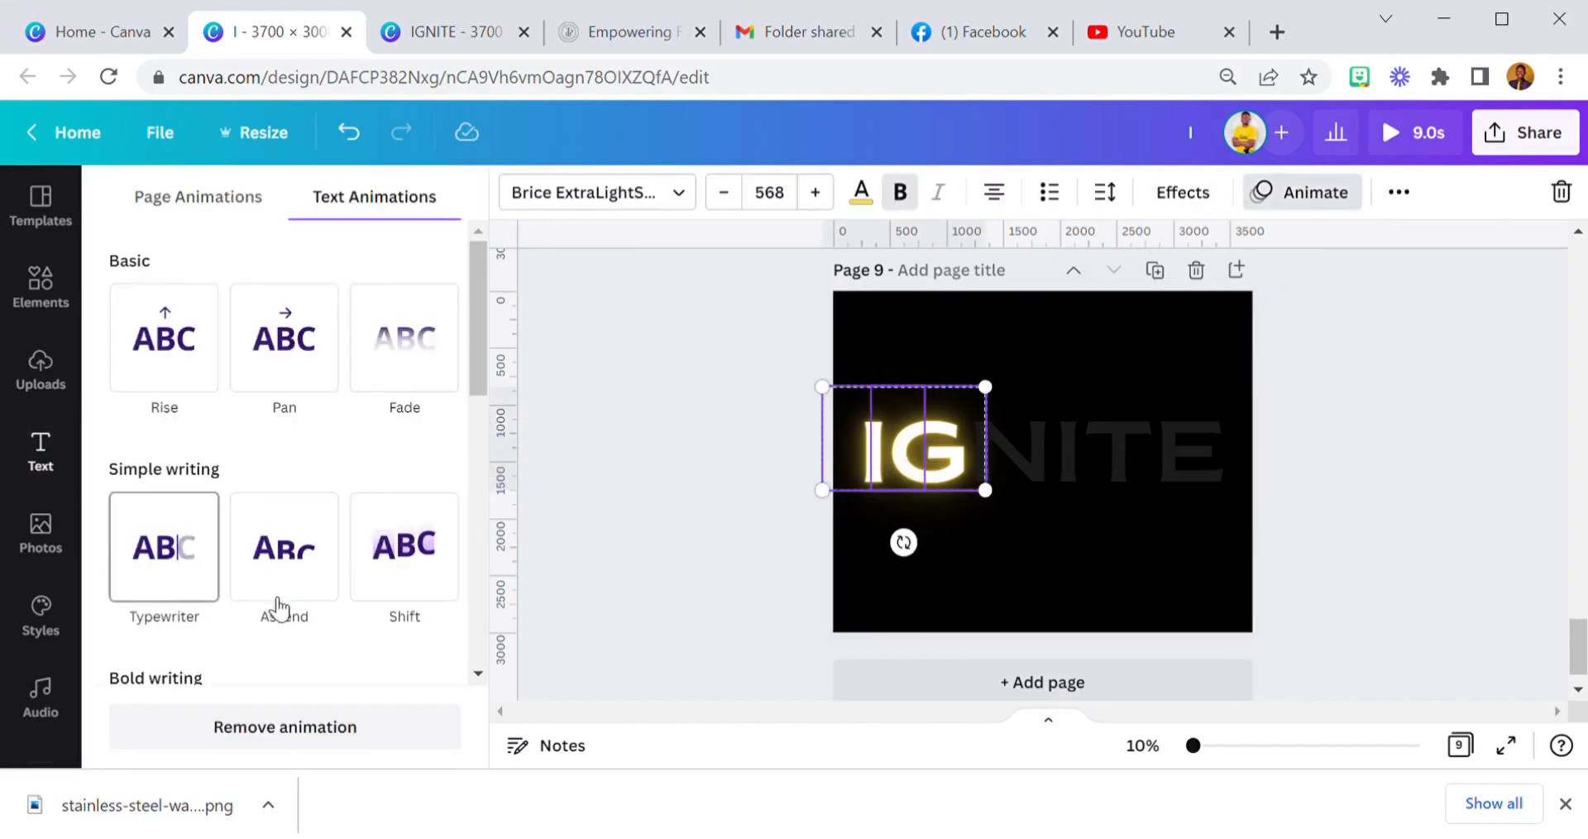
pyautogui.scroll(-5, 285, 612)
pyautogui.scroll(-3, 305, 619)
pyautogui.click(298, 559)
pyautogui.click(642, 534)
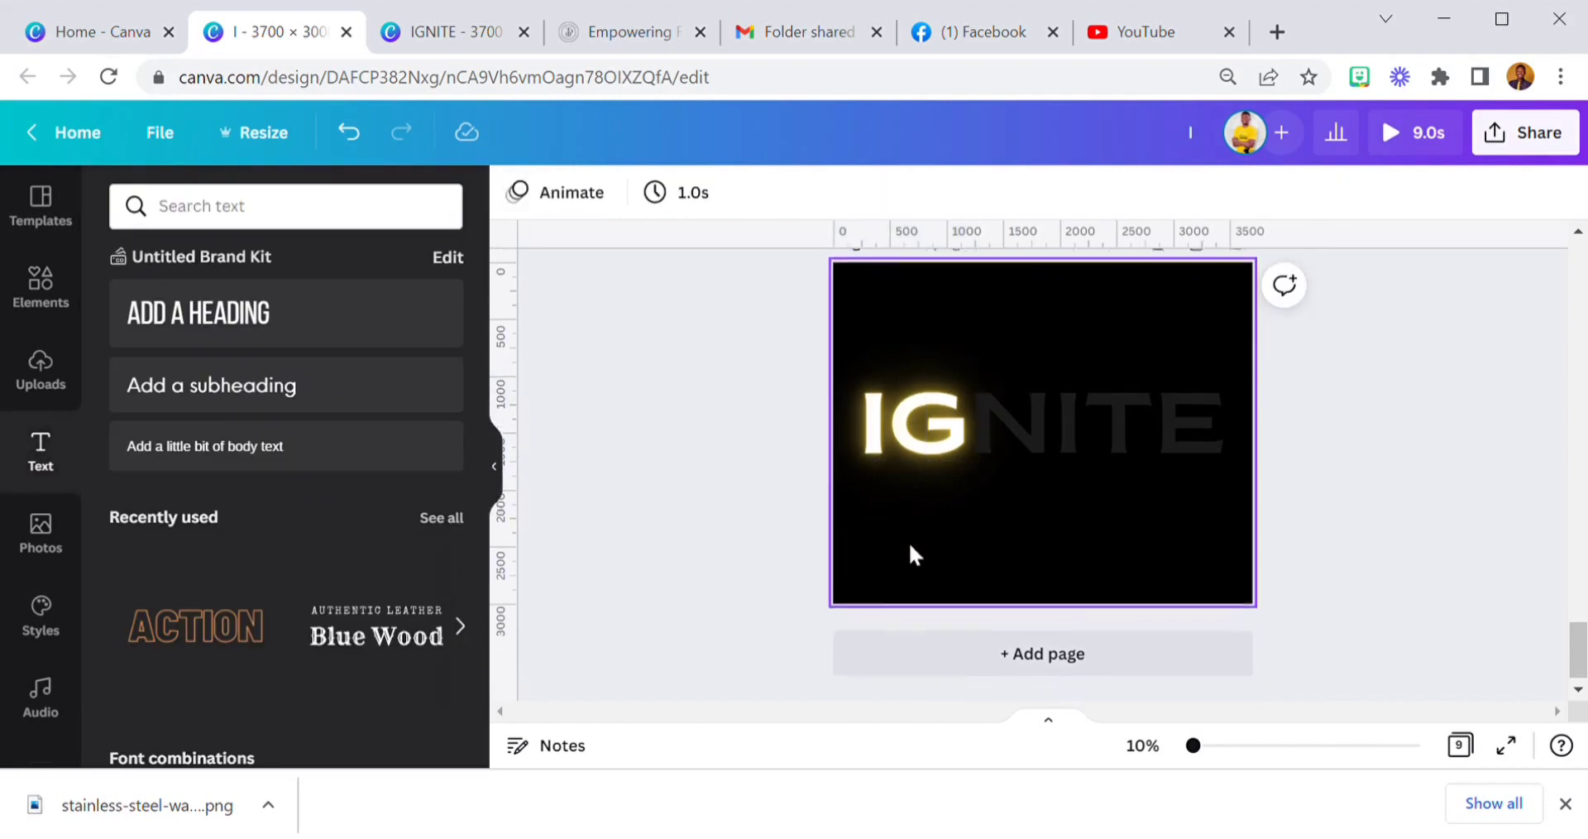
pyautogui.hotkey('ctrl', 'd')
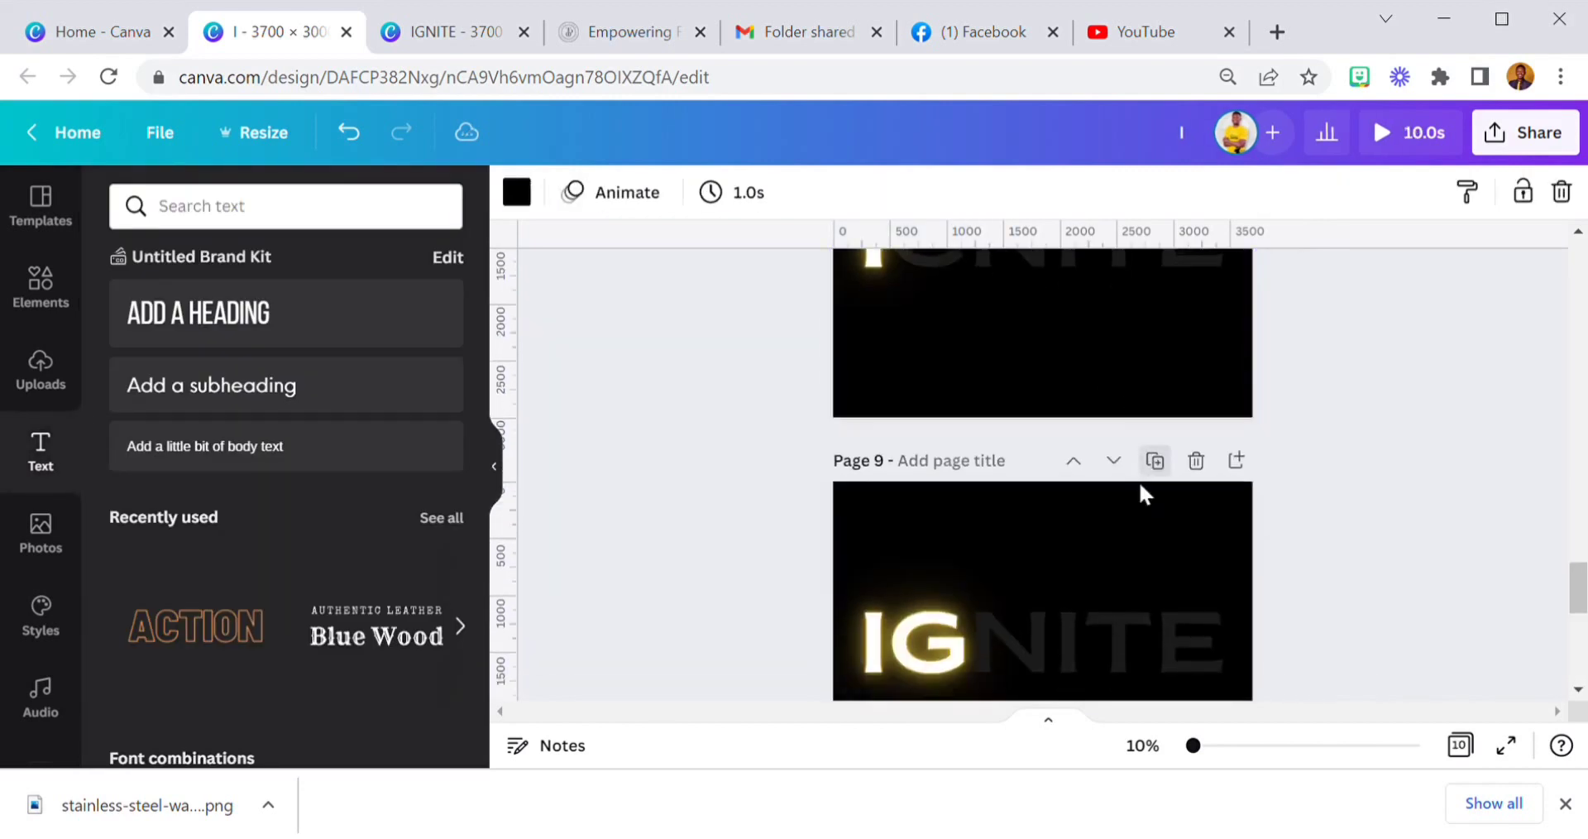
# - Make the N on page 10 yellow with a full-strength neon glow
pyautogui.scroll(-3, 1076, 537)
pyautogui.click(1005, 636)
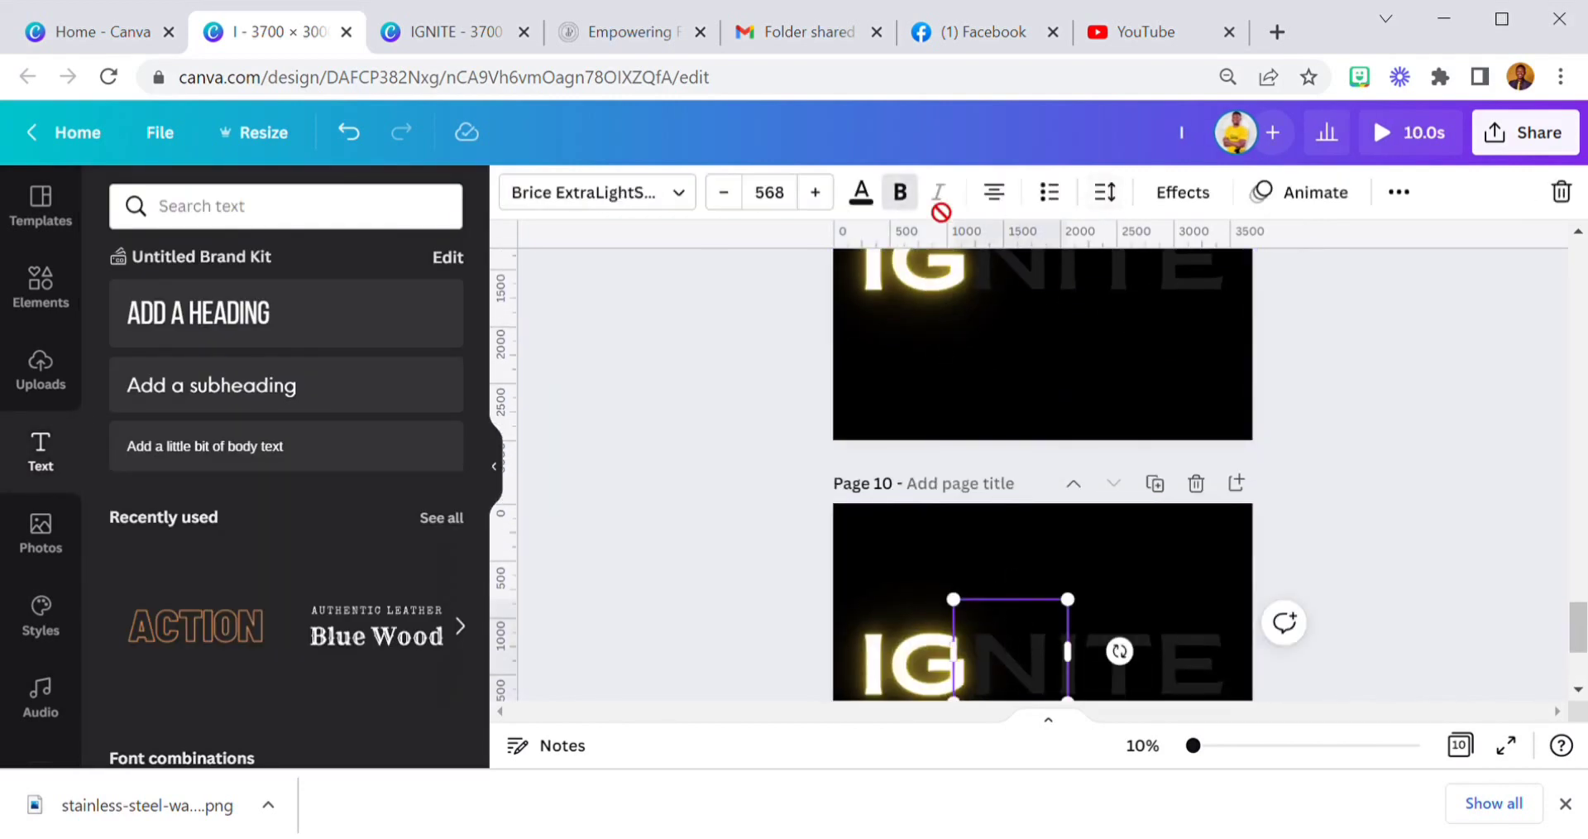
pyautogui.click(864, 197)
pyautogui.click(319, 312)
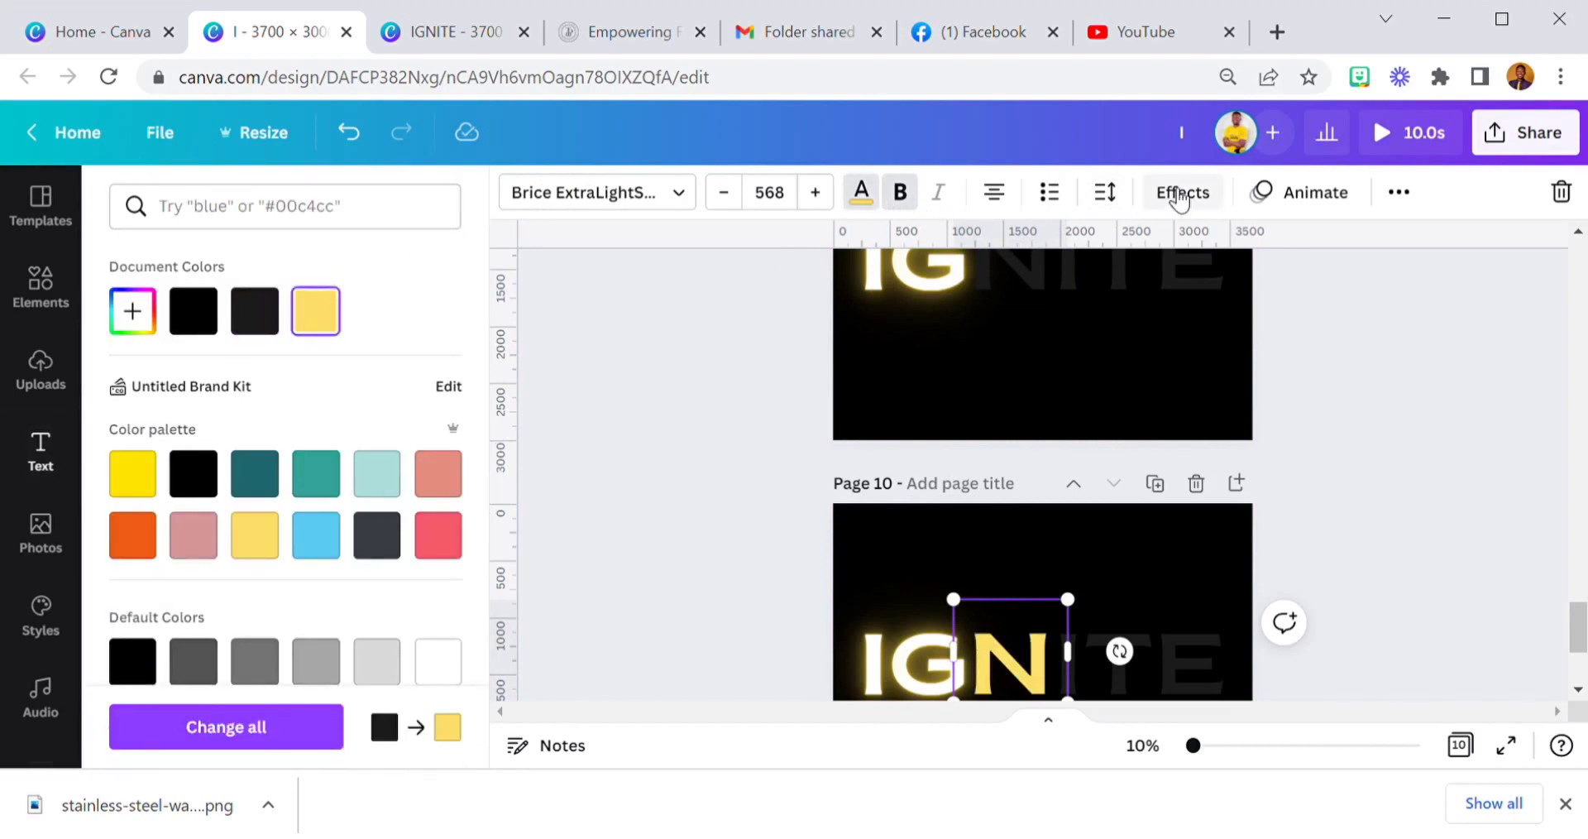
pyautogui.click(1183, 192)
pyautogui.scroll(-2, 451, 432)
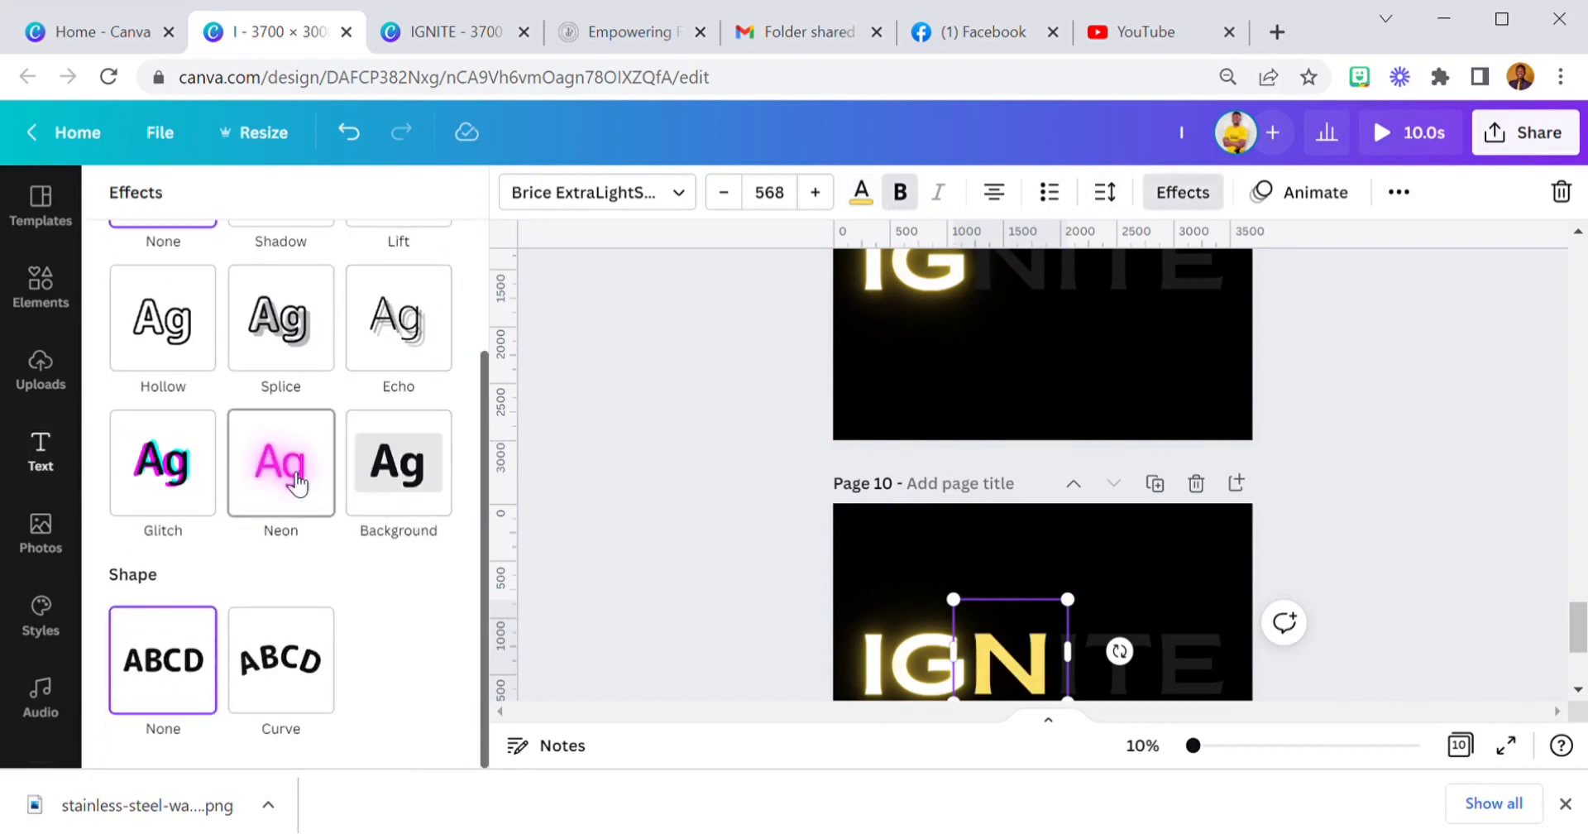
pyautogui.click(298, 489)
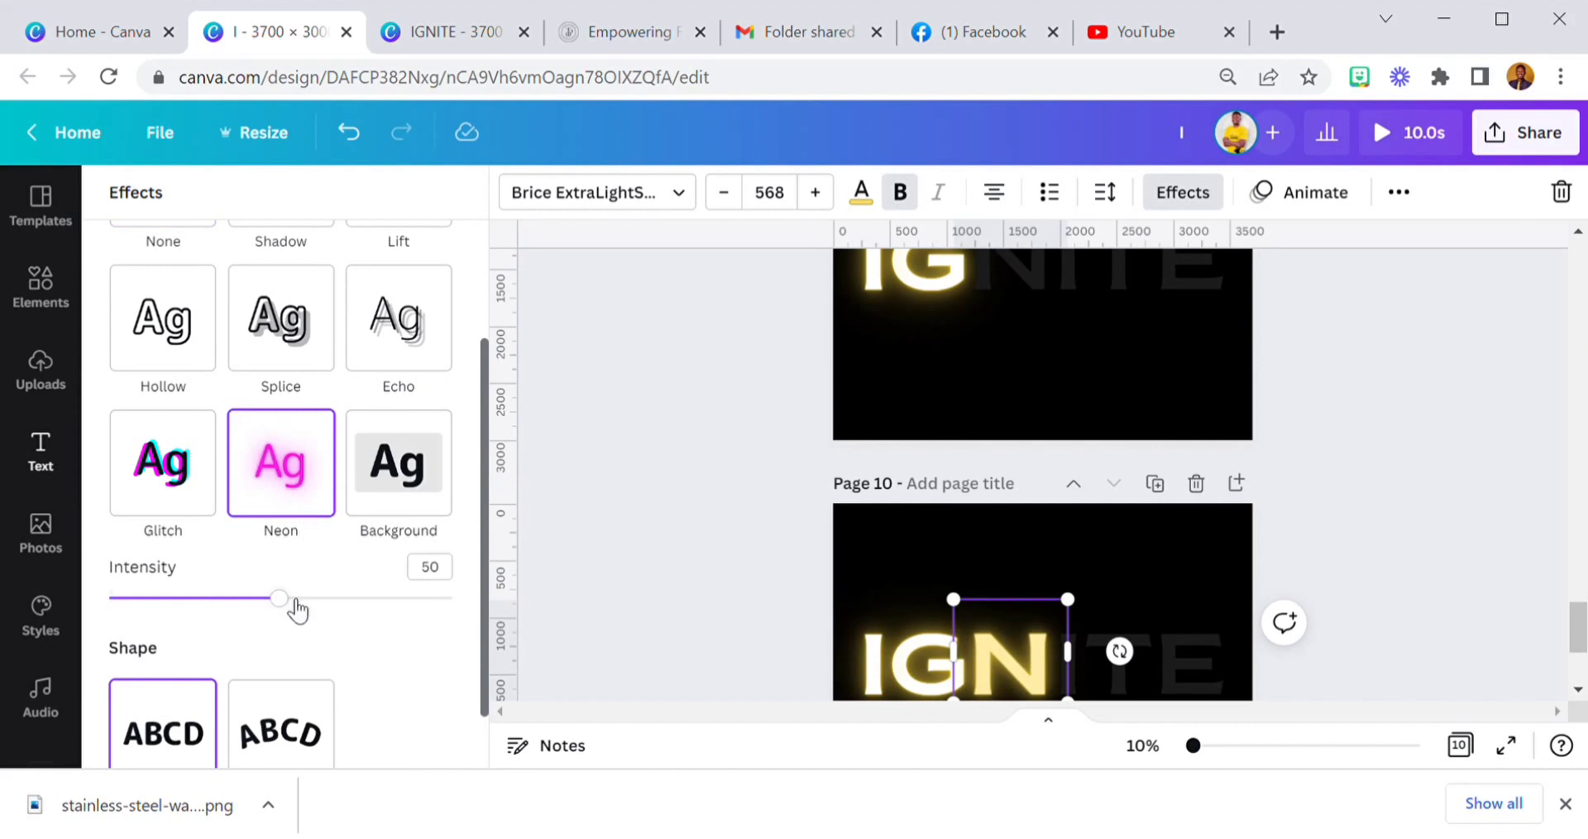
pyautogui.moveTo(298, 610); pyautogui.dragTo(532, 610)
pyautogui.scroll(-2, 840, 627)
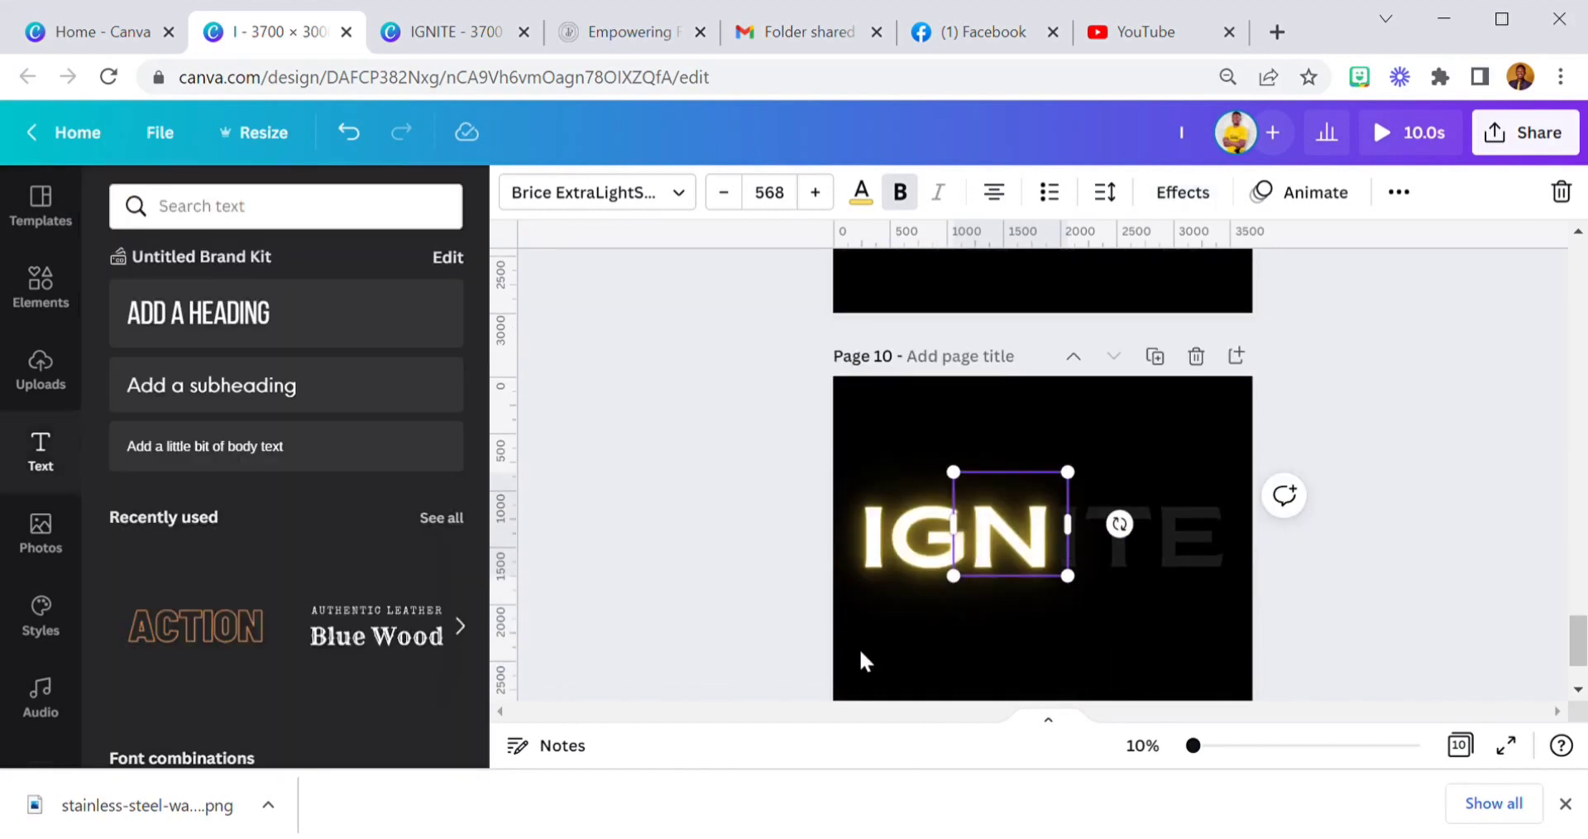
# - Marquee-select the IGN letters and apply the Neon text animation
pyautogui.moveTo(865, 657); pyautogui.dragTo(1068, 470)
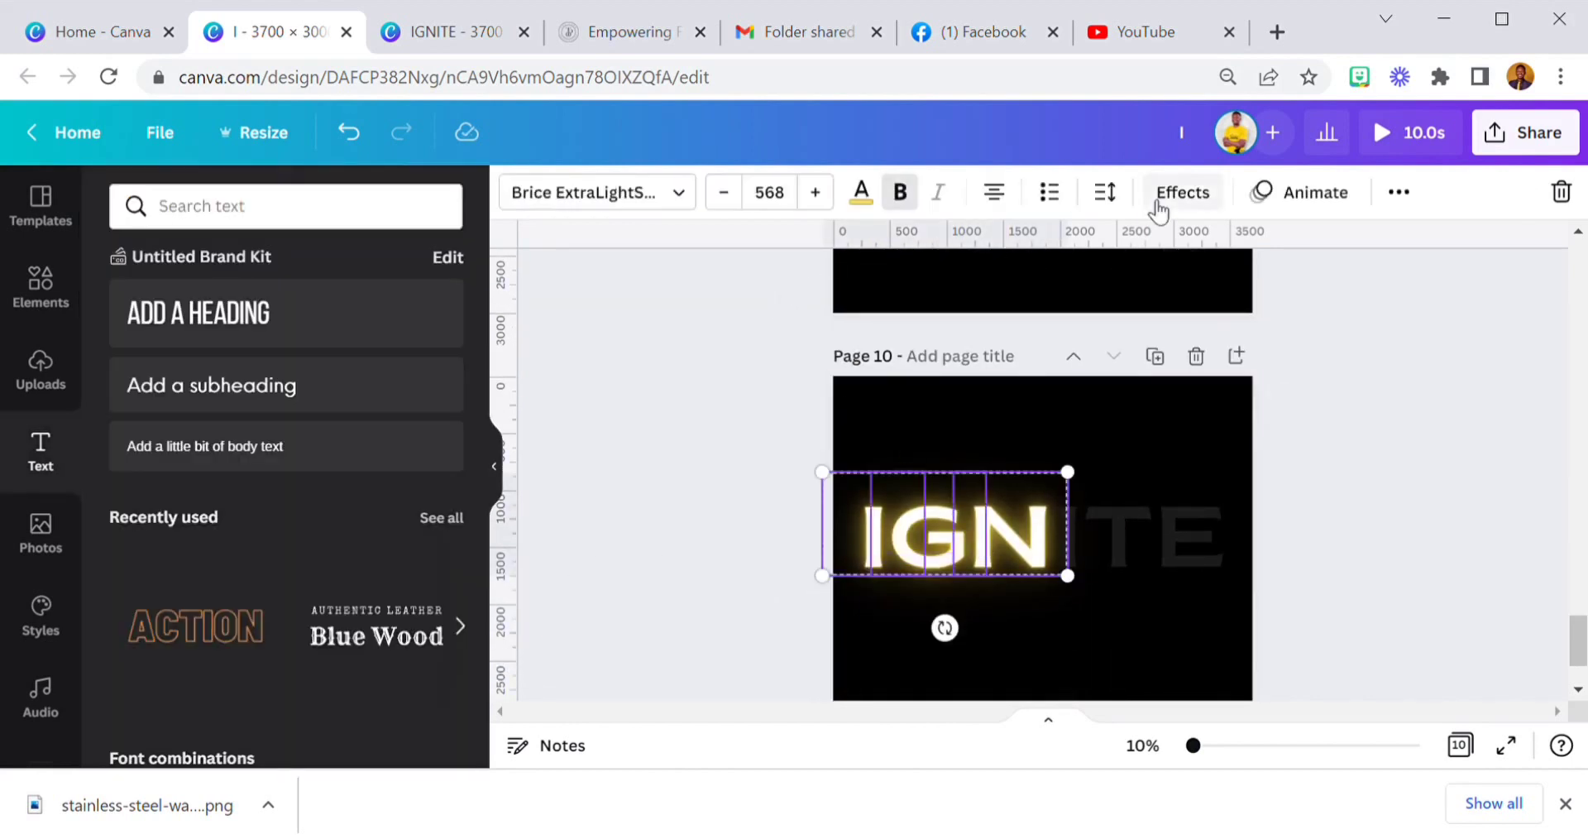
pyautogui.click(1318, 191)
pyautogui.scroll(-5, 380, 506)
pyautogui.scroll(-3, 369, 532)
pyautogui.click(319, 446)
pyautogui.scroll(-2, 1009, 657)
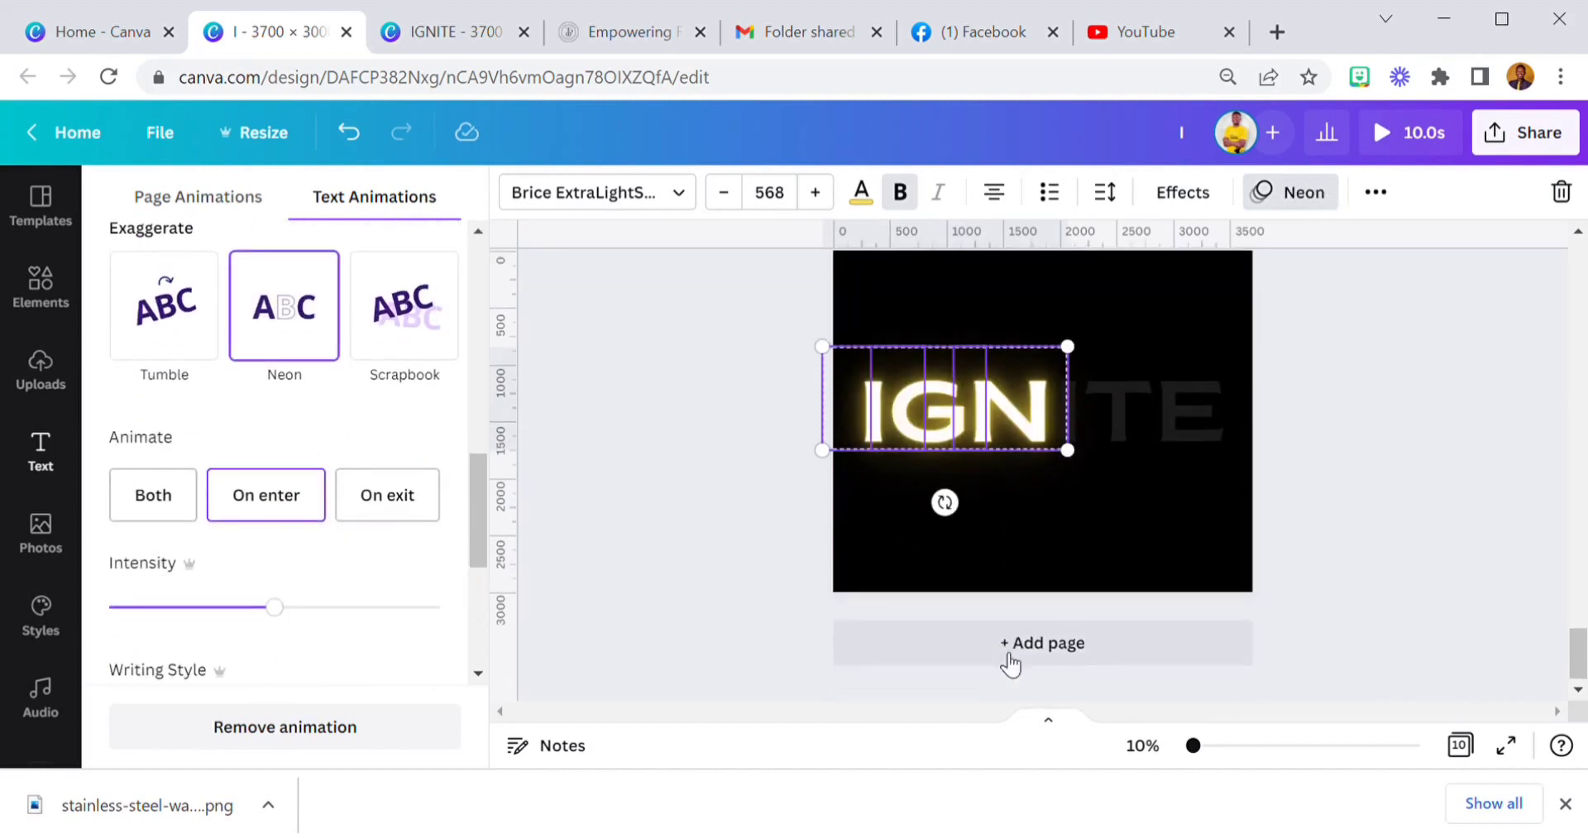
pyautogui.press('Escape')
# - Duplicate page 10 into page 11
pyautogui.click(1013, 552)
pyautogui.hotkey('ctrl', 'd')
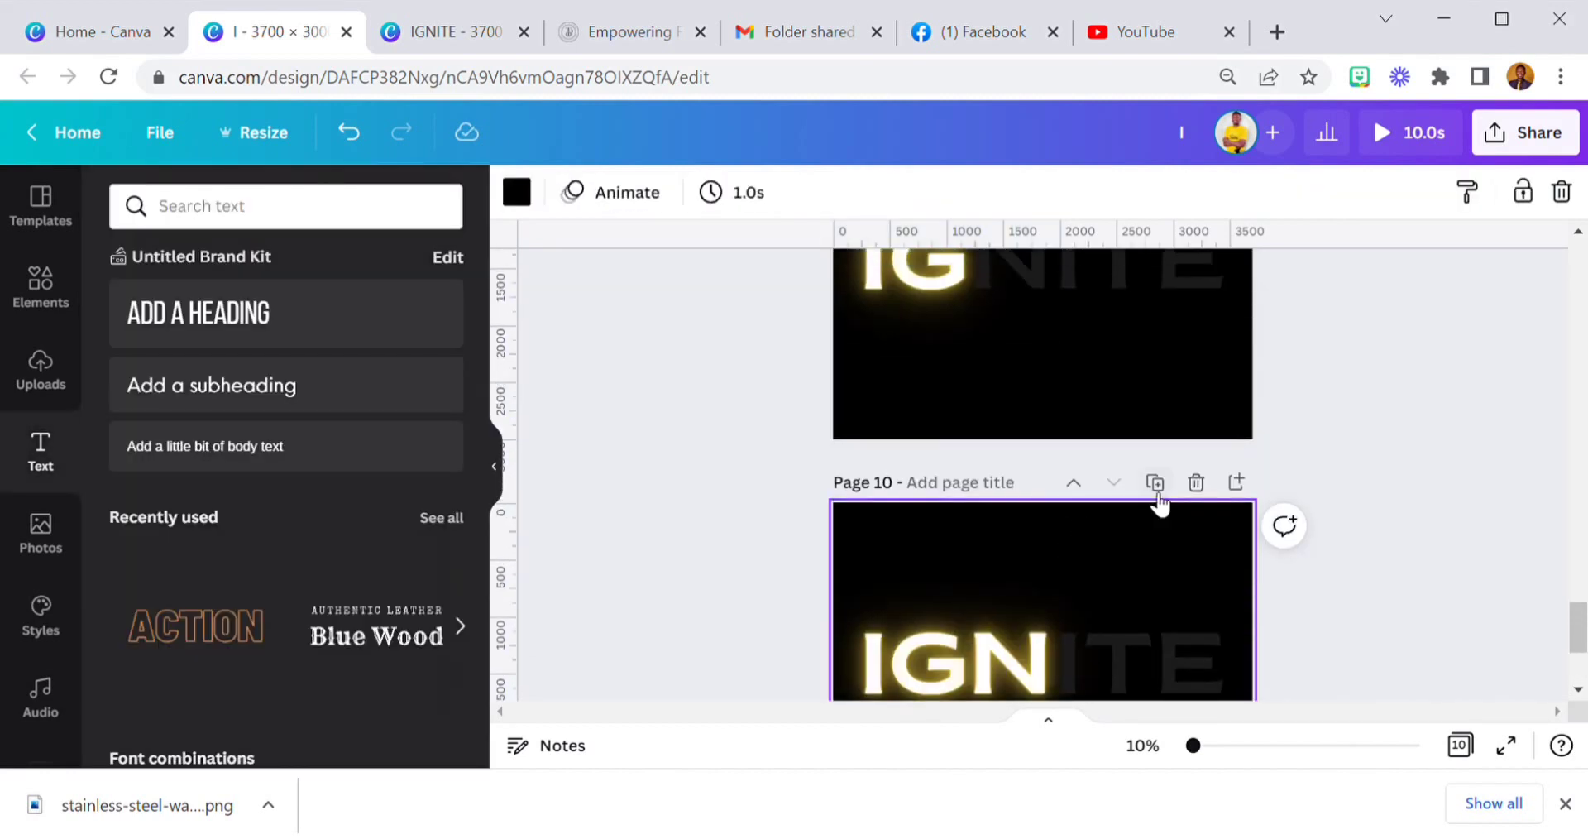
pyautogui.click(1155, 483)
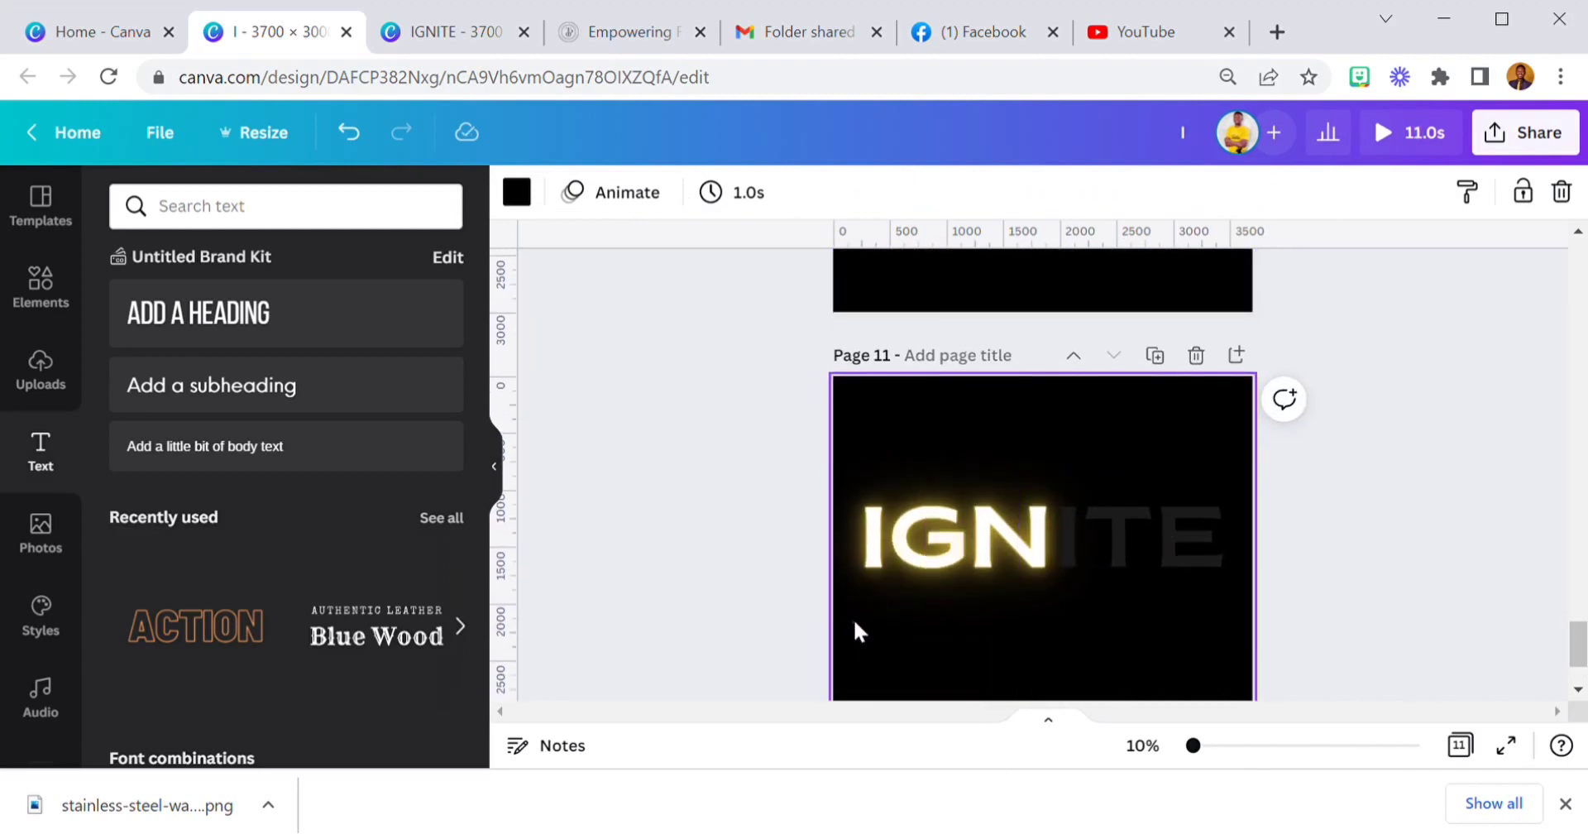
# - Make the I on page 11 yellow with neon glow intensity 100, then duplicate the page
pyautogui.click(1055, 550)
pyautogui.click(871, 213)
pyautogui.click(334, 318)
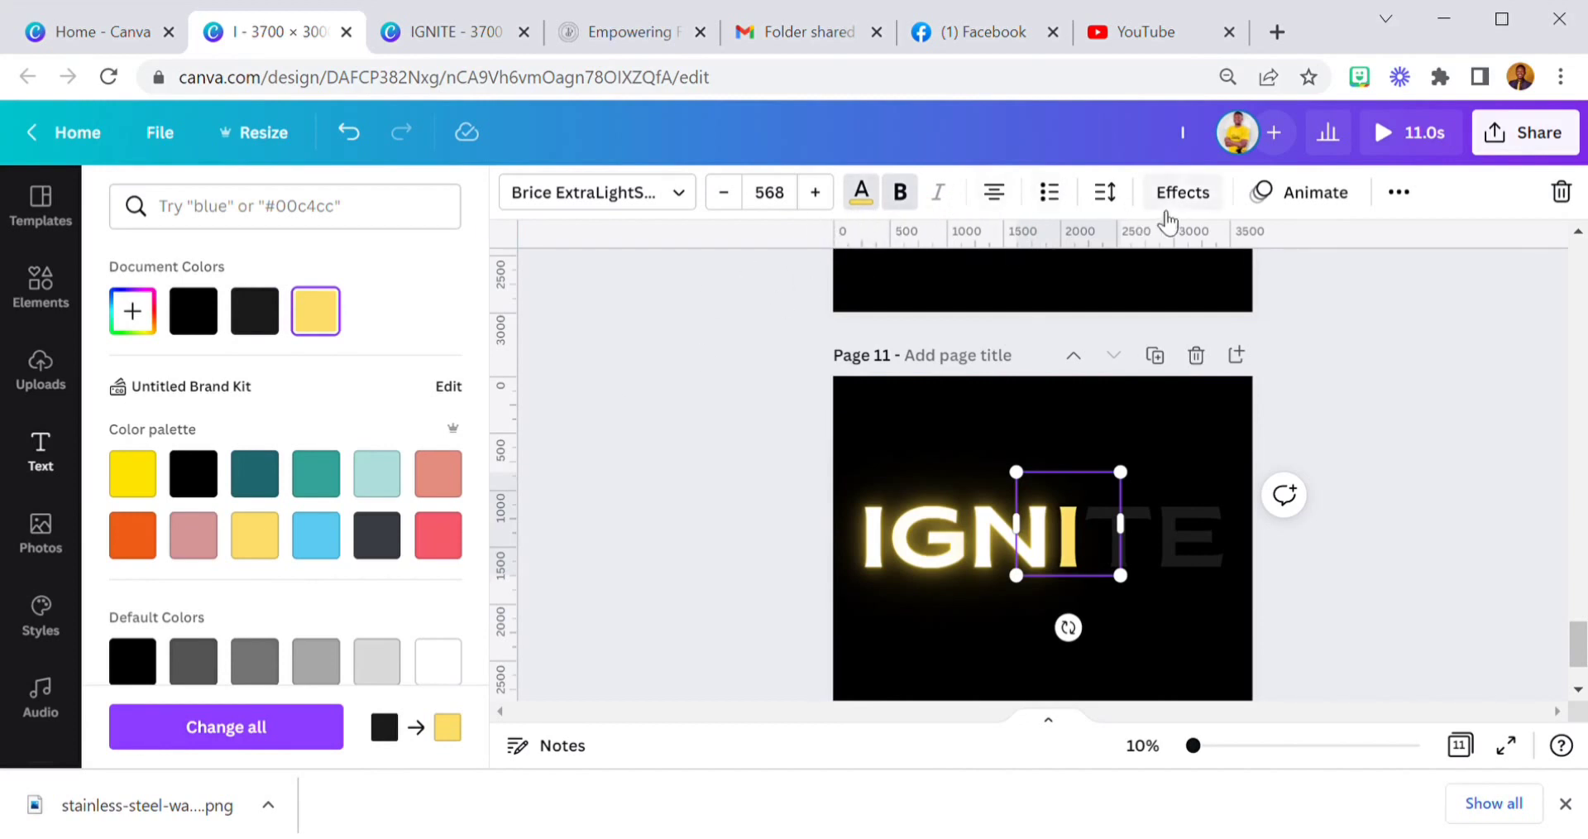
pyautogui.click(1181, 193)
pyautogui.click(316, 650)
pyautogui.scroll(-3, 289, 589)
pyautogui.moveTo(280, 525); pyautogui.dragTo(532, 538)
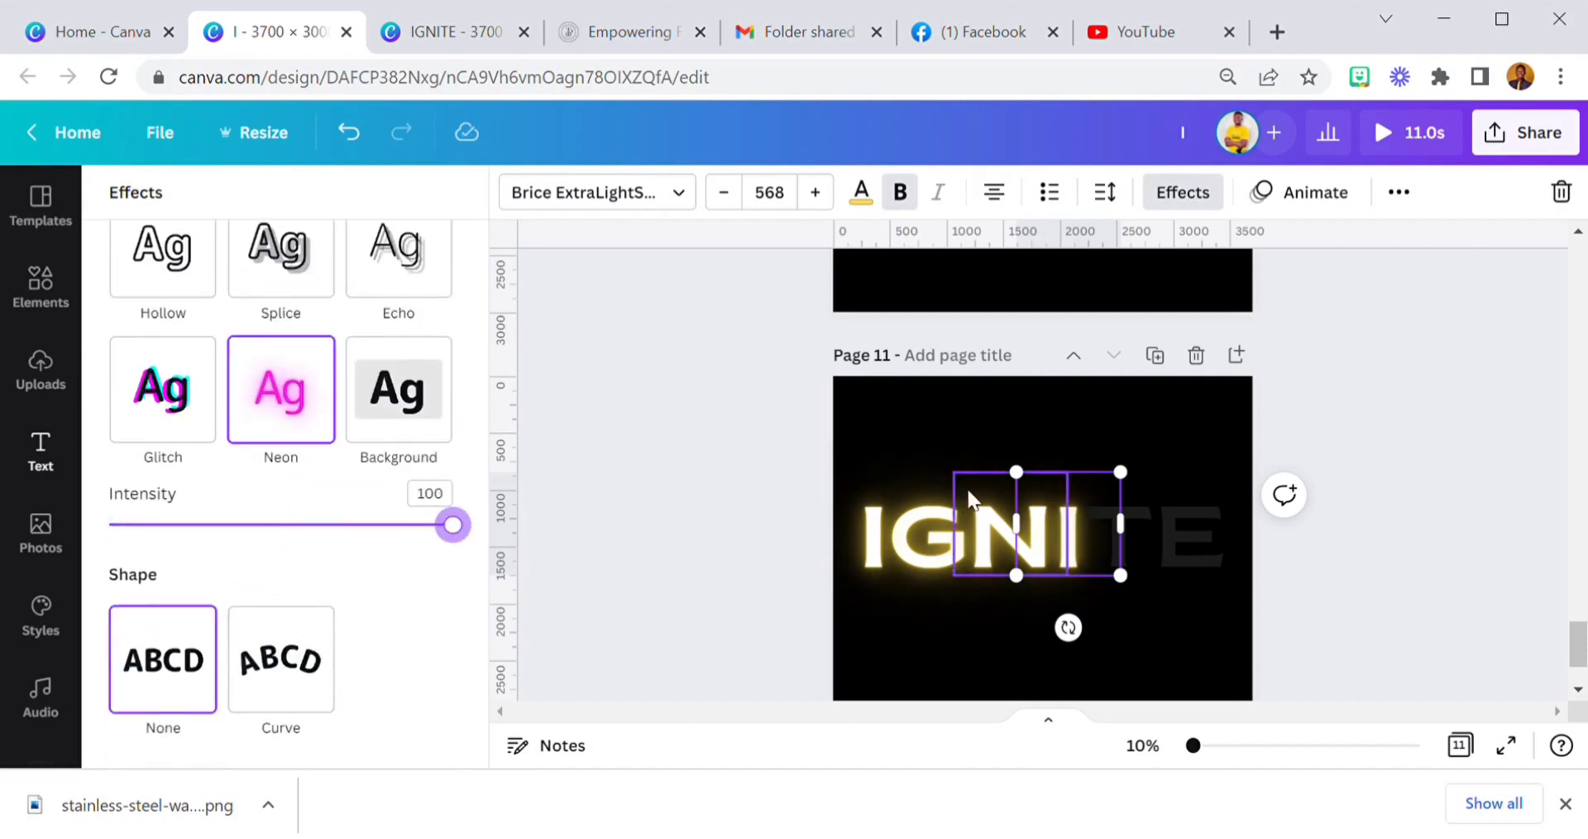
pyautogui.click(1158, 360)
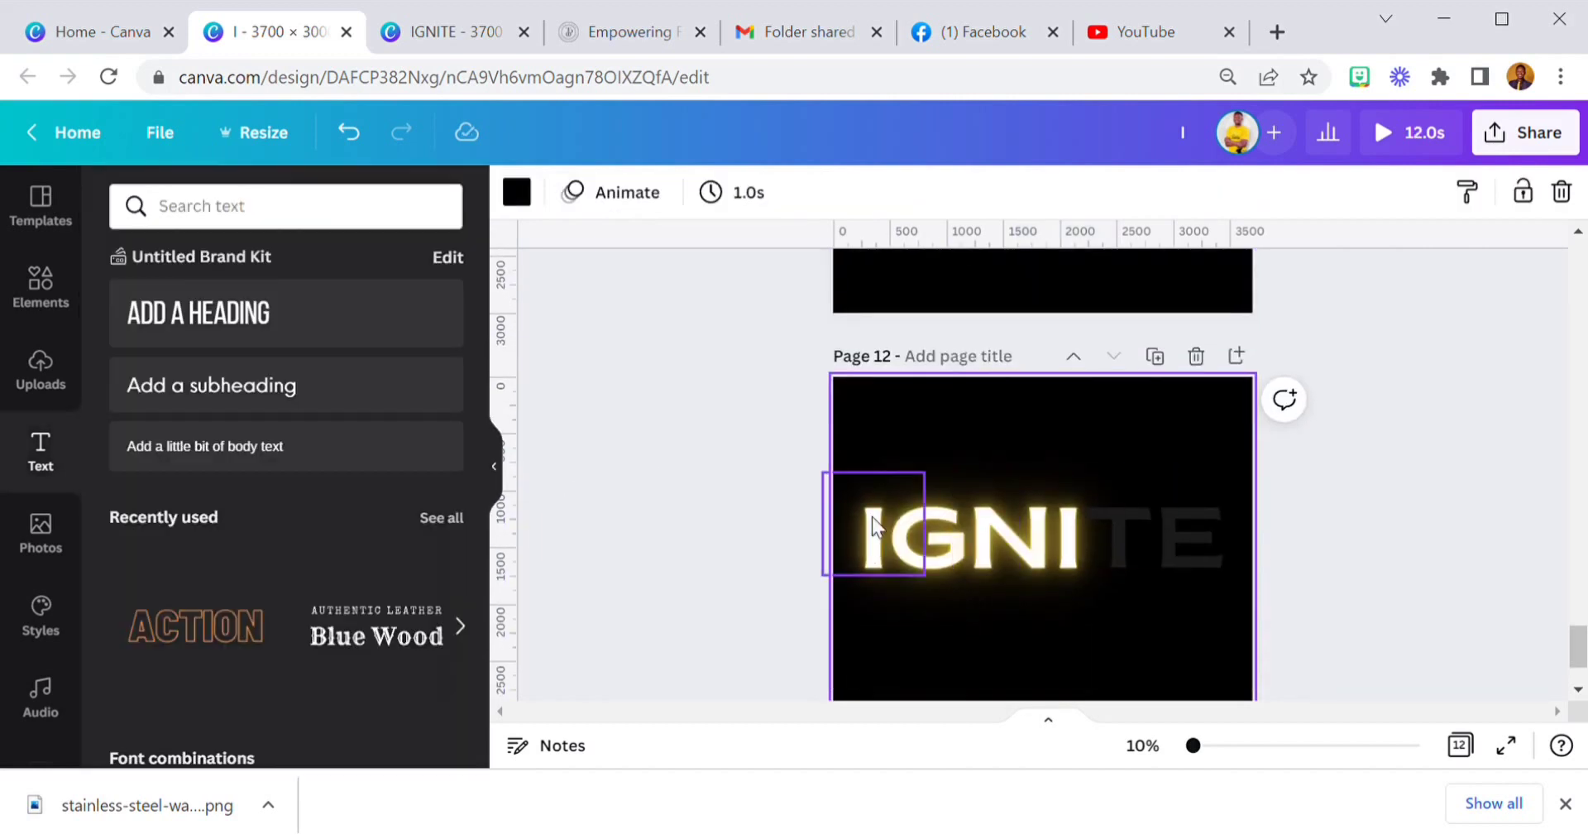
# - Marquee-select the IGNI letters and apply the Neon text animation
pyautogui.moveTo(860, 642); pyautogui.dragTo(1124, 533)
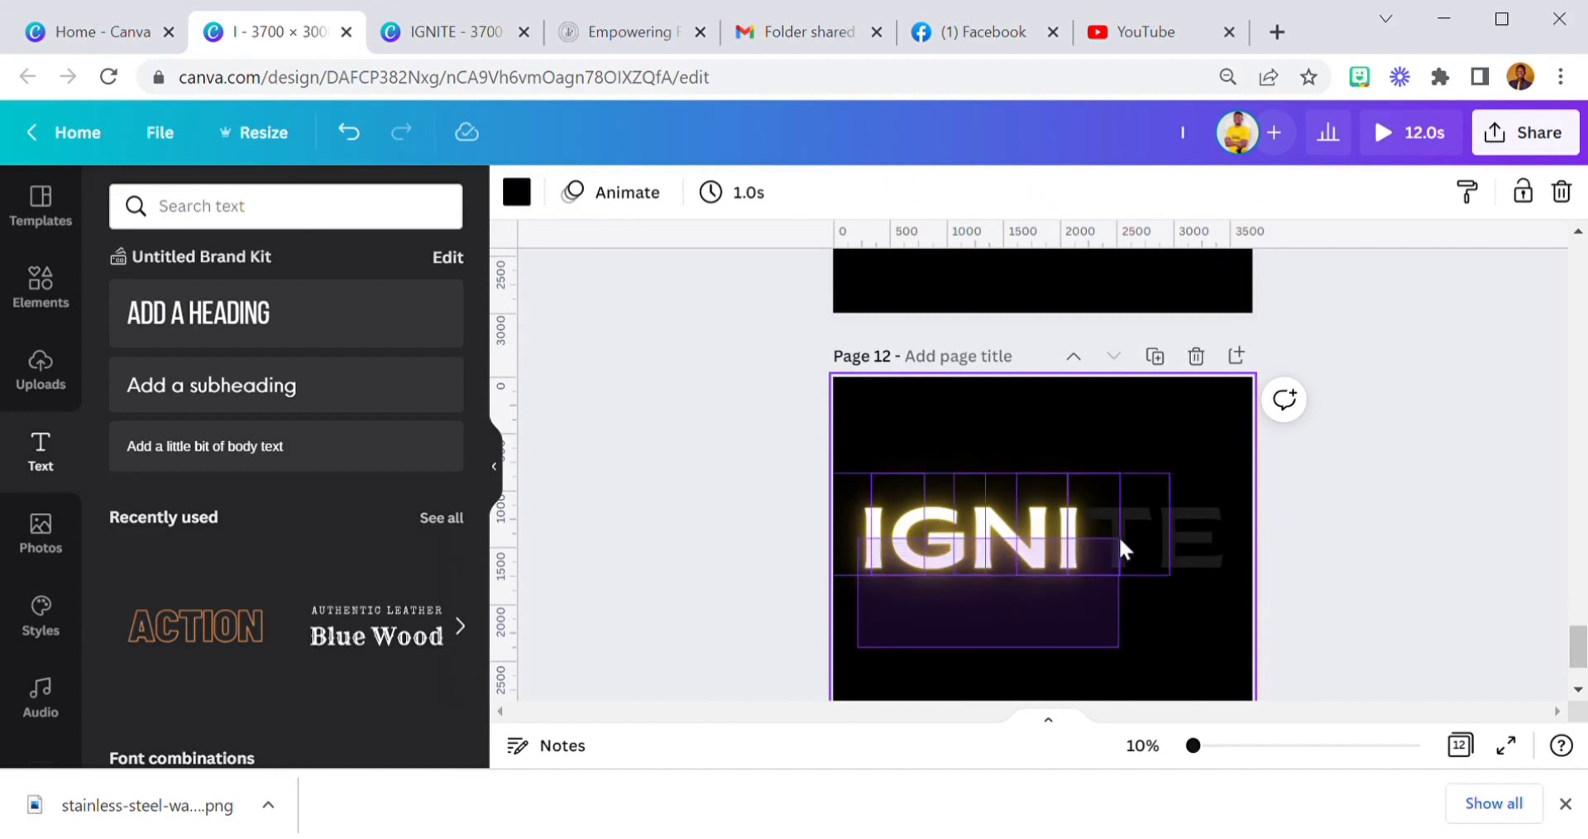
pyautogui.click(1051, 662)
pyautogui.press('Delete')
pyautogui.moveTo(1061, 609); pyautogui.dragTo(875, 508)
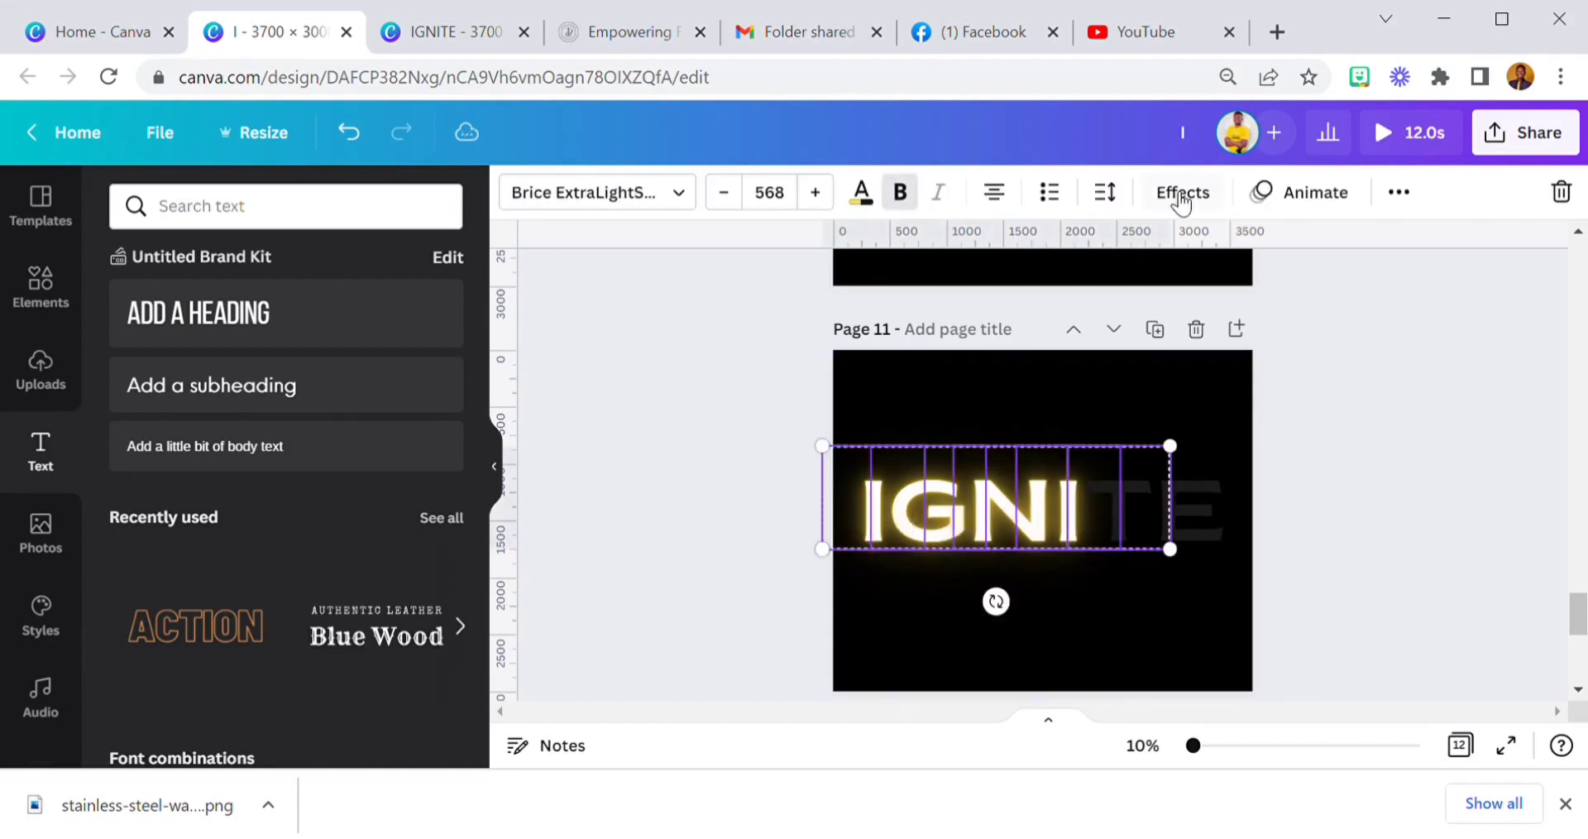
pyautogui.click(1183, 192)
pyautogui.click(1302, 192)
pyautogui.scroll(-3, 330, 643)
pyautogui.scroll(-2, 339, 595)
pyautogui.scroll(-3, 308, 637)
pyautogui.click(297, 550)
# - Select the faded TE letters and open their animation settings
pyautogui.scroll(-1, 443, 542)
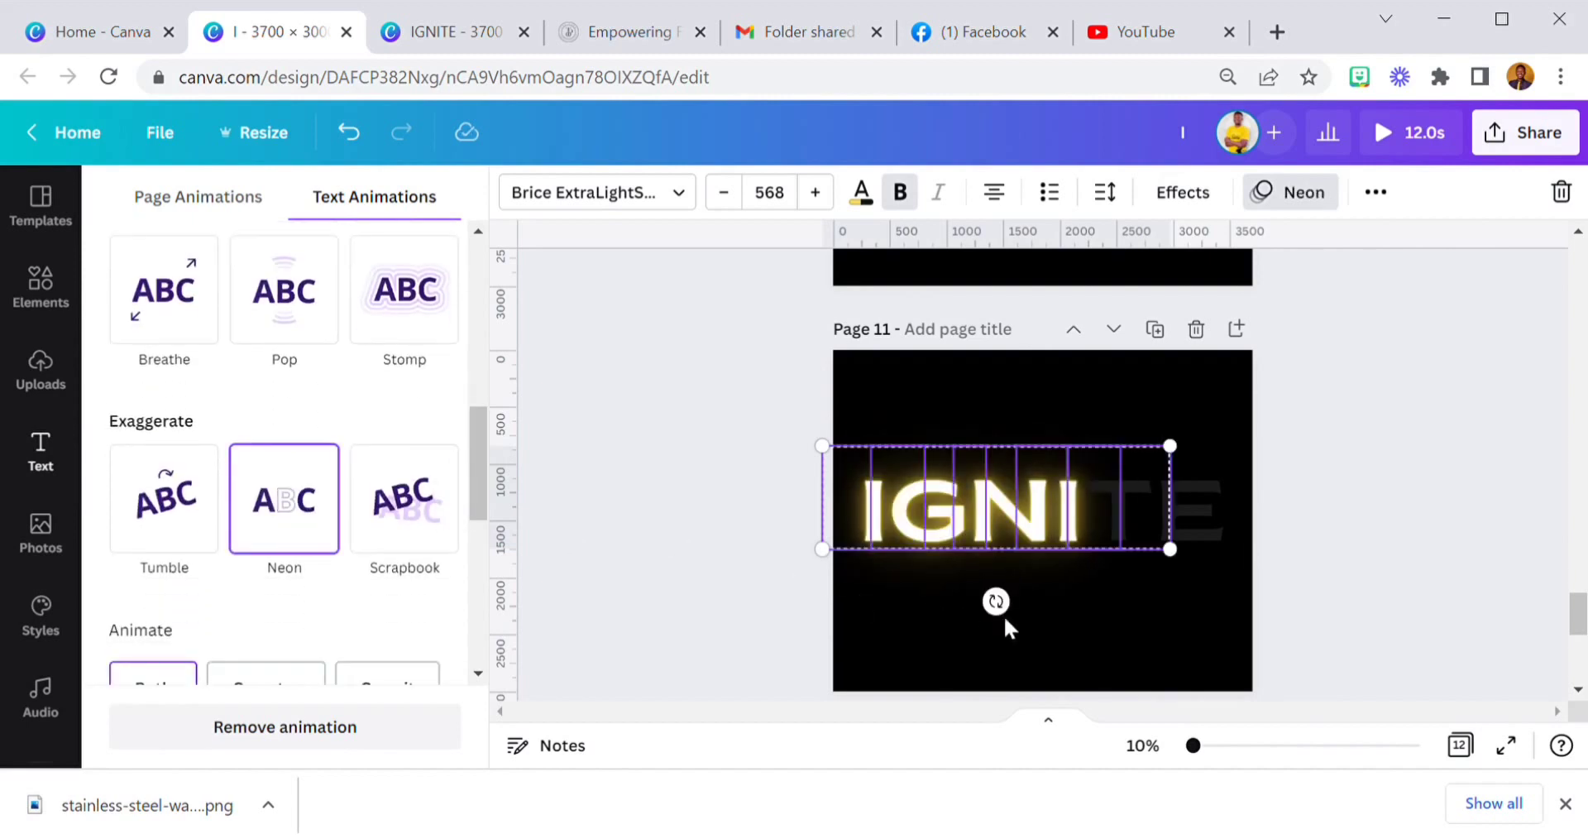
pyautogui.click(1075, 612)
pyautogui.click(1098, 613)
pyautogui.click(1113, 523)
pyautogui.click(1290, 192)
pyautogui.scroll(-3, 294, 571)
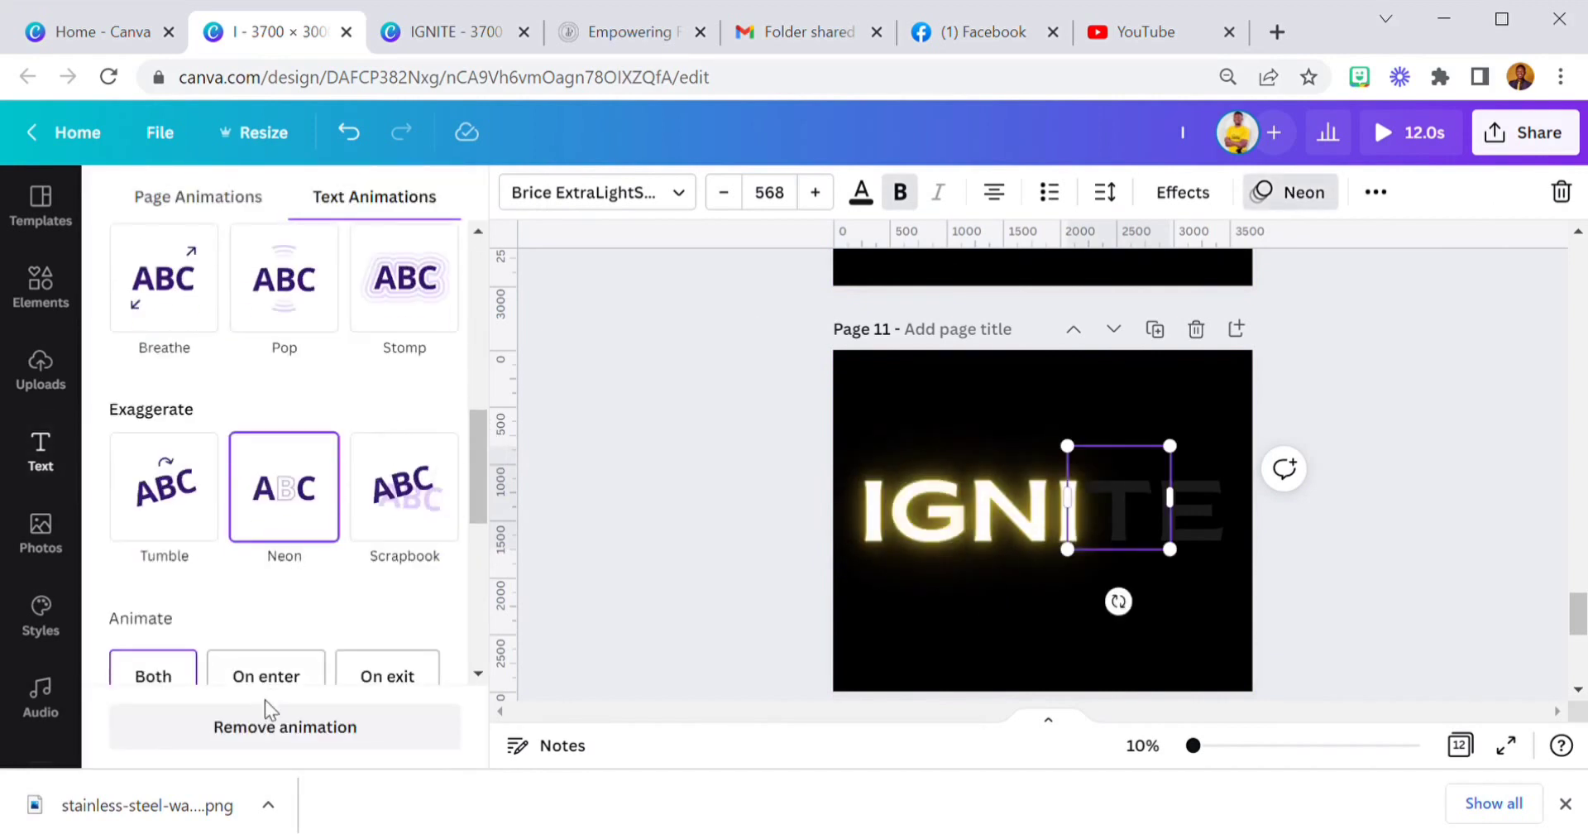
# - Remove the TE letters' animation and make the T yellow with a neon glow at intensity 100
pyautogui.click(269, 721)
pyautogui.scroll(-1, 999, 599)
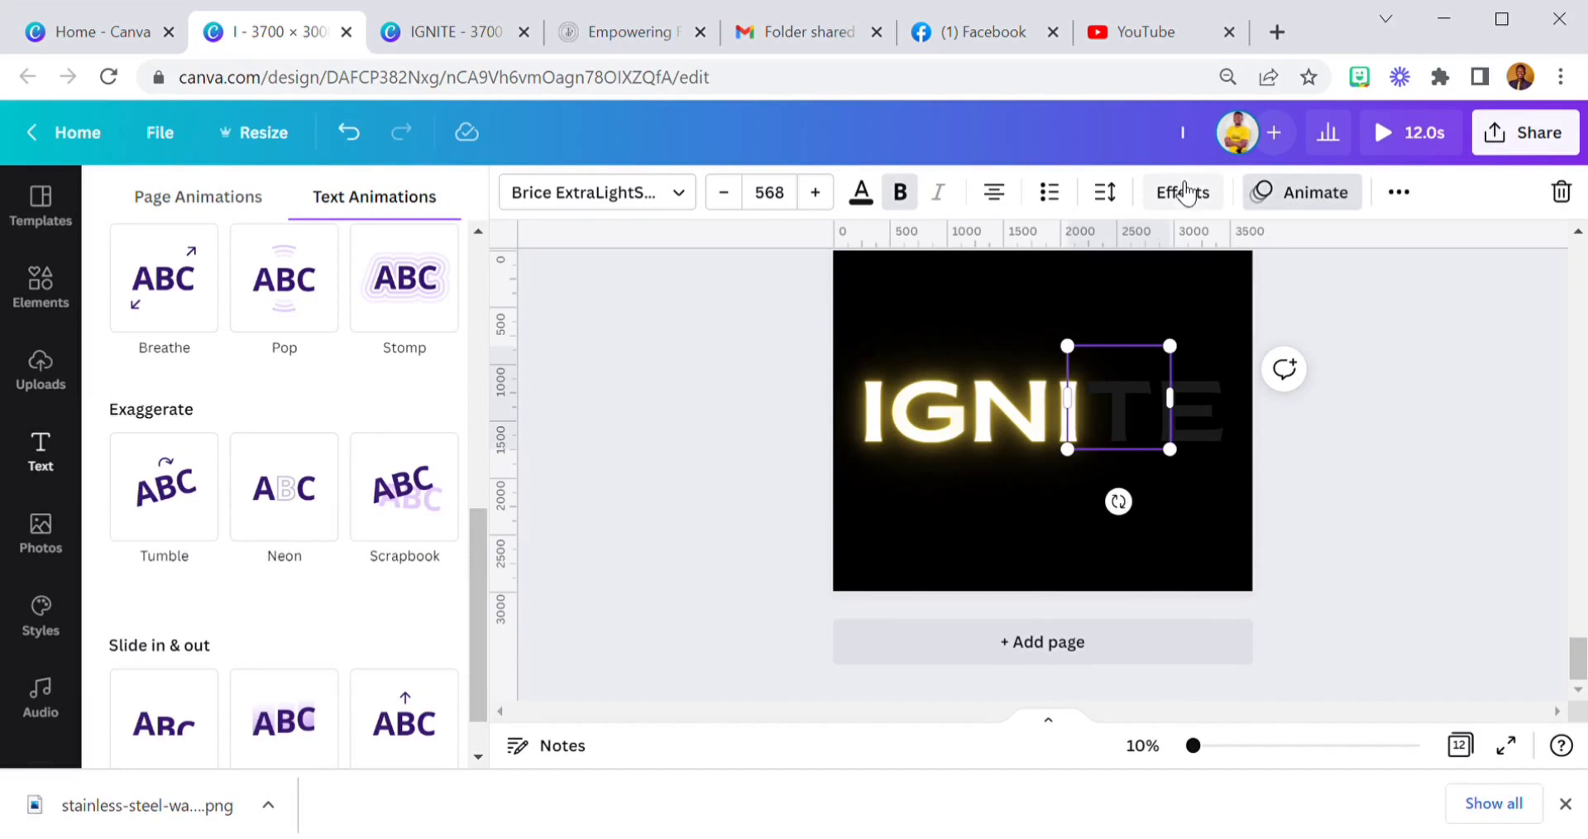
pyautogui.click(861, 192)
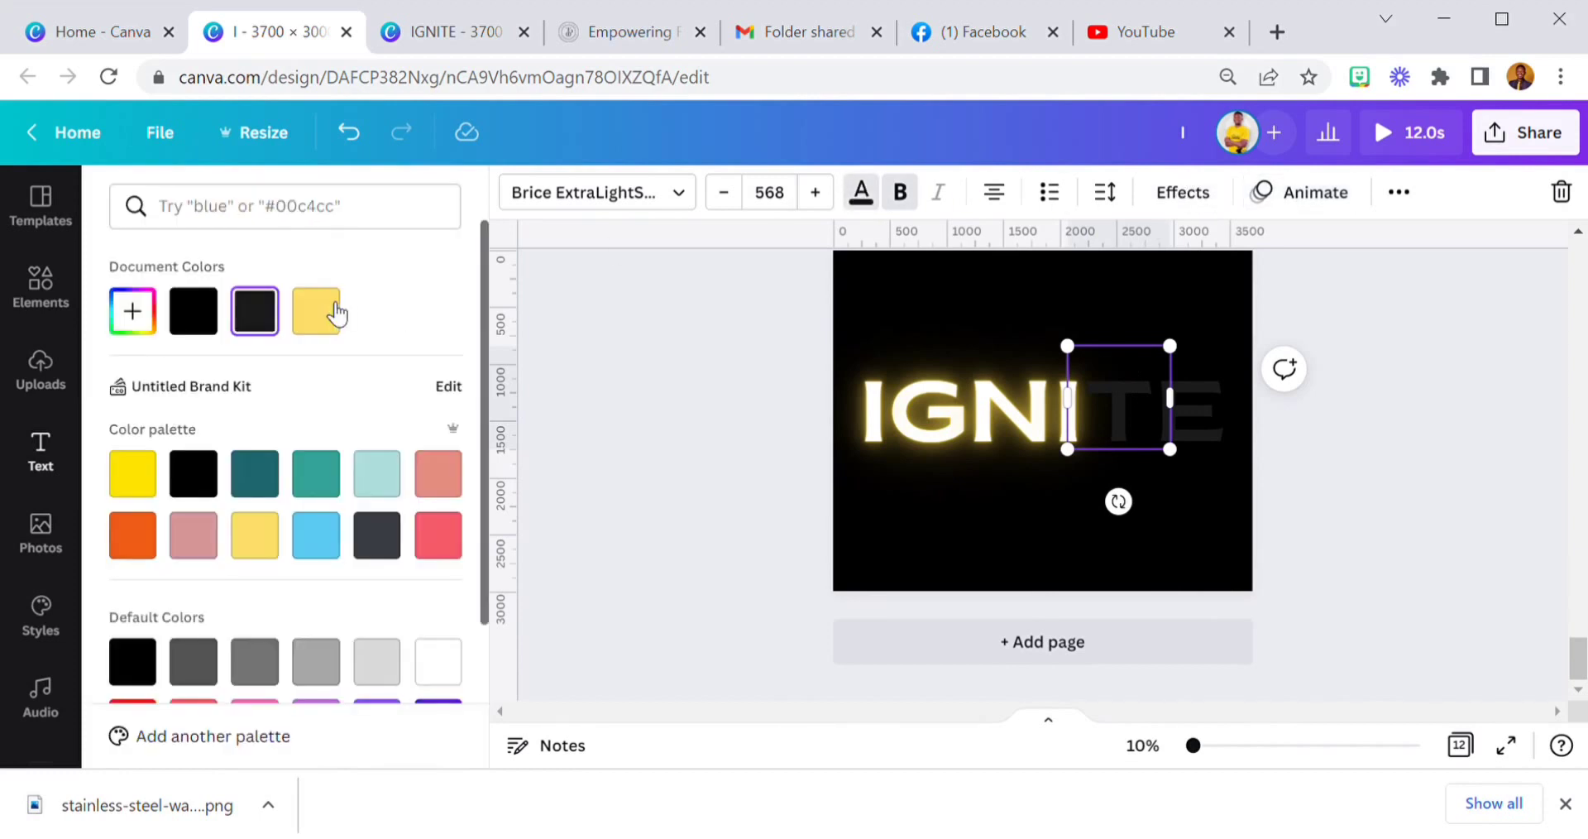
pyautogui.click(327, 313)
pyautogui.click(1183, 192)
pyautogui.scroll(-2, 339, 579)
pyautogui.click(309, 509)
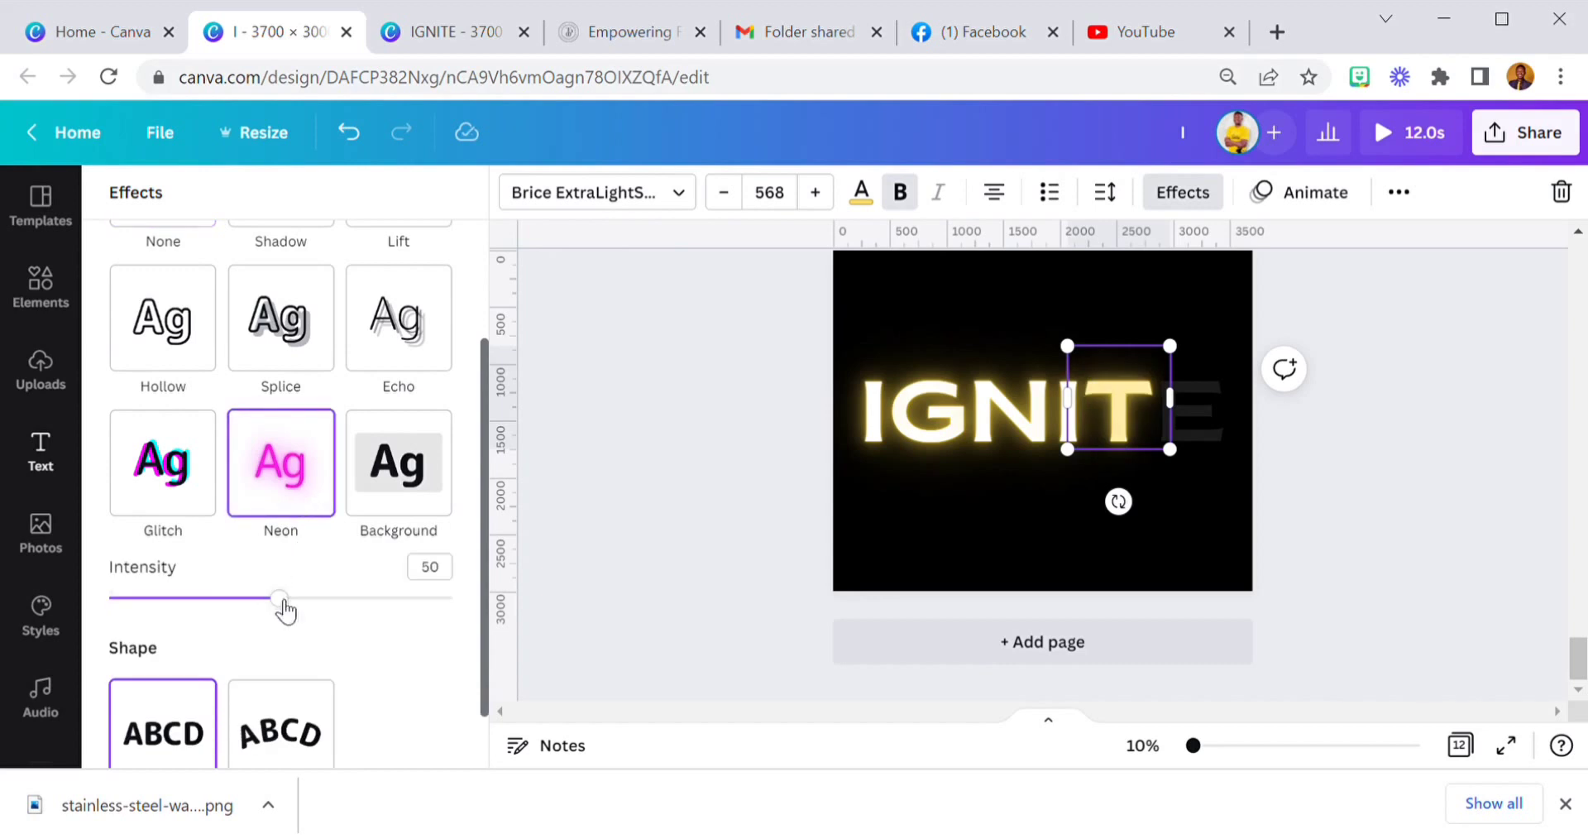
pyautogui.moveTo(282, 598); pyautogui.dragTo(547, 620)
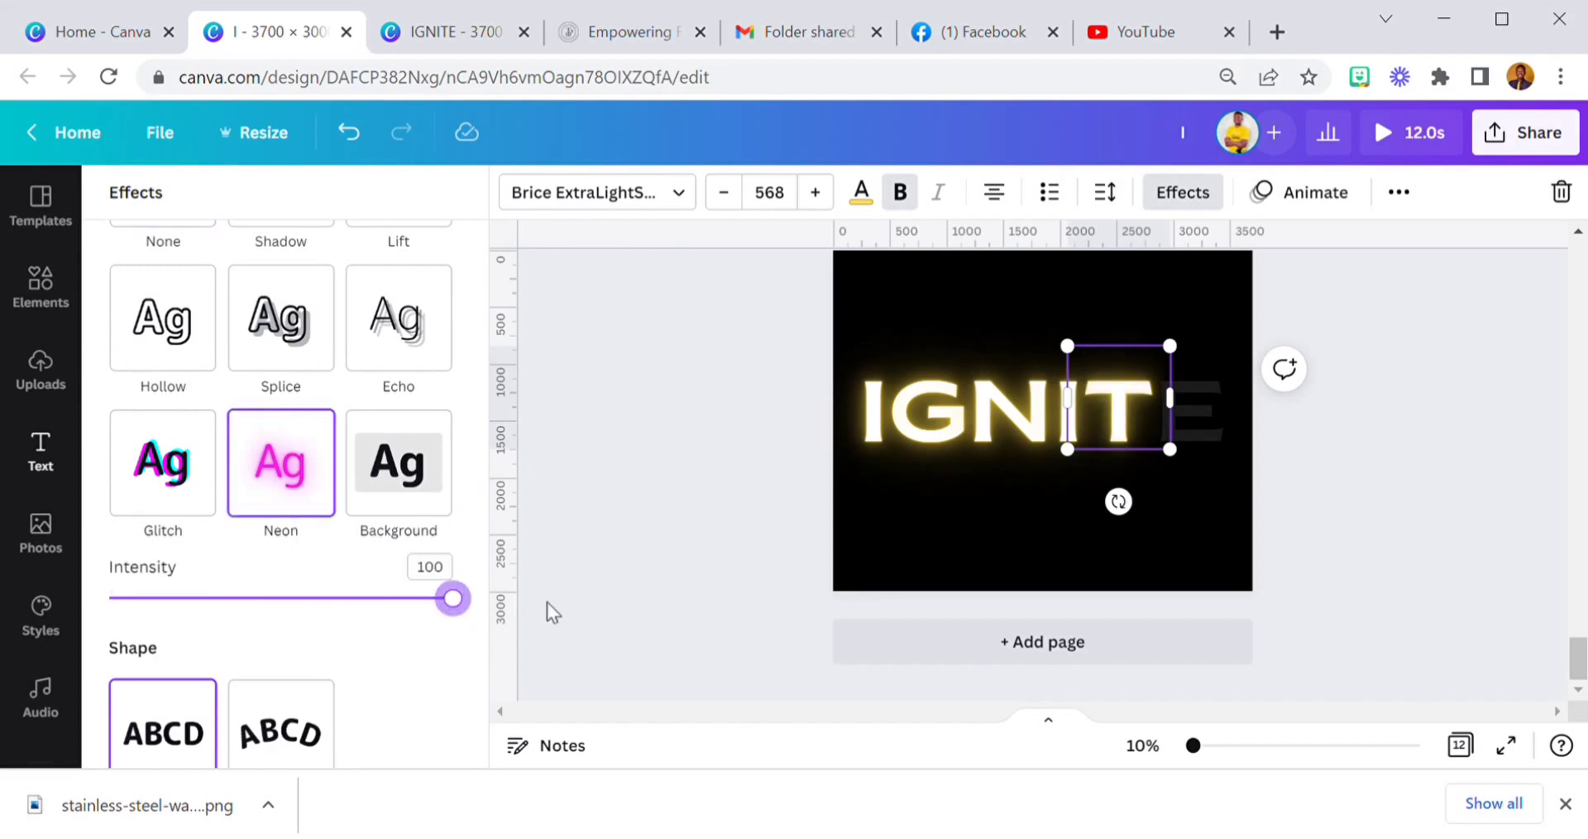
pyautogui.click(690, 505)
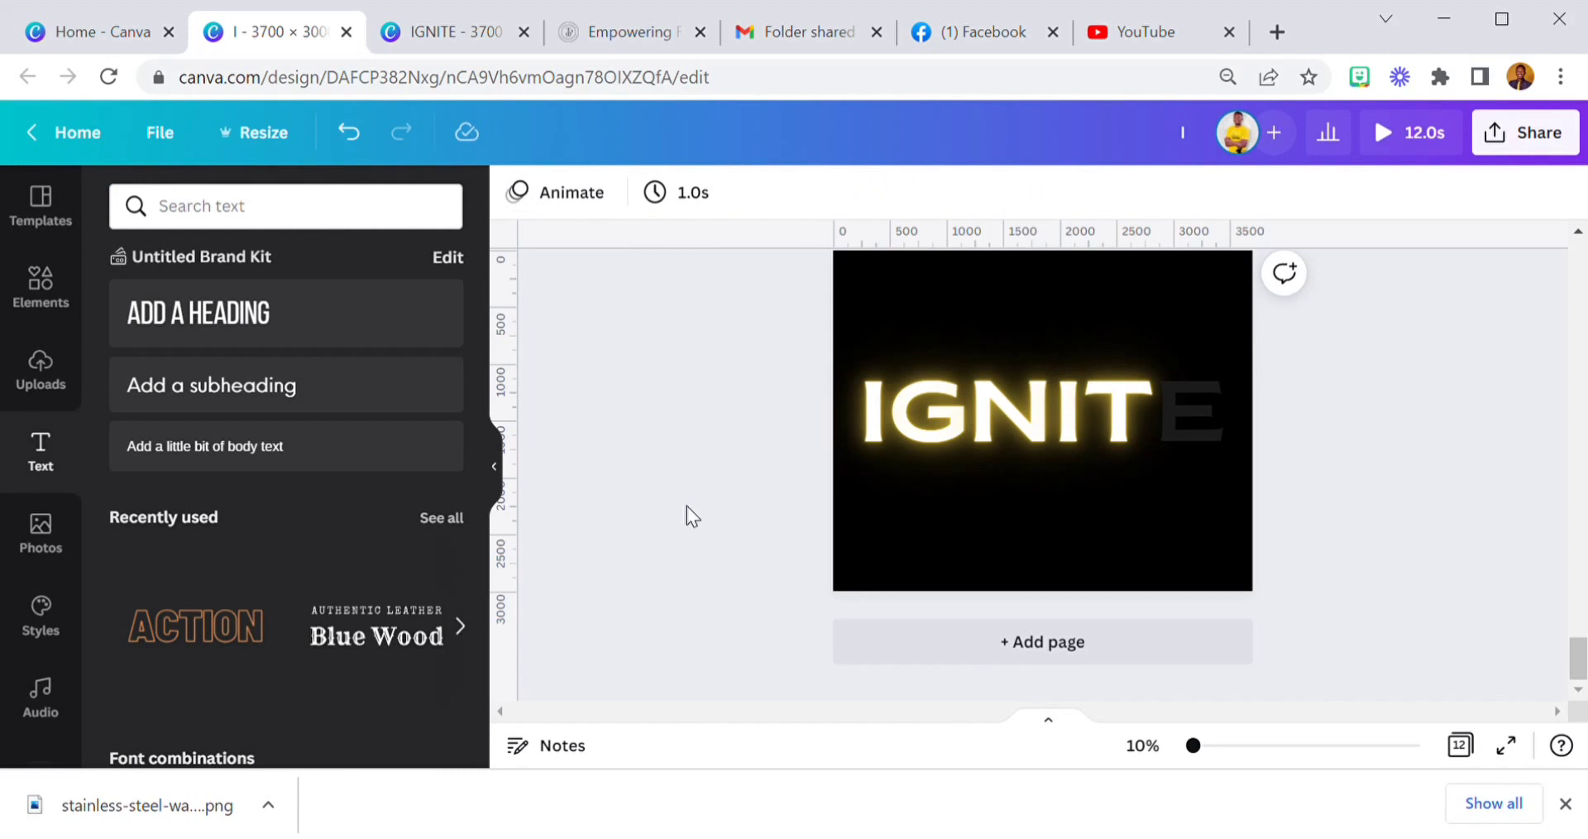
# - Apply the Neon text animation to the glowing IGNIT letters together
pyautogui.click(1074, 486)
pyautogui.scroll(3, 1084, 513)
pyautogui.scroll(-3, 1092, 523)
pyautogui.click(1121, 384)
pyautogui.click(883, 508)
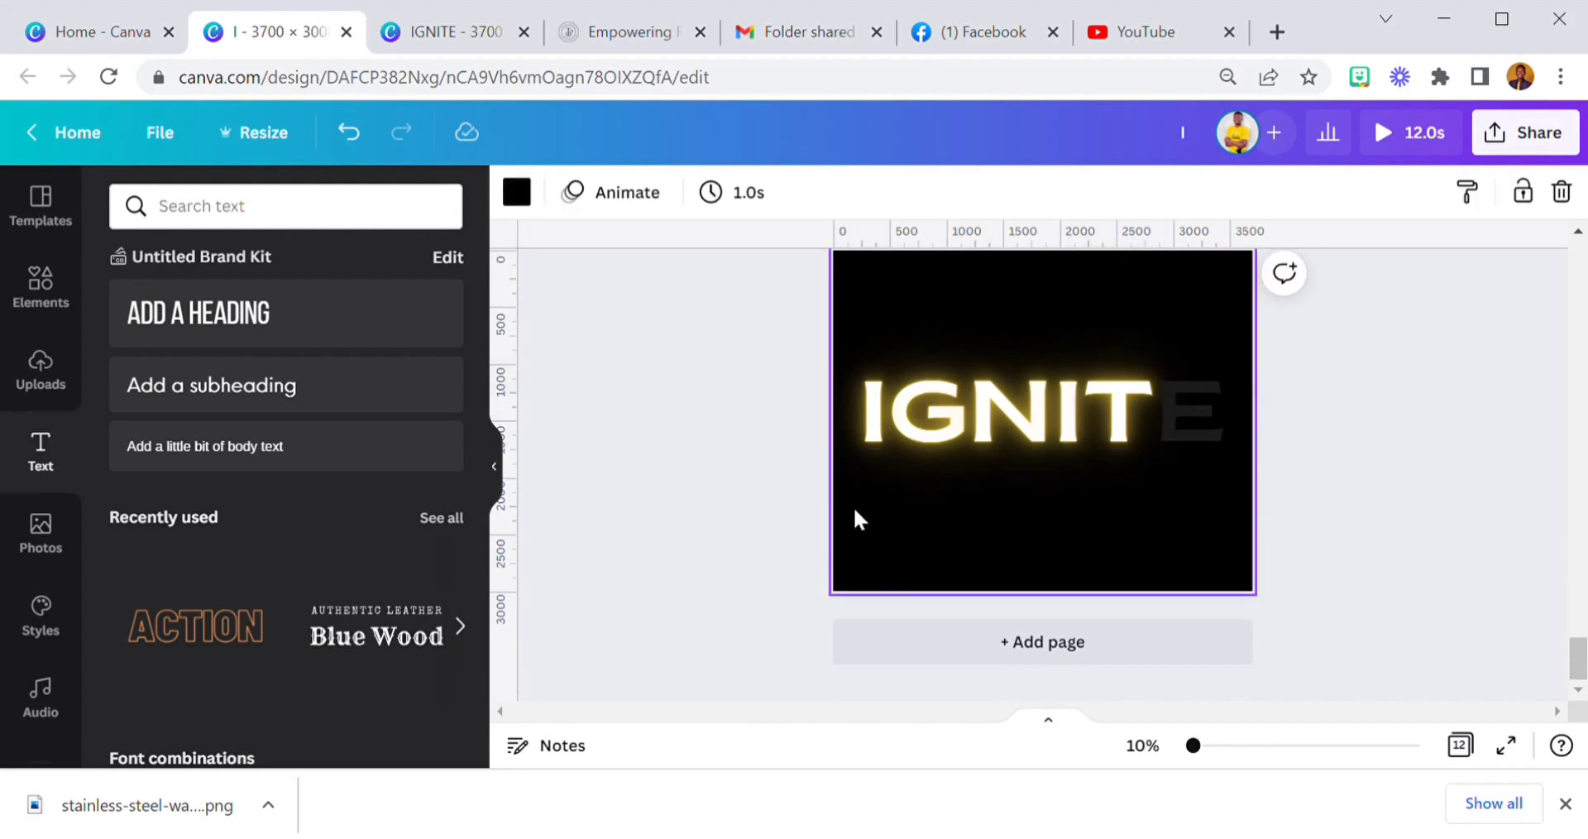
pyautogui.moveTo(874, 510)
pyautogui.mouseDown()
pyautogui.moveTo(1119, 429)
pyautogui.moveTo(1129, 277)
pyautogui.mouseUp()
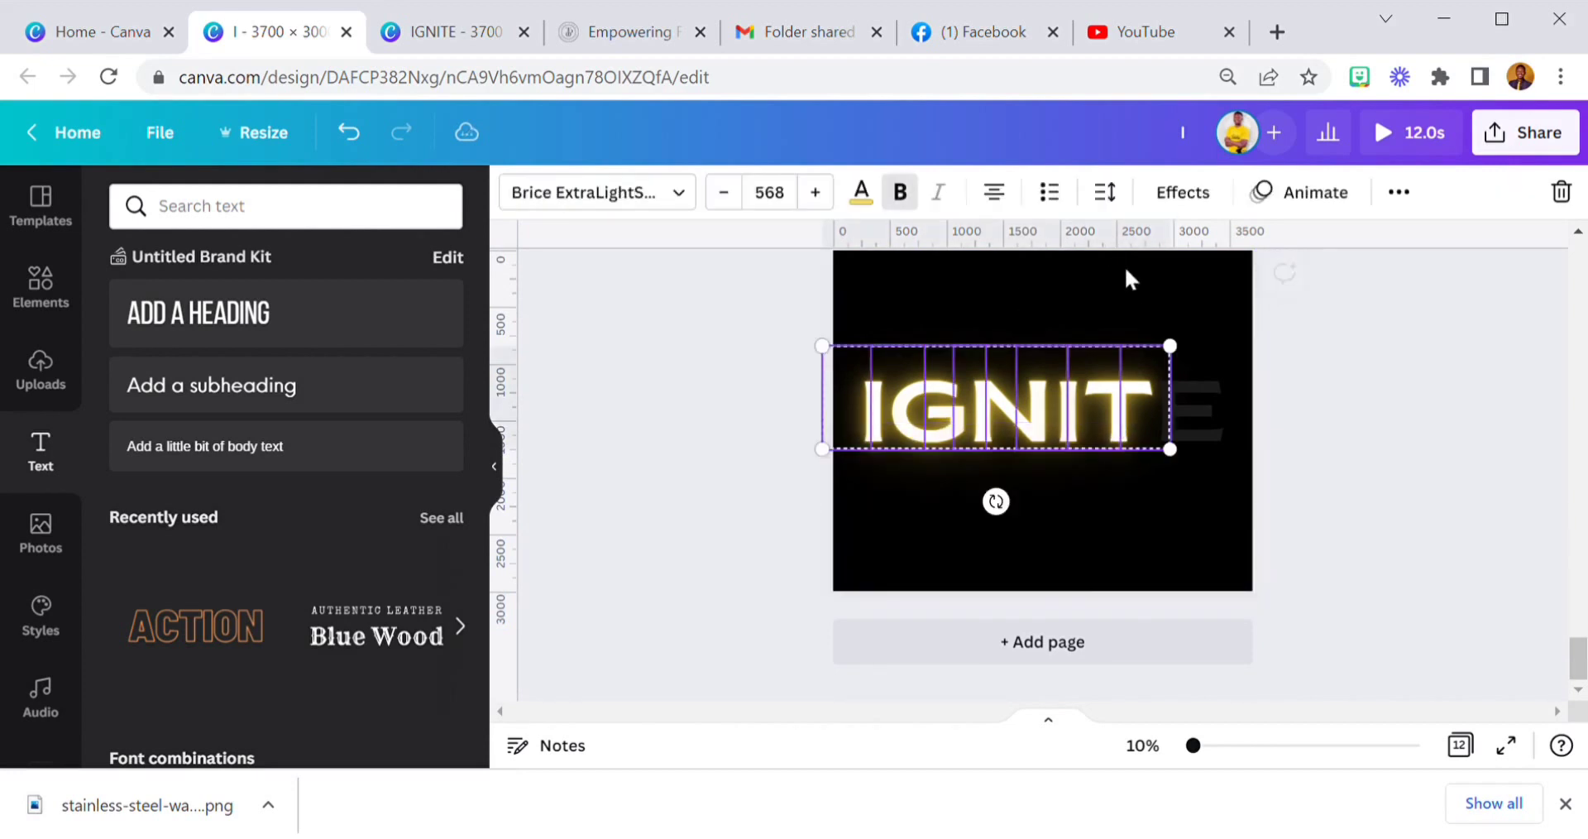
pyautogui.click(1297, 207)
pyautogui.scroll(-3, 325, 602)
pyautogui.scroll(-3, 312, 503)
pyautogui.scroll(-3, 297, 589)
pyautogui.click(291, 434)
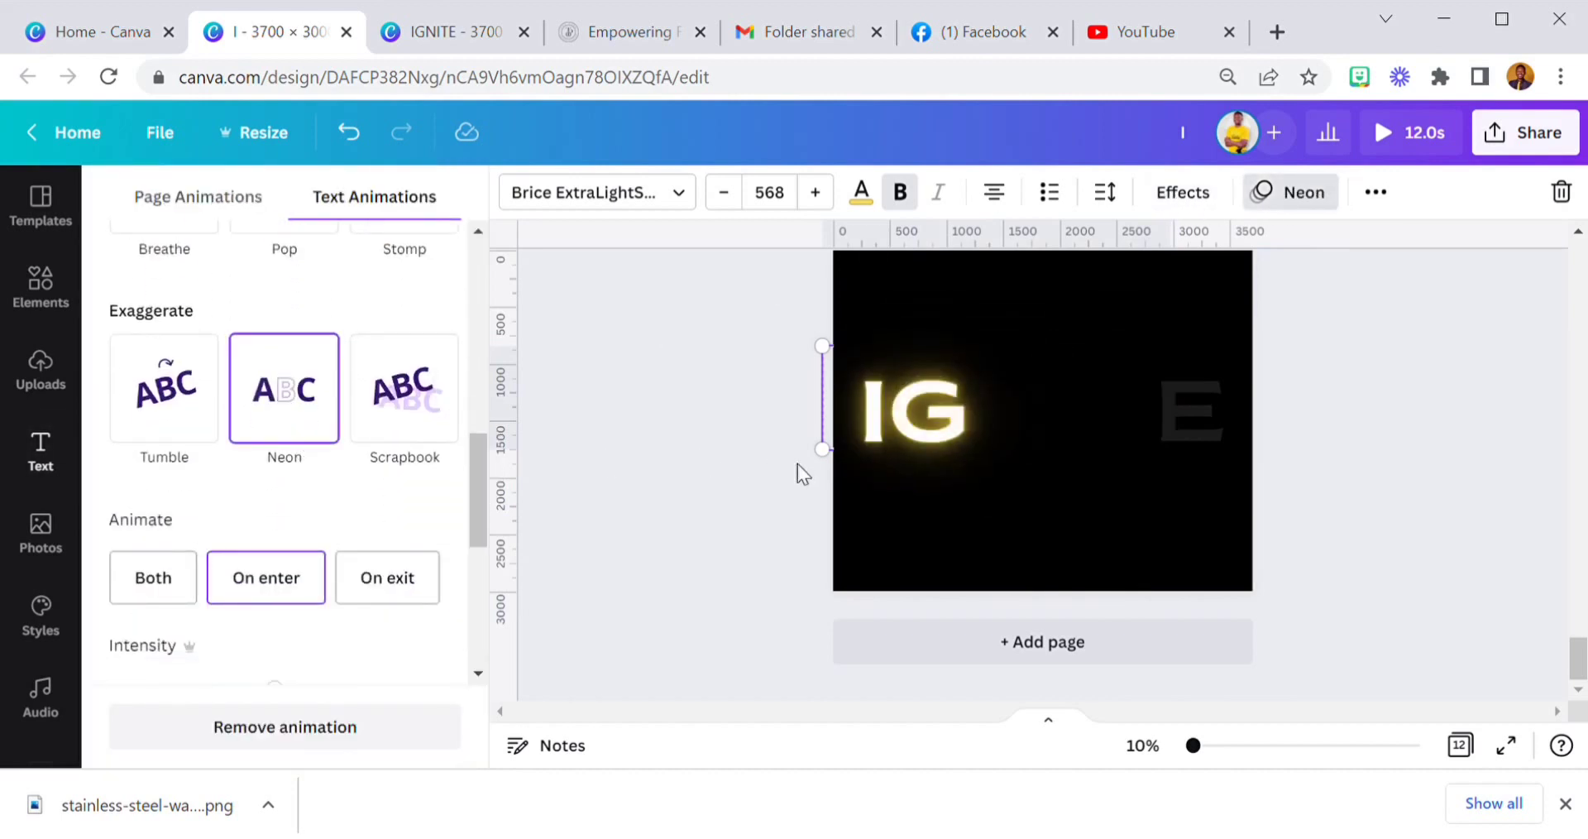
pyautogui.click(885, 509)
# - Duplicate the page into Page 13 and make its E yellow with a neon glow at 100
pyautogui.scroll(2, 1203, 355)
pyautogui.click(1156, 355)
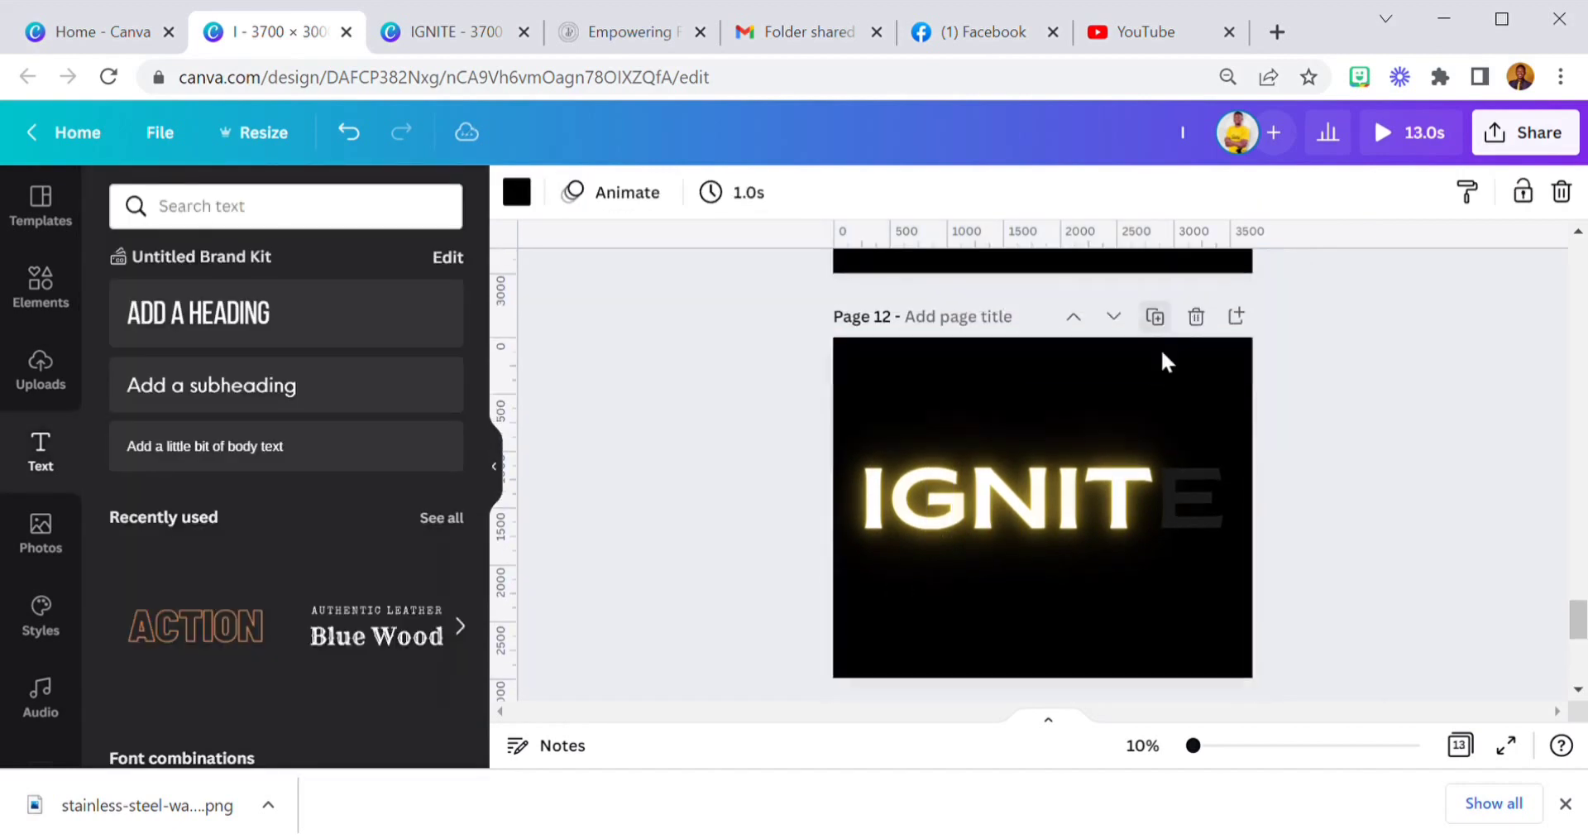
pyautogui.click(1197, 519)
pyautogui.click(861, 192)
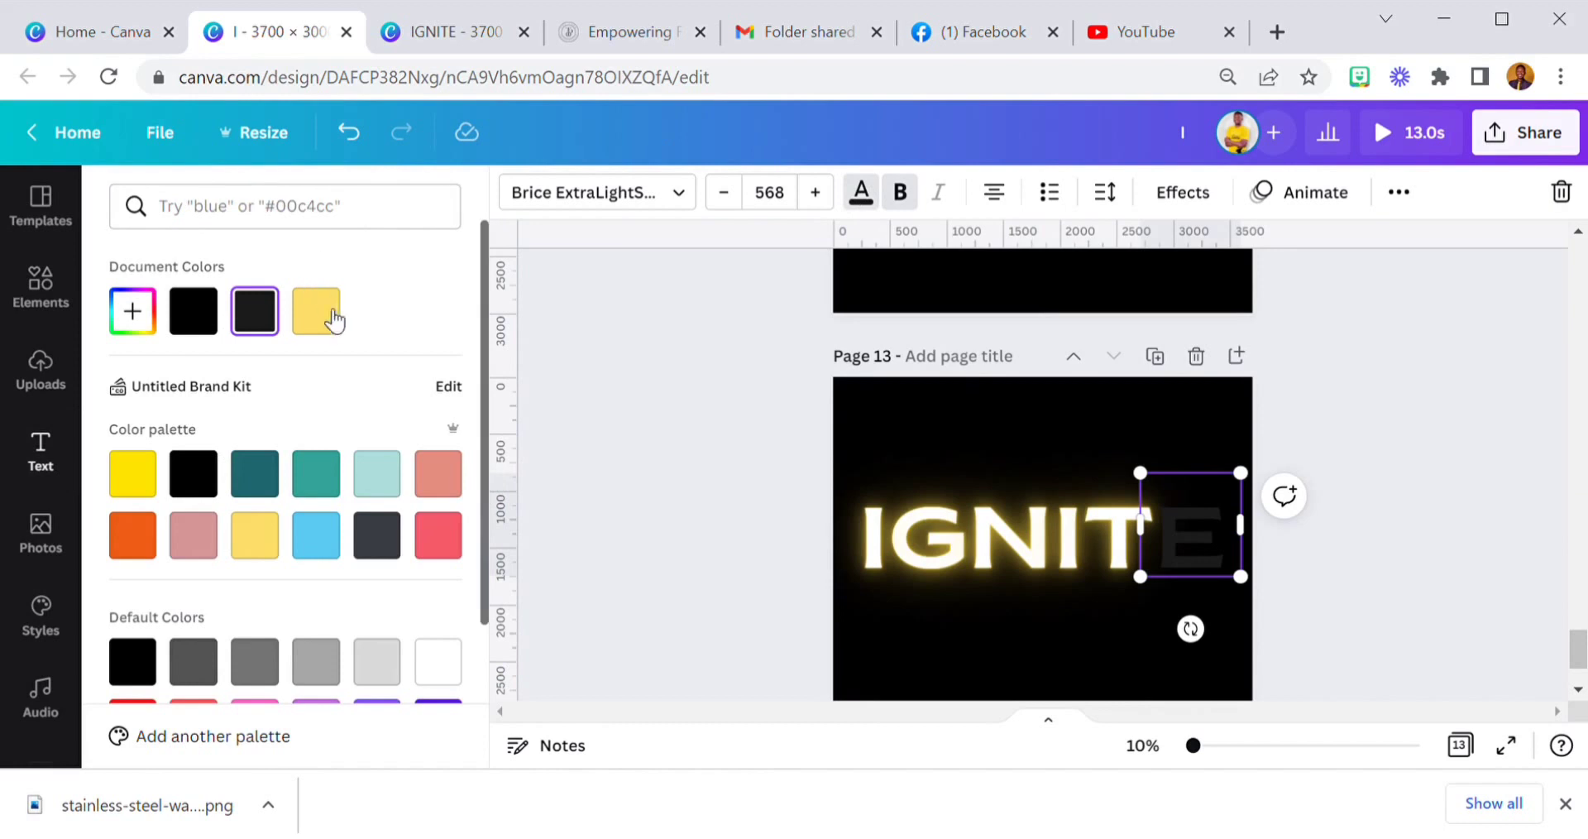
pyautogui.click(329, 321)
pyautogui.click(1183, 192)
pyautogui.scroll(-3, 319, 496)
pyautogui.click(306, 571)
pyautogui.moveTo(299, 657); pyautogui.dragTo(507, 662)
# - Apply the Neon text animation to all six IGNITE letters on Page 13
pyautogui.click(926, 634)
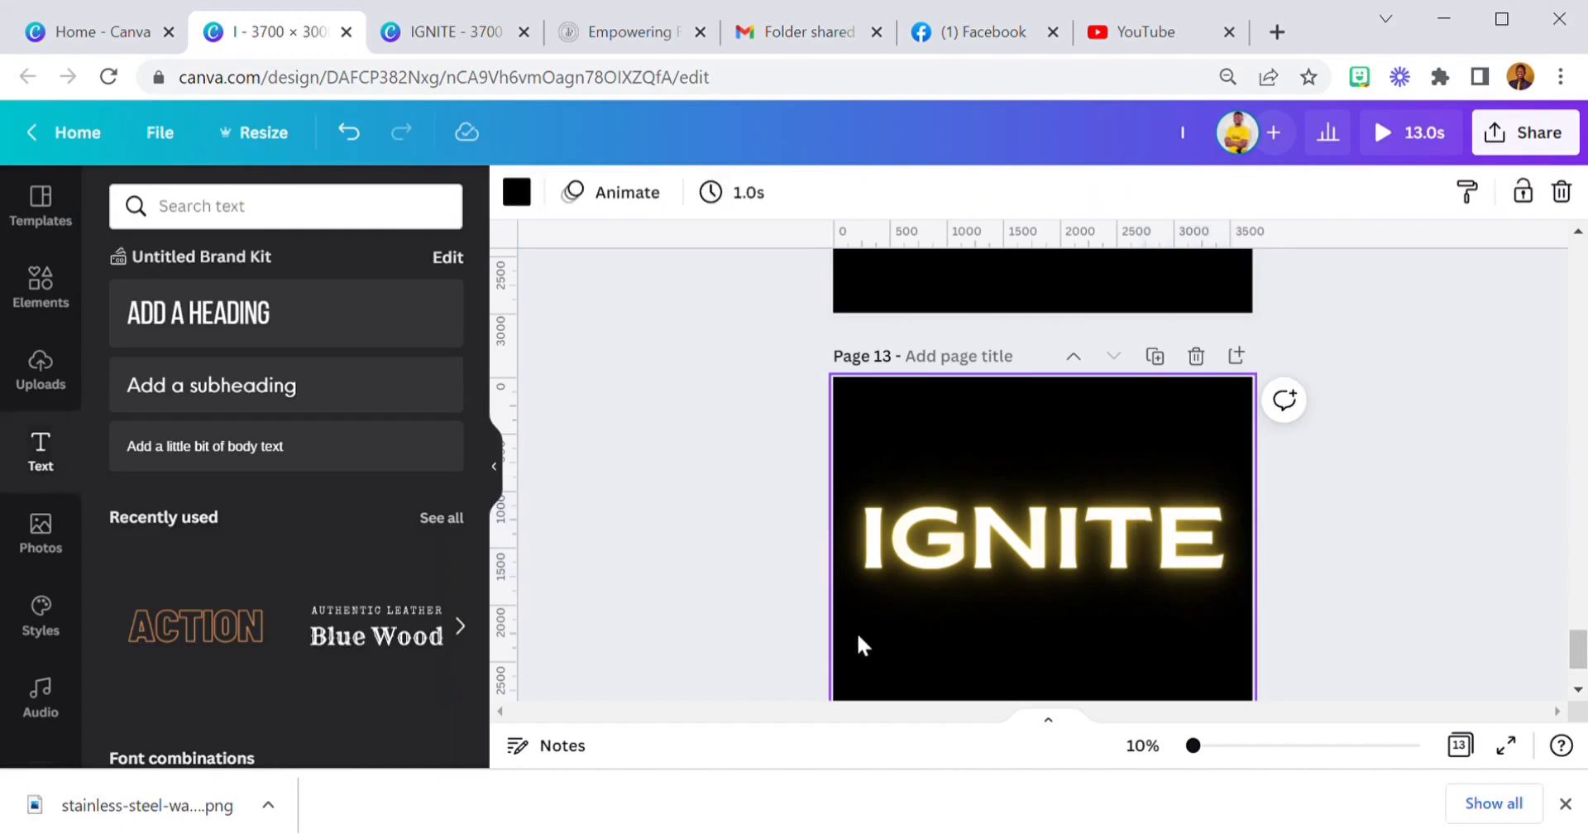
pyautogui.moveTo(855, 639); pyautogui.dragTo(1217, 480)
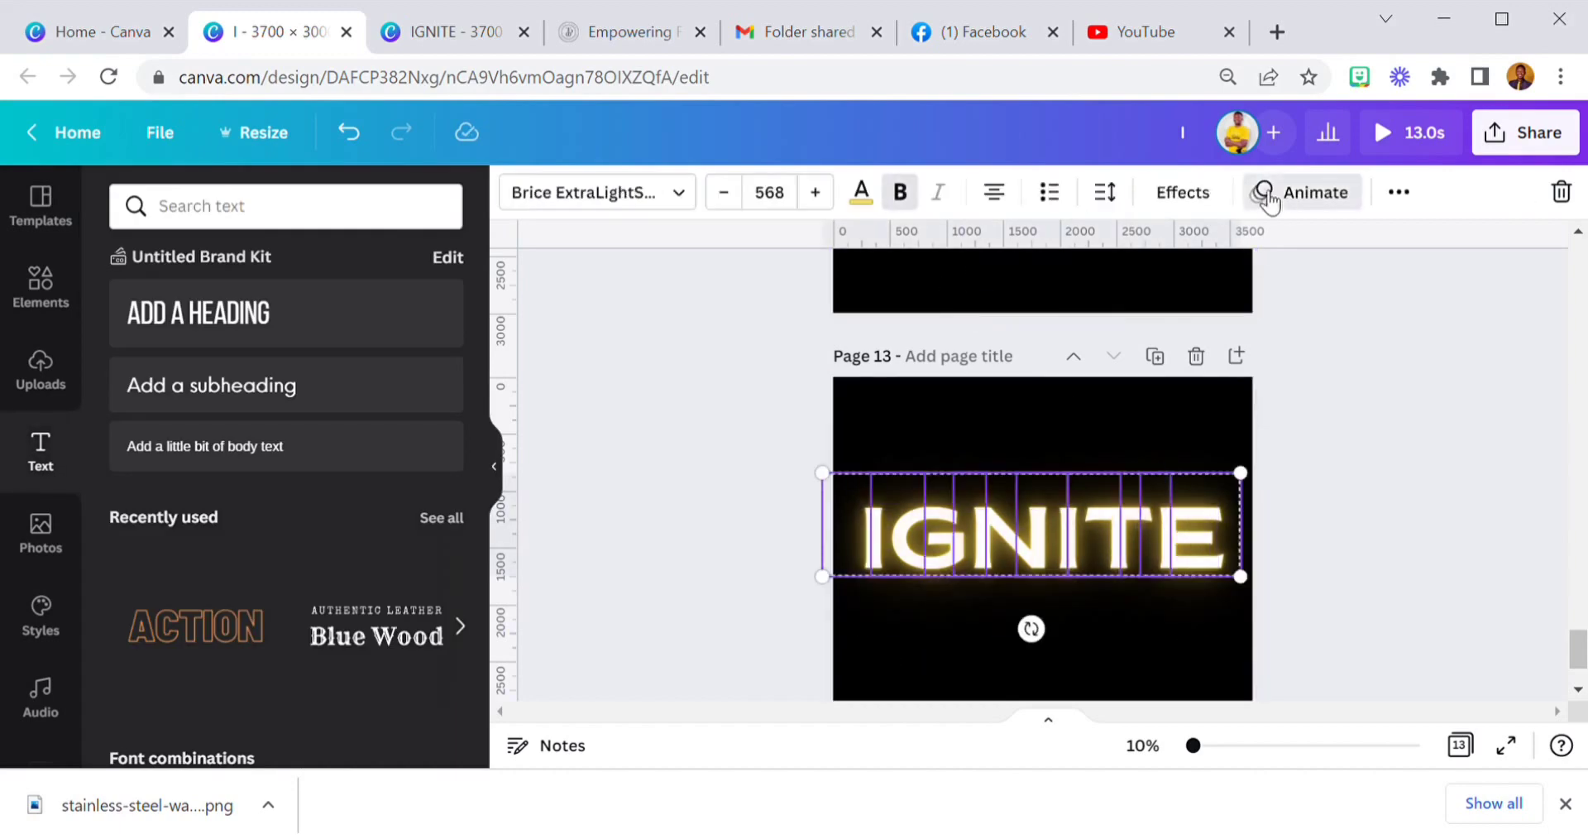
pyautogui.click(1262, 192)
pyautogui.scroll(-3, 342, 532)
pyautogui.scroll(-3, 346, 543)
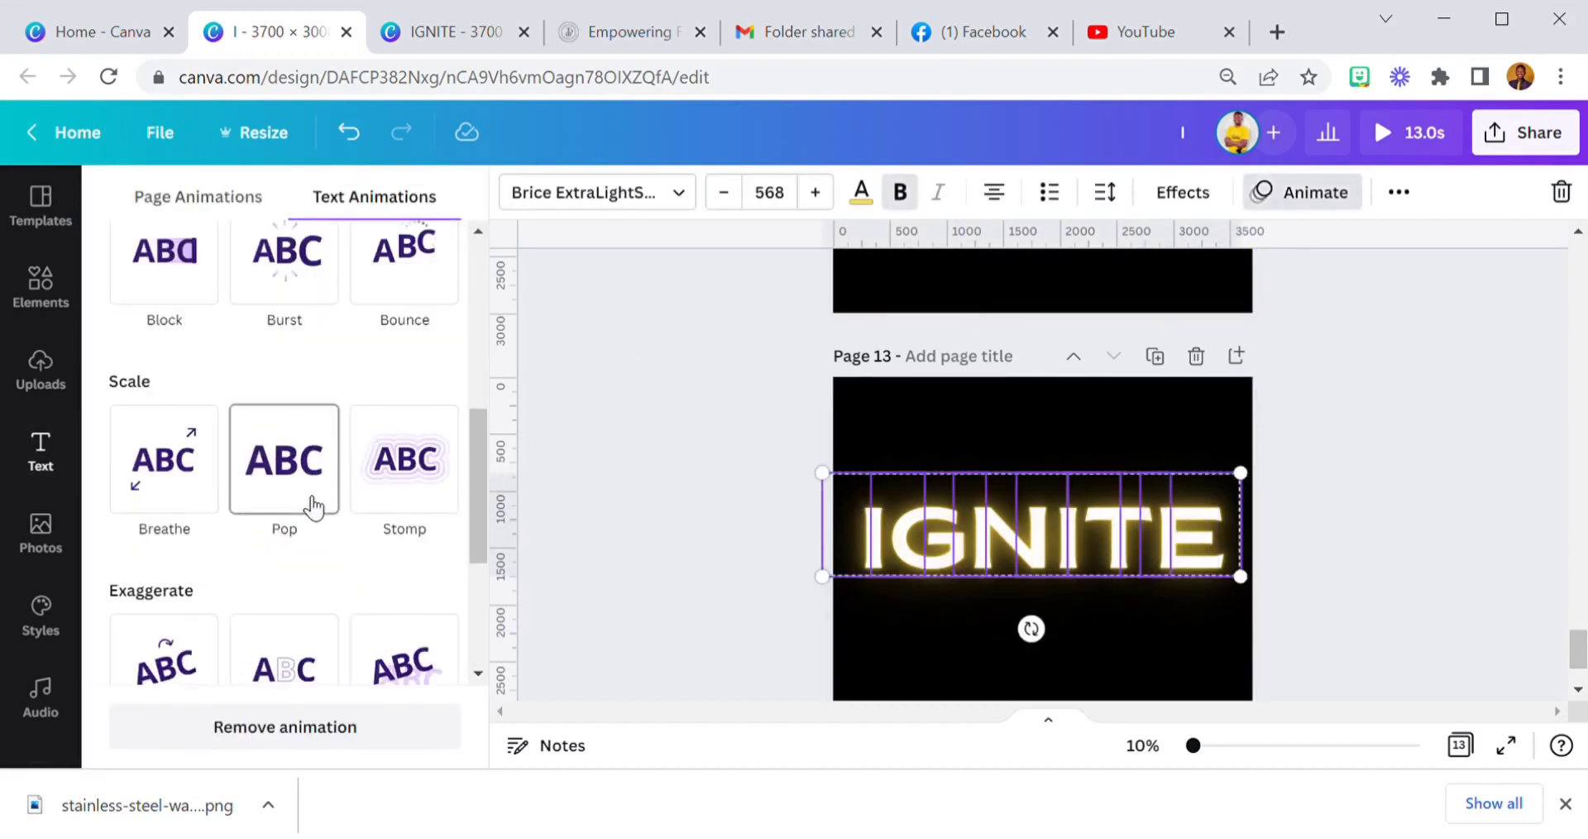
pyautogui.scroll(-3, 311, 507)
pyautogui.click(315, 465)
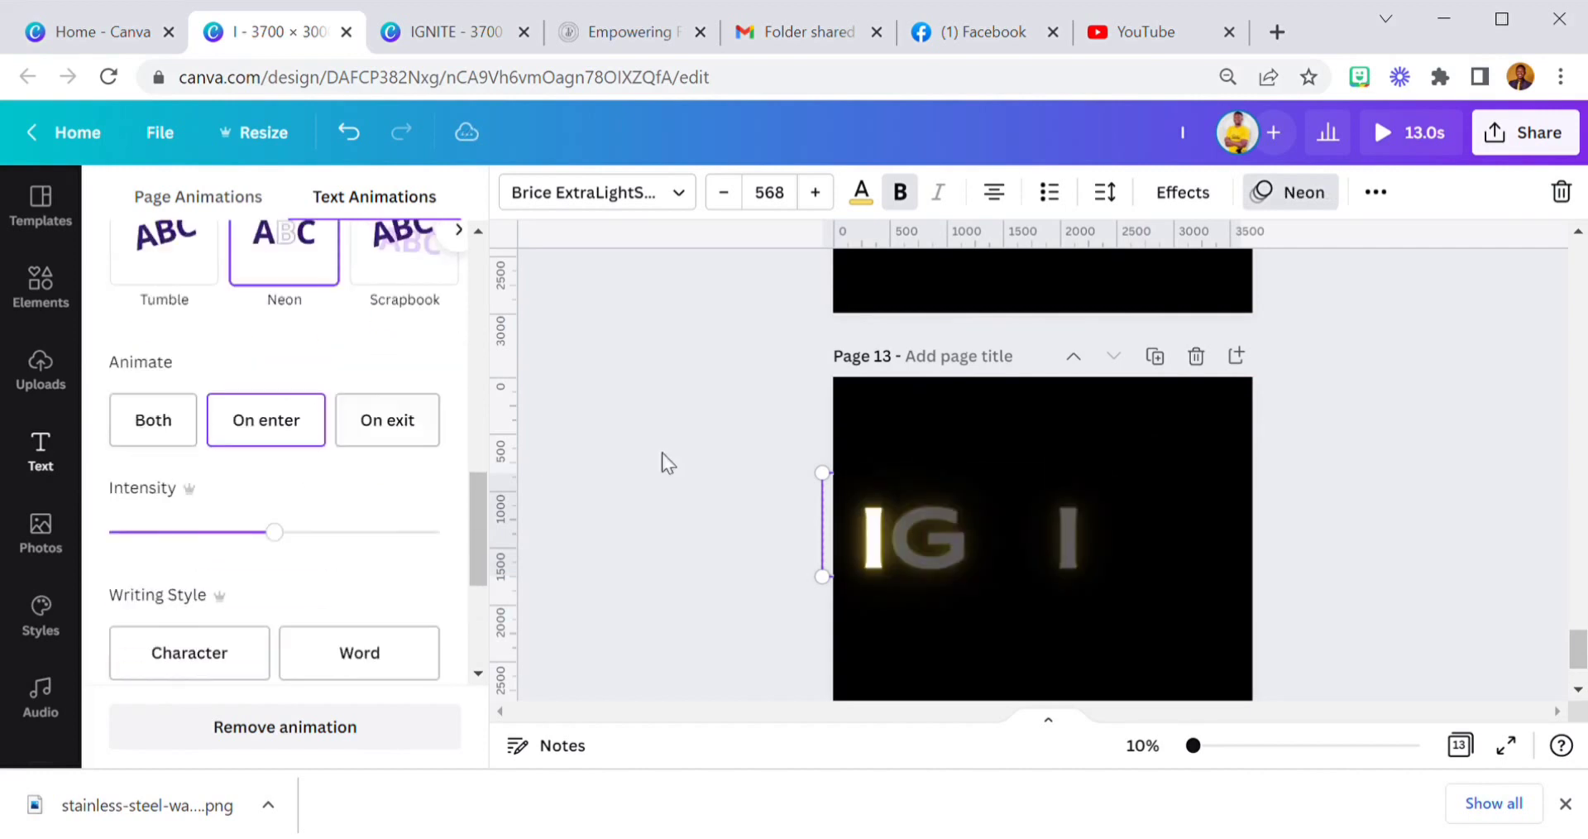
pyautogui.click(884, 418)
# - Duplicate Page 13 into Page 14 and review its IGNITE text animation options
pyautogui.click(1156, 358)
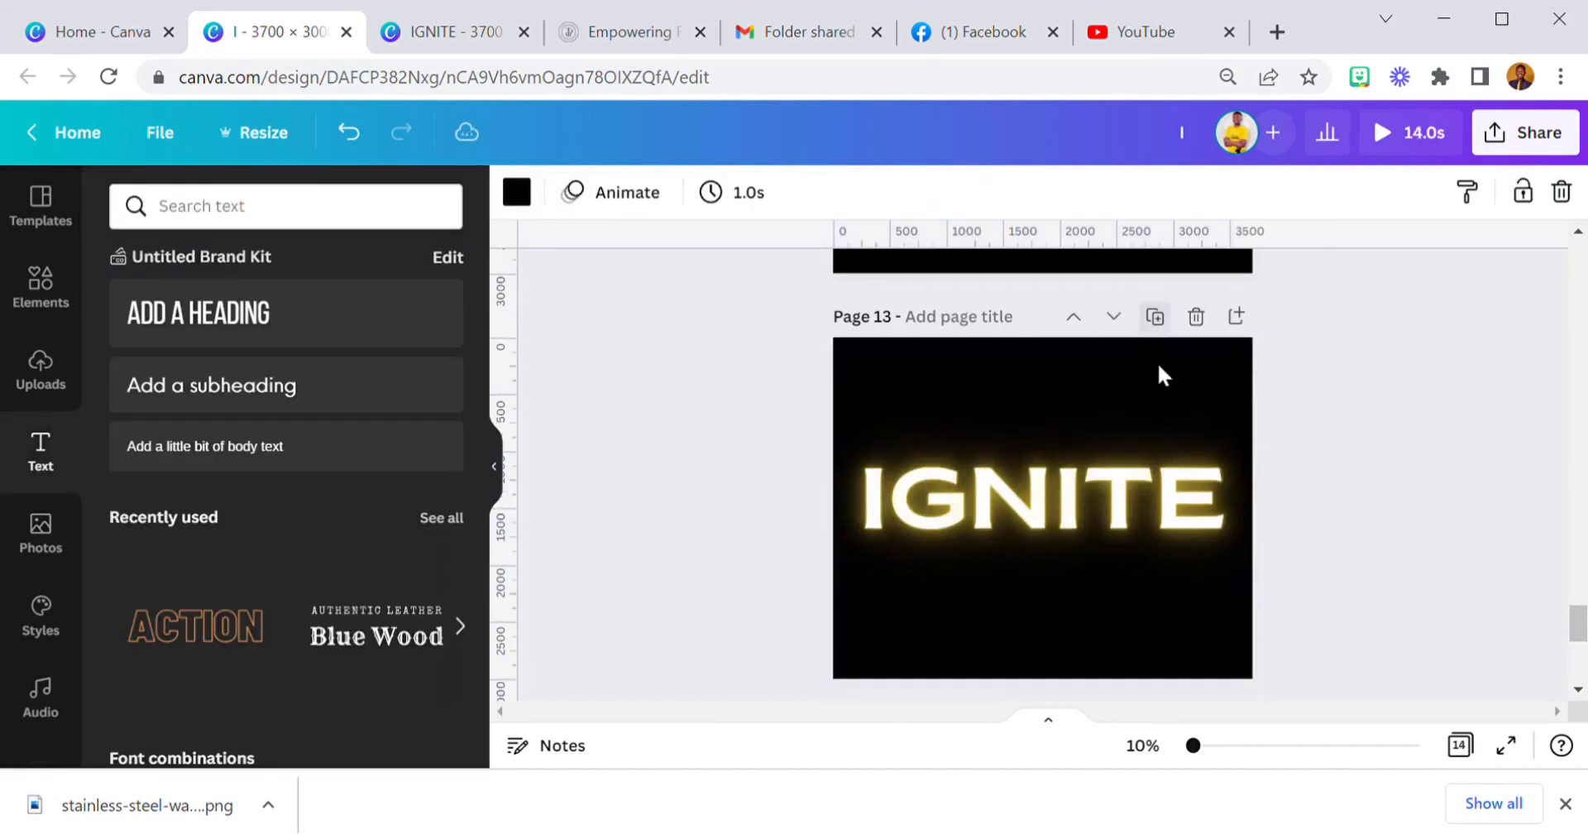
pyautogui.click(1194, 498)
pyautogui.click(1304, 199)
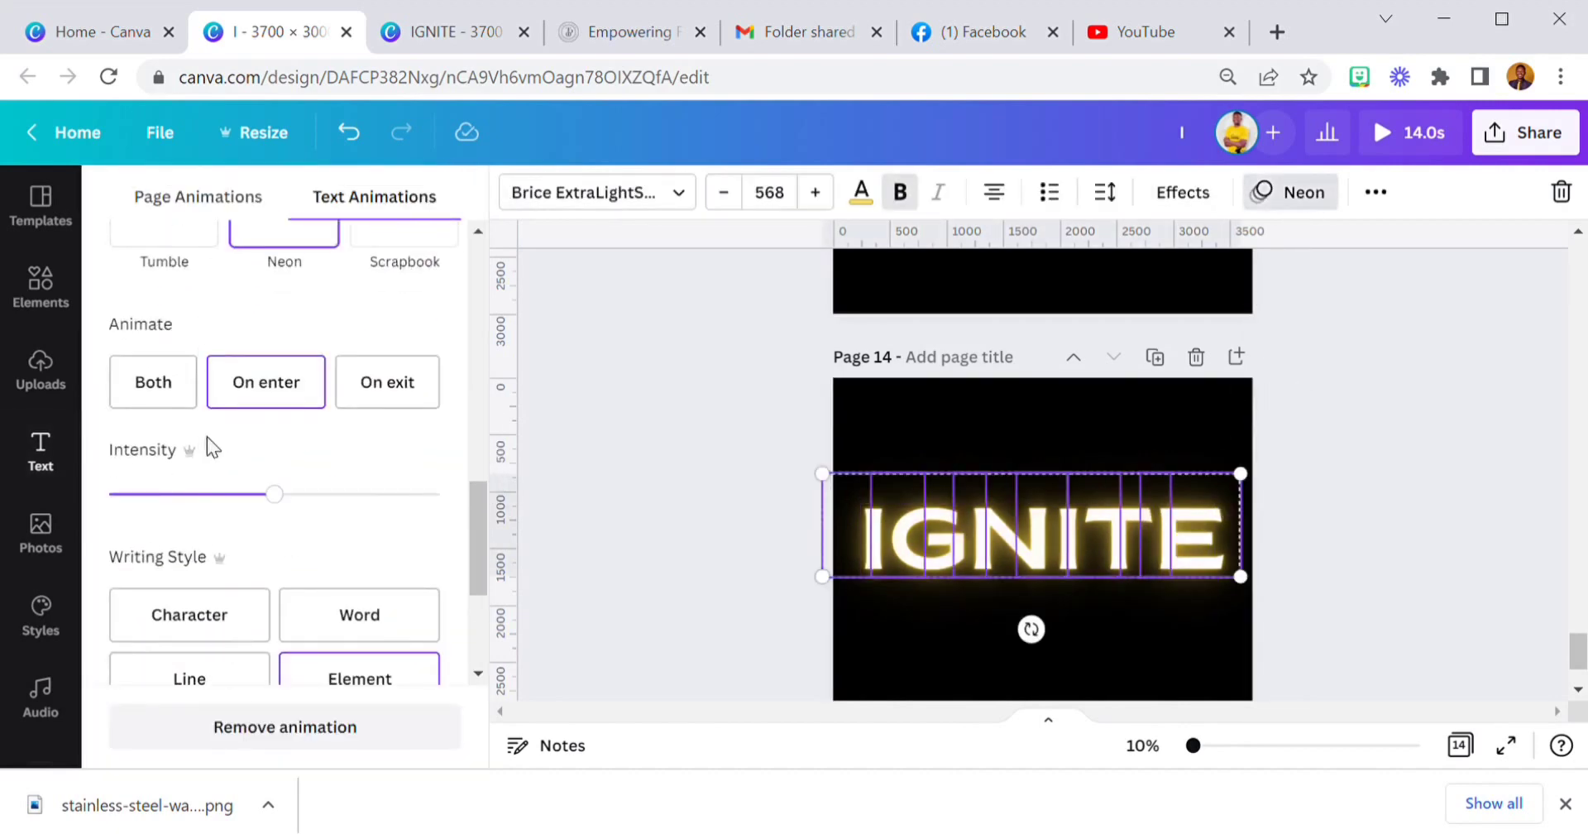
pyautogui.scroll(5, 223, 446)
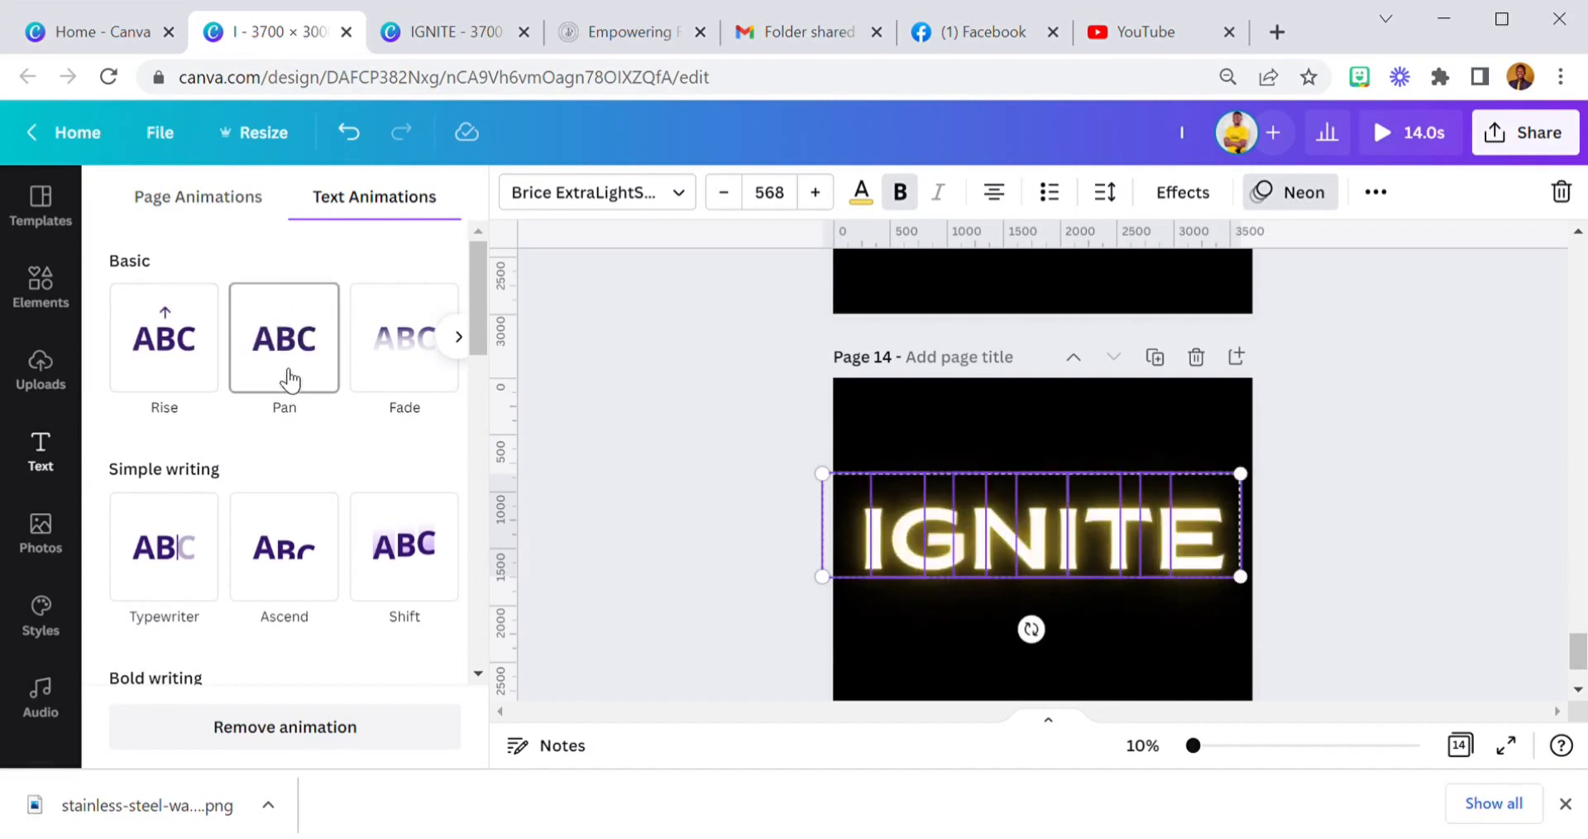
pyautogui.click(640, 490)
# - Check which animation Page 14 uses in the reference IGNITE design
pyautogui.click(455, 33)
pyautogui.scroll(-1, 1172, 609)
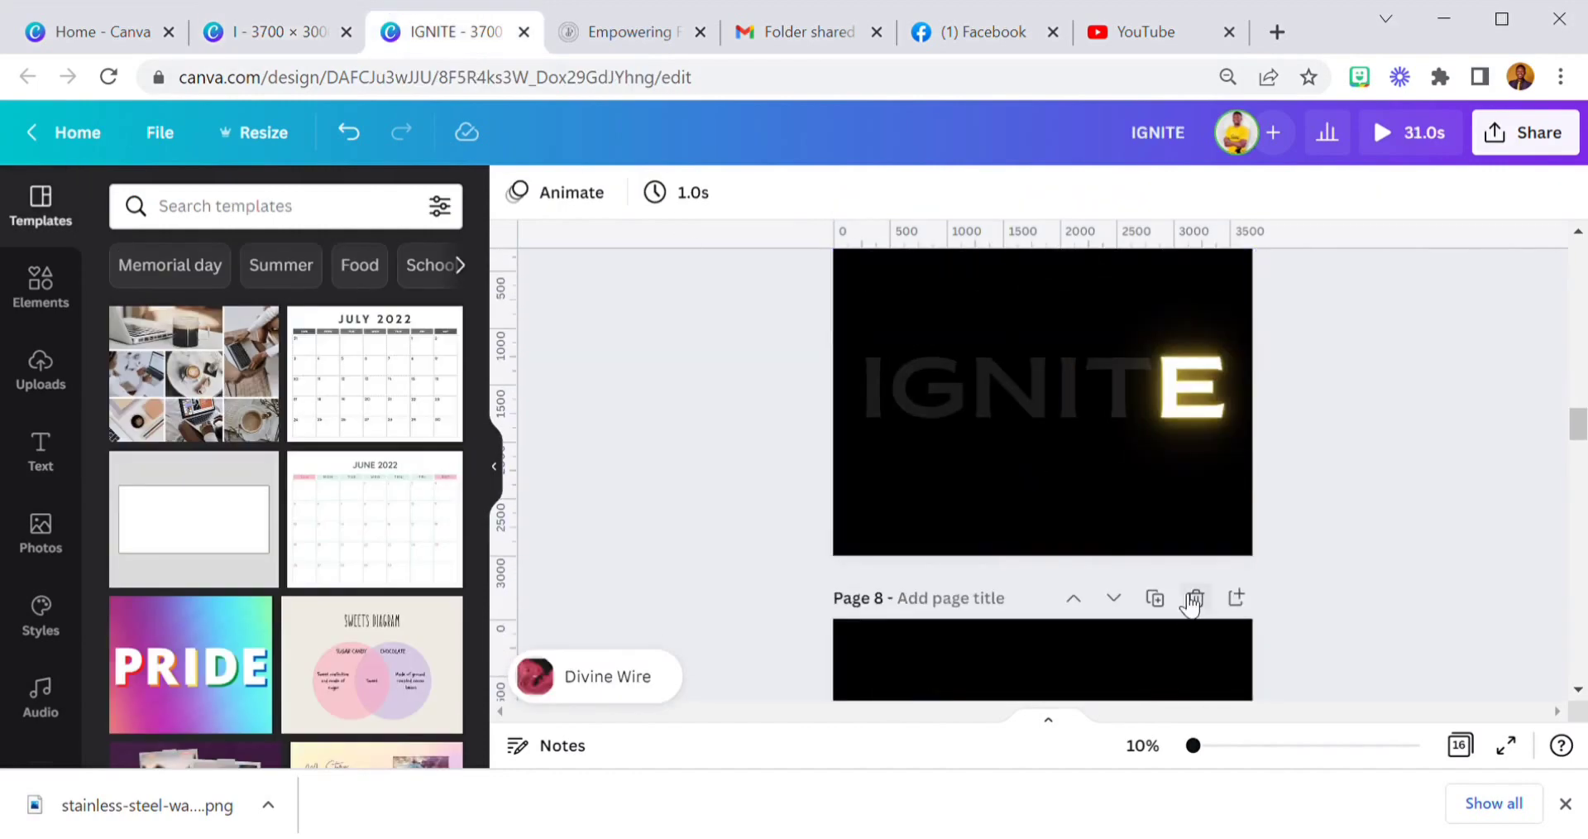
pyautogui.scroll(-2, 1001, 561)
pyautogui.scroll(-10, 1004, 565)
pyautogui.scroll(-4, 1018, 574)
pyautogui.scroll(-6, 1015, 576)
pyautogui.click(1016, 576)
pyautogui.click(1004, 478)
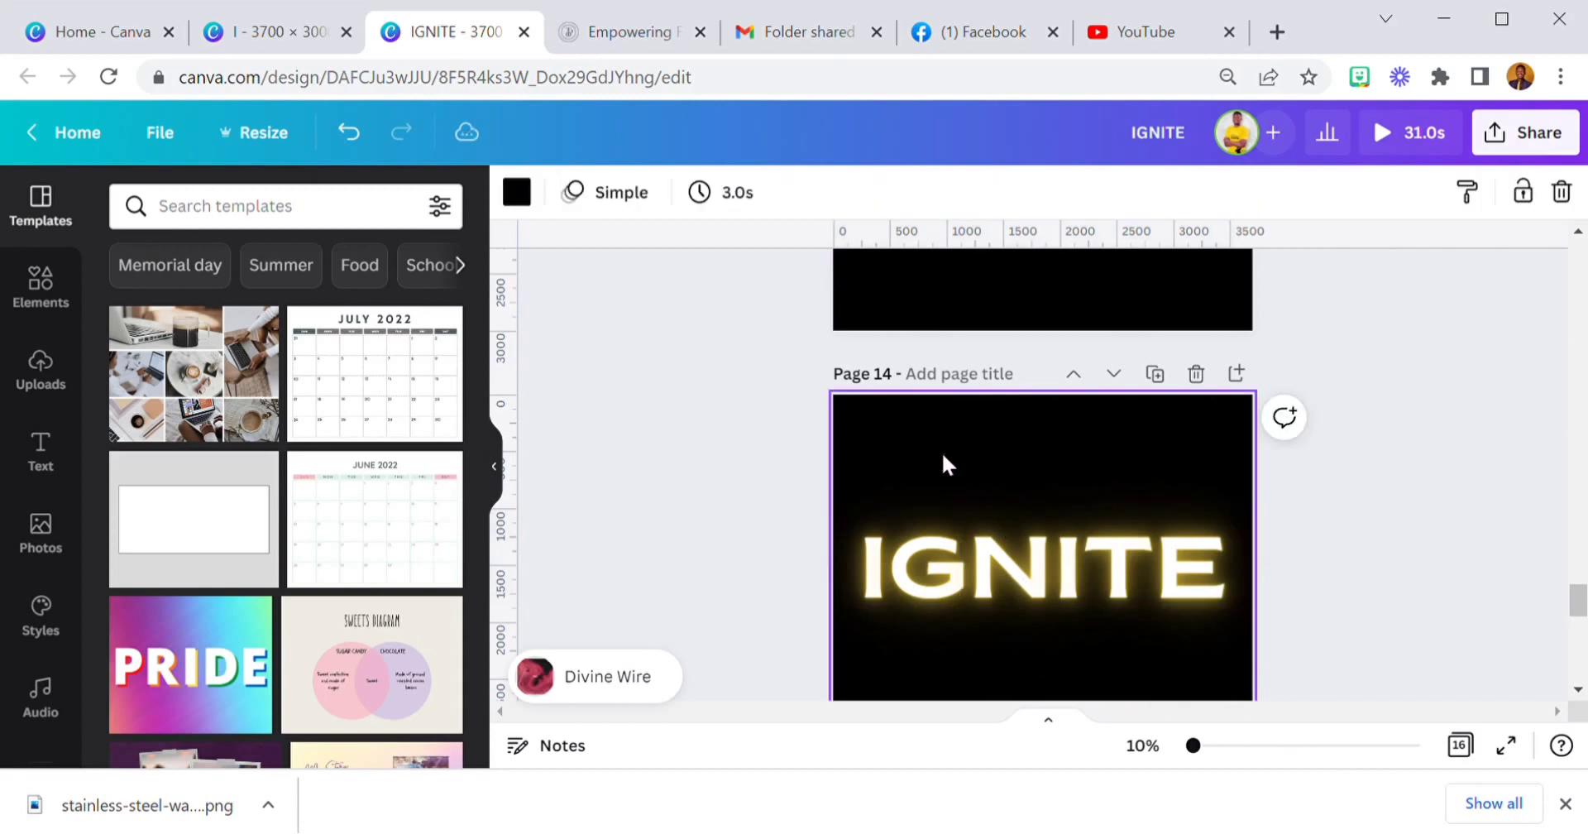
pyautogui.click(312, 40)
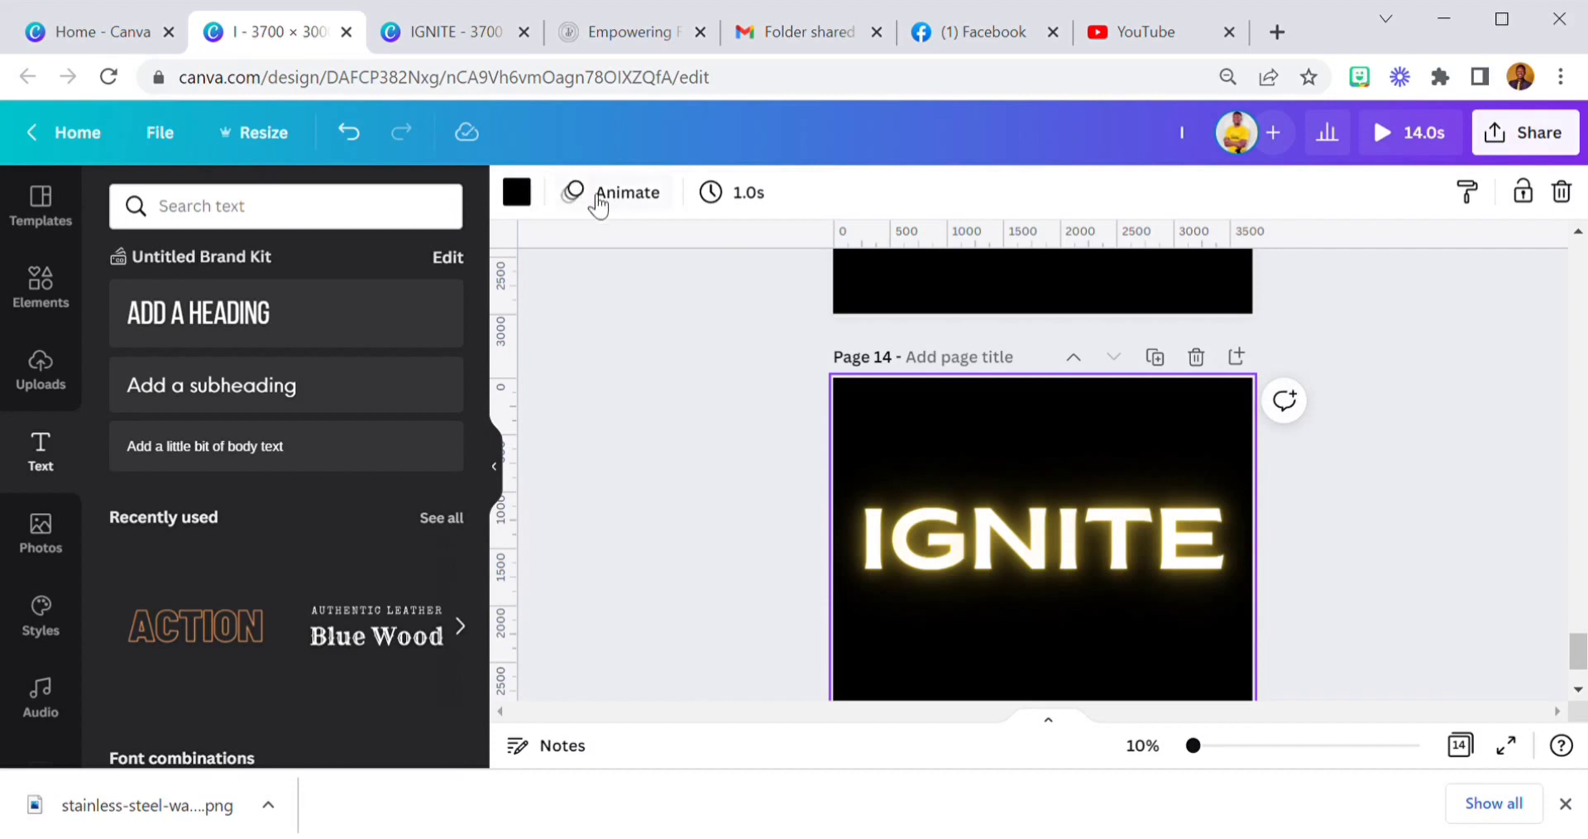
# - Give Page 14 the Simple page animation
pyautogui.click(598, 198)
pyautogui.click(199, 368)
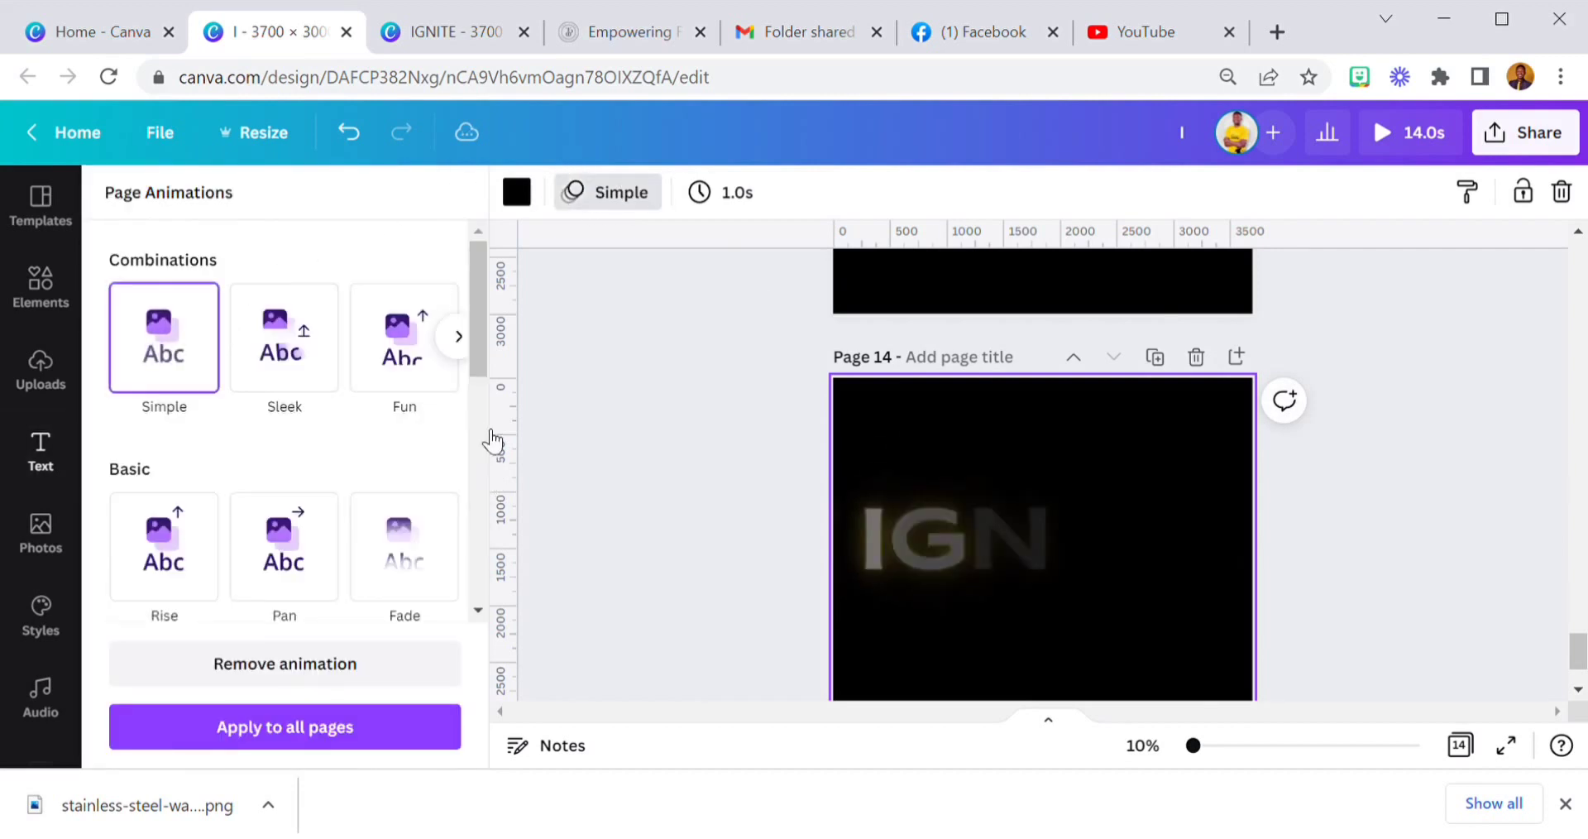
pyautogui.click(721, 534)
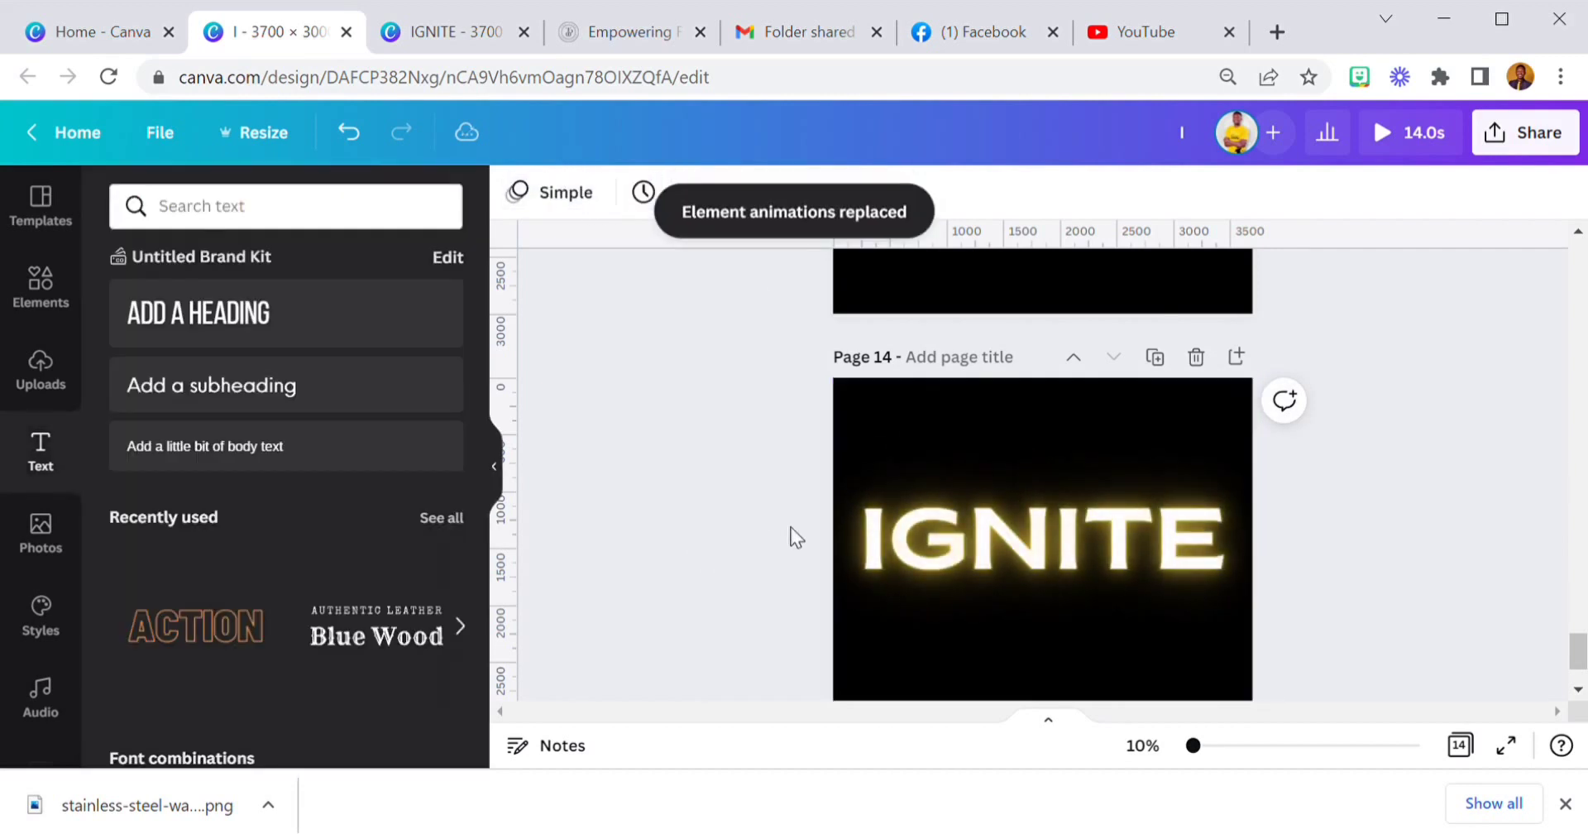
pyautogui.scroll(-2, 815, 572)
pyautogui.scroll(5, 819, 572)
pyautogui.click(860, 570)
pyautogui.click(888, 533)
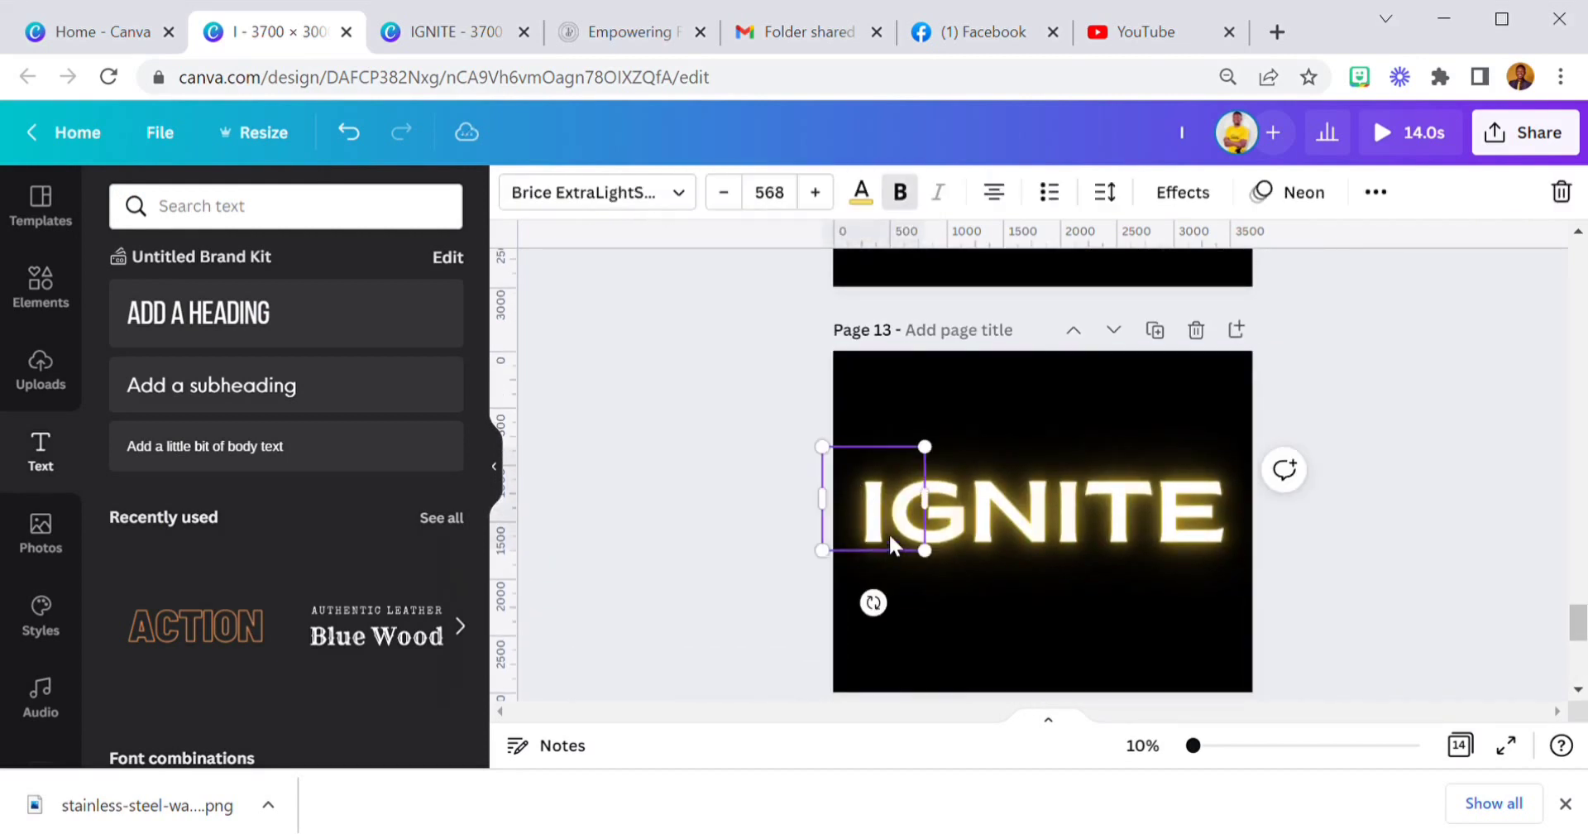
pyautogui.click(1108, 409)
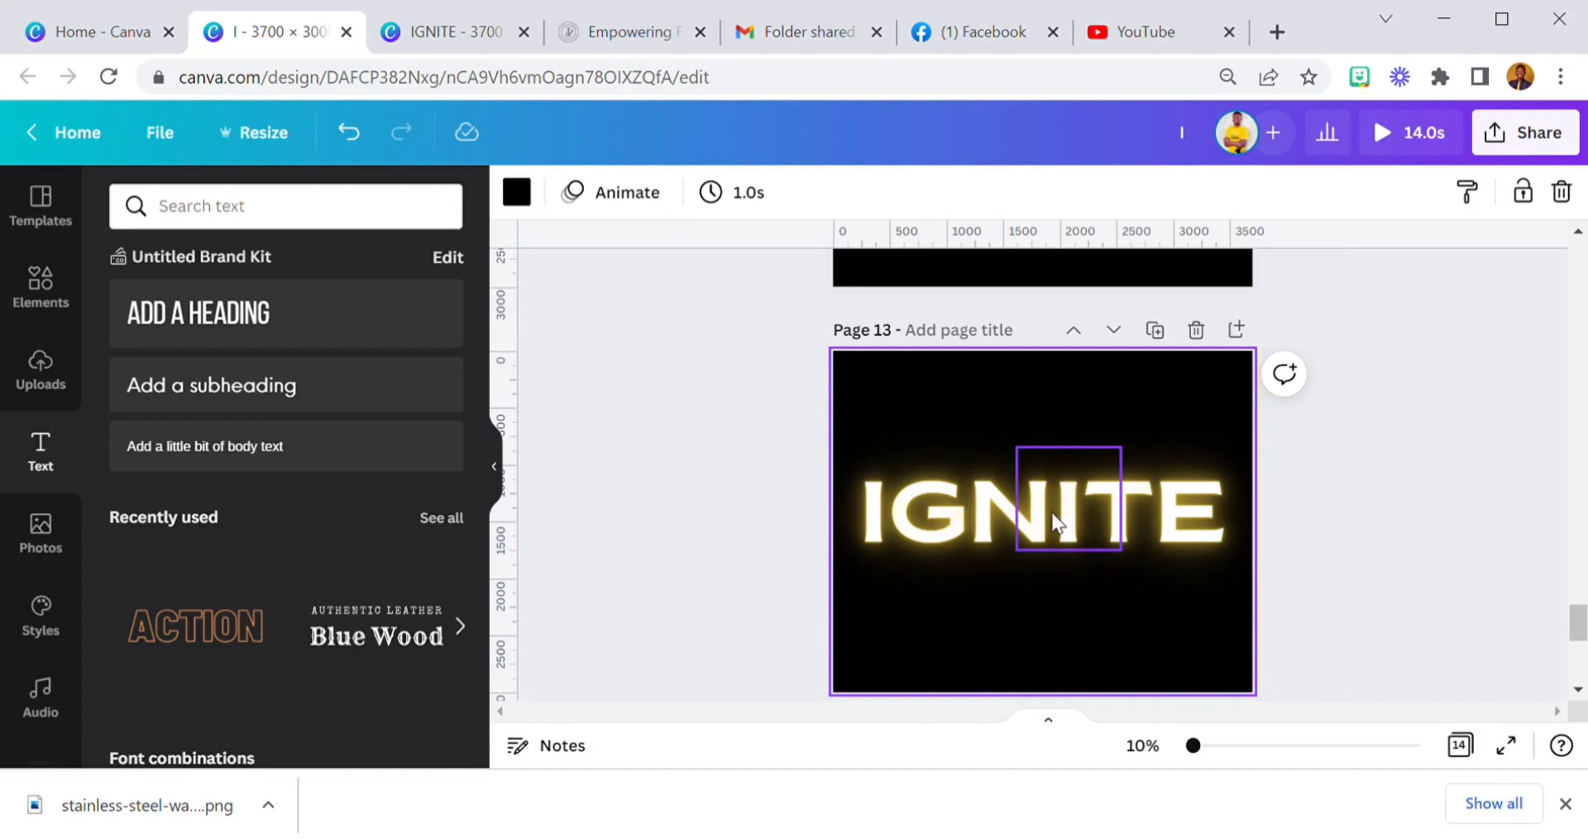
pyautogui.scroll(5, 1067, 447)
pyautogui.scroll(5, 1406, 442)
pyautogui.scroll(10, 1057, 442)
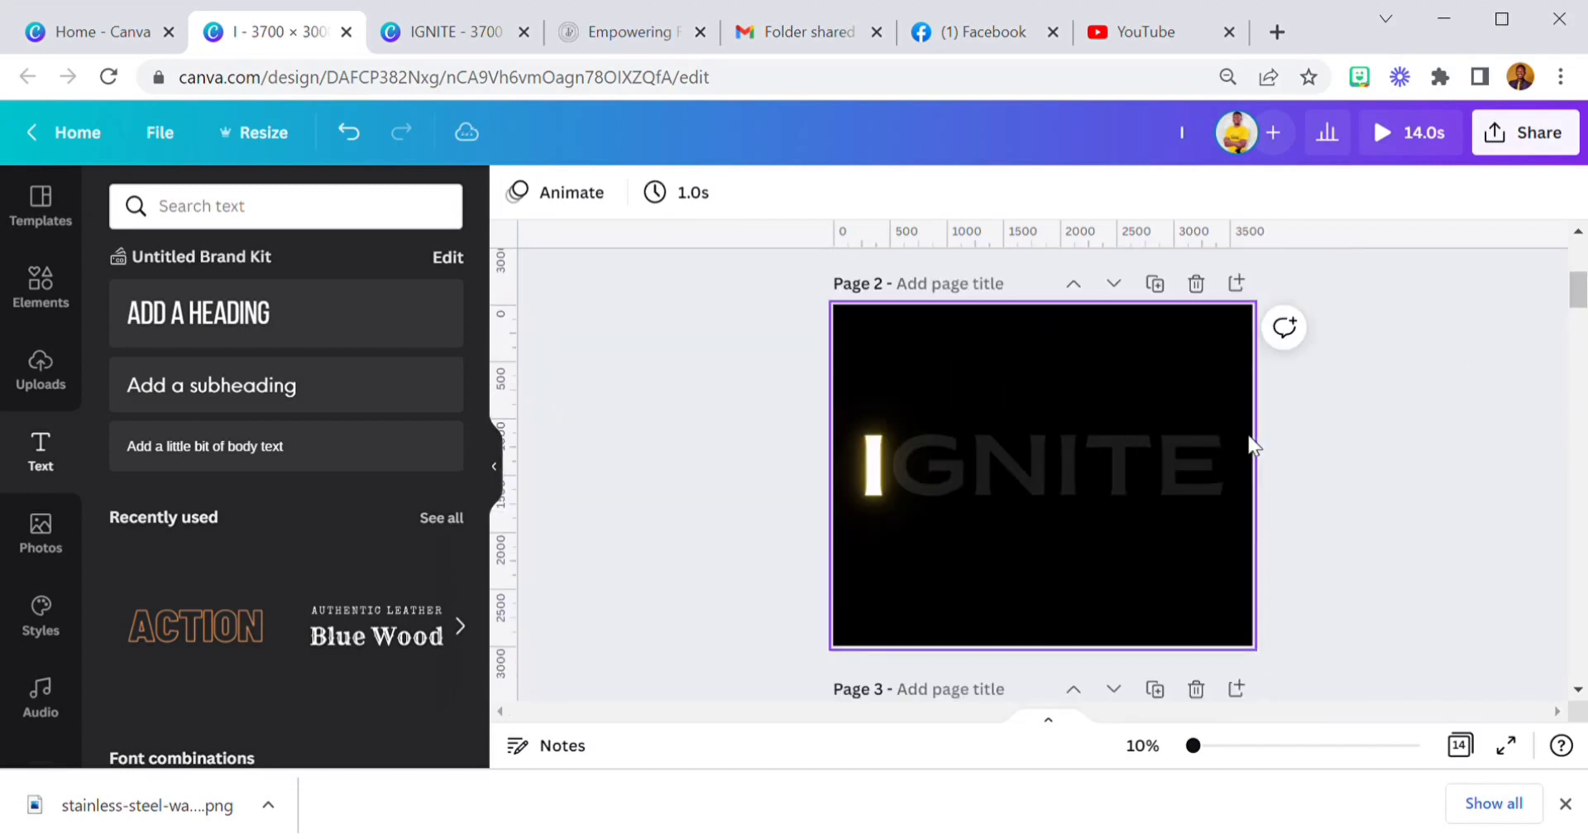
pyautogui.scroll(3, 1067, 430)
pyautogui.scroll(-3, 1082, 442)
pyautogui.scroll(-6, 1078, 480)
pyautogui.scroll(-5, 1077, 446)
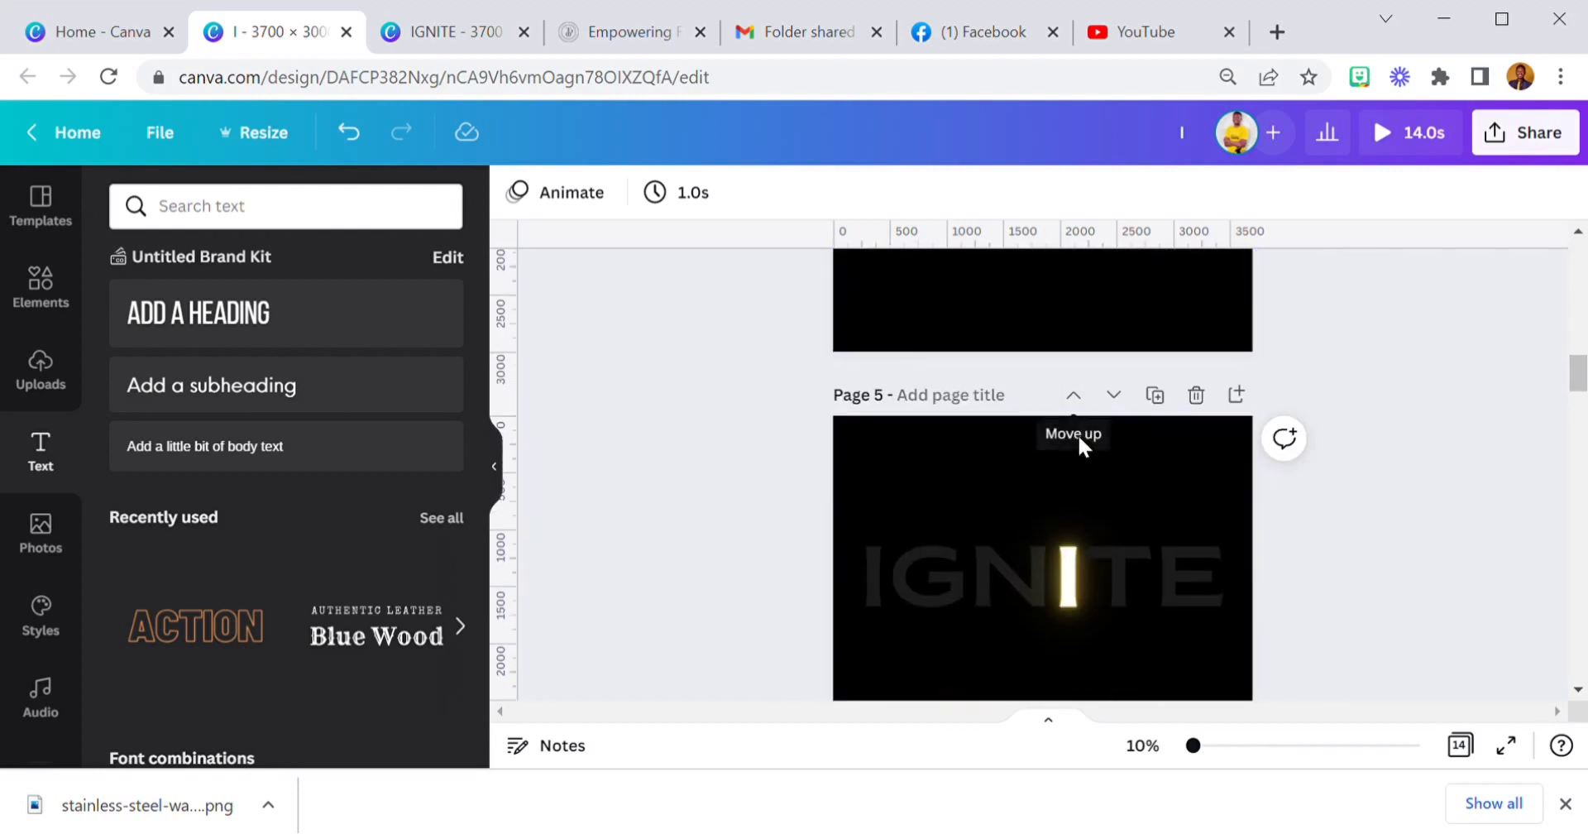
pyautogui.scroll(-5, 1080, 511)
pyautogui.scroll(-3, 1078, 500)
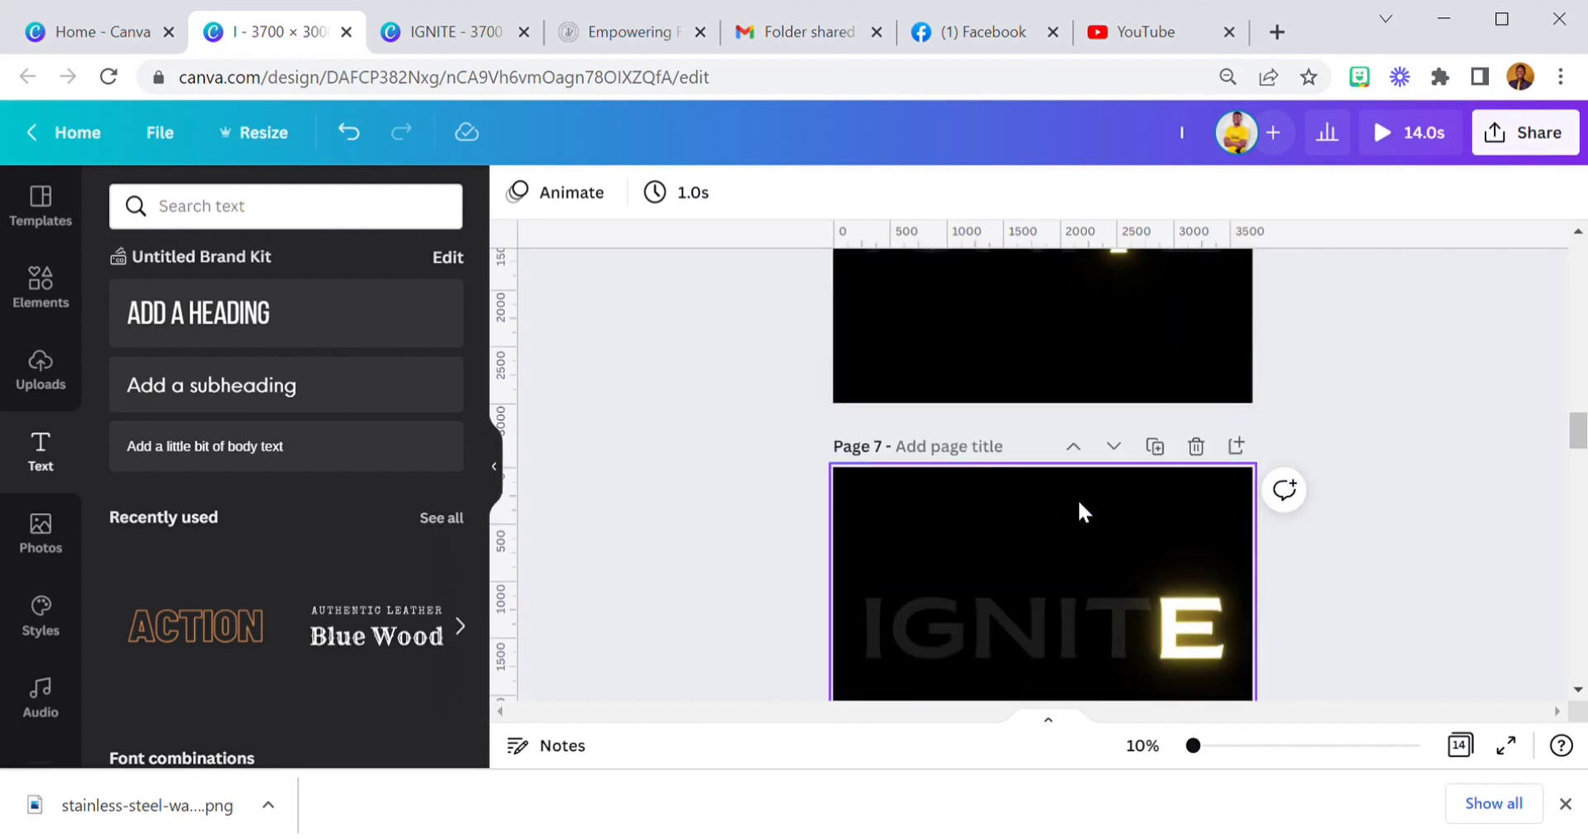
pyautogui.scroll(-2, 1079, 496)
pyautogui.scroll(-3, 1078, 496)
pyautogui.scroll(-3, 1082, 497)
pyautogui.scroll(3, 1080, 495)
pyautogui.click(1149, 379)
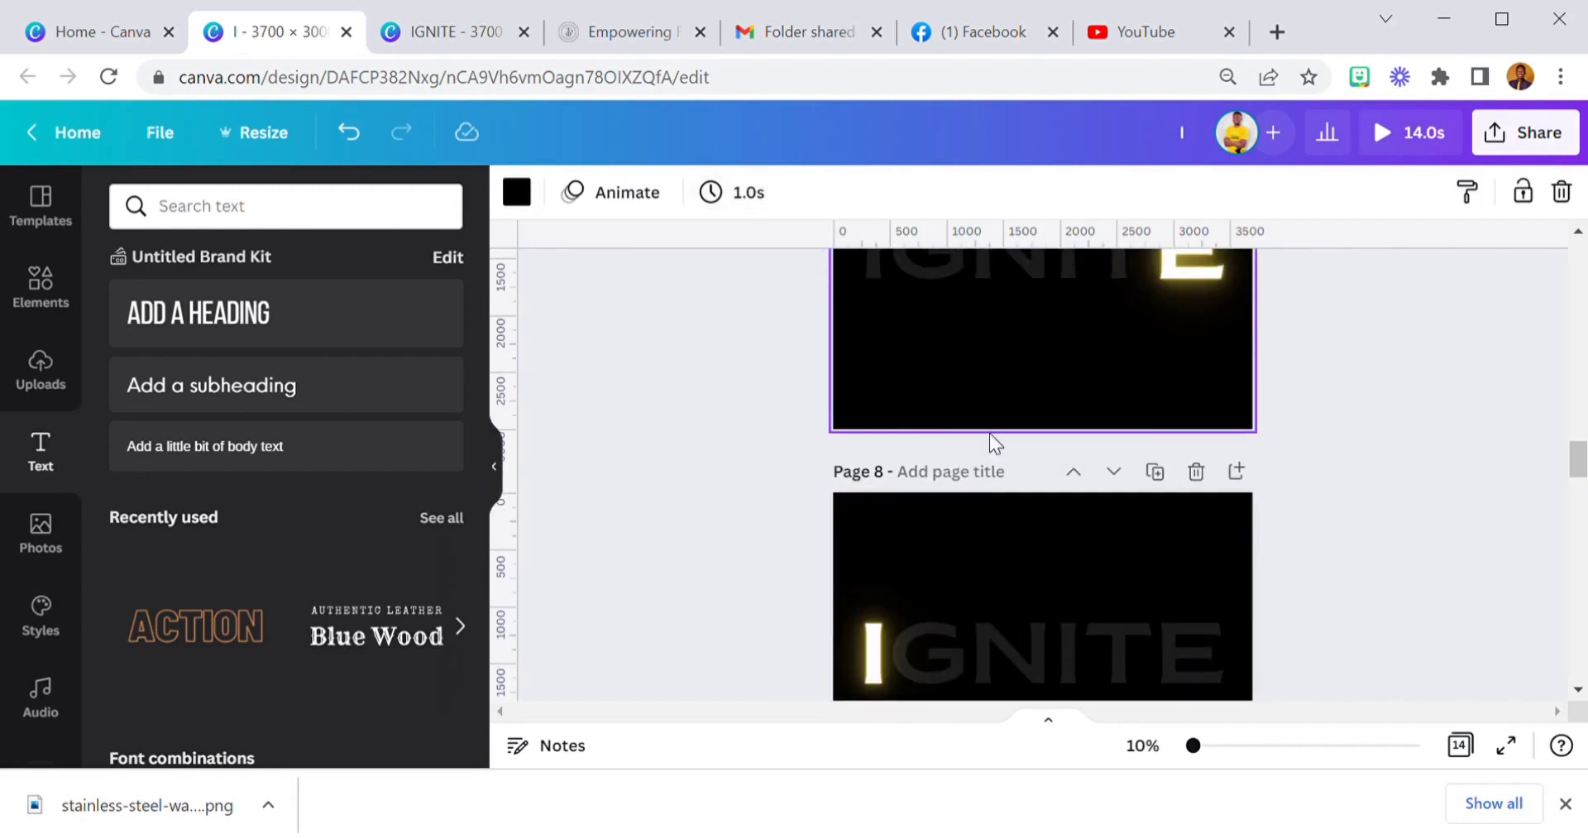
pyautogui.scroll(-1, 987, 435)
pyautogui.scroll(-3, 984, 443)
pyautogui.scroll(-3, 990, 426)
pyautogui.scroll(-3, 1005, 348)
# - Set Pages 10, 11 and 12 to 2 seconds each
pyautogui.click(1011, 464)
pyautogui.click(749, 199)
pyautogui.write('2')
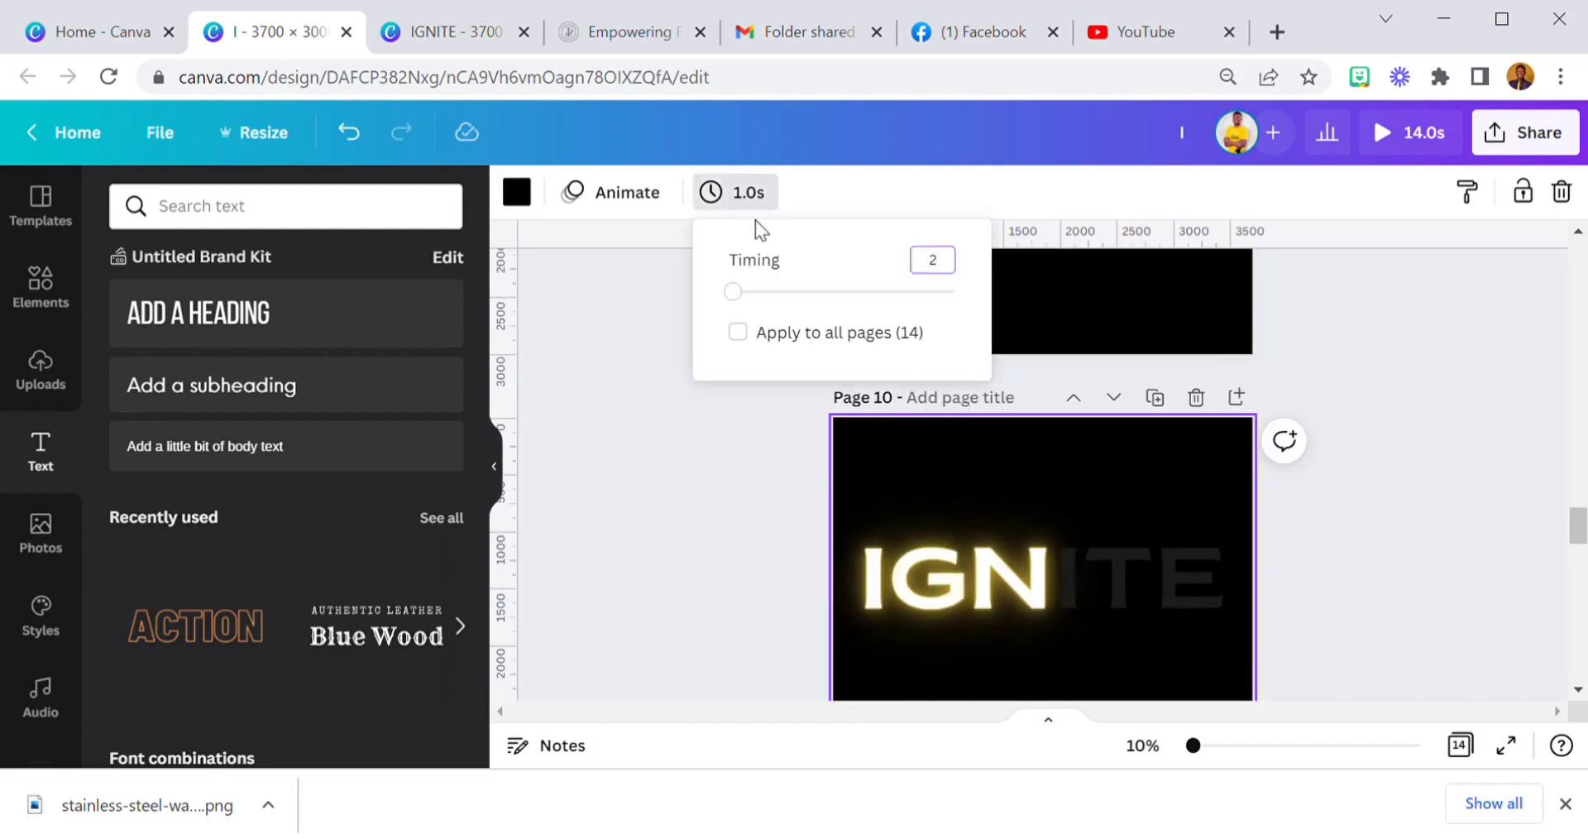
pyautogui.press('Return')
pyautogui.scroll(-3, 1158, 492)
pyautogui.click(1125, 608)
pyautogui.click(756, 197)
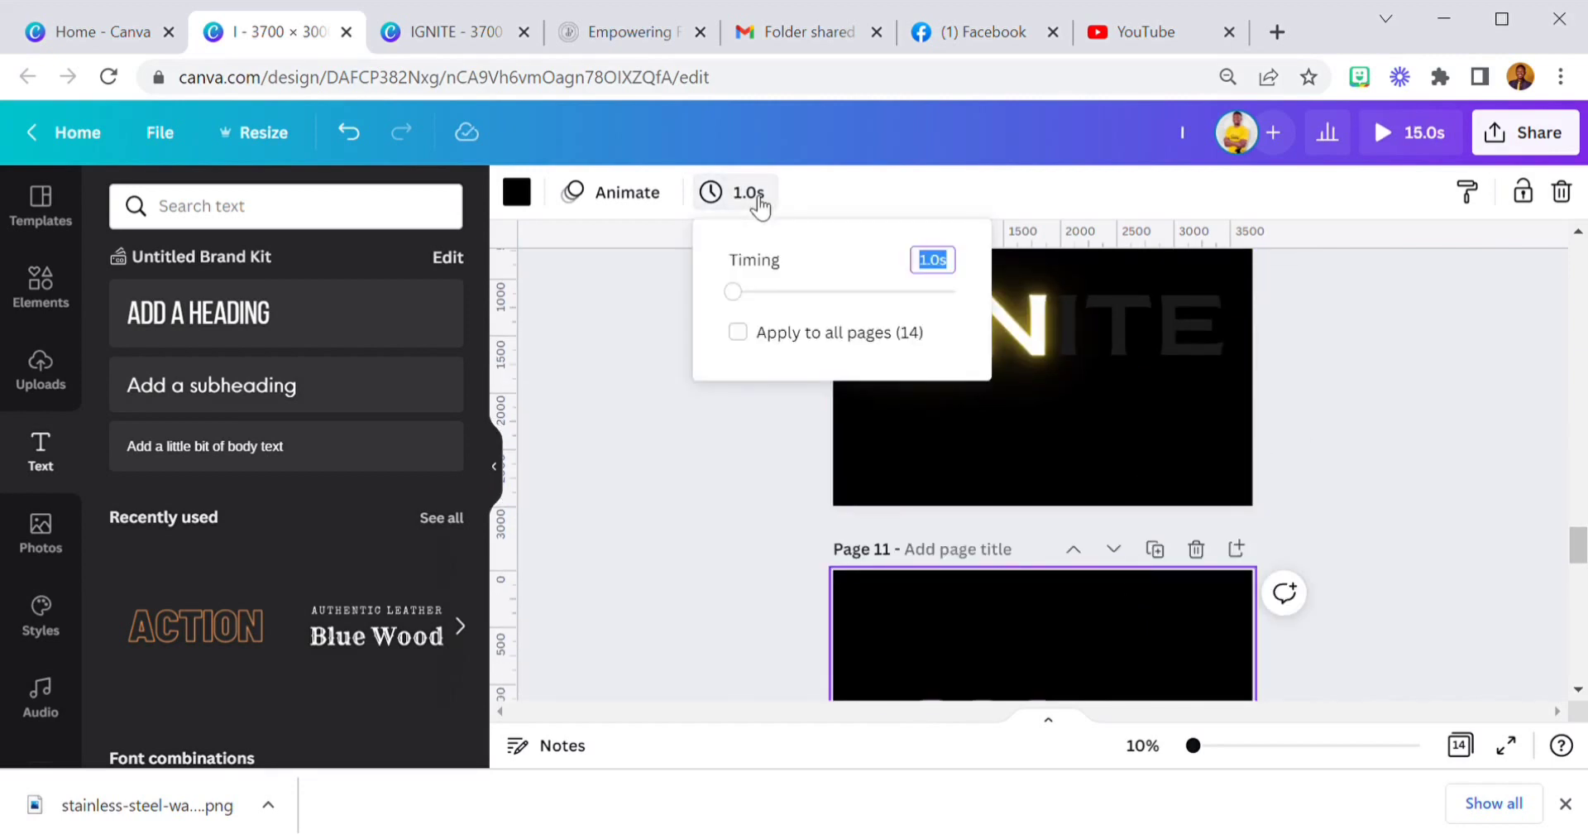
pyautogui.press('Return')
pyautogui.scroll(-3, 910, 529)
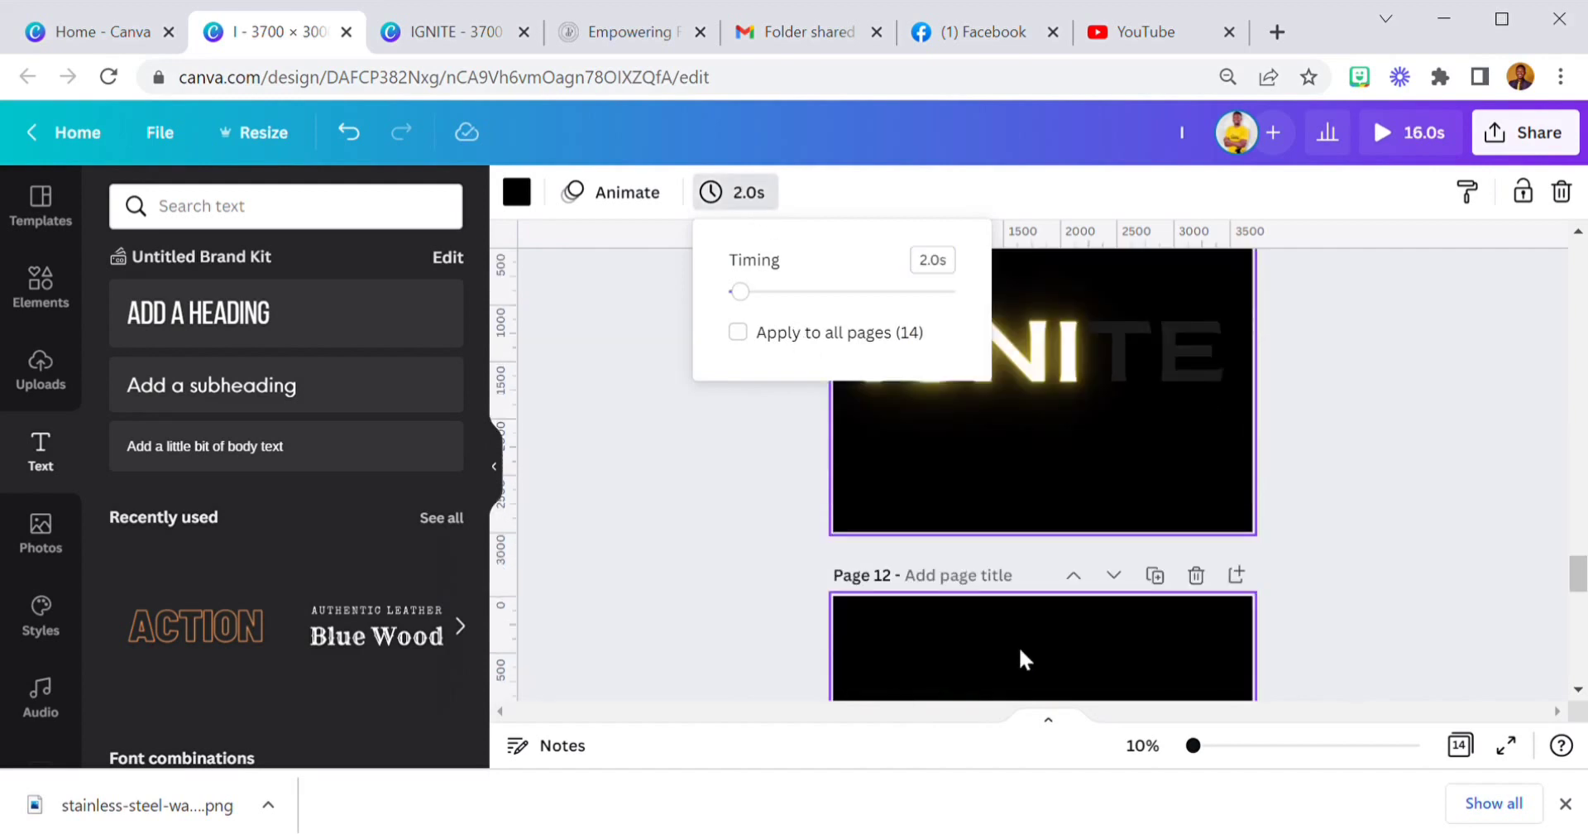
pyautogui.click(1039, 473)
pyautogui.scroll(-3, 1038, 468)
pyautogui.click(1022, 405)
pyautogui.click(751, 199)
pyautogui.write('2')
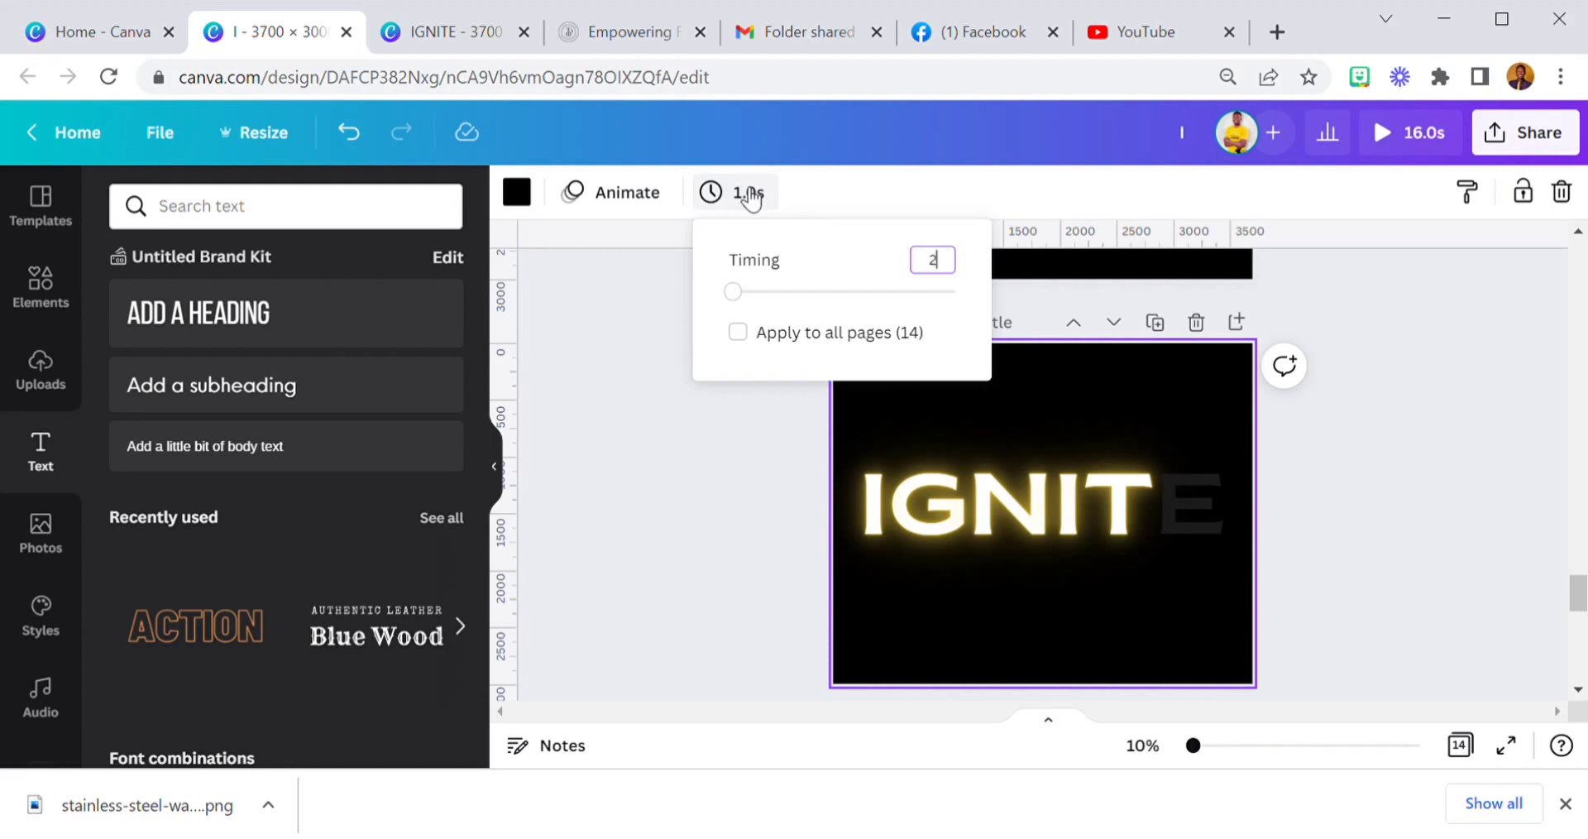
pyautogui.press('Return')
pyautogui.scroll(-3, 1014, 590)
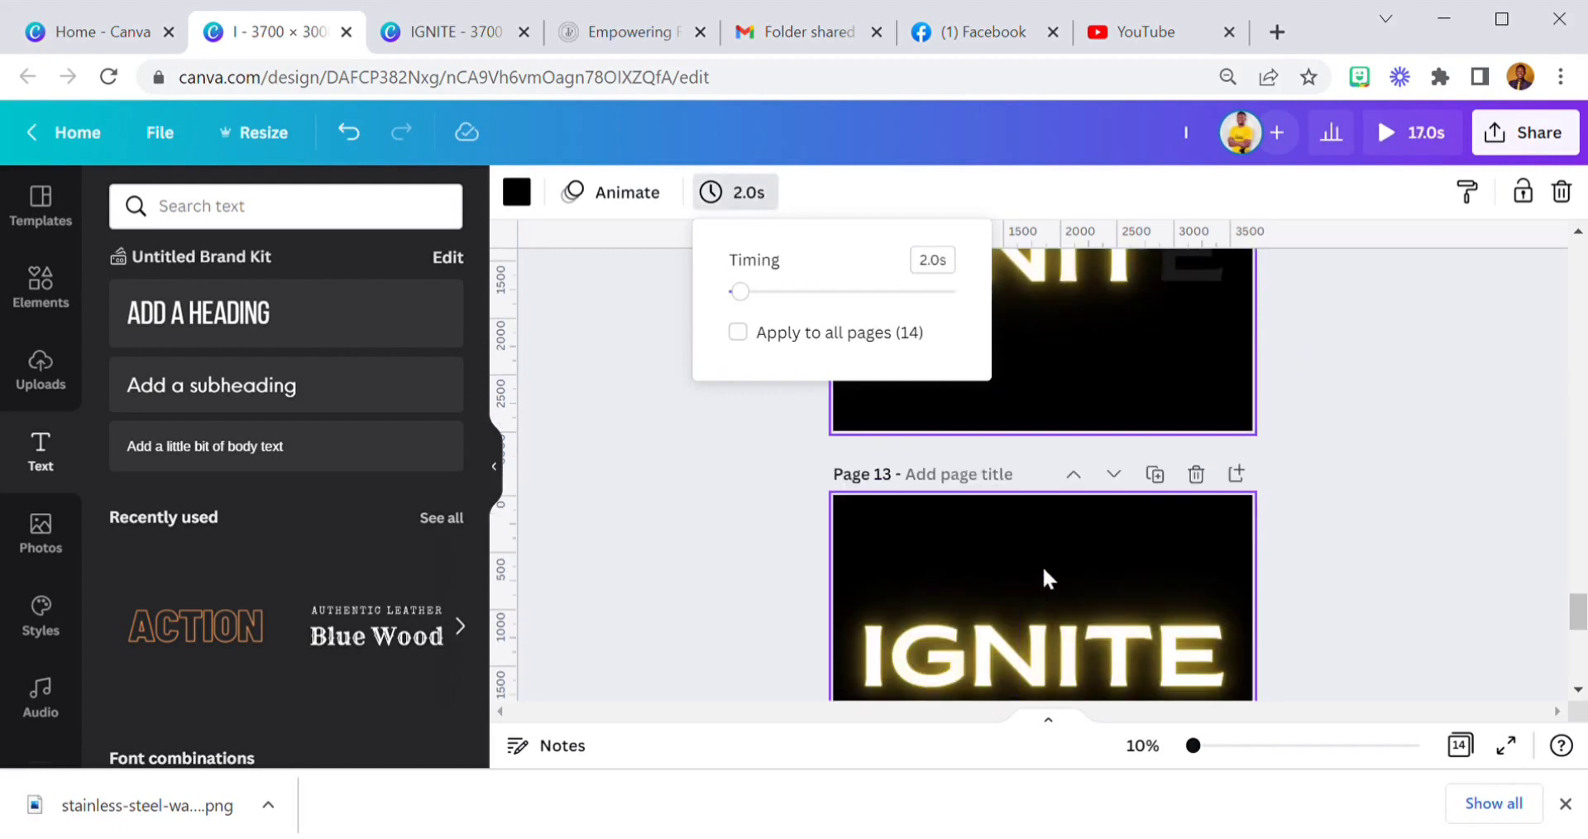
# - Set Page 13 to 3 seconds after checking the reference, leaving Page 14 unchanged
pyautogui.click(1042, 564)
pyautogui.scroll(-1, 1032, 561)
pyautogui.scroll(-2, 1022, 534)
pyautogui.click(494, 18)
pyautogui.scroll(3, 1007, 478)
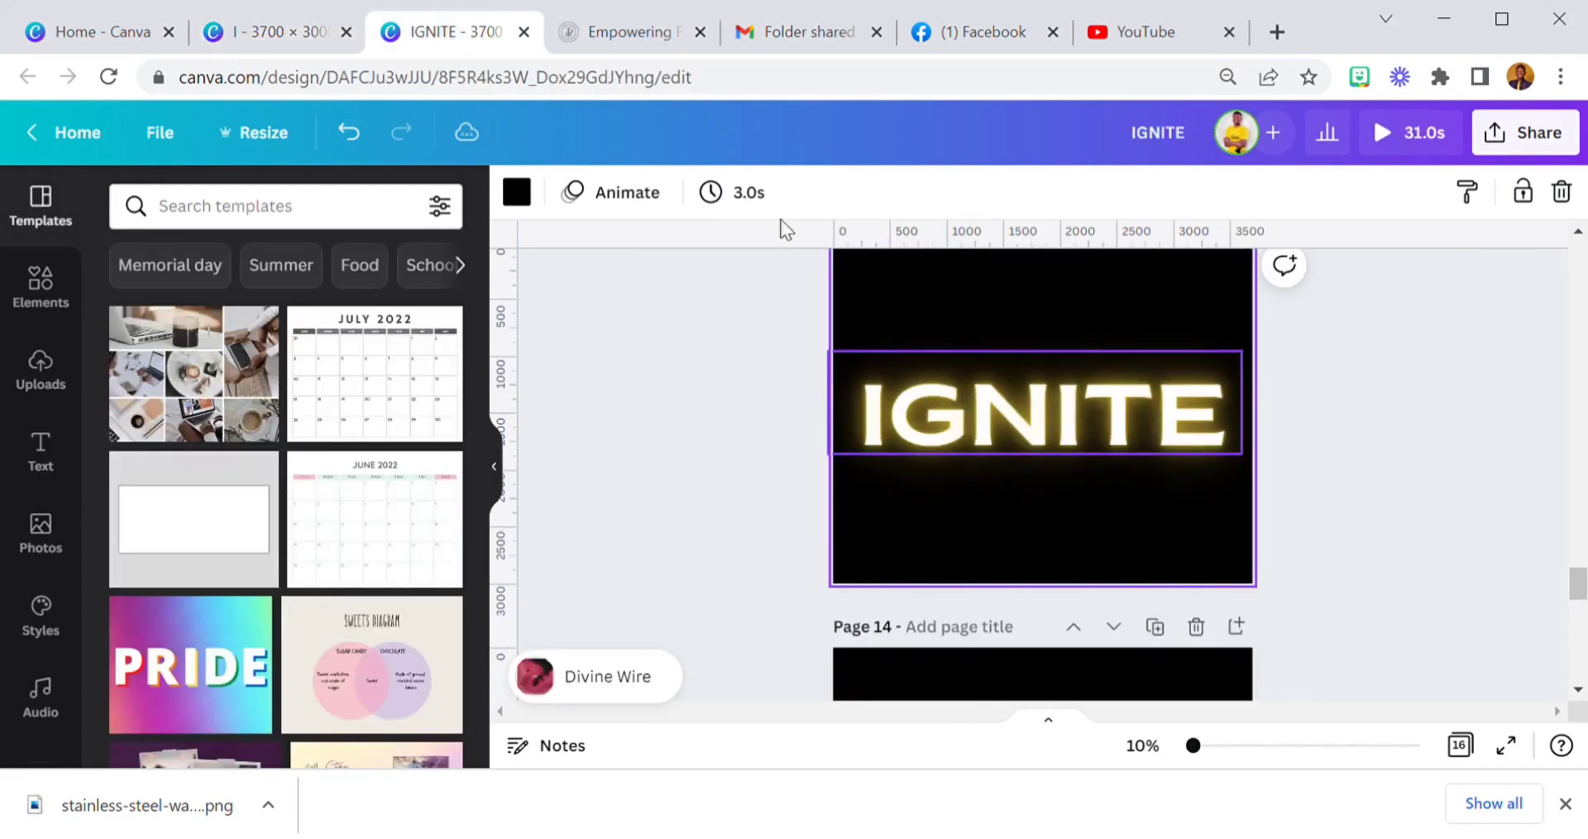
pyautogui.click(324, 39)
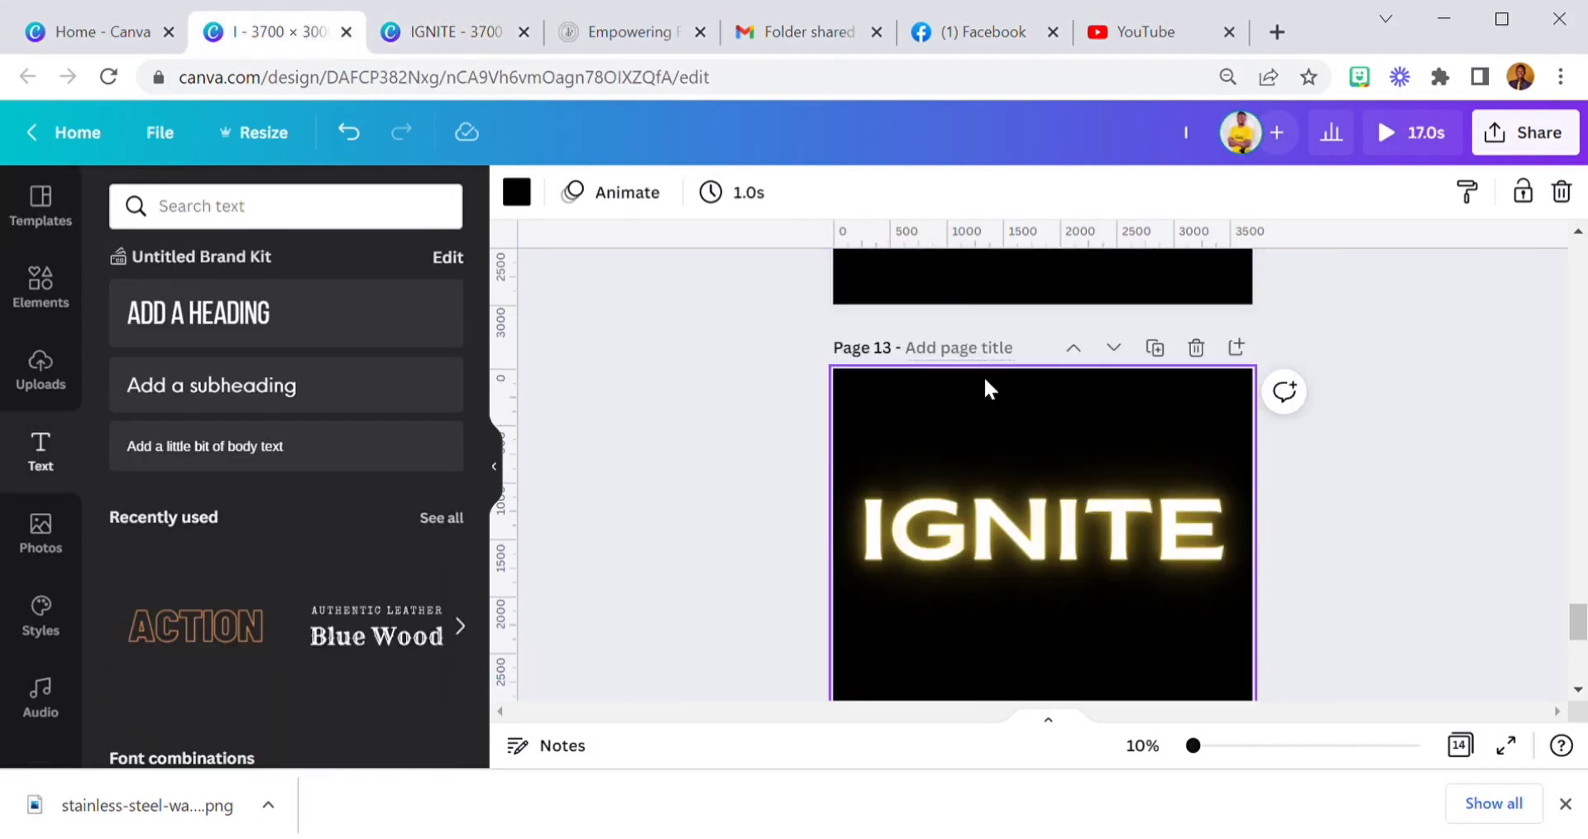
pyautogui.click(741, 195)
pyautogui.write('3')
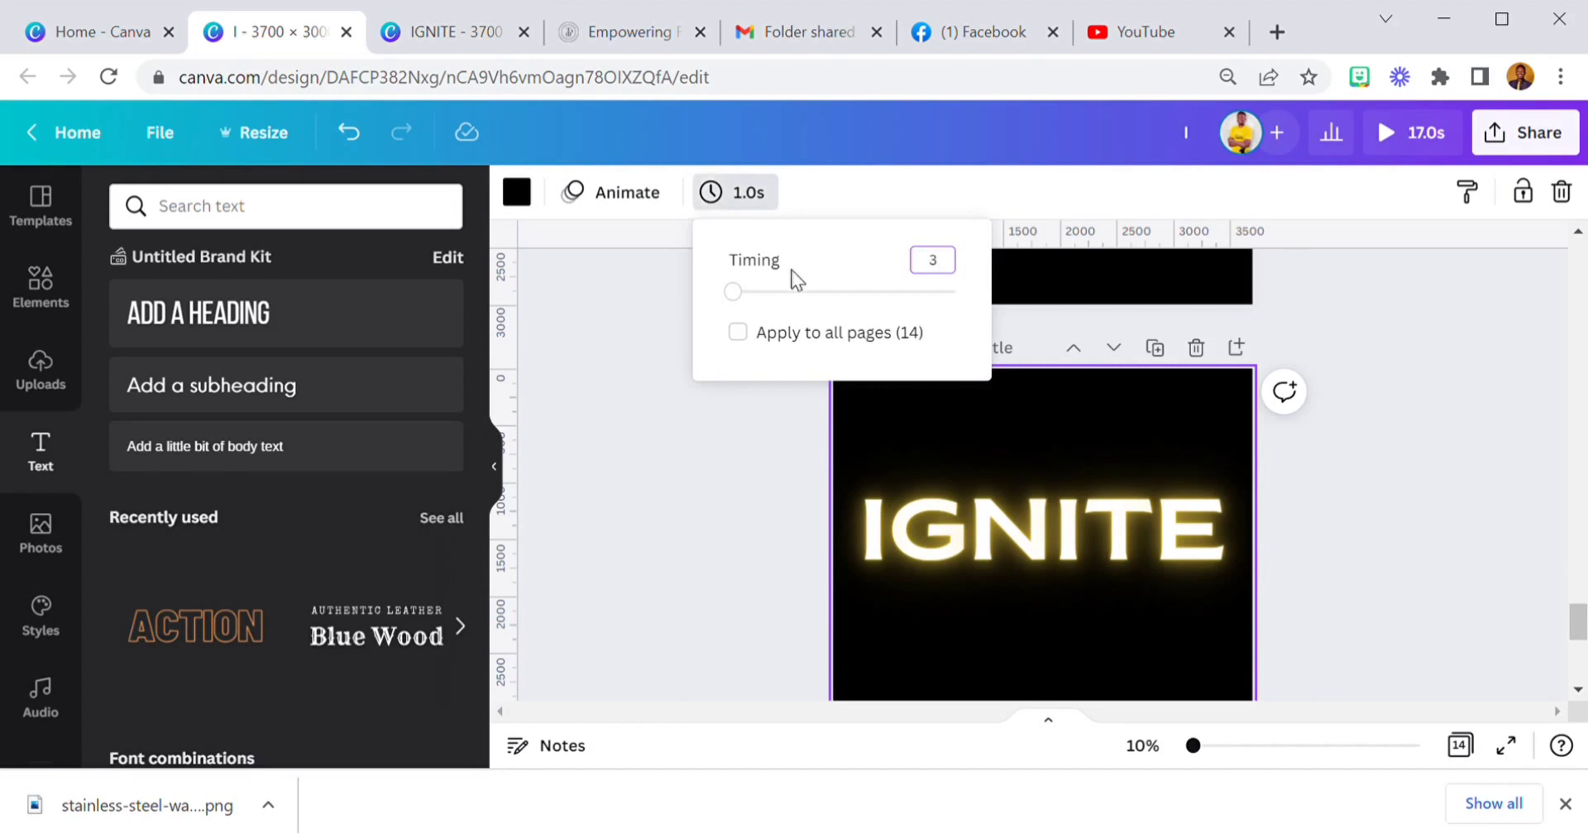
pyautogui.press('Return')
pyautogui.click(1025, 456)
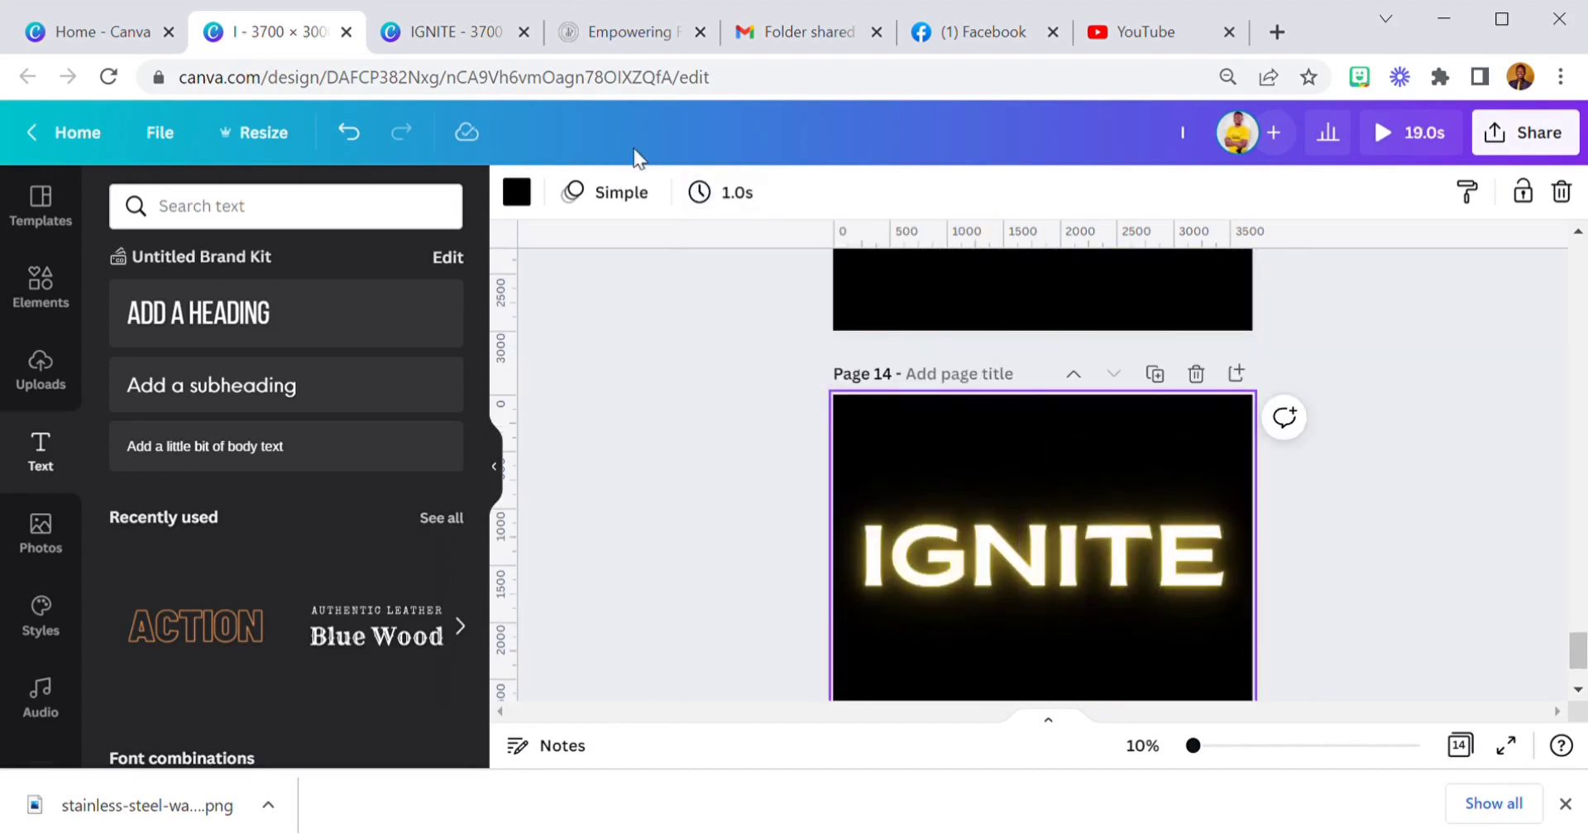
pyautogui.click(756, 196)
pyautogui.write('3')
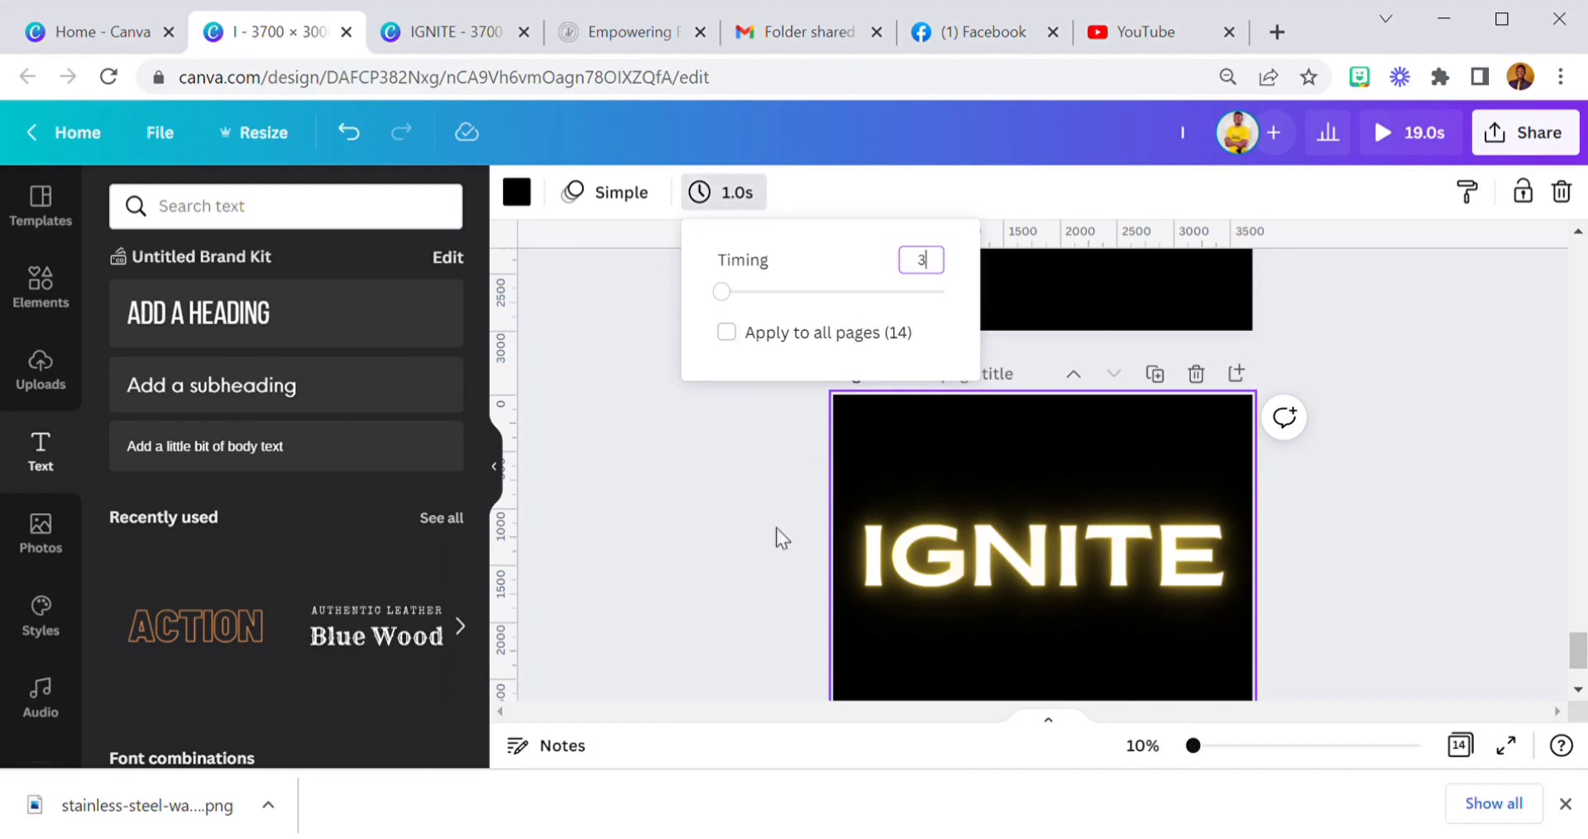
pyautogui.click(768, 540)
pyautogui.scroll(4, 893, 571)
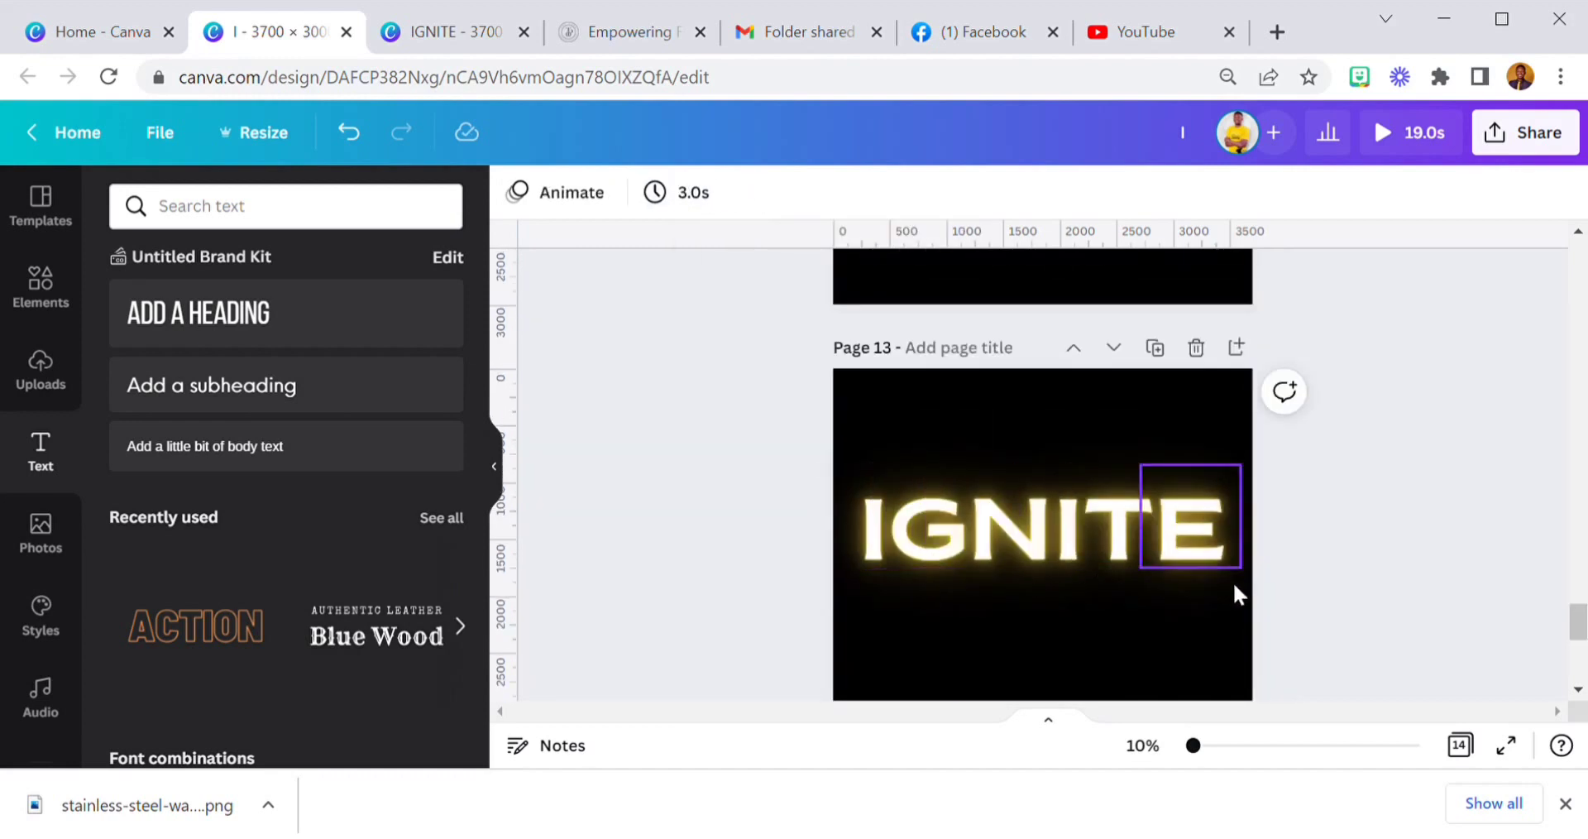
# - Add a new blank Page 15 after Page 14
pyautogui.scroll(-5, 1224, 579)
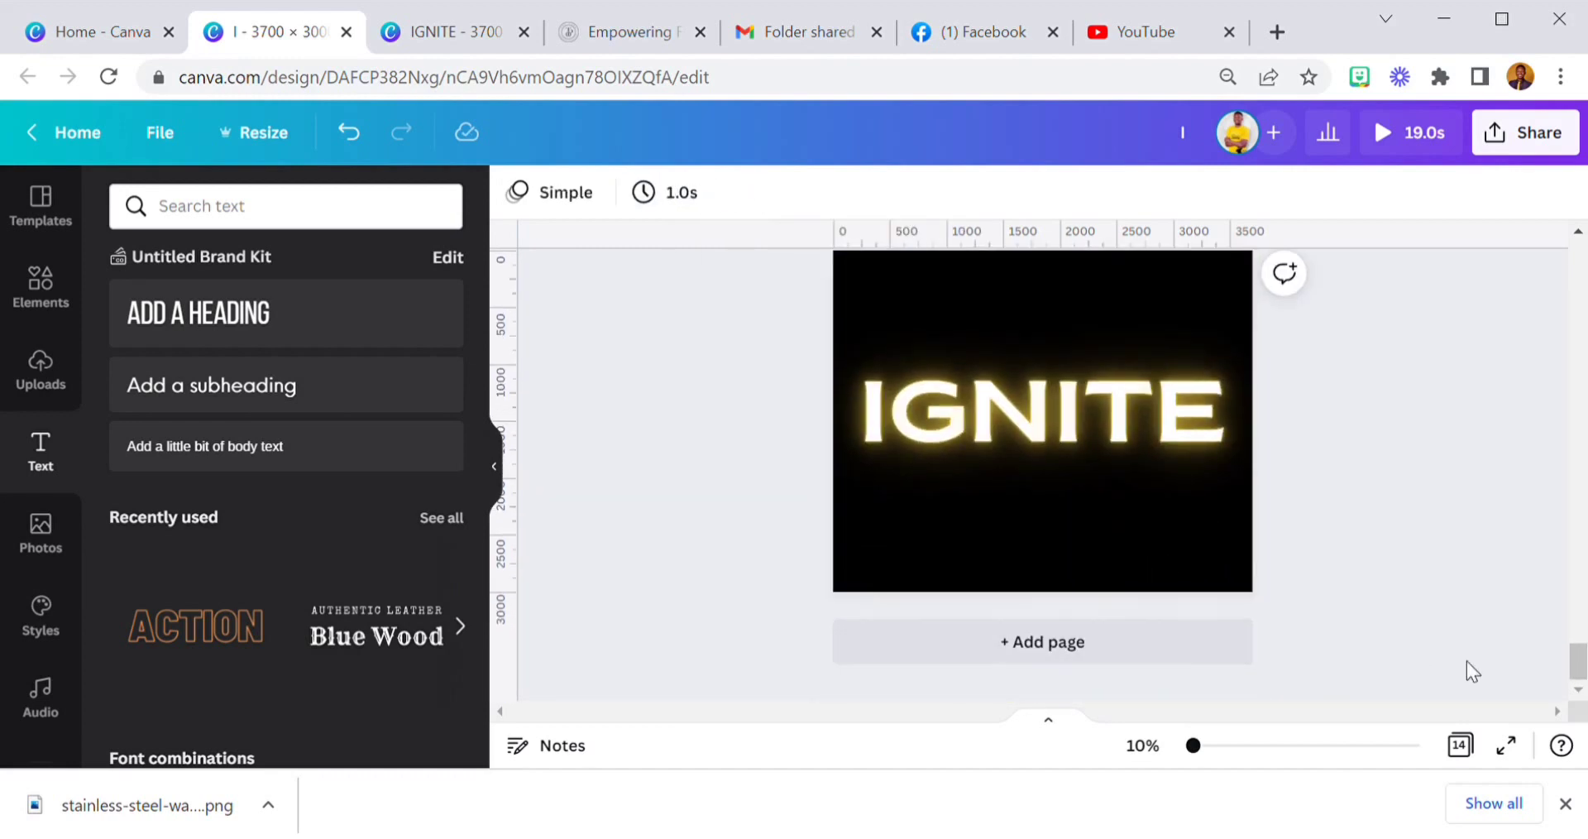
pyautogui.scroll(3, 1288, 508)
pyautogui.scroll(1, 1289, 508)
pyautogui.scroll(-2, 1293, 488)
pyautogui.scroll(3, 1278, 487)
pyautogui.scroll(-2, 1278, 488)
pyautogui.scroll(1, 1278, 488)
pyautogui.scroll(-5, 1241, 467)
pyautogui.scroll(2, 1017, 463)
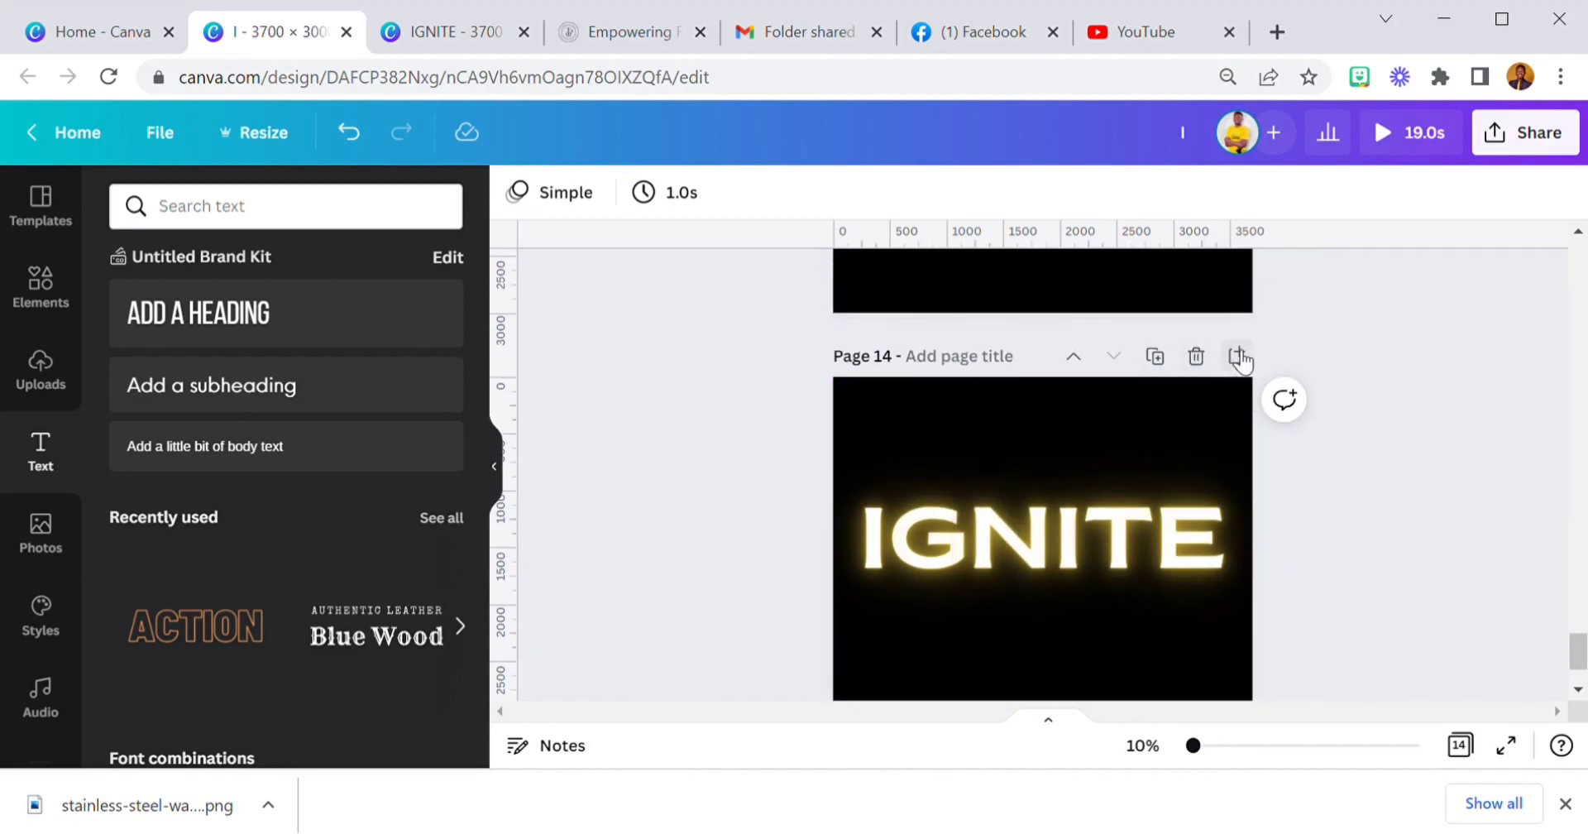
pyautogui.click(1237, 357)
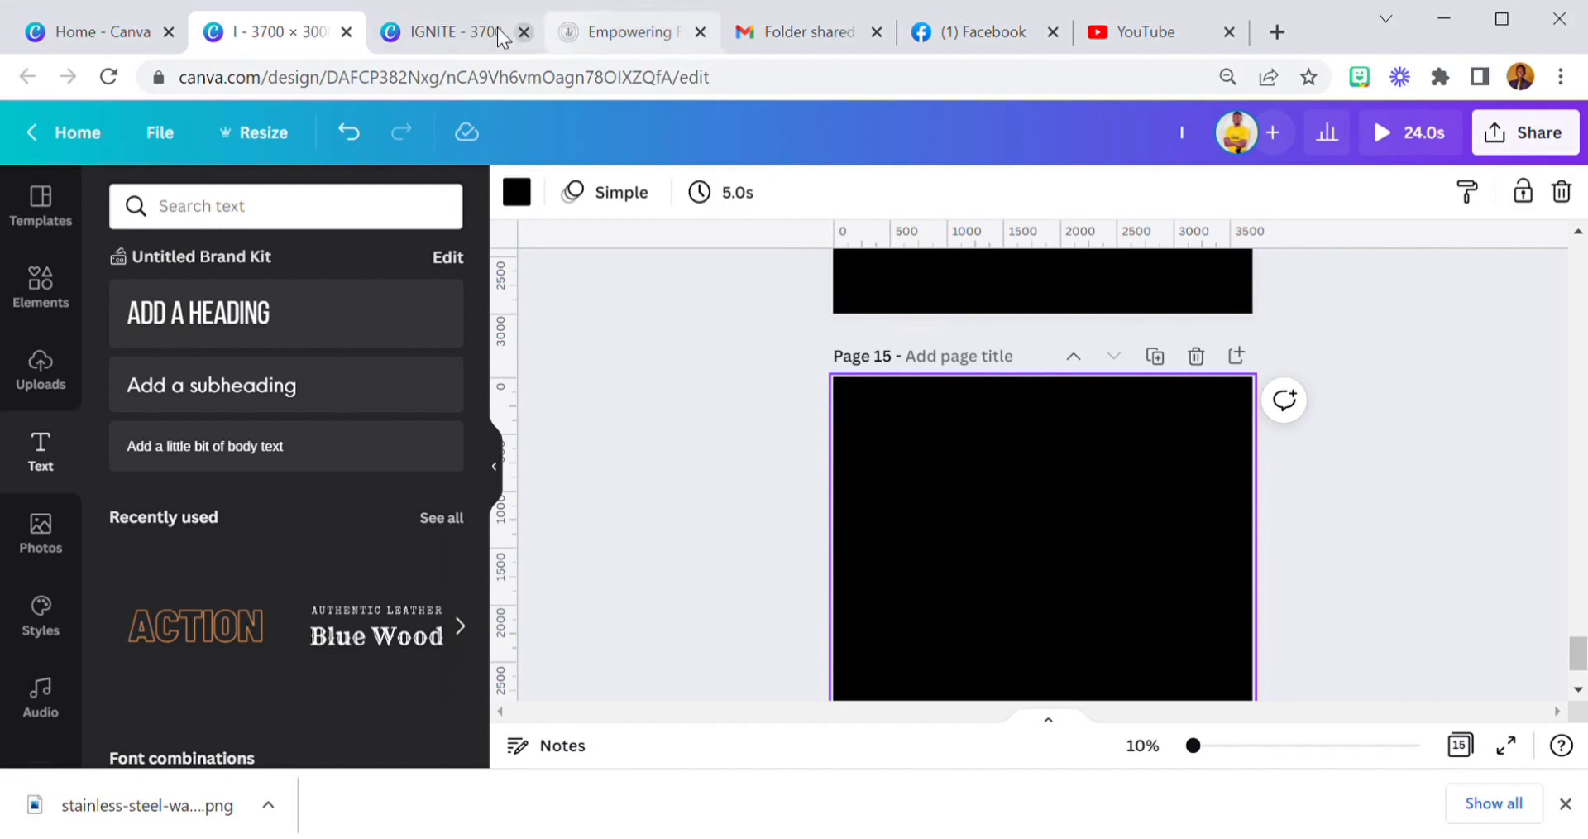
# - Copy every element of the IGNITE Conference 2022 poster from the reference design
pyautogui.click(453, 39)
pyautogui.scroll(-3, 956, 403)
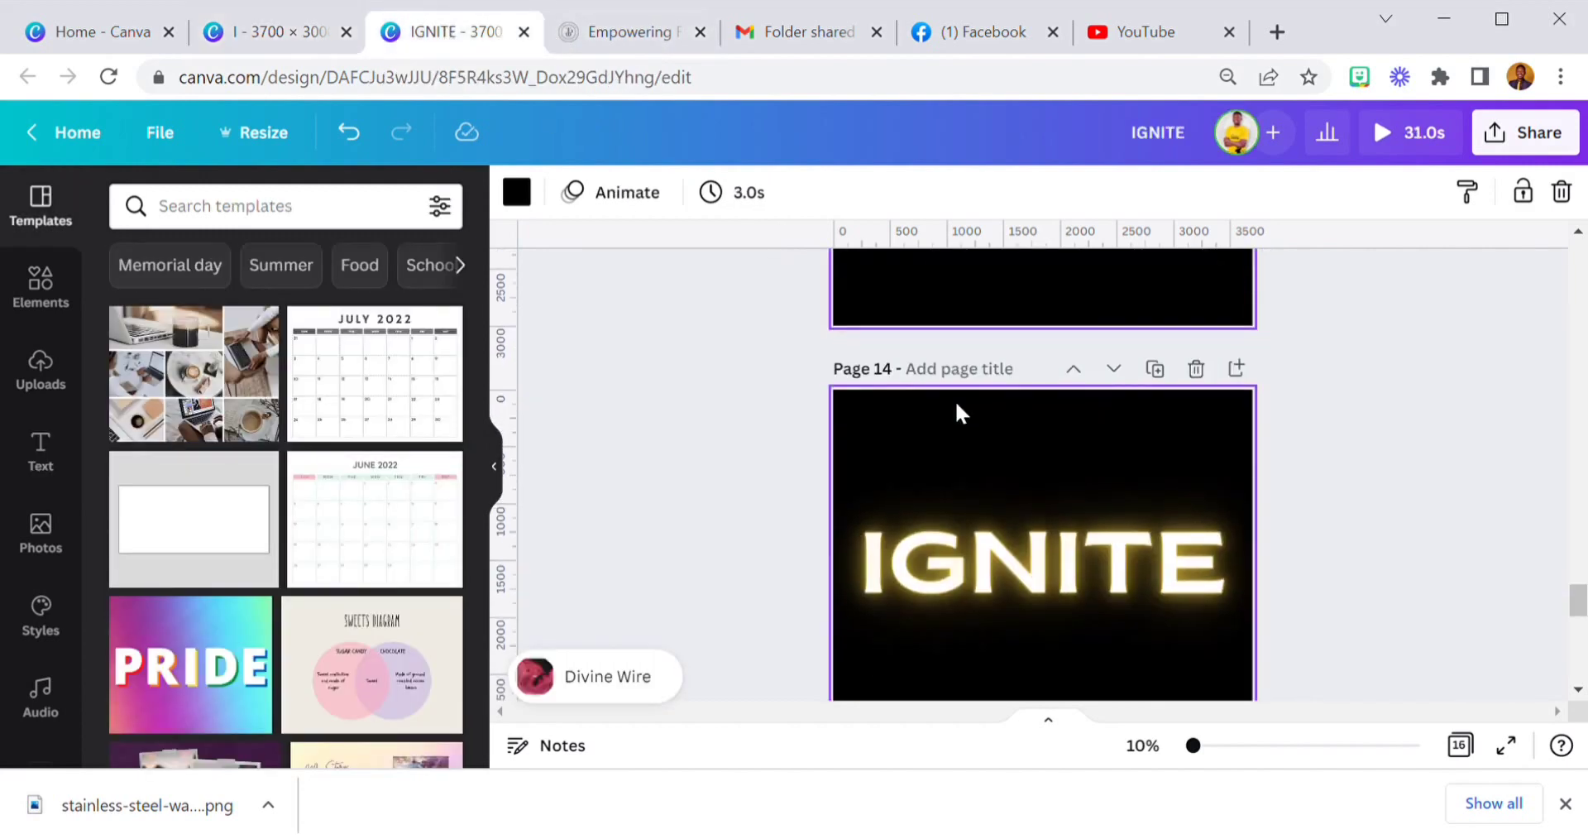
pyautogui.scroll(-4, 955, 400)
pyautogui.scroll(-2, 895, 435)
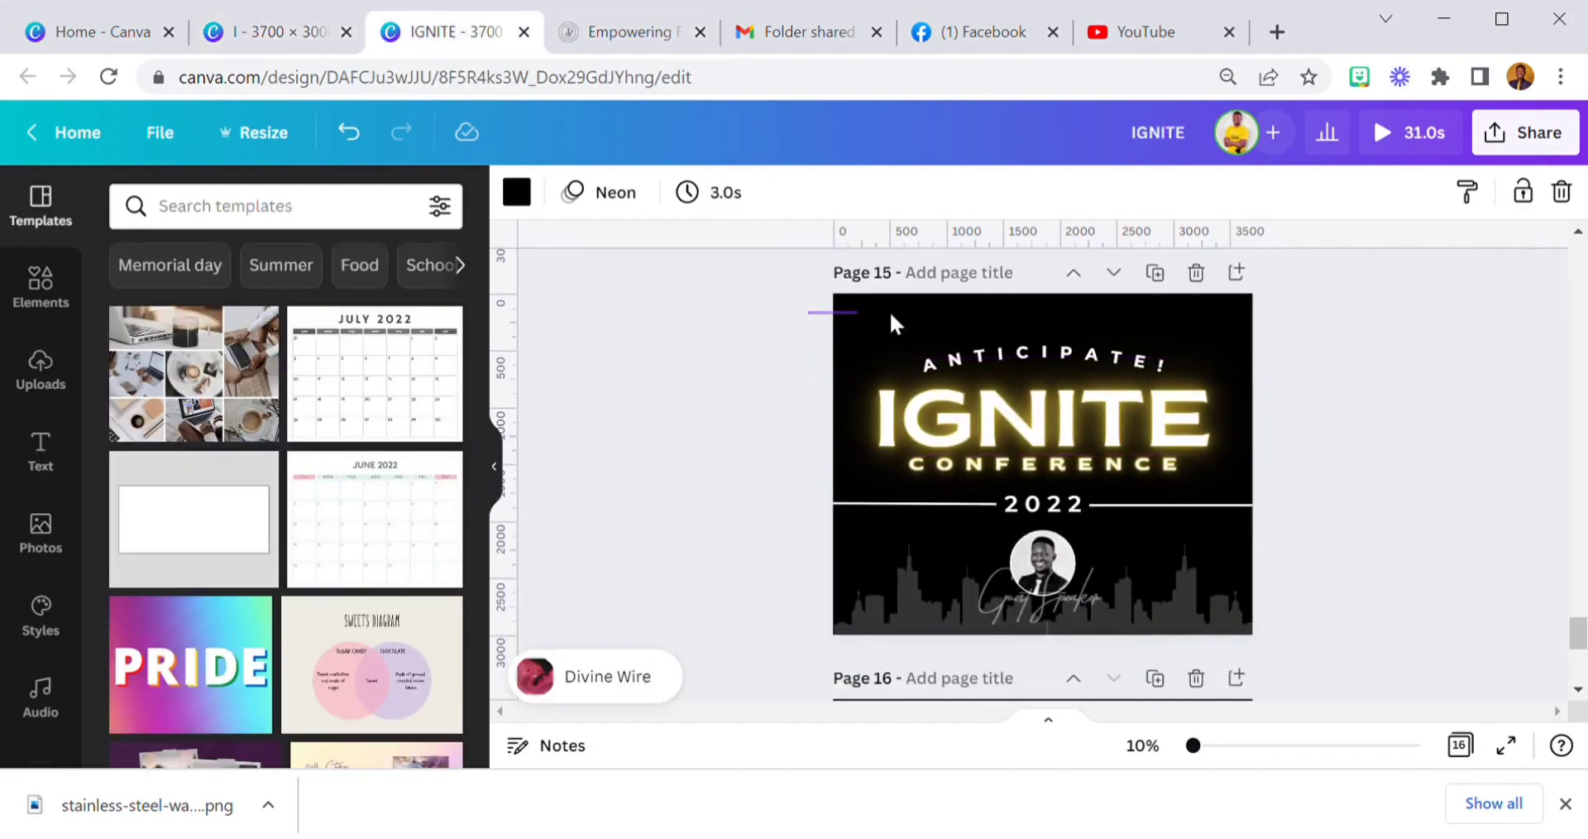
pyautogui.moveTo(903, 311); pyautogui.dragTo(1368, 640)
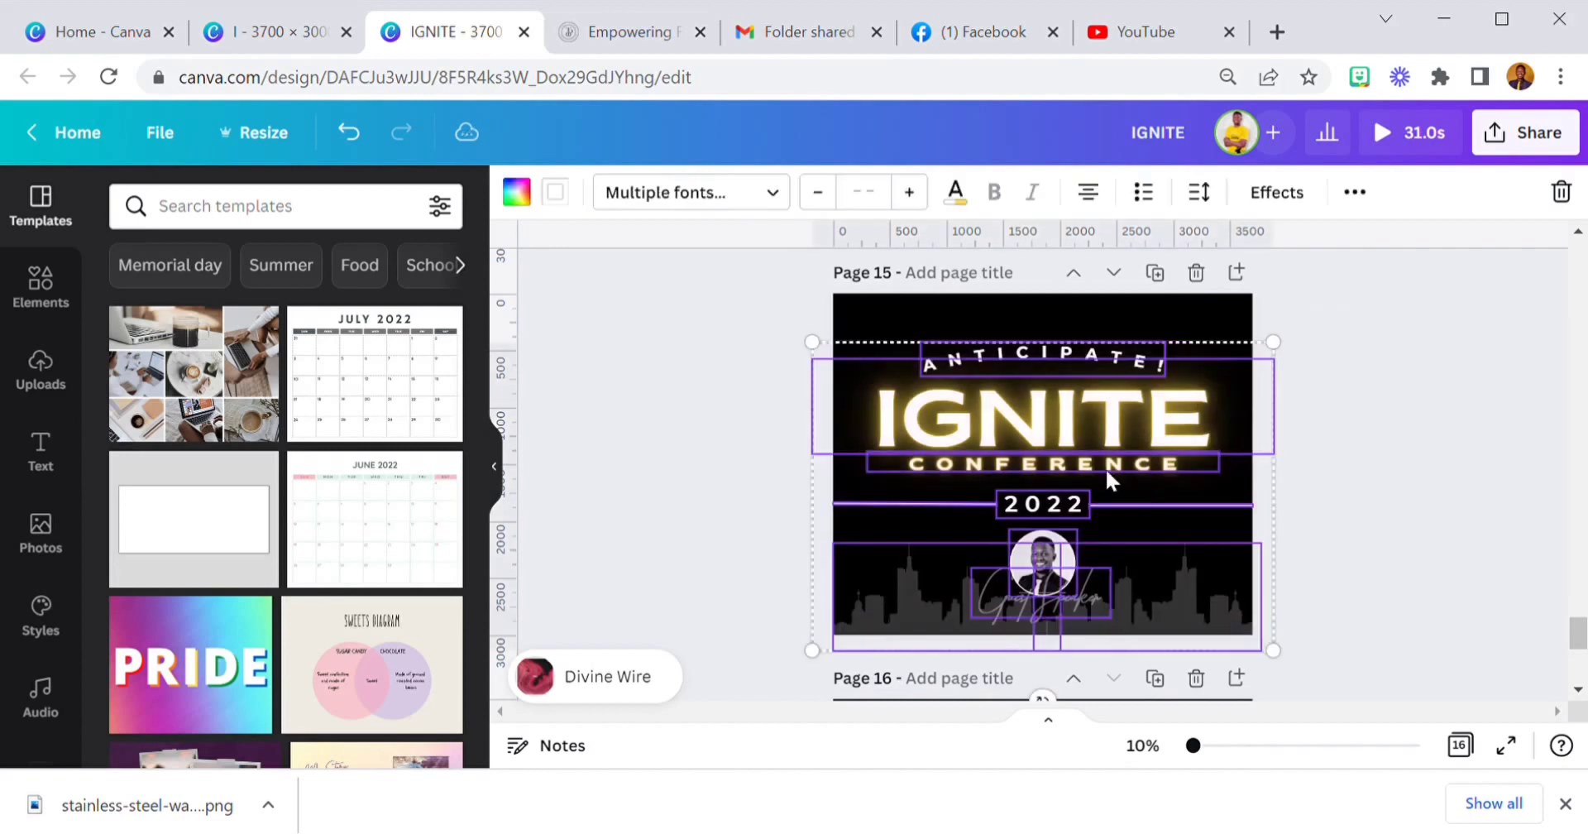
pyautogui.rightClick(1054, 424)
pyautogui.click(1141, 413)
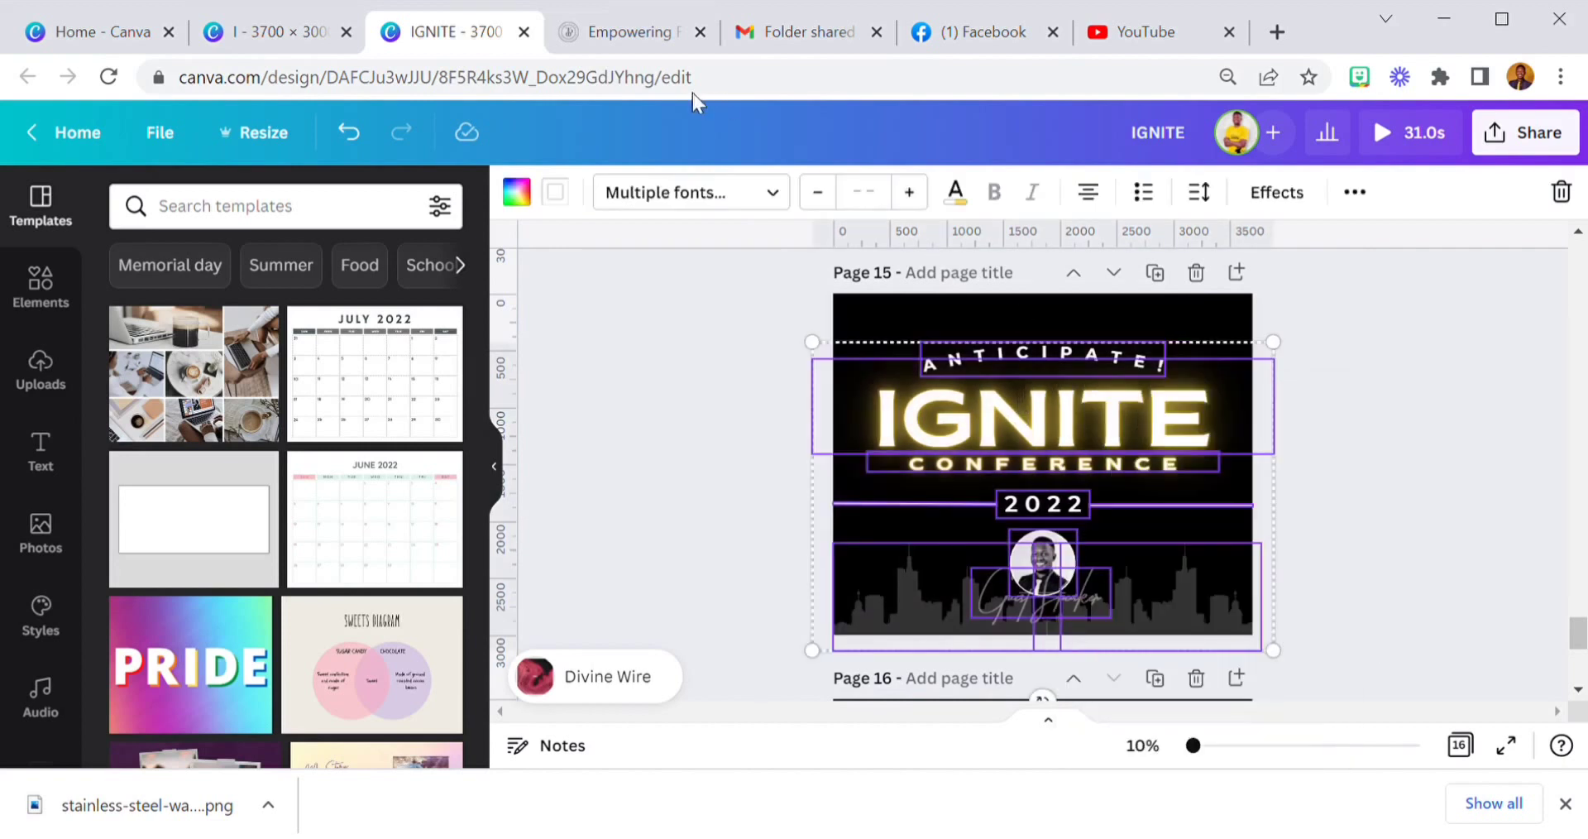
# - Paste the poster onto blank Page 15 and select its bottom skyline image
pyautogui.click(323, 41)
pyautogui.rightClick(960, 521)
pyautogui.click(1044, 397)
pyautogui.scroll(-2, 883, 532)
pyautogui.hotkey('ctrl', 'v')
pyautogui.click(698, 484)
pyautogui.click(883, 560)
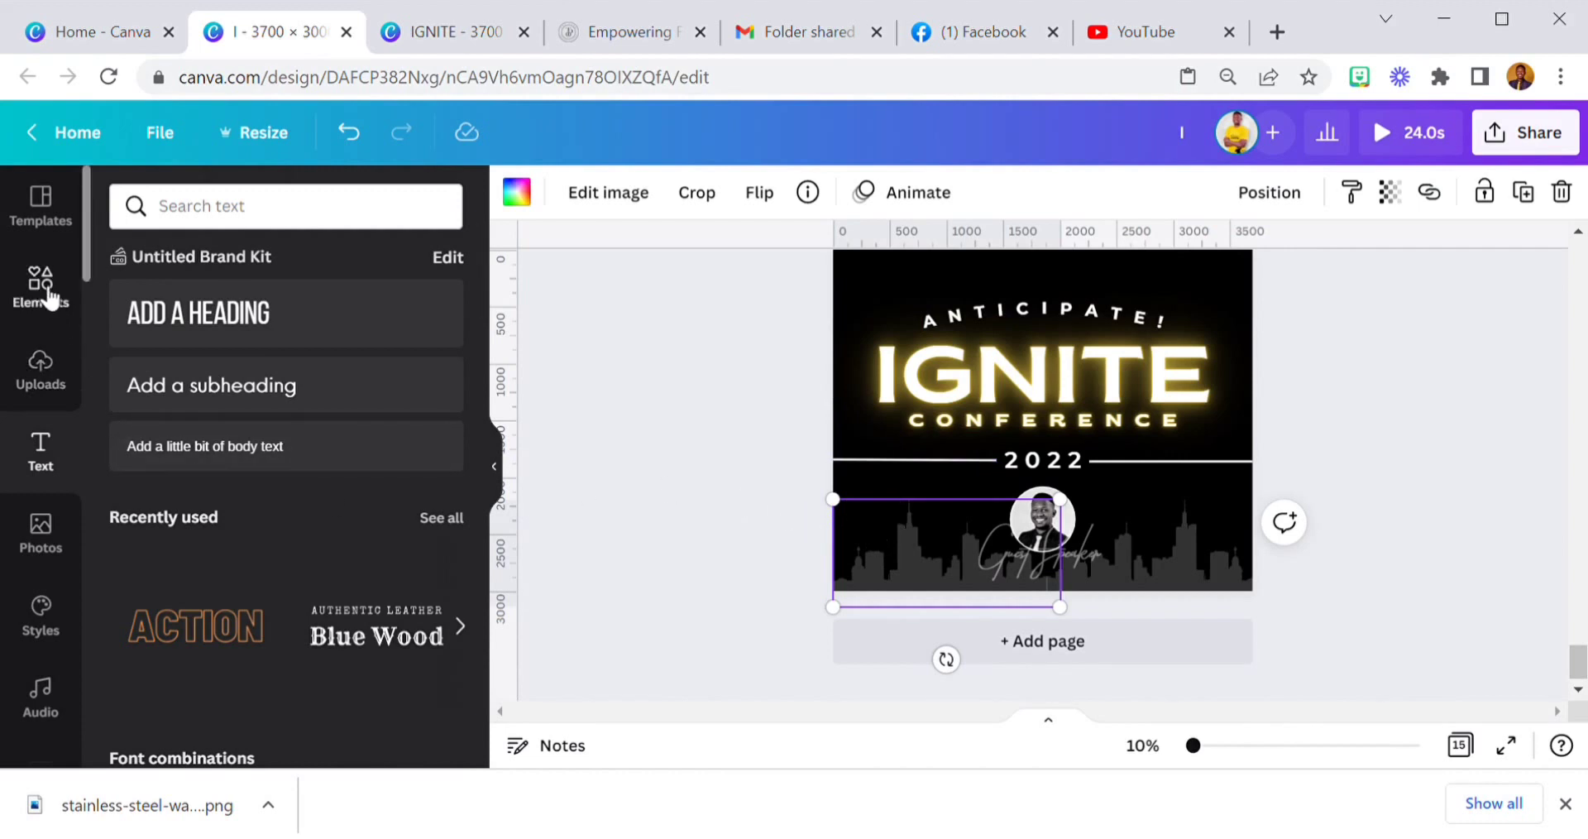
# - Click through the skyline and IGNITE text elements, ending with page 15 itself selected
pyautogui.click(45, 291)
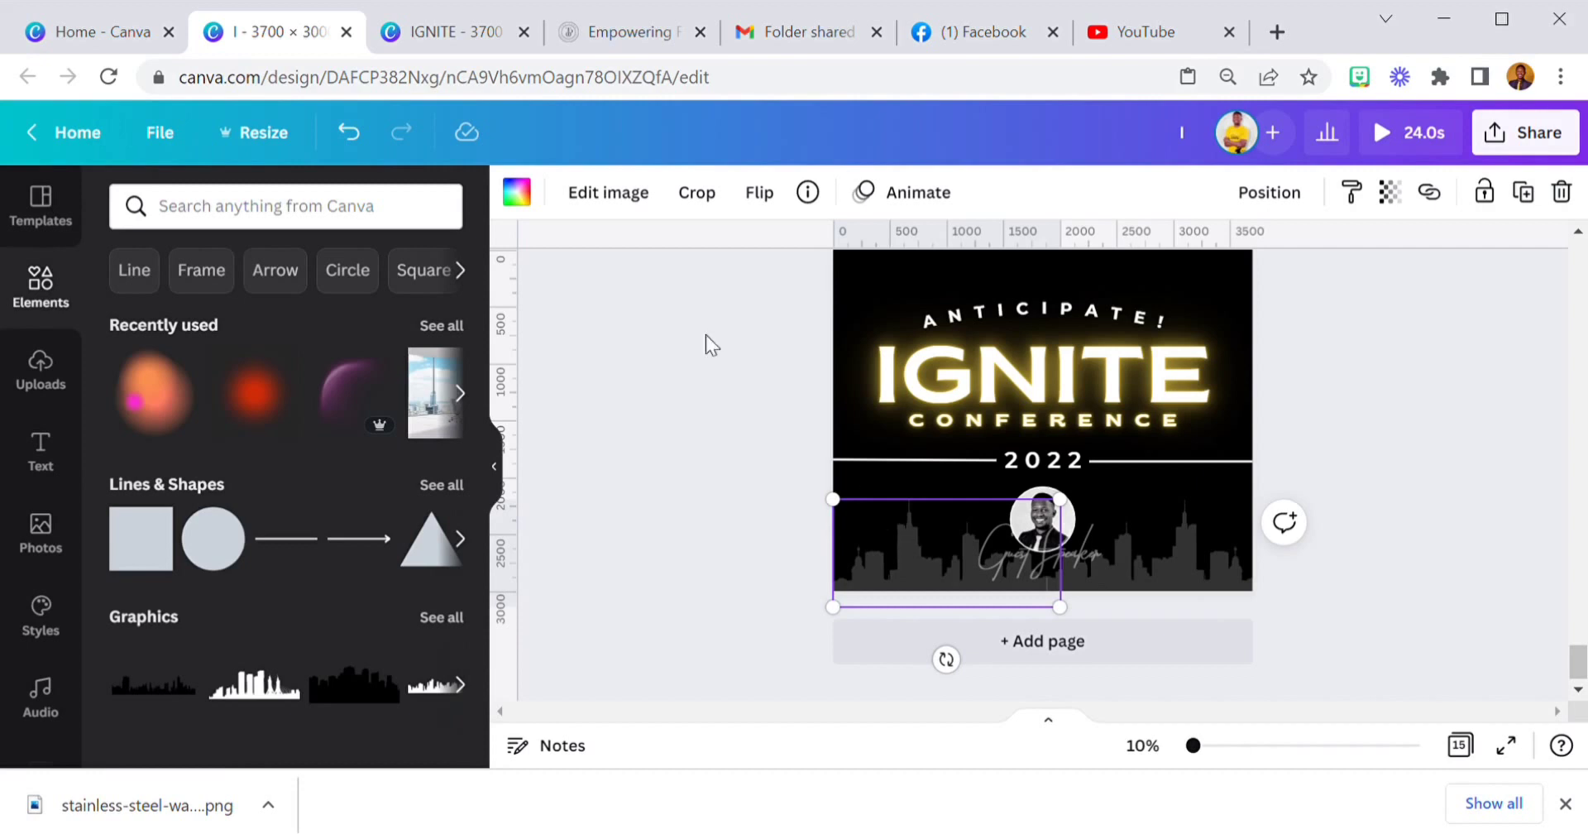
pyautogui.click(1406, 198)
pyautogui.keyDown('shift'); pyautogui.click(1199, 523); pyautogui.keyUp('shift')
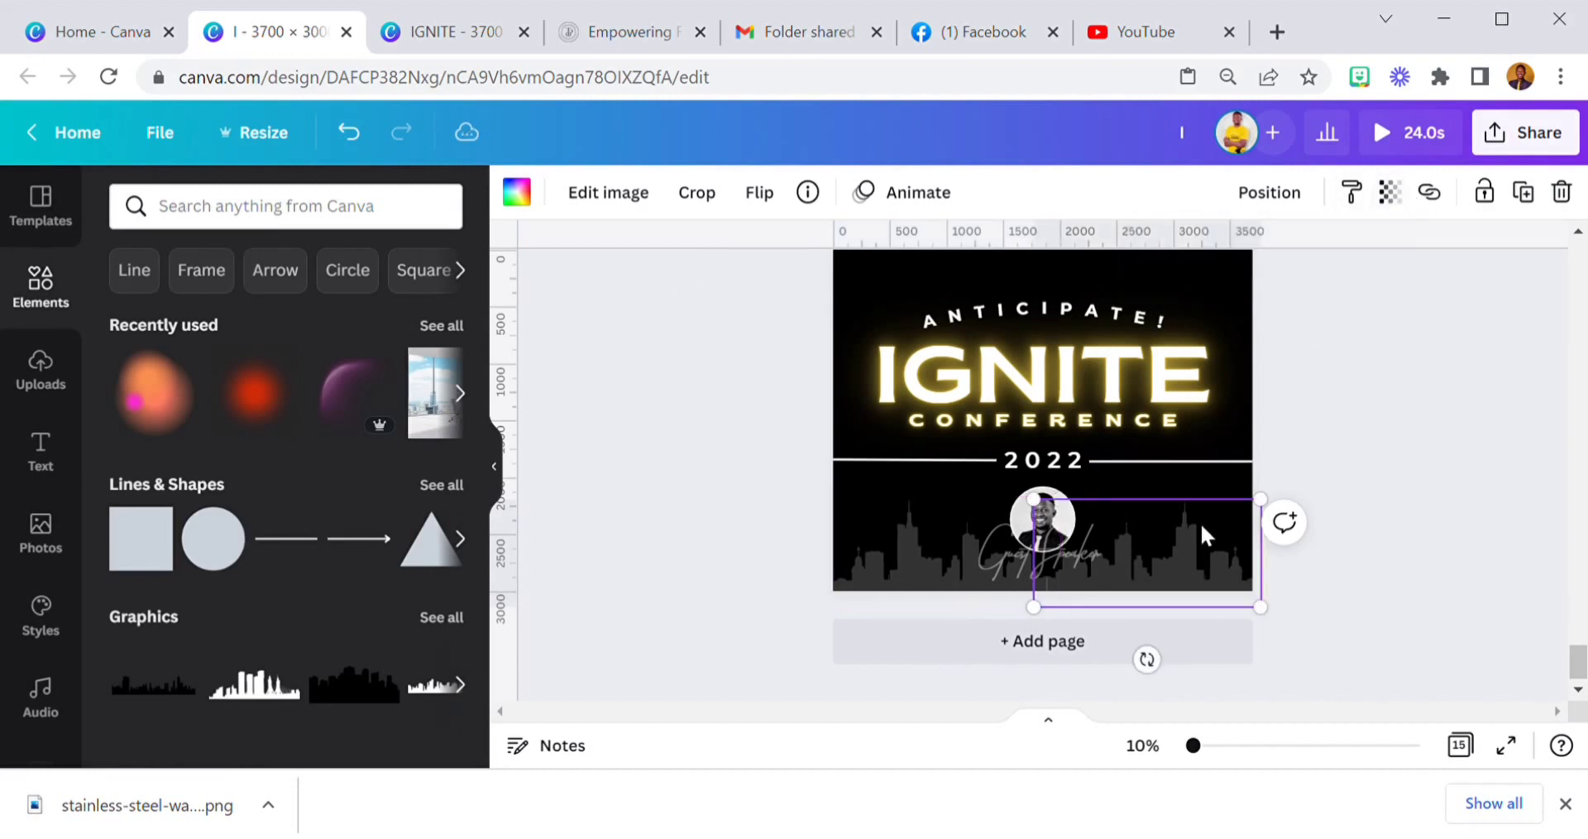
pyautogui.keyDown('shift'); pyautogui.click(943, 538); pyautogui.keyUp('shift')
pyautogui.click(698, 495)
pyautogui.scroll(2, 744, 496)
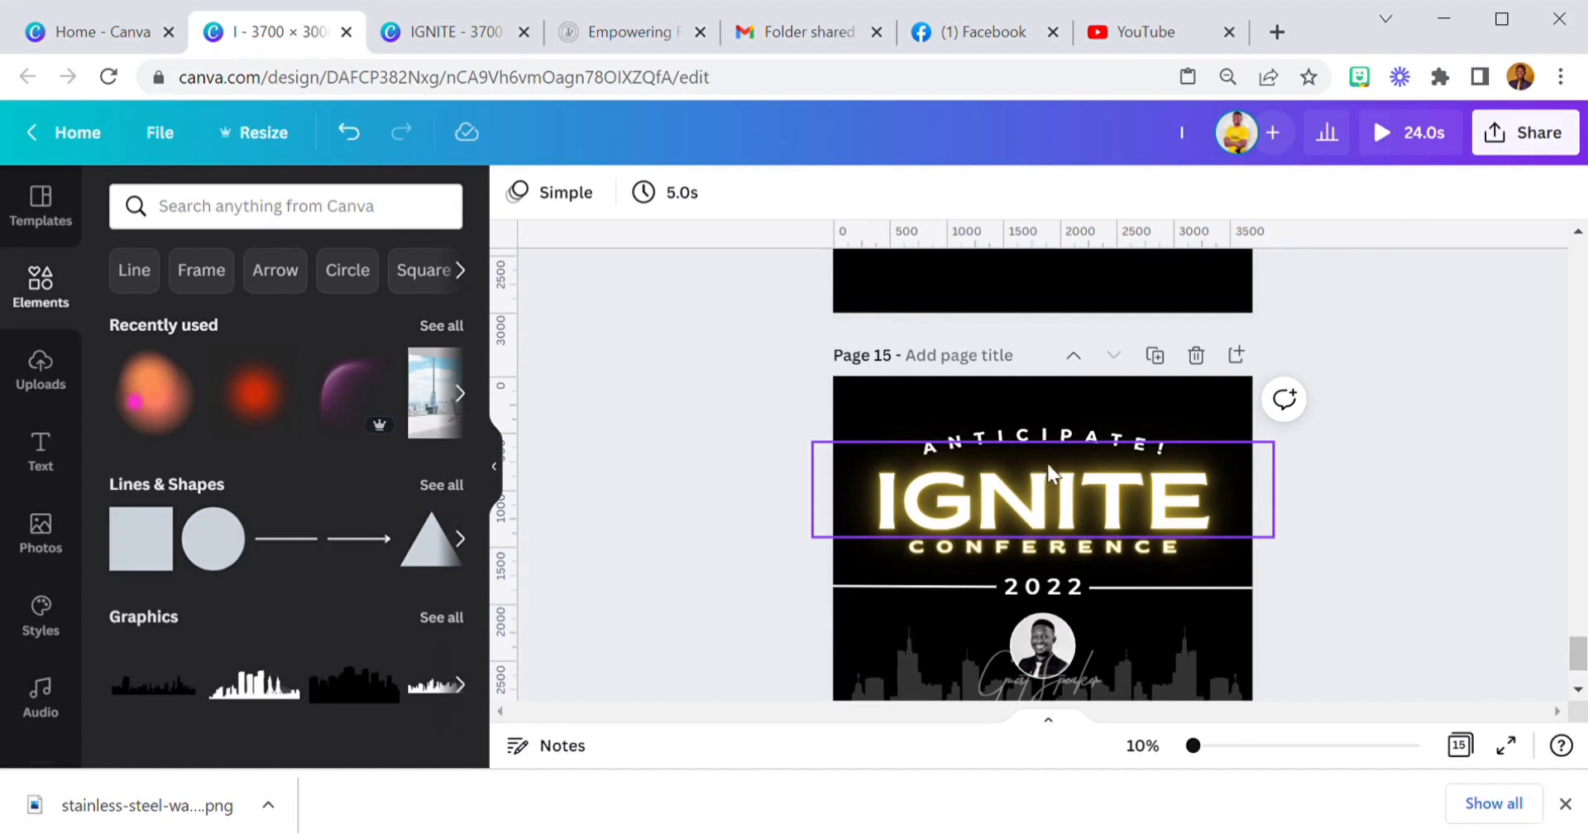
pyautogui.click(1040, 506)
pyautogui.click(746, 449)
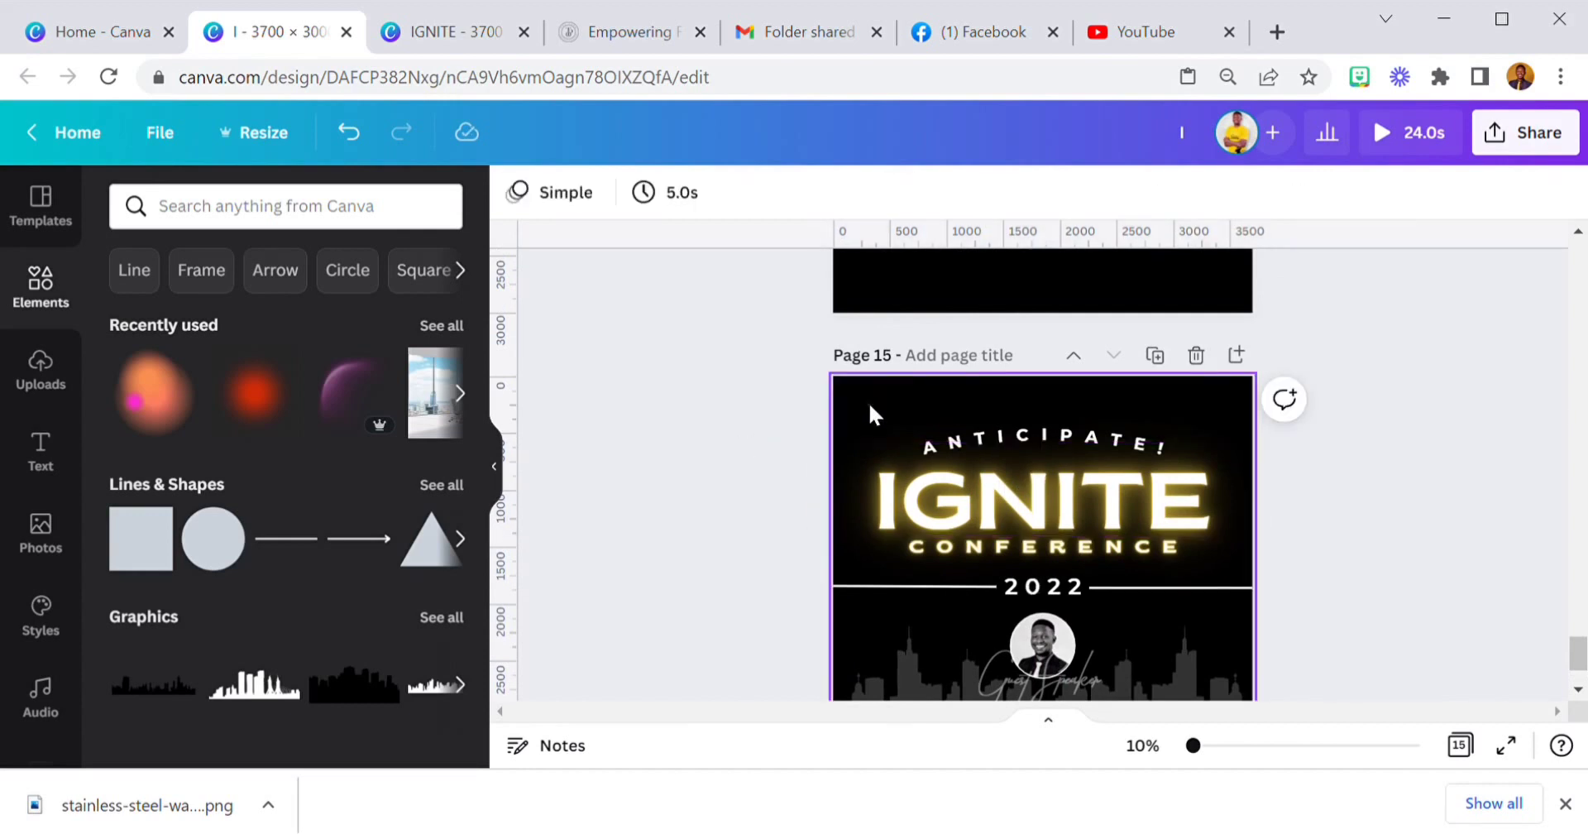
pyautogui.click(868, 402)
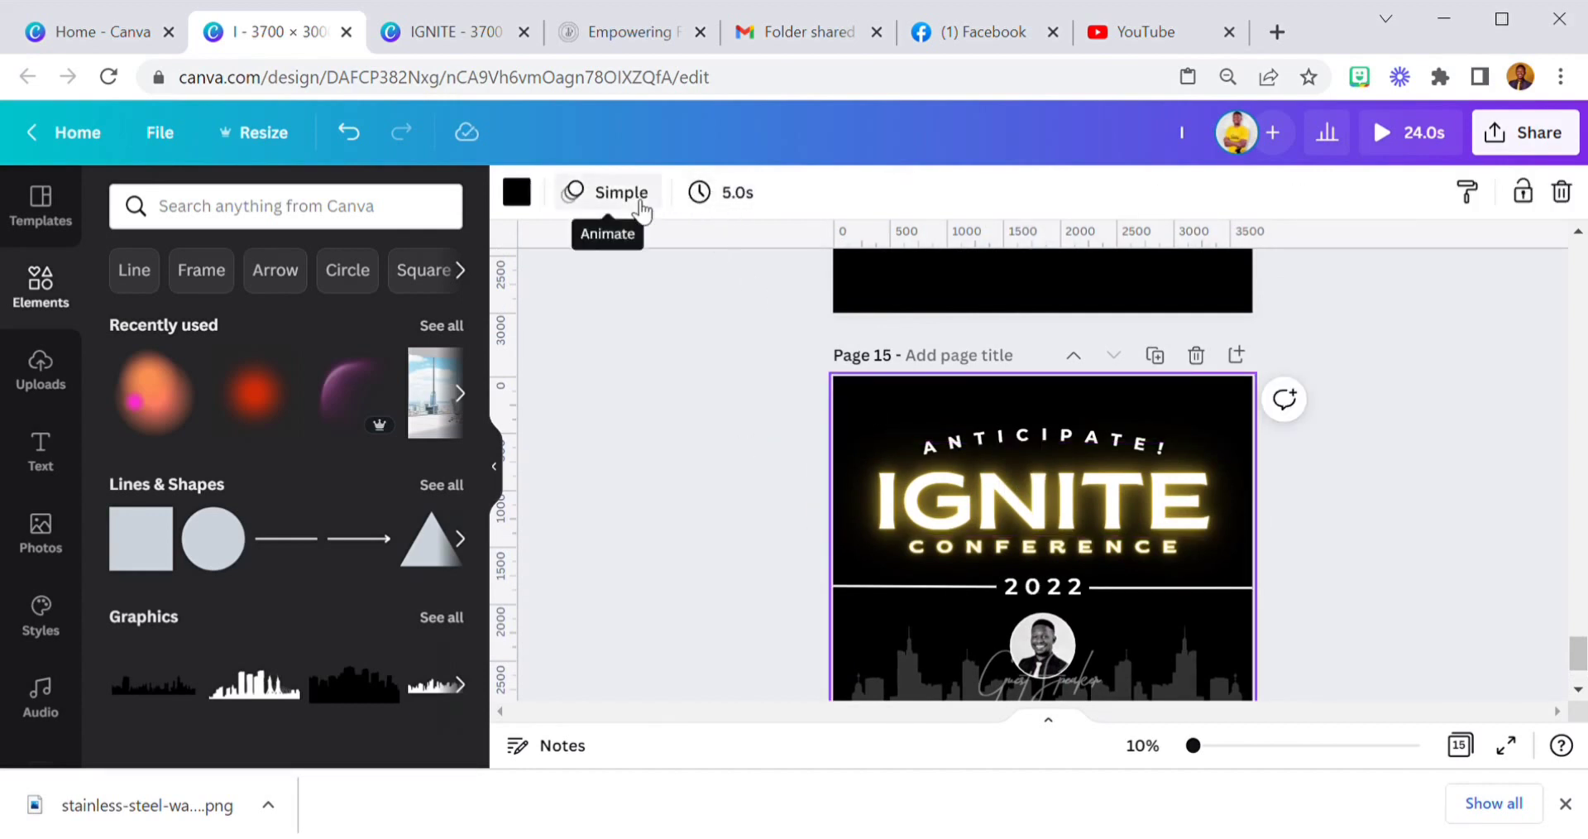
# - Browse the page animation choices, including the Slide in & out set
pyautogui.click(641, 207)
pyautogui.scroll(-2, 277, 451)
pyautogui.scroll(-3, 318, 543)
pyautogui.scroll(-2, 298, 534)
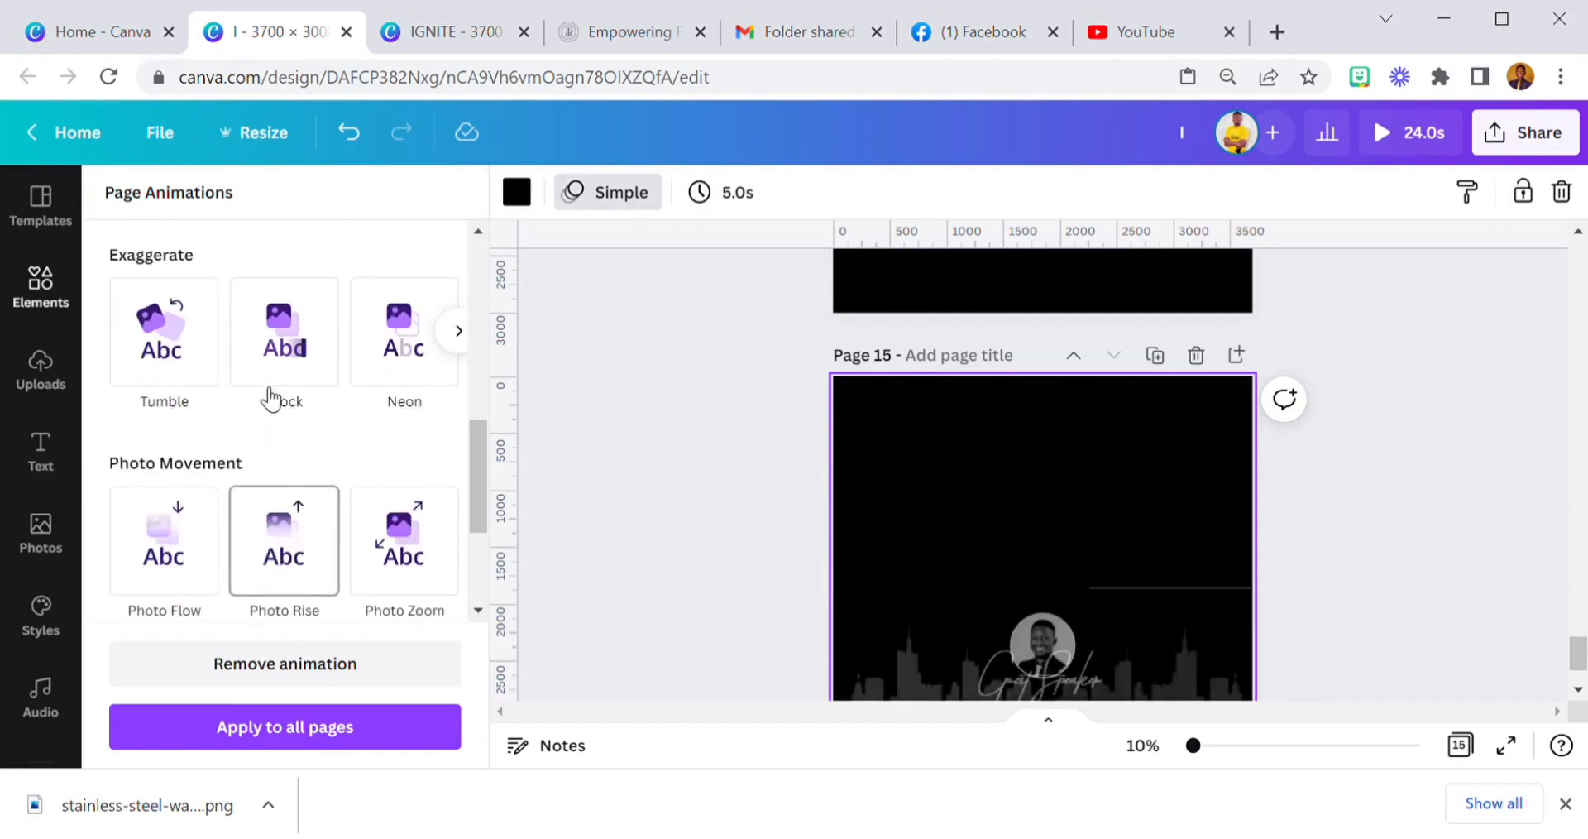
pyautogui.scroll(-3, 273, 405)
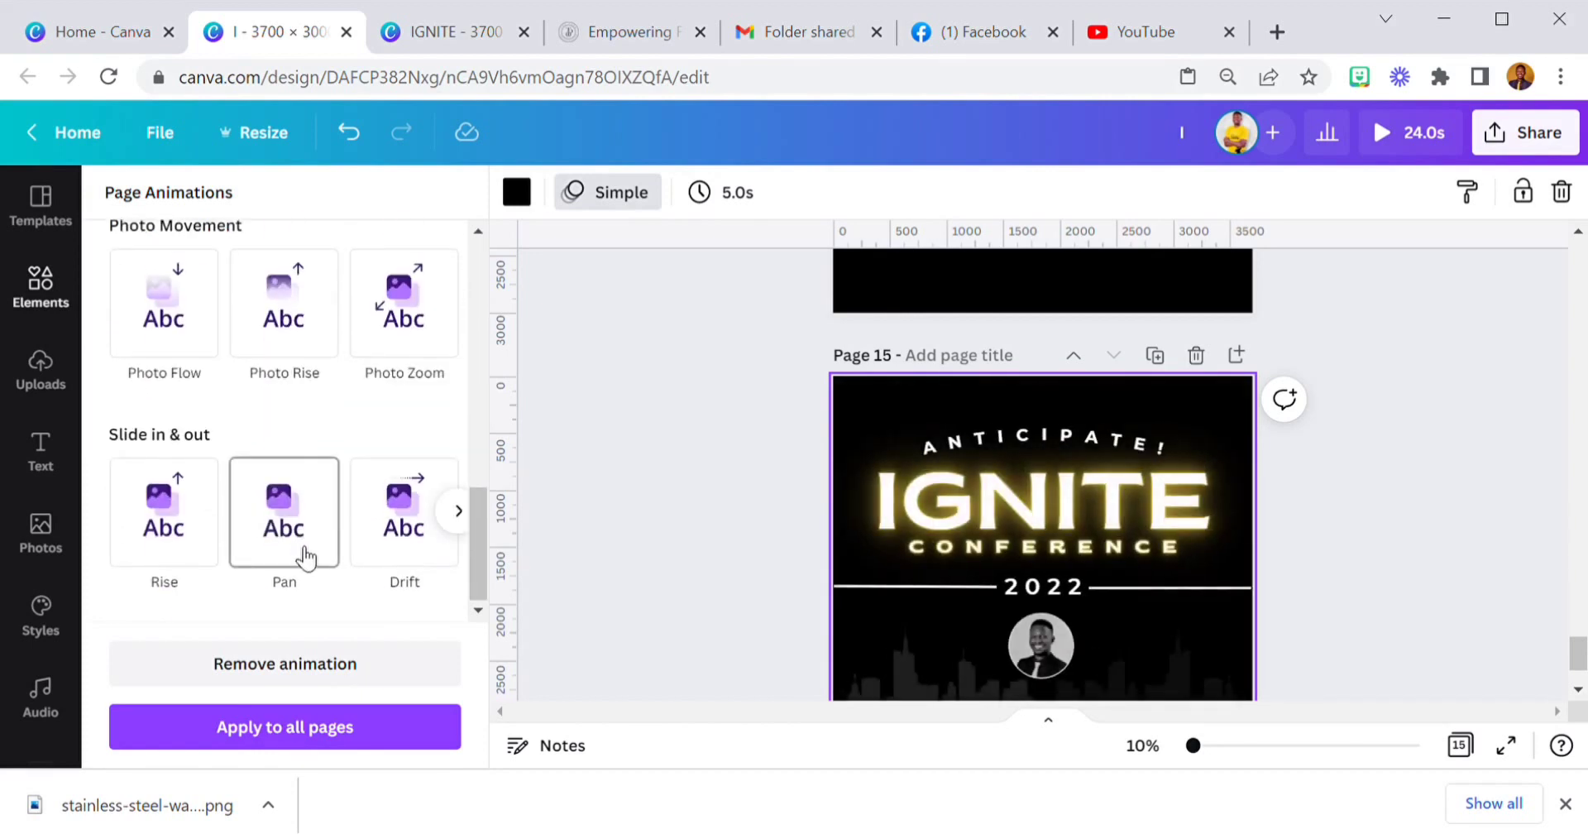
pyautogui.scroll(3, 304, 556)
pyautogui.scroll(3, 304, 556)
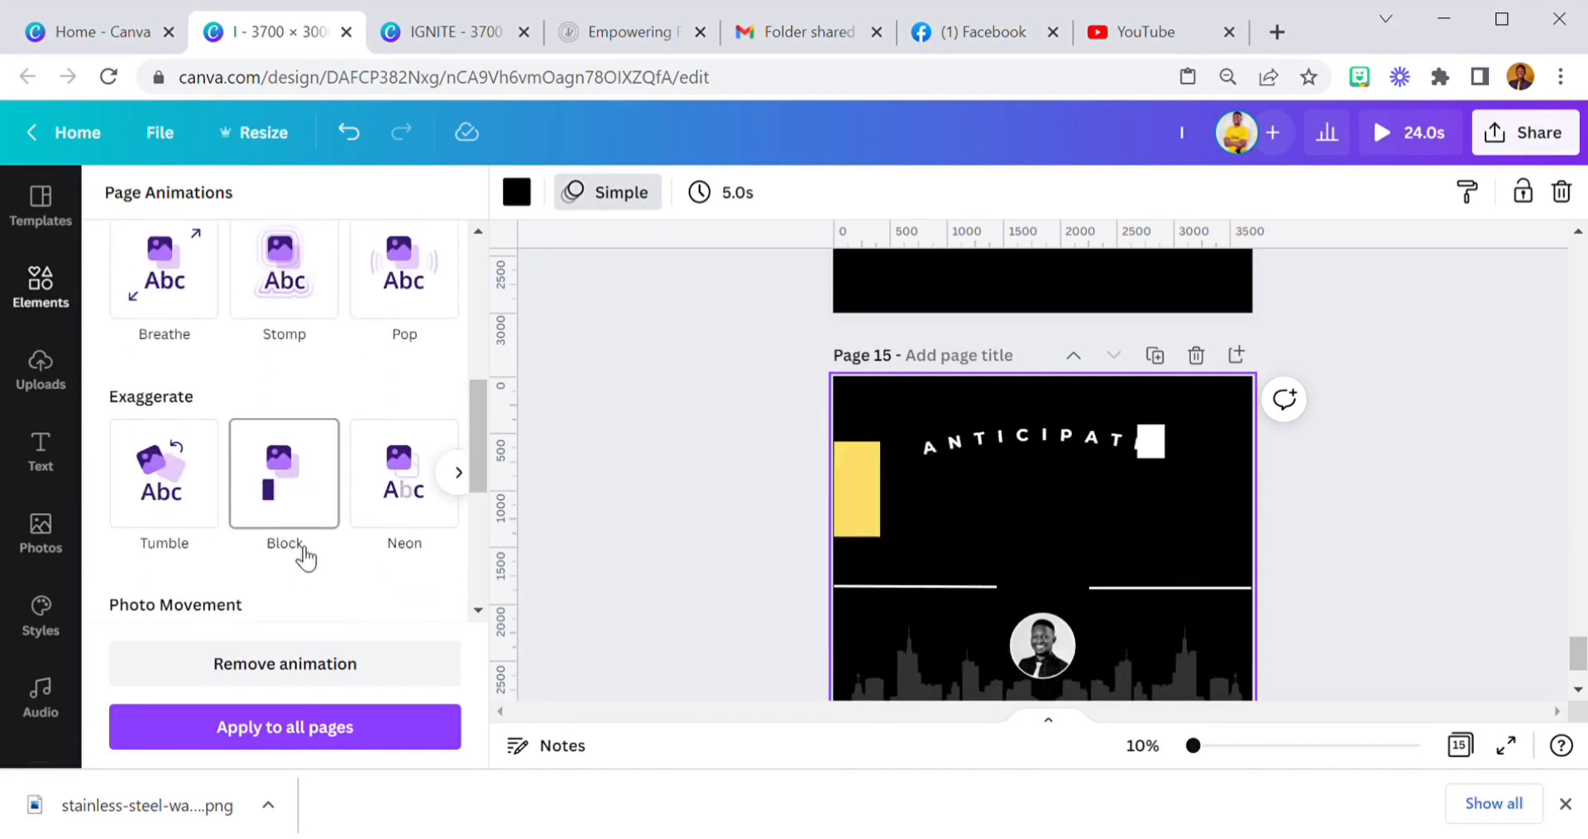
pyautogui.scroll(-3, 302, 552)
pyautogui.scroll(-2, 296, 546)
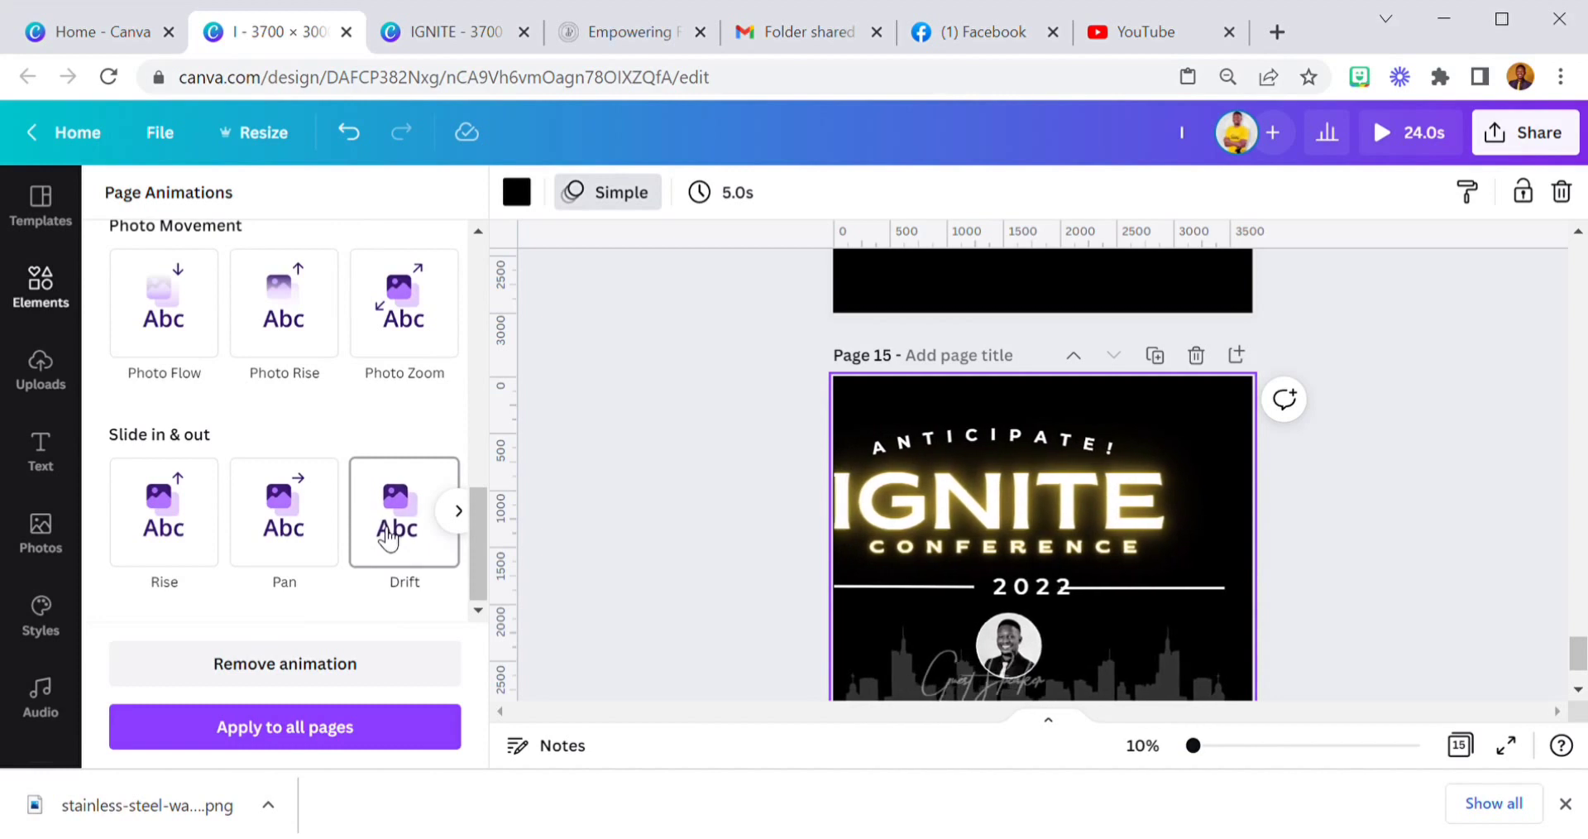
pyautogui.click(460, 518)
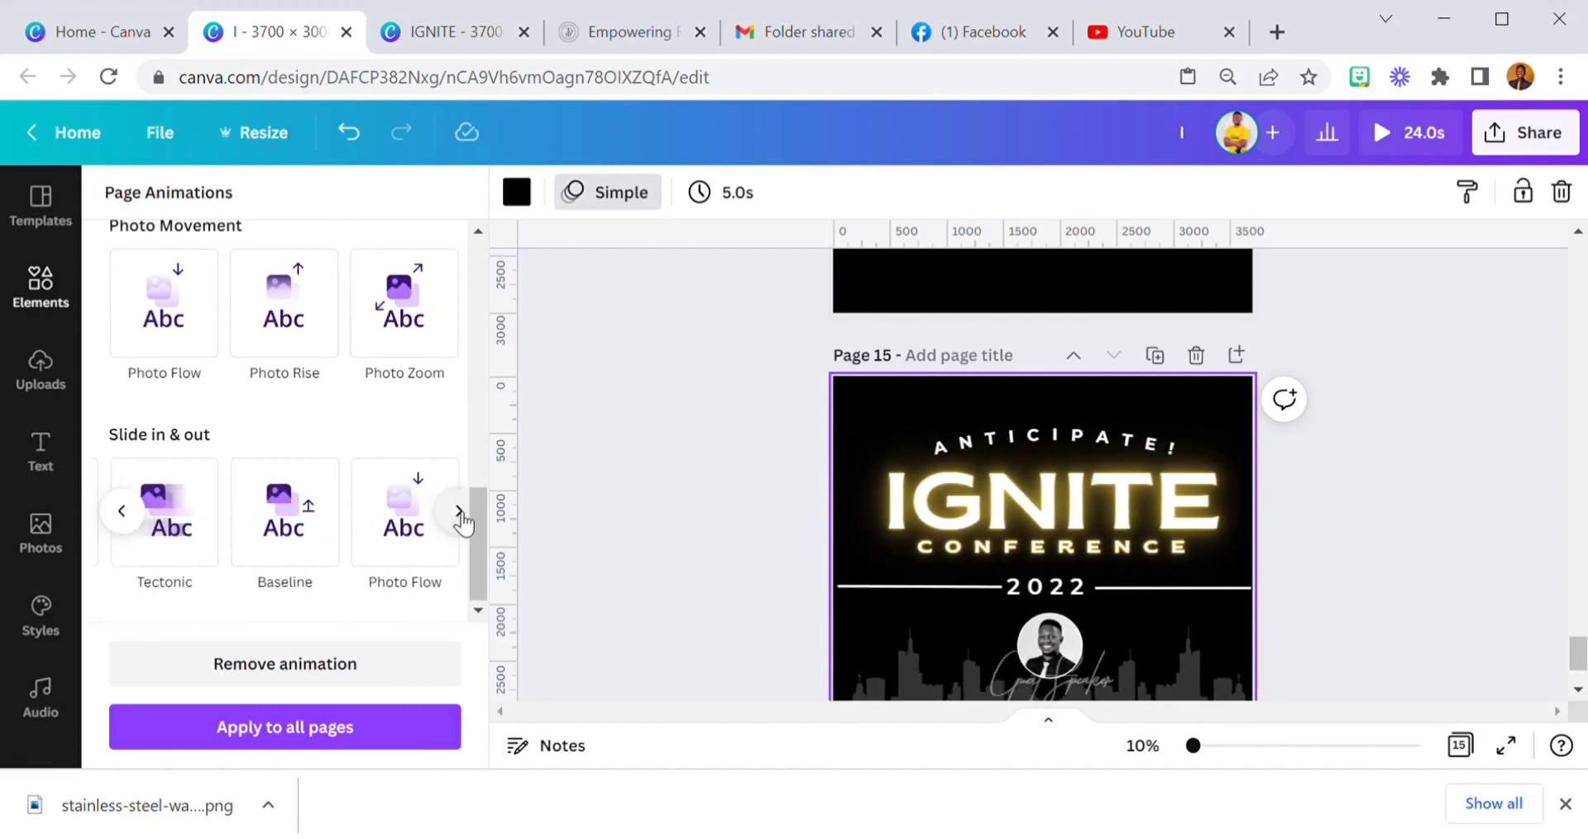
pyautogui.click(461, 519)
# - Look through the Scale, Basic and Slide in & out animations, then close the choices
pyautogui.scroll(1, 438, 347)
pyautogui.scroll(2, 442, 372)
pyautogui.scroll(3, 412, 488)
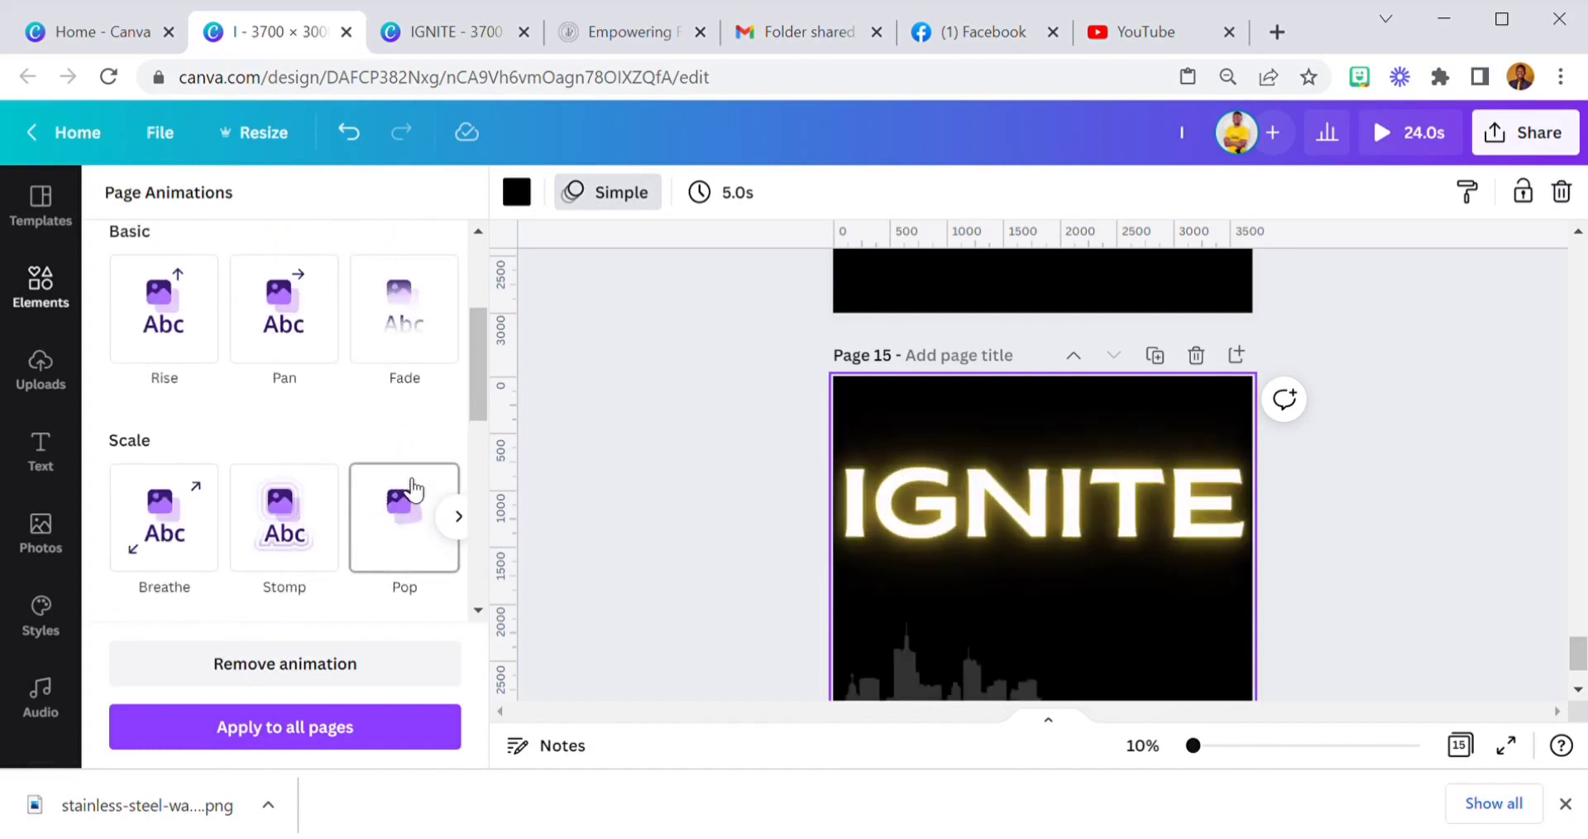
pyautogui.click(460, 517)
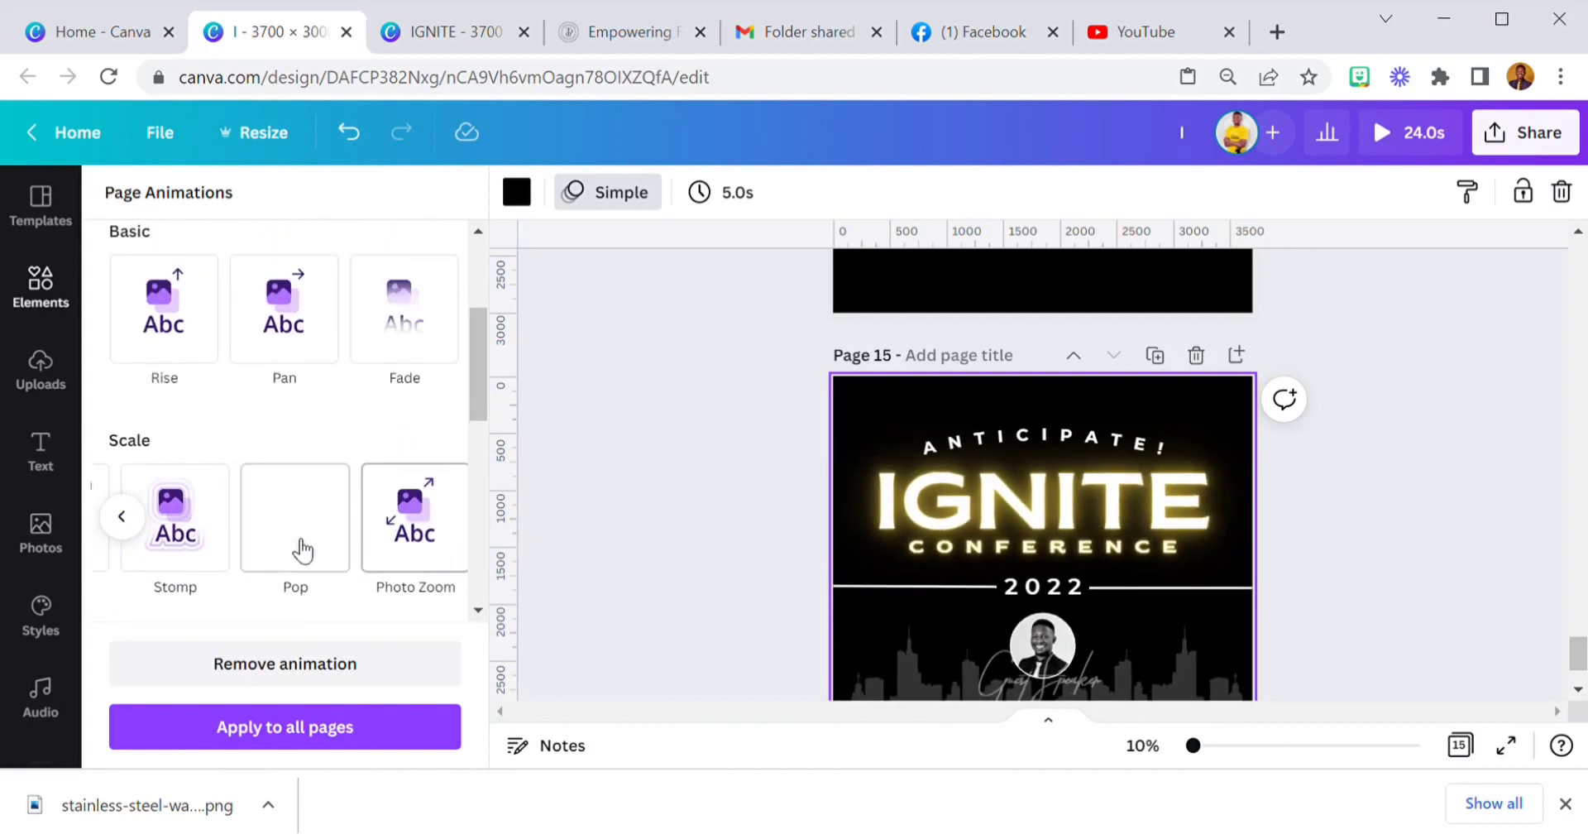
pyautogui.click(123, 516)
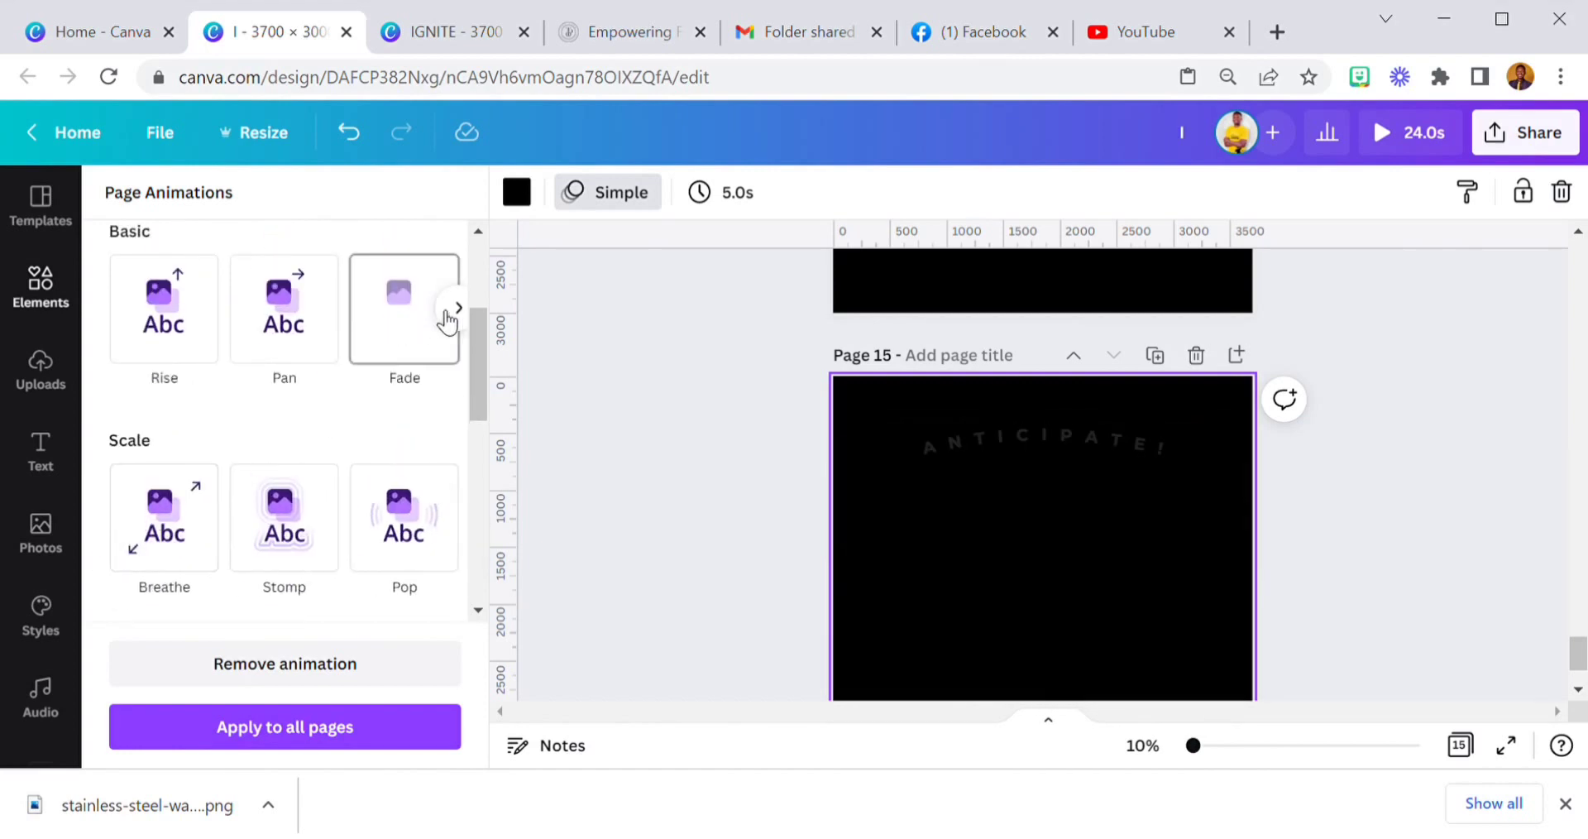
pyautogui.click(458, 308)
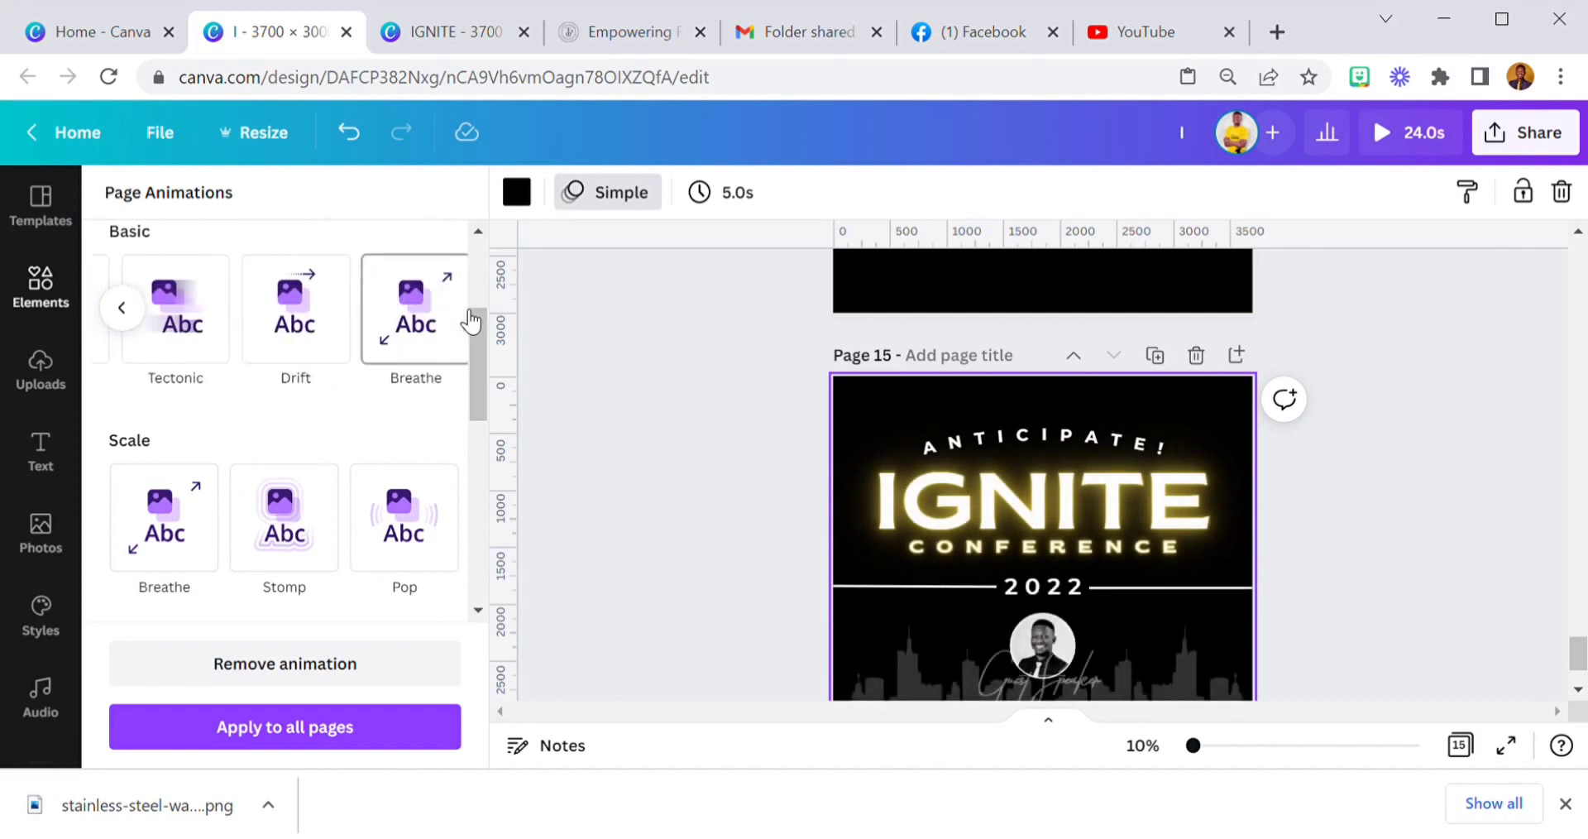
pyautogui.scroll(3, 394, 411)
pyautogui.scroll(-5, 394, 459)
pyautogui.scroll(-3, 413, 453)
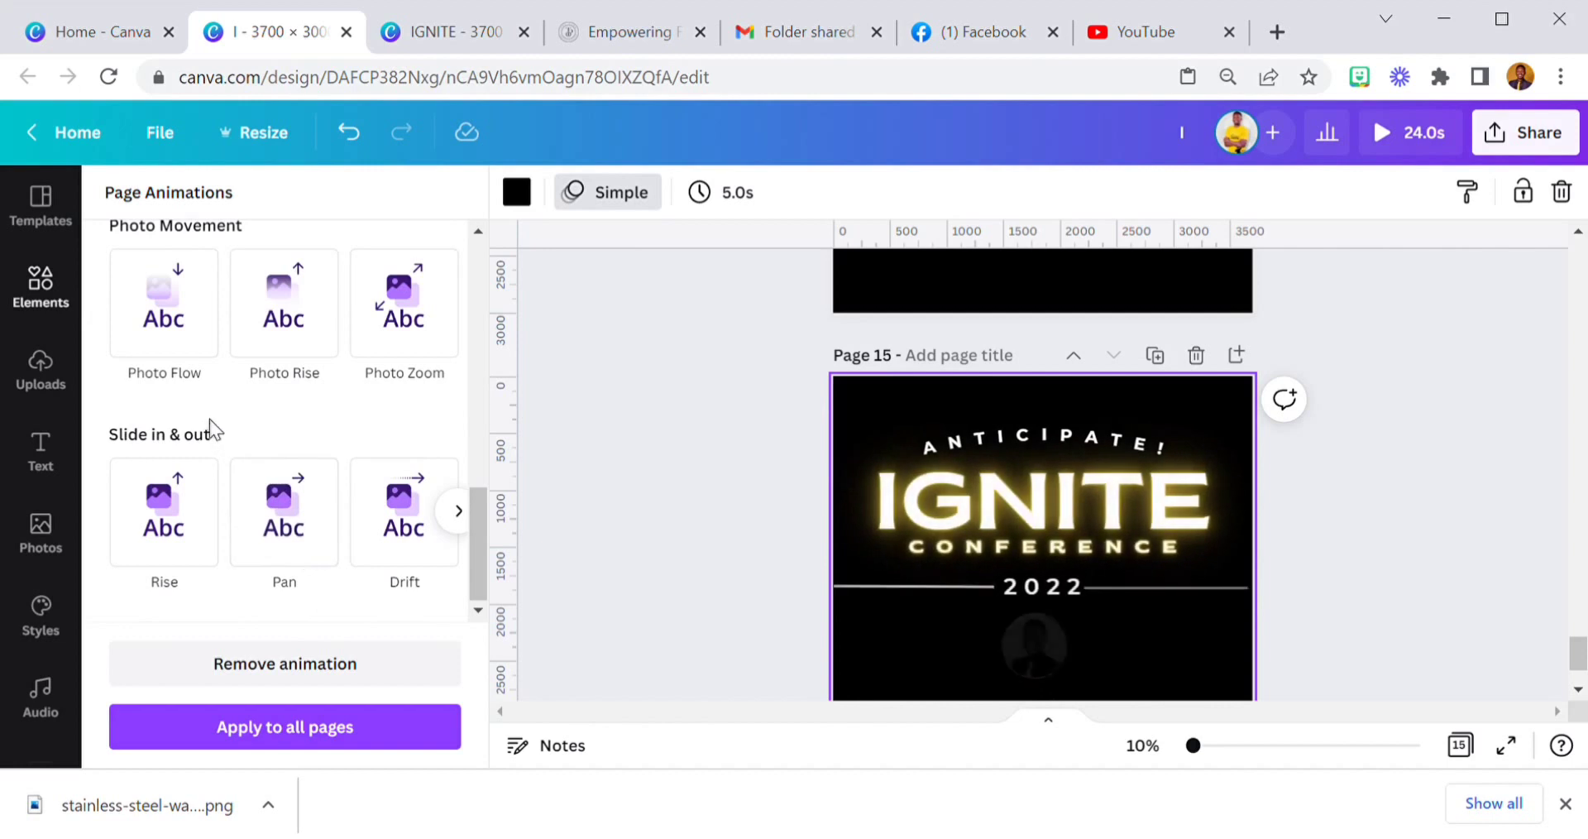
pyautogui.click(465, 520)
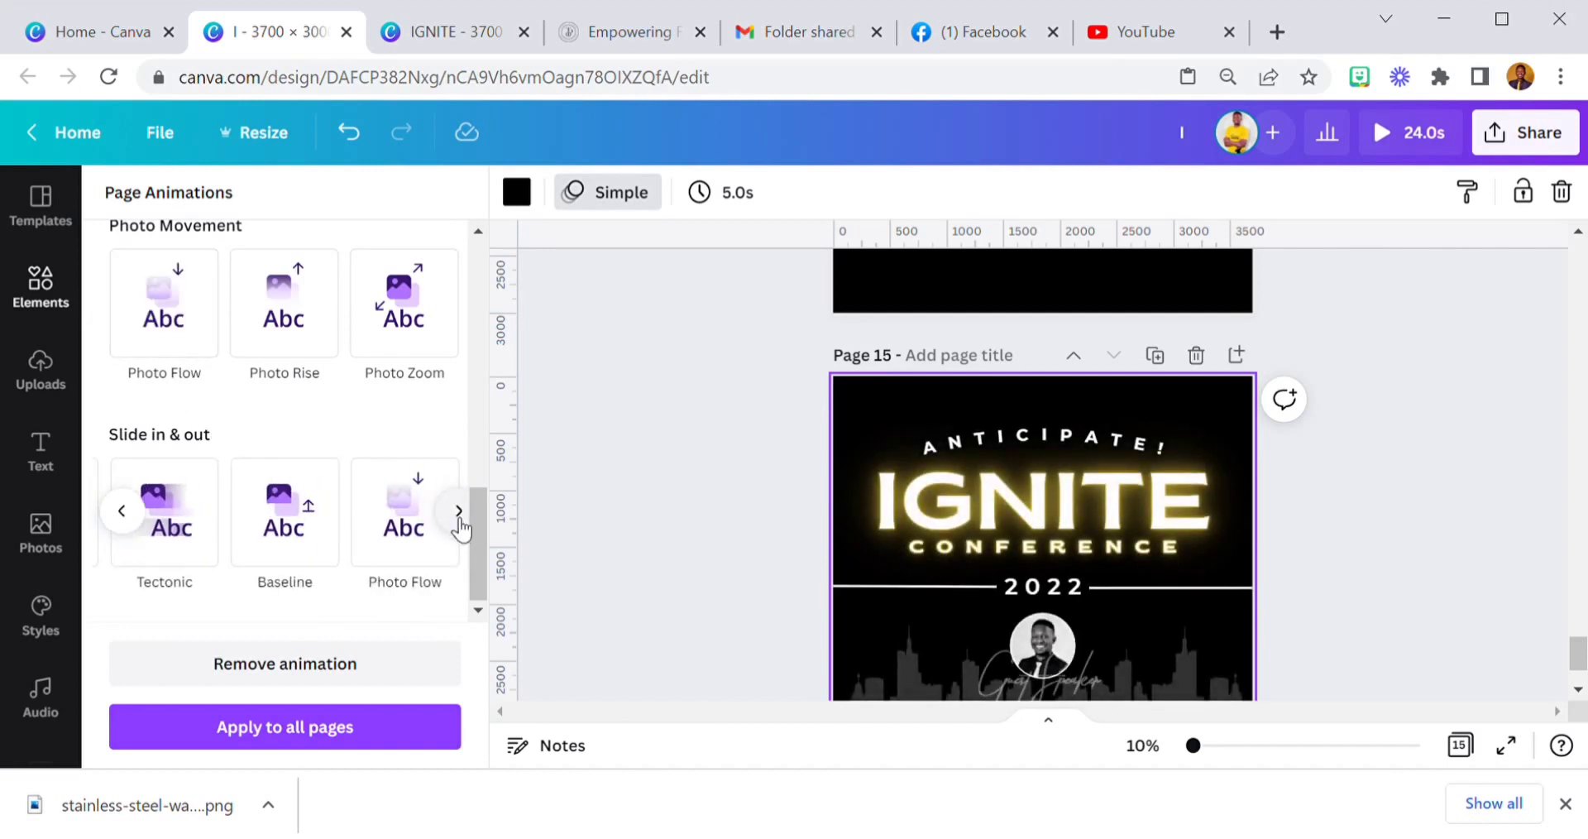
pyautogui.click(460, 521)
pyautogui.scroll(2, 319, 397)
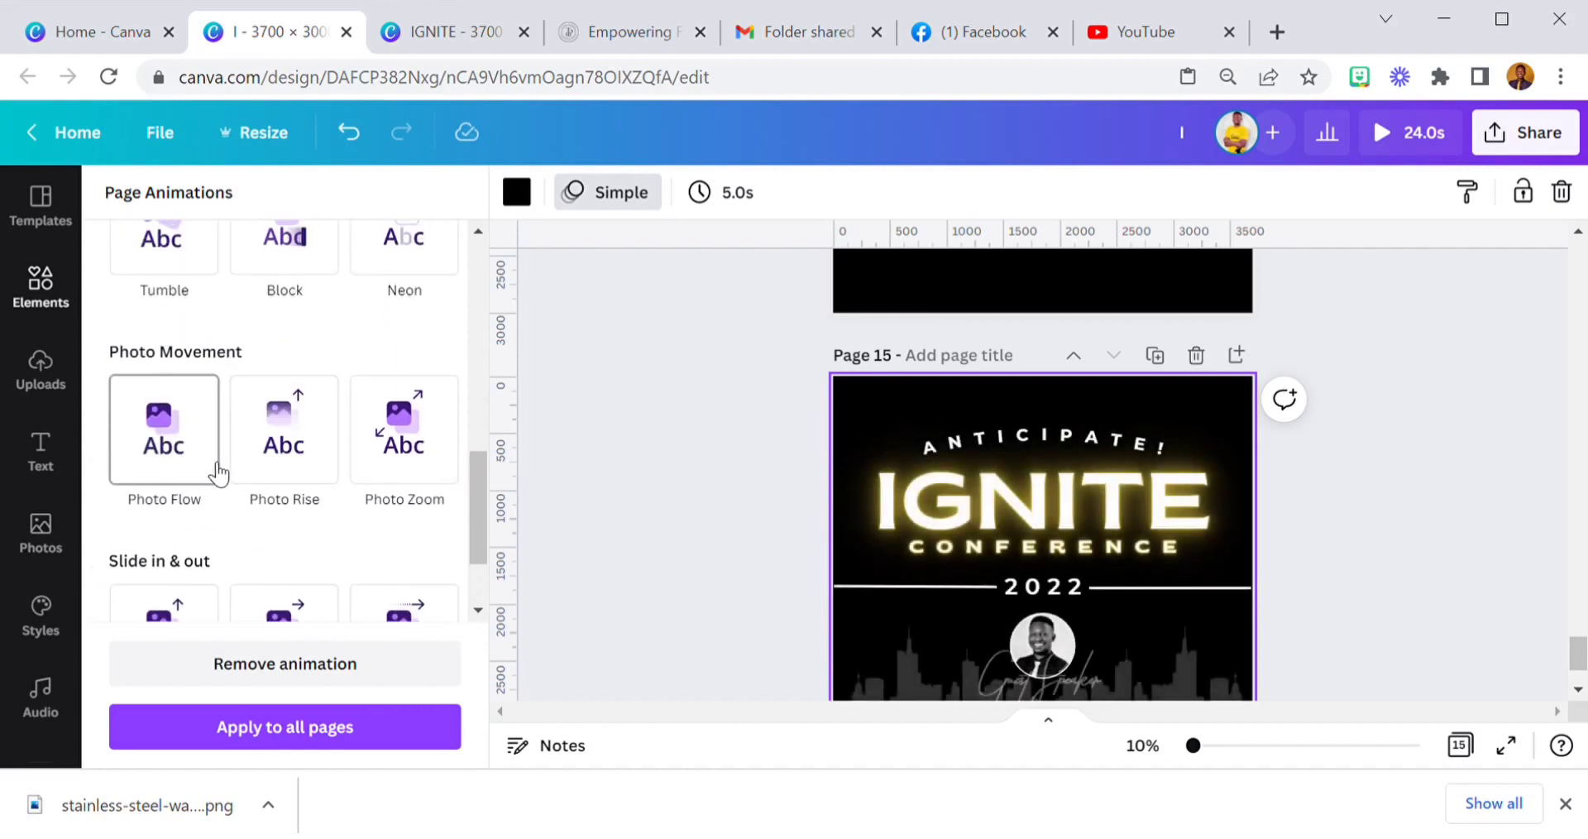
pyautogui.click(716, 460)
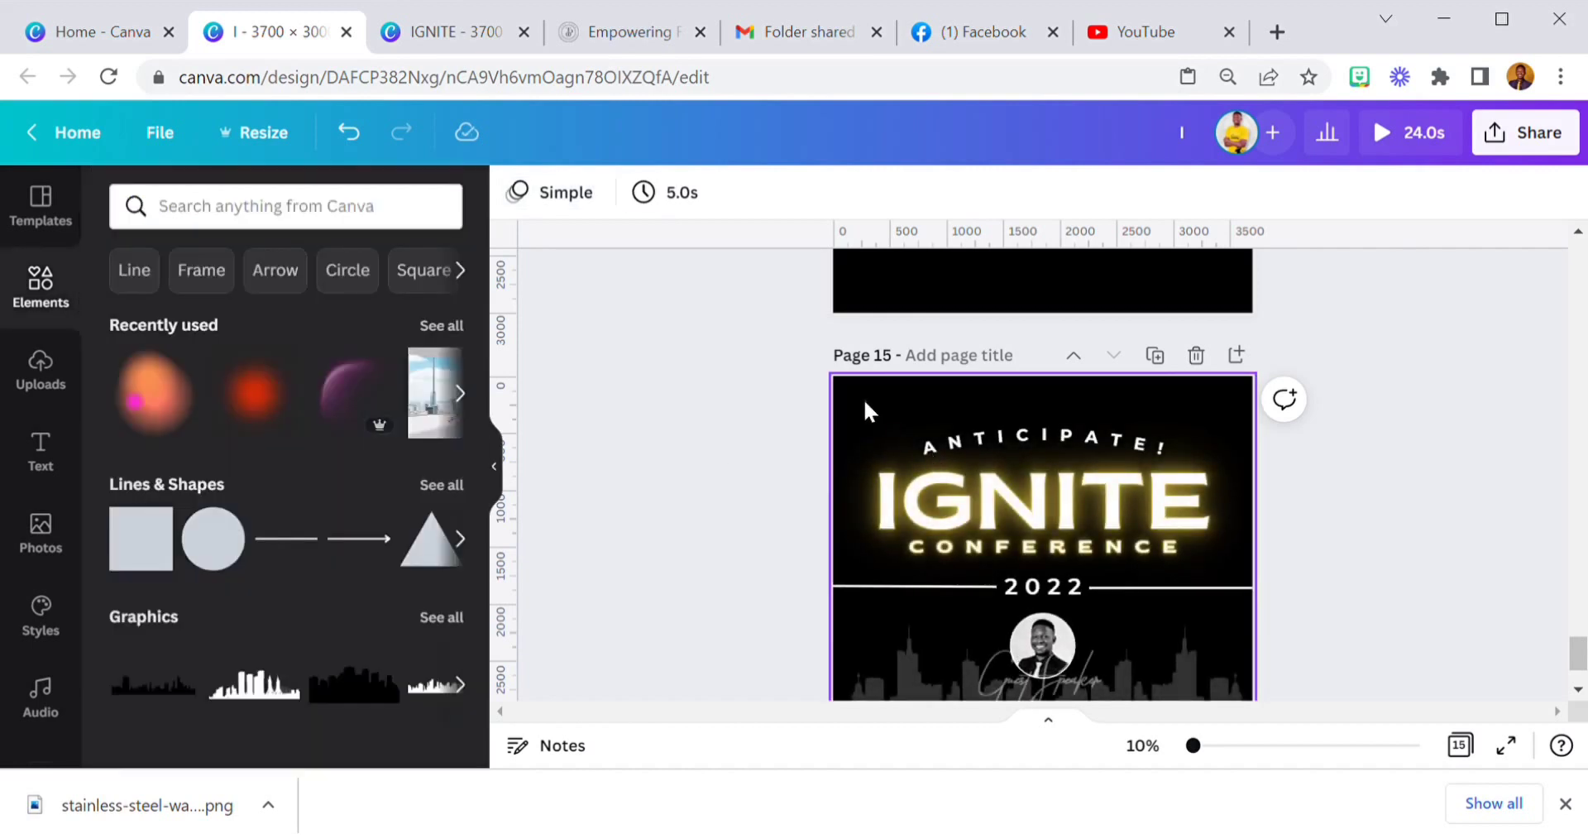
# - Browse the combination, Basic and Scale animations, then apply Neon to the poster page
pyautogui.click(619, 199)
pyautogui.click(457, 339)
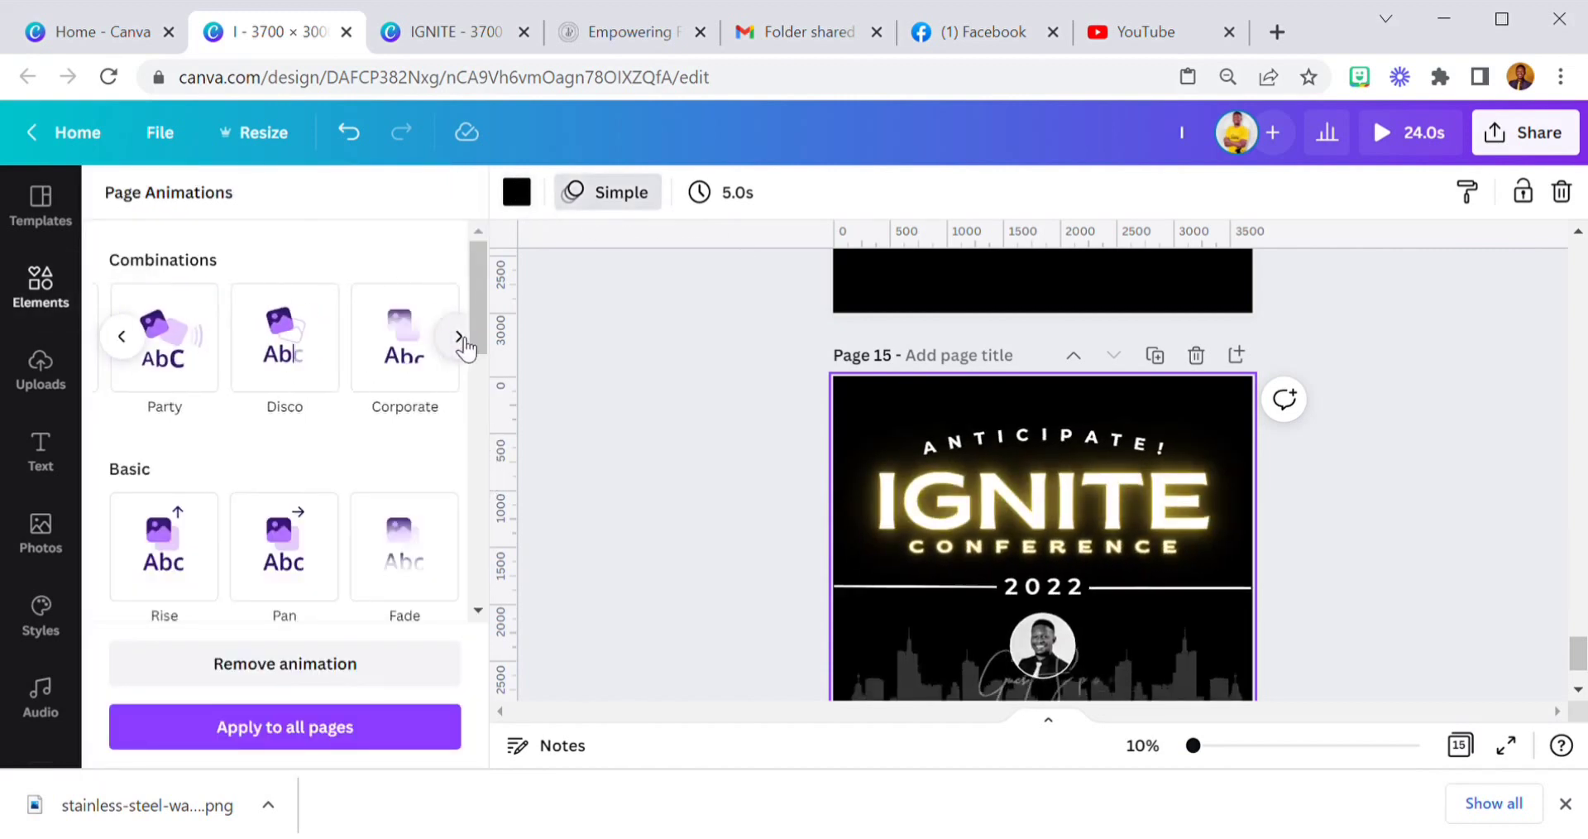
pyautogui.click(467, 341)
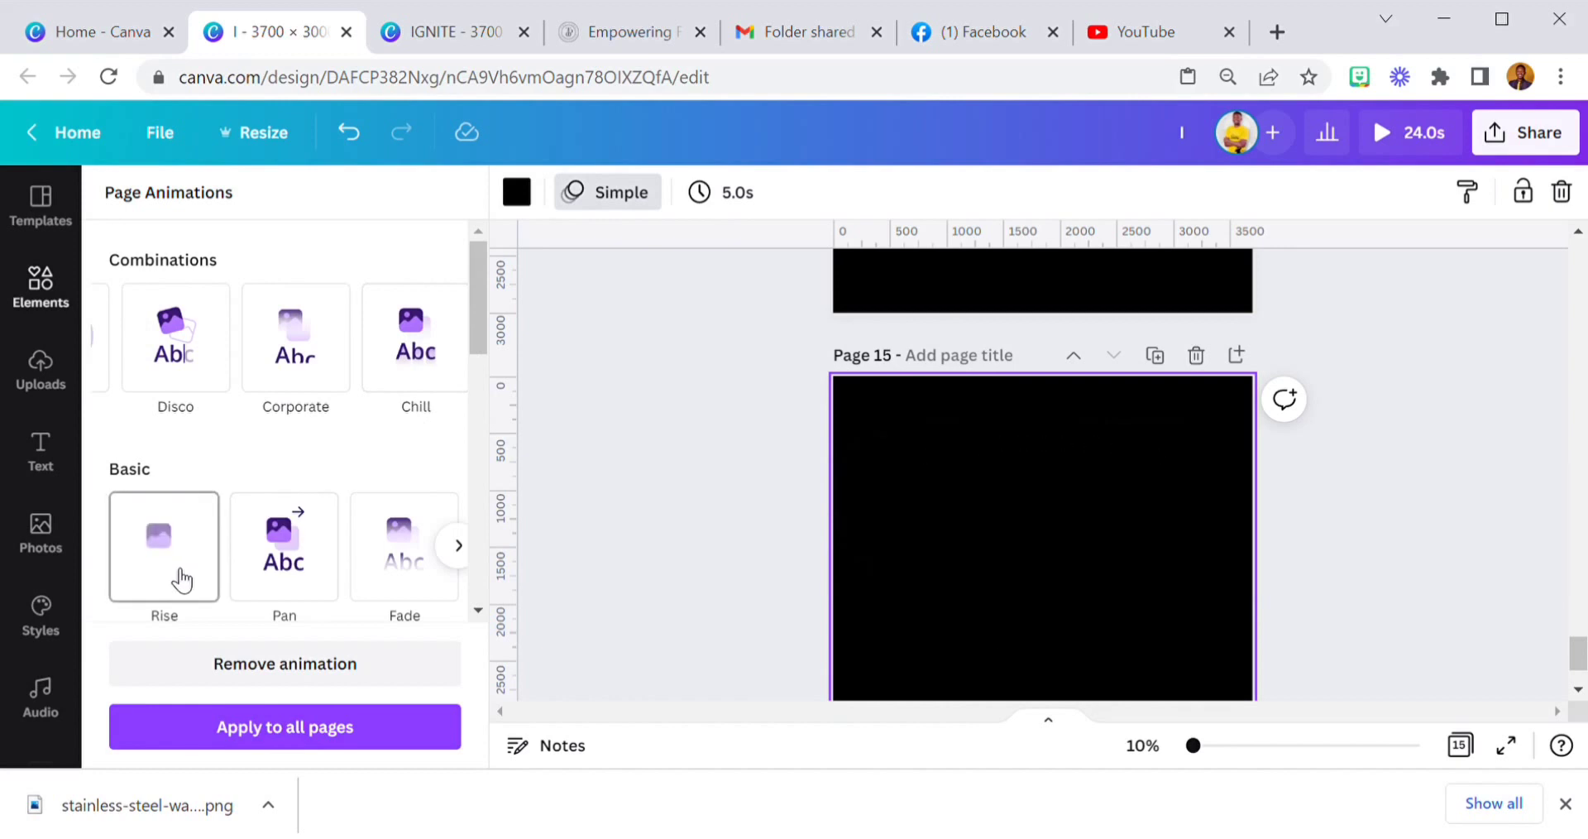
pyautogui.click(460, 545)
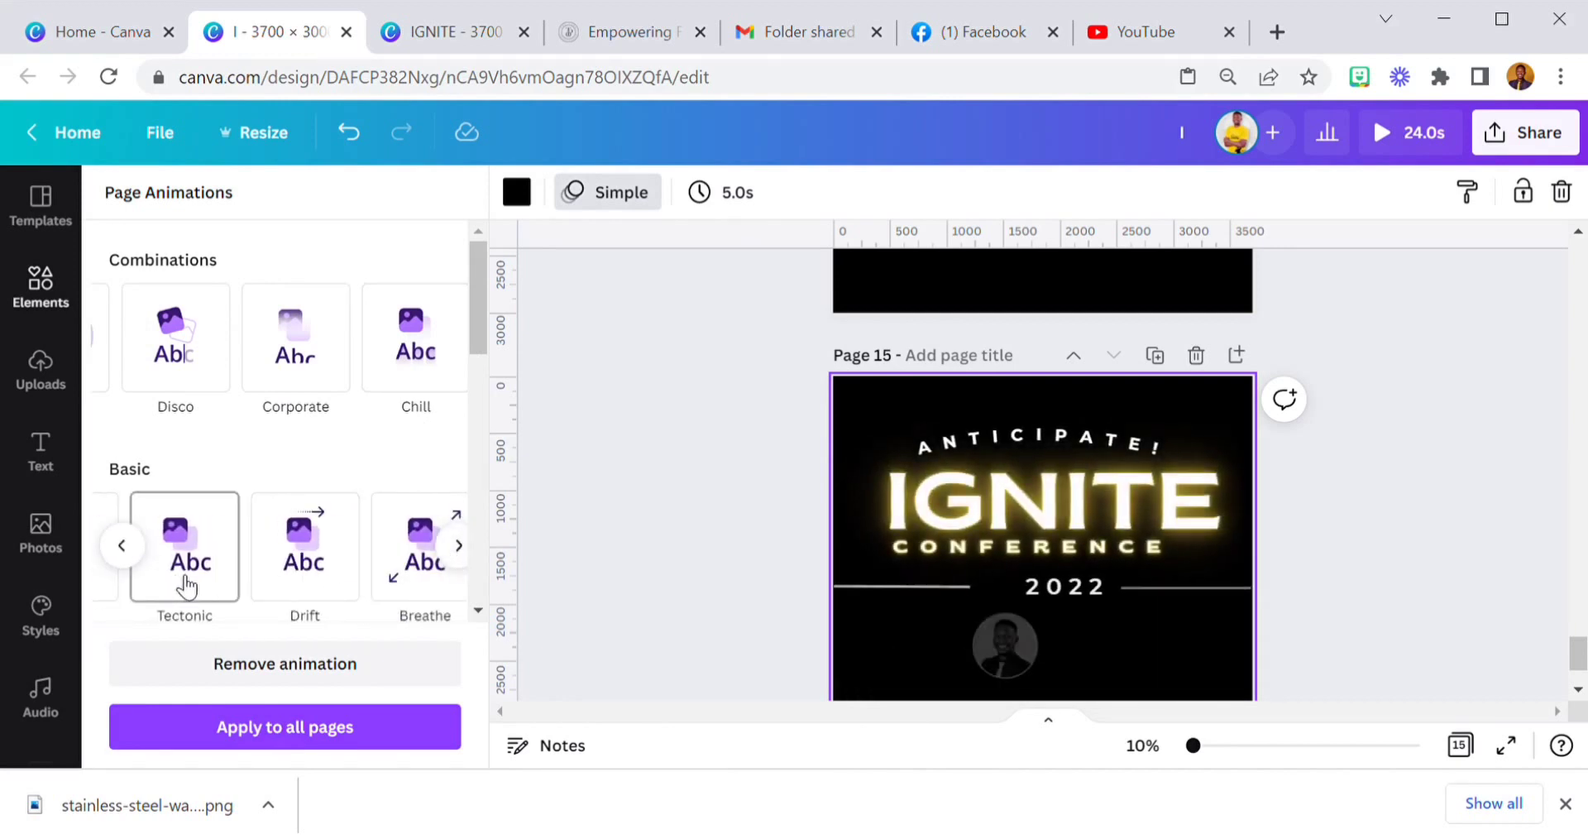
pyautogui.click(459, 545)
pyautogui.click(122, 545)
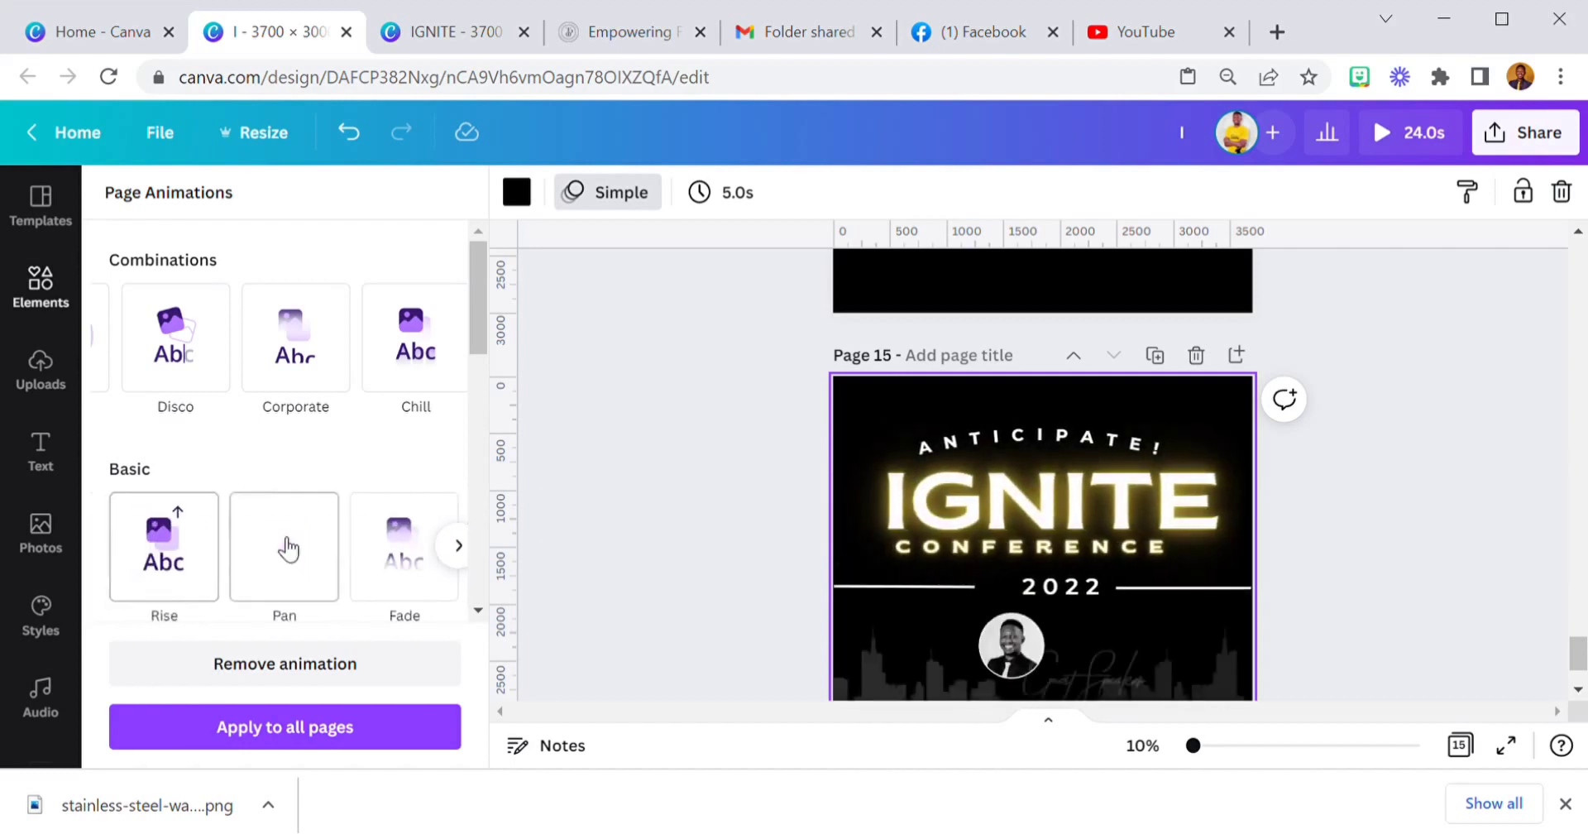
pyautogui.scroll(-2, 143, 457)
pyautogui.scroll(-3, 136, 463)
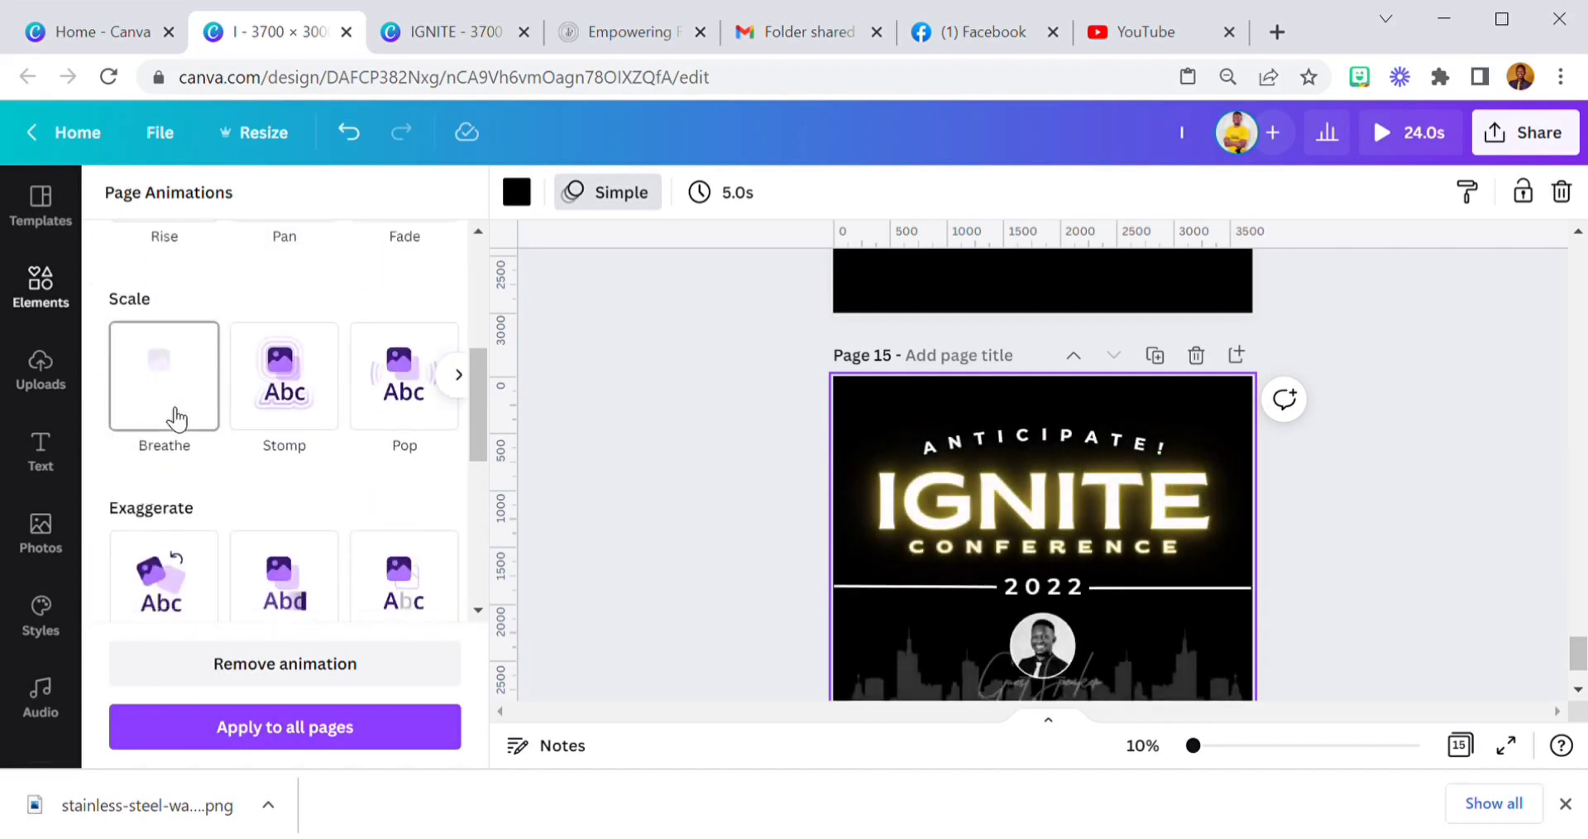
pyautogui.click(459, 374)
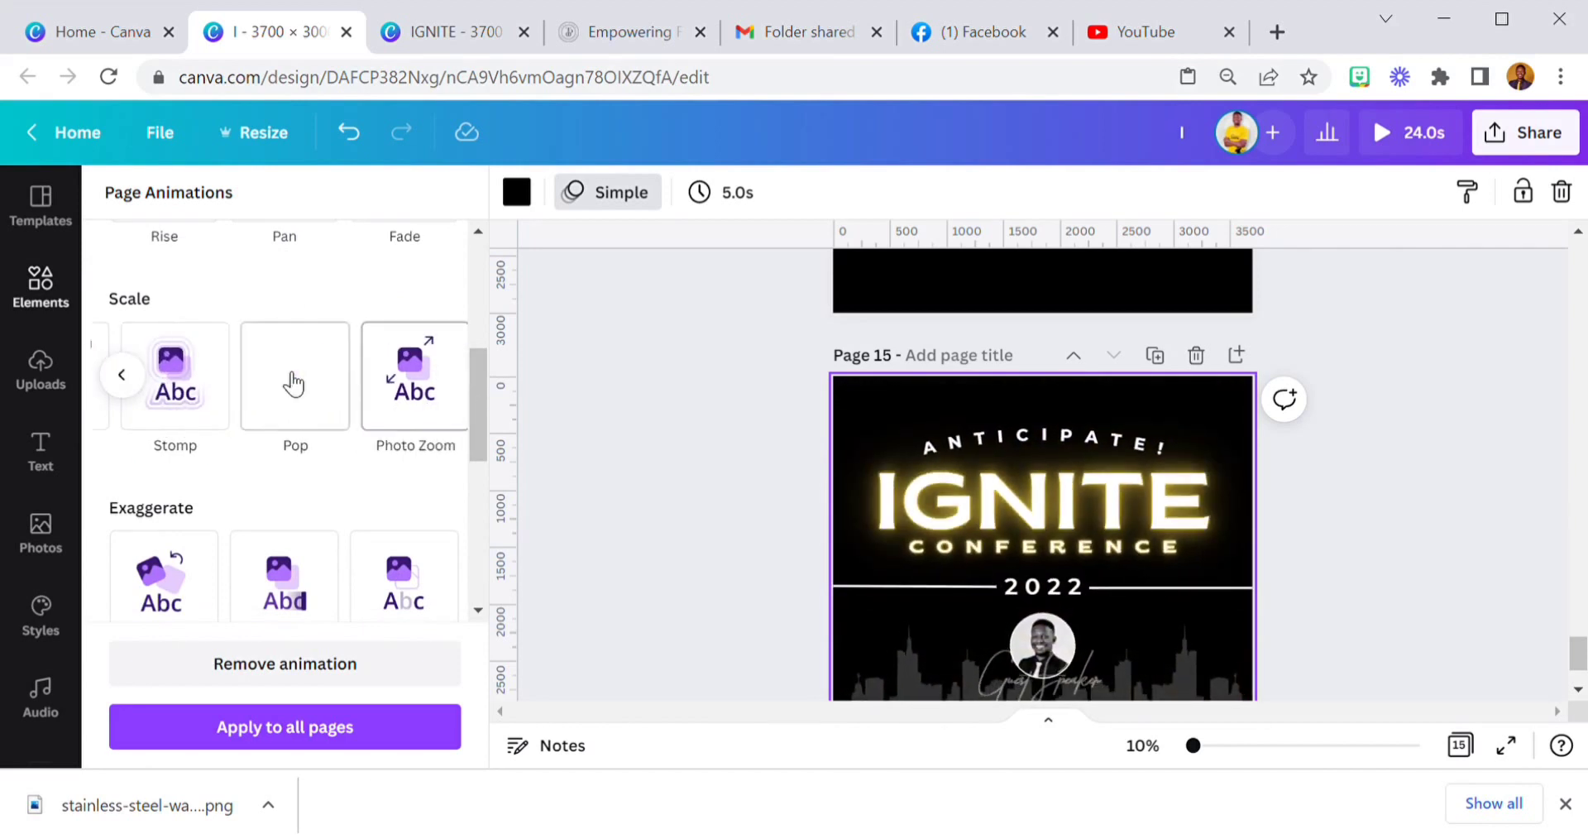
pyautogui.click(122, 374)
pyautogui.scroll(-3, 190, 589)
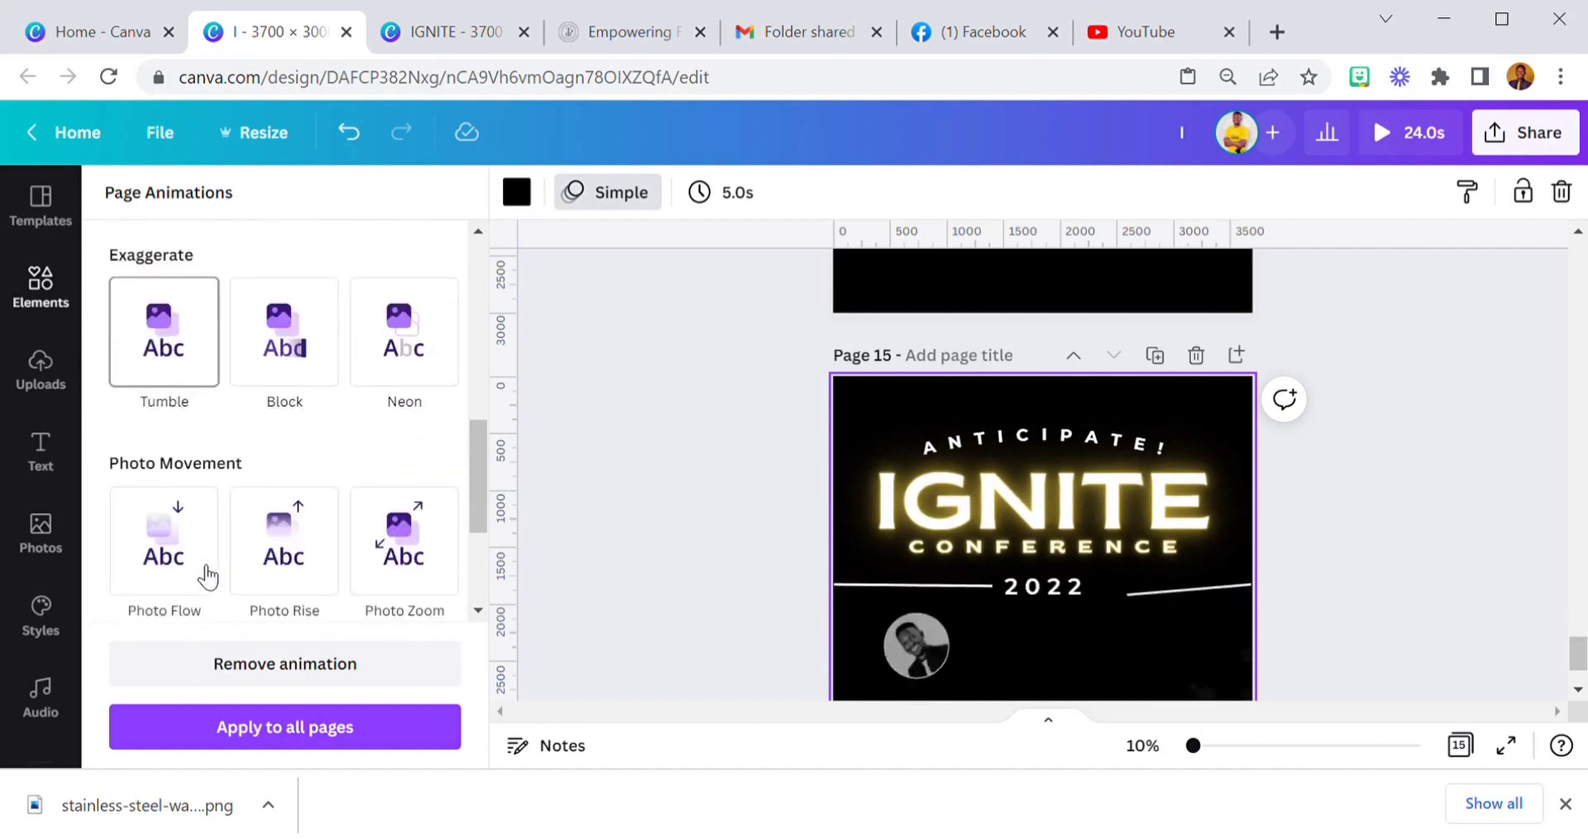
pyautogui.click(403, 365)
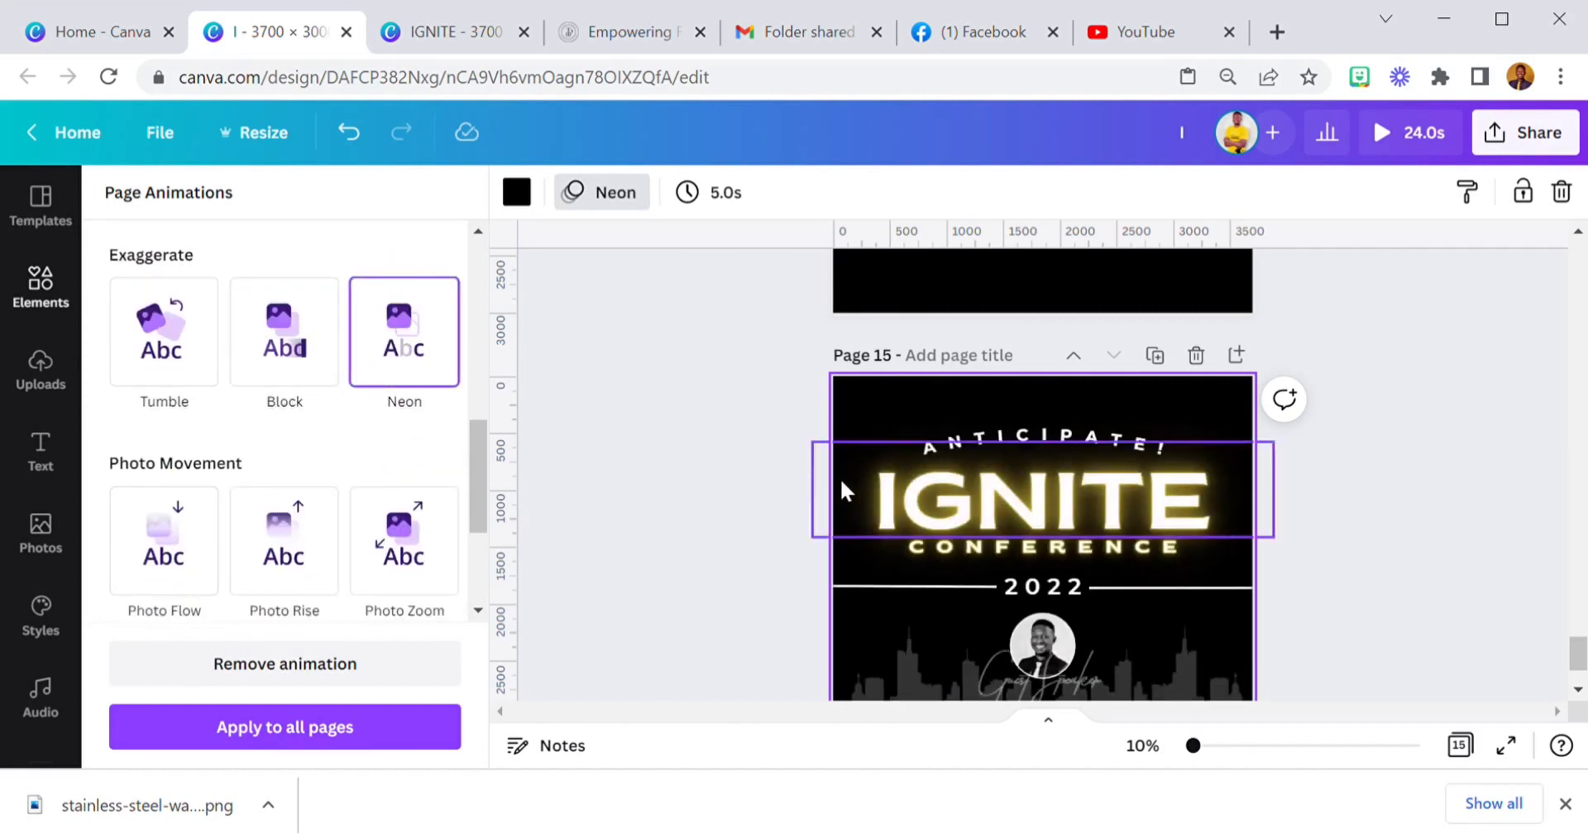
# - Close the animation options and play the full 24.0 s IGNITE design preview
pyautogui.click(727, 484)
pyautogui.scroll(5, 974, 426)
pyautogui.scroll(10, 982, 447)
pyautogui.scroll(9, 1075, 422)
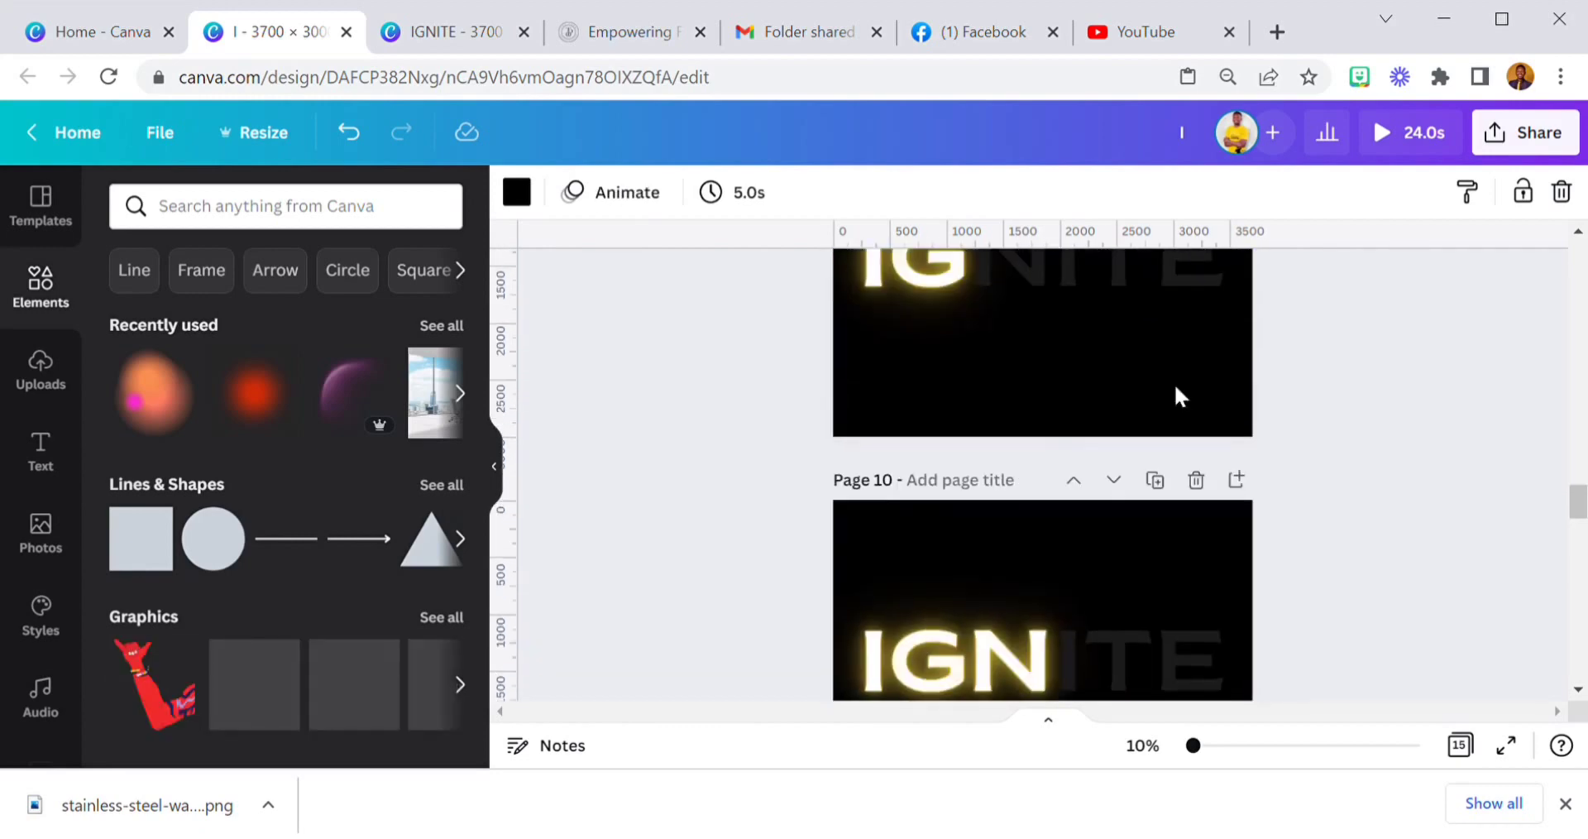
pyautogui.click(1382, 148)
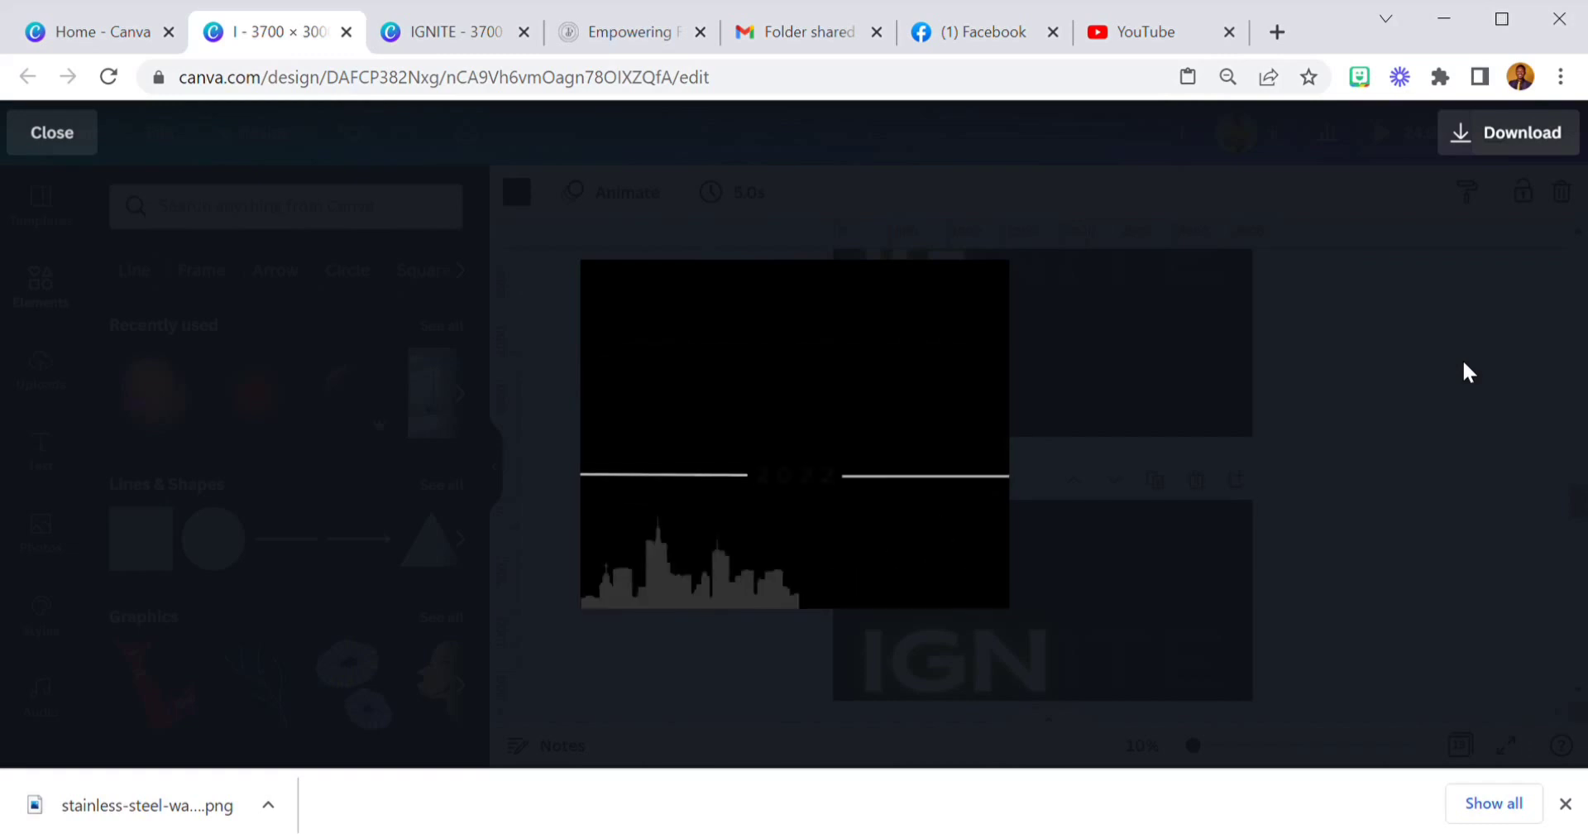
# - Close the preview, glance at the other IGNITE design, and return
pyautogui.click(1362, 468)
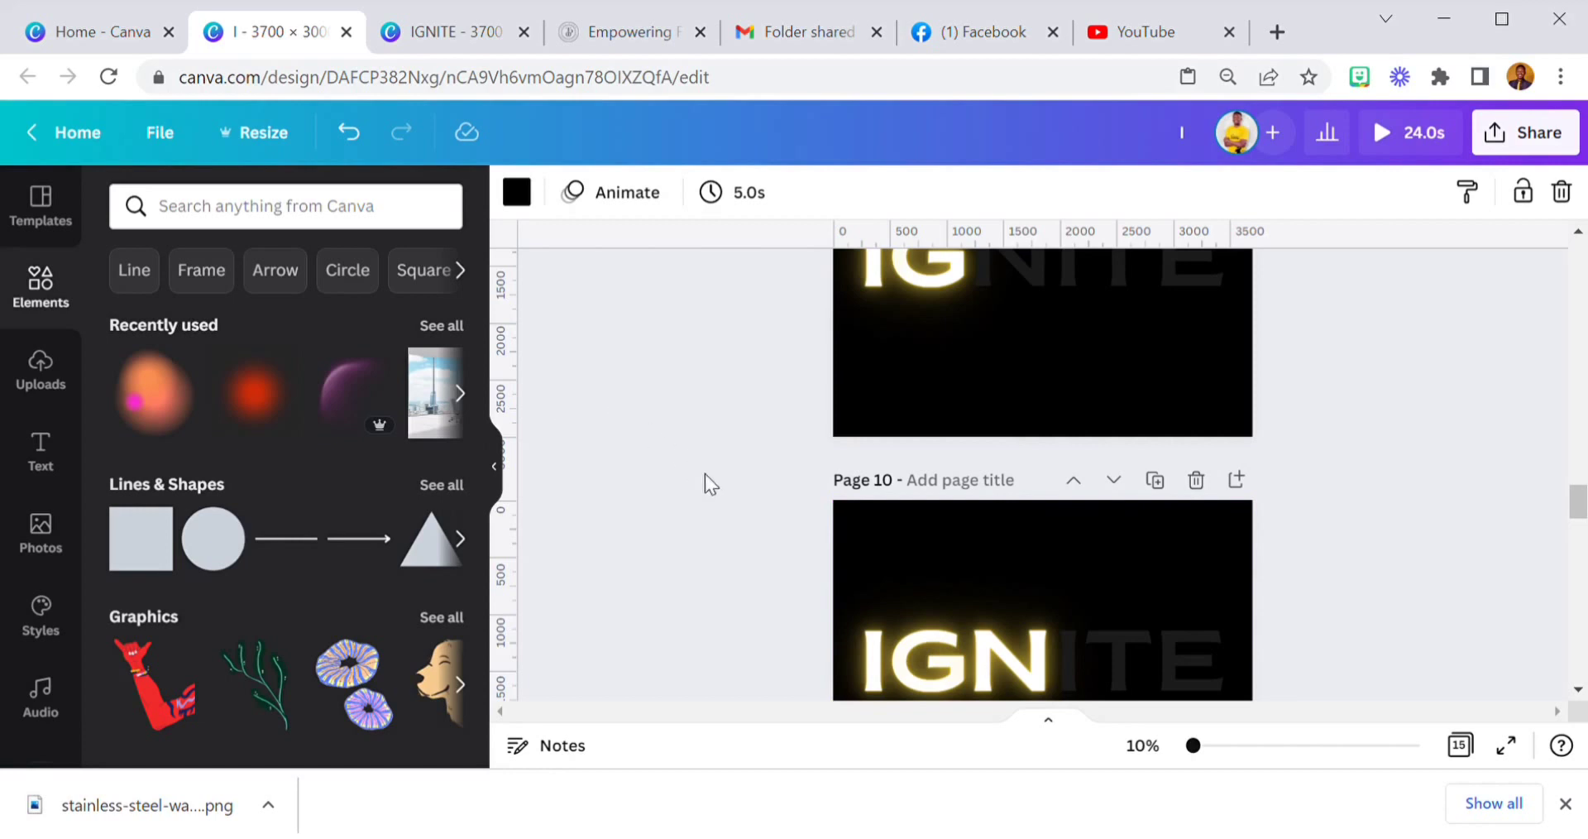
pyautogui.click(438, 38)
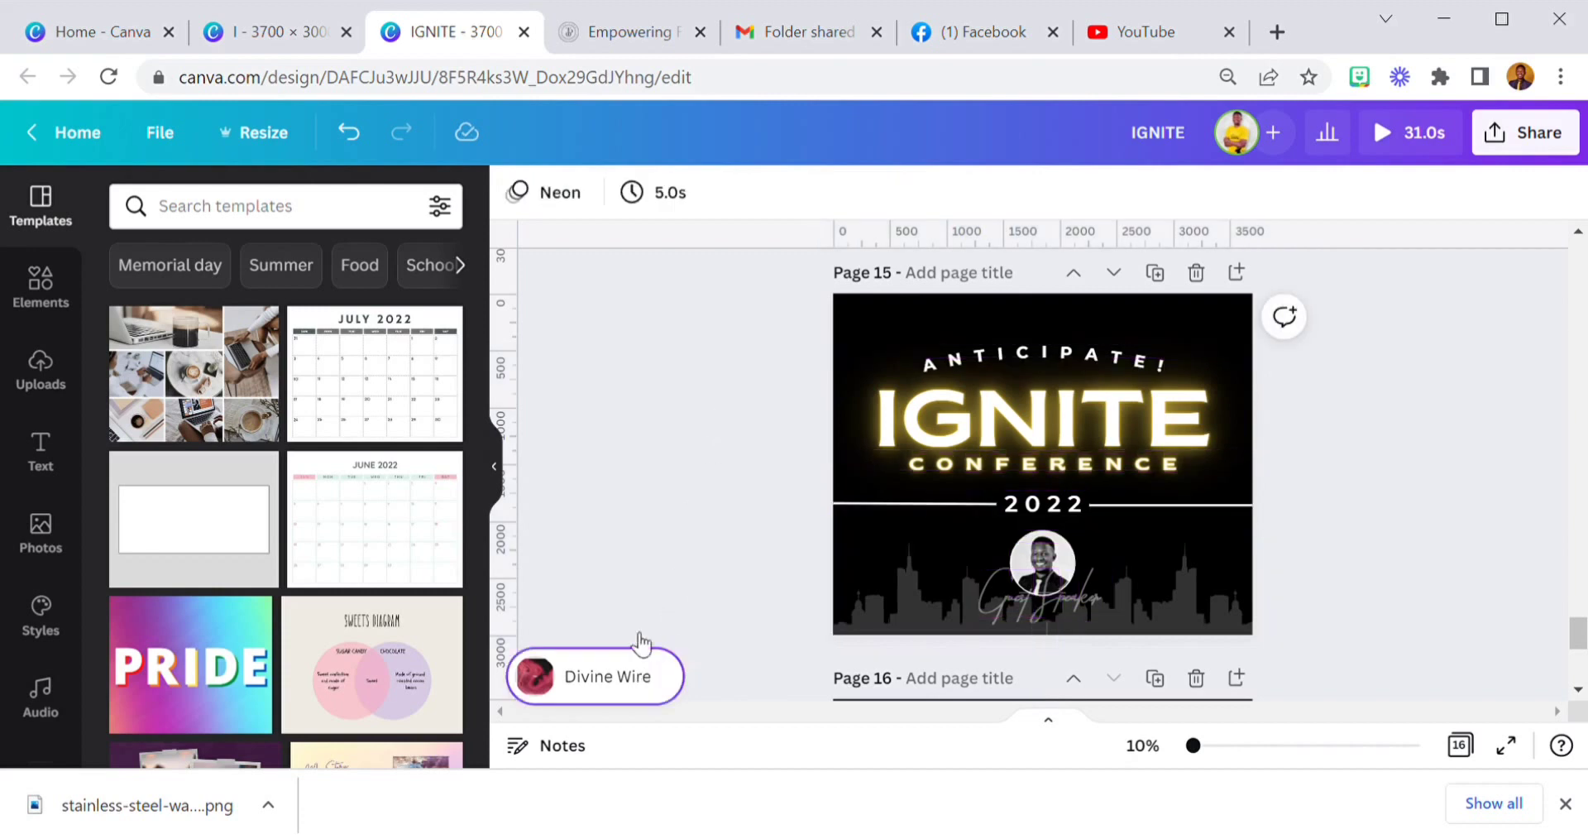
pyautogui.click(302, 31)
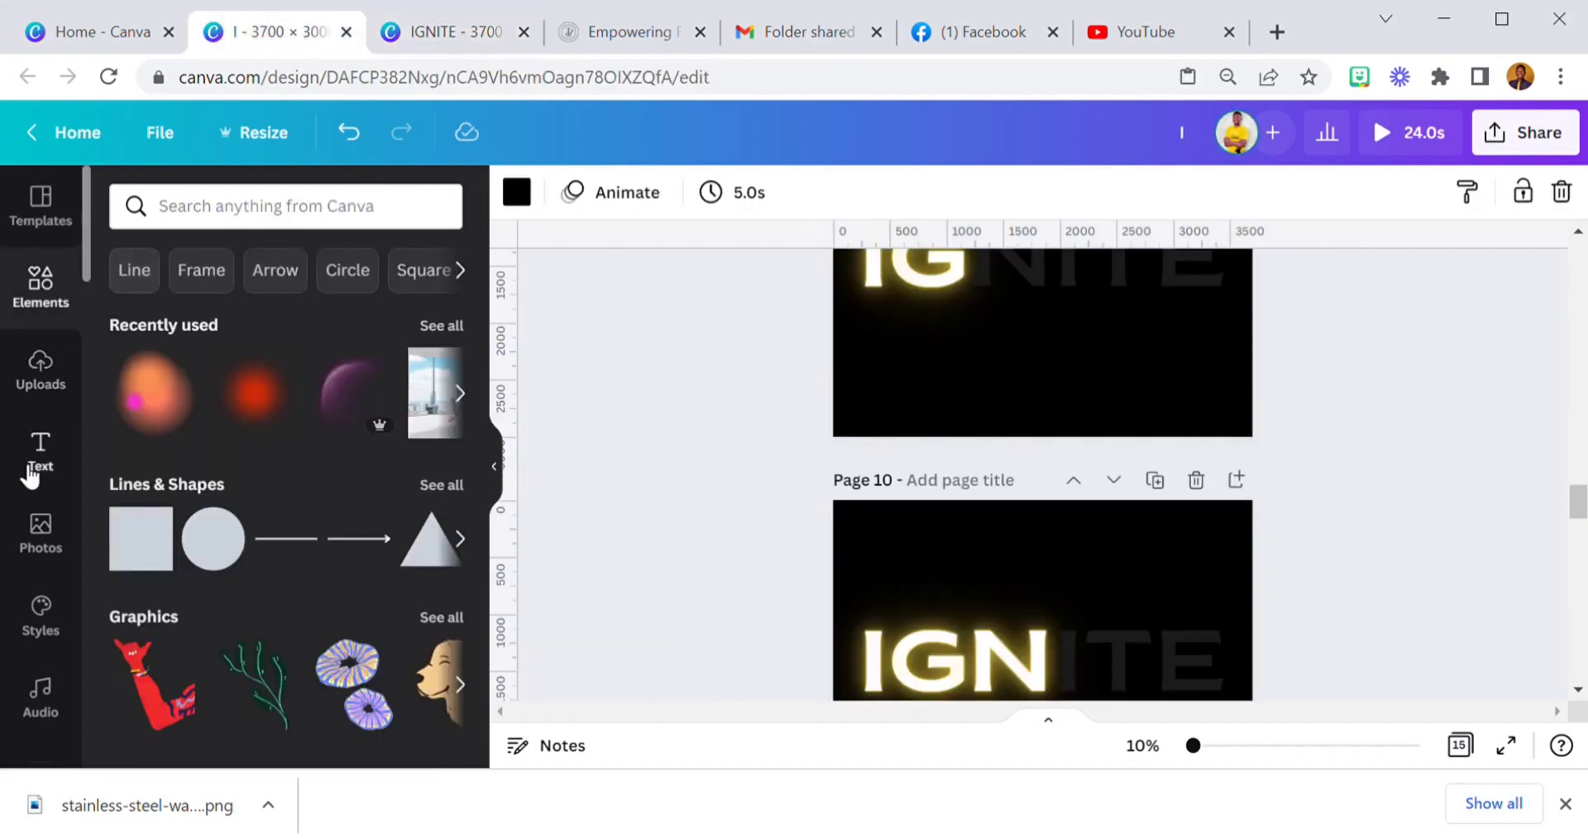
pyautogui.scroll(-3, 33, 471)
pyautogui.scroll(5, 976, 496)
pyautogui.scroll(10, 976, 496)
# - Bring up the audio library and its search, checking the other IGNITE design again
pyautogui.click(42, 447)
pyautogui.click(242, 207)
pyautogui.click(434, 31)
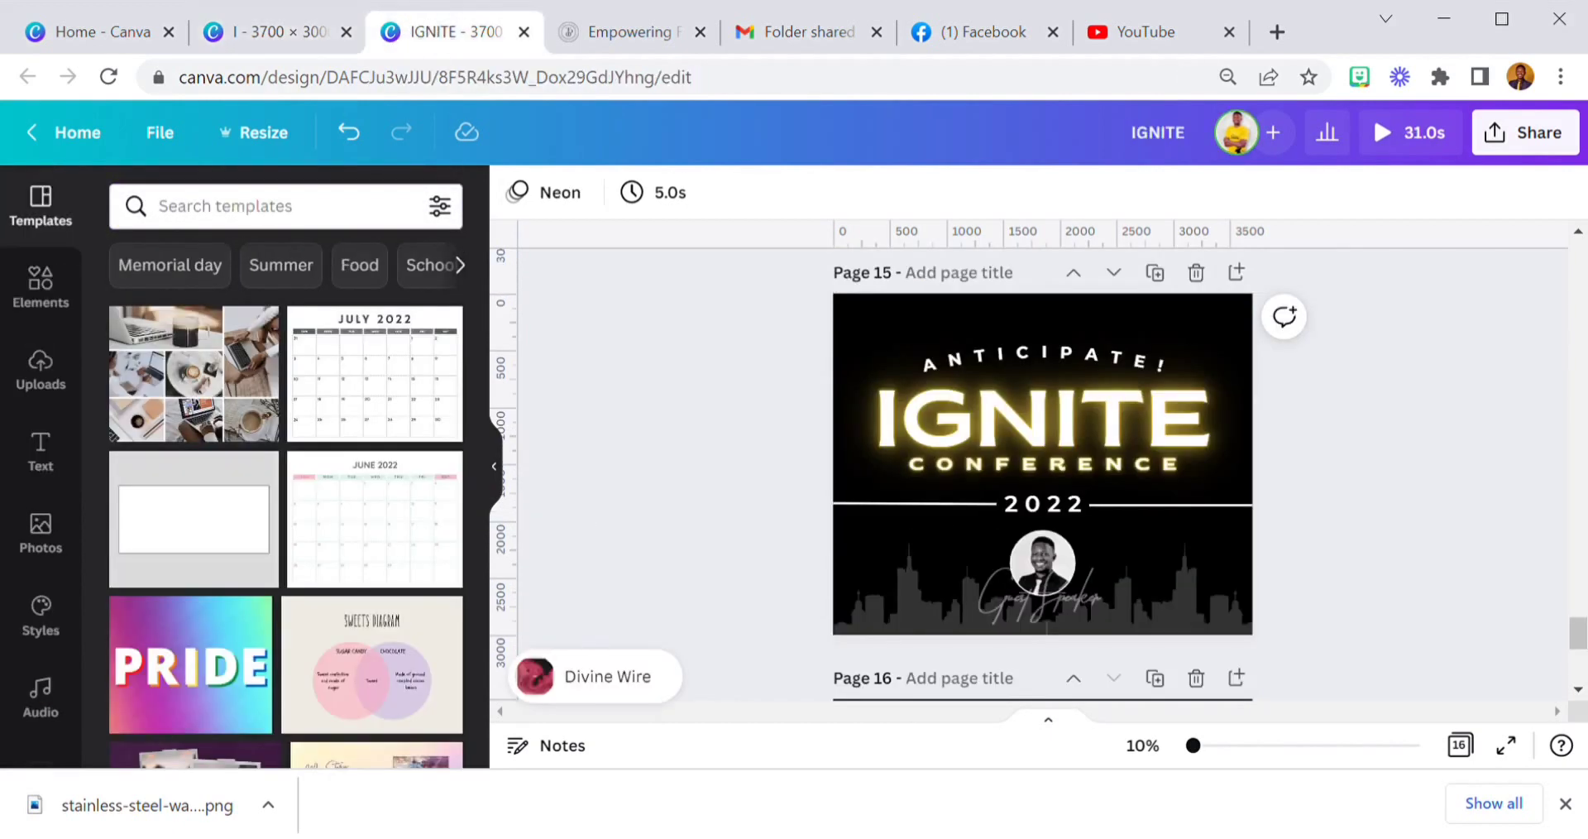
pyautogui.click(280, 37)
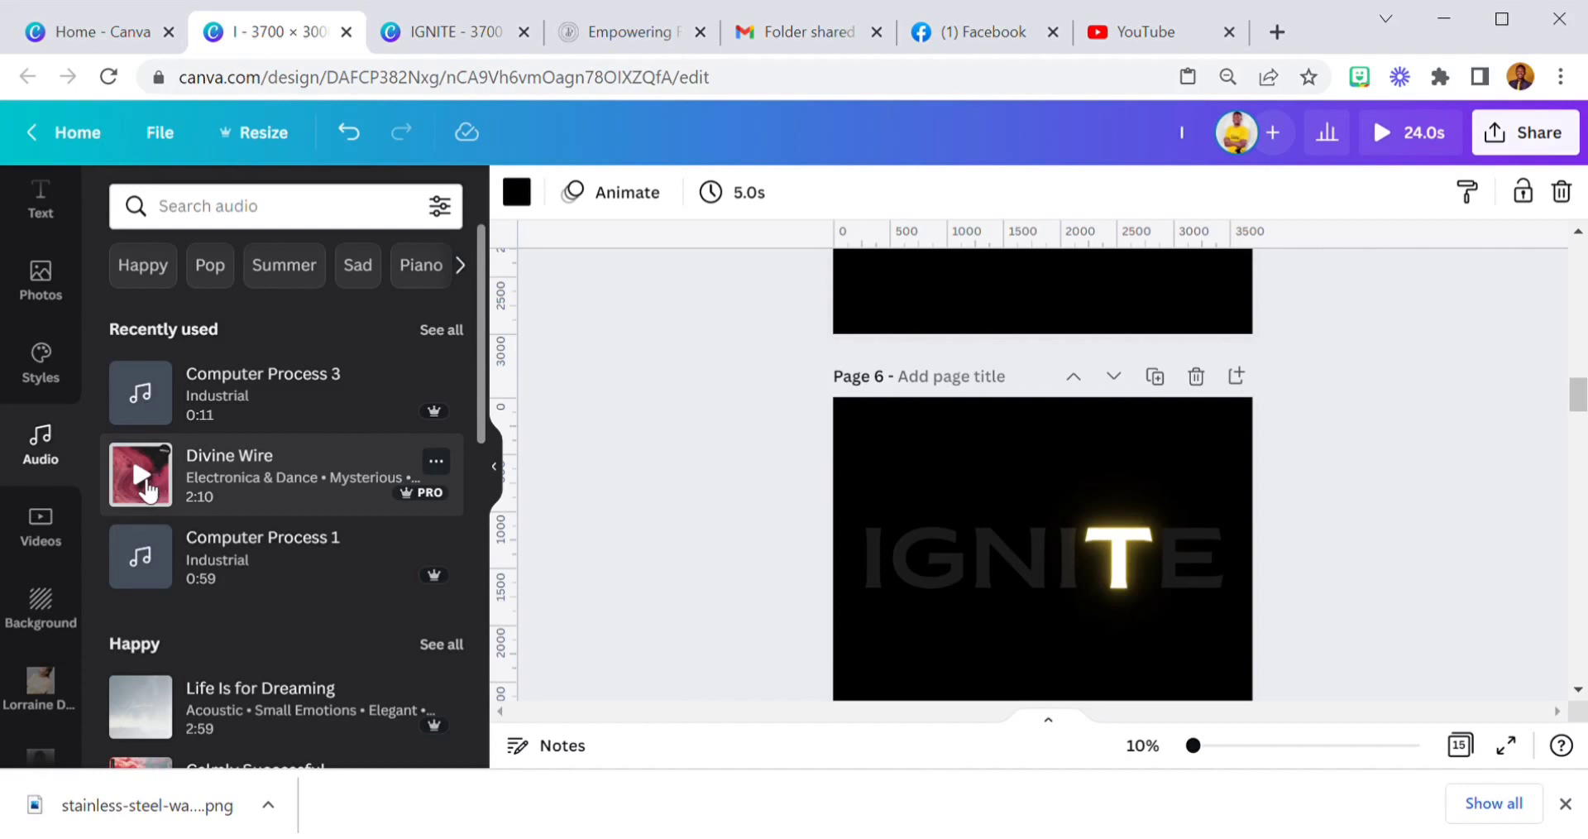
# - Listen to a preview of the Divine Wire track, then stop it
pyautogui.click(146, 490)
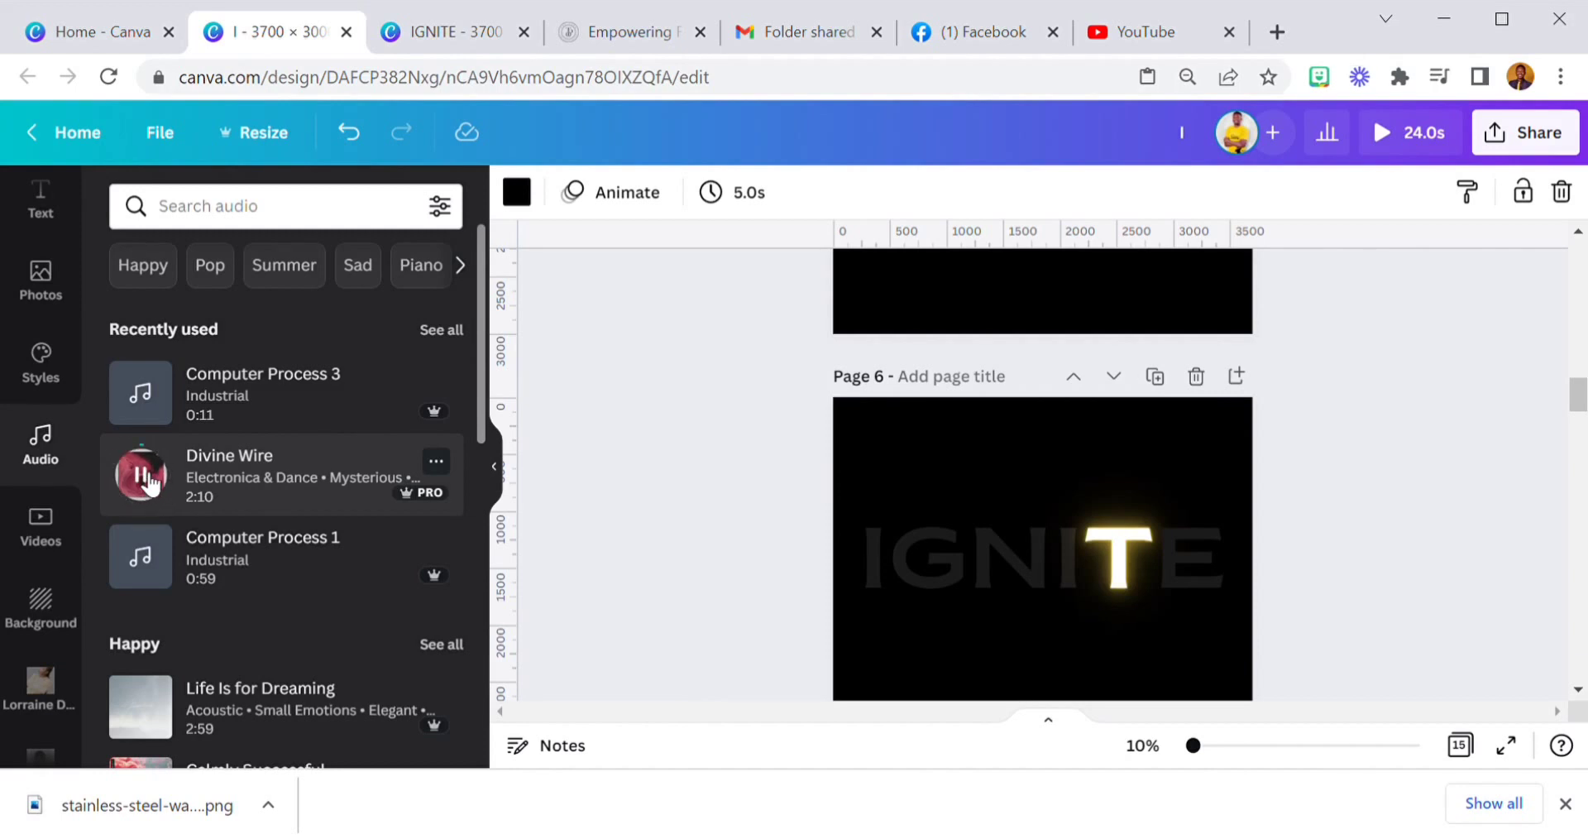
pyautogui.click(147, 480)
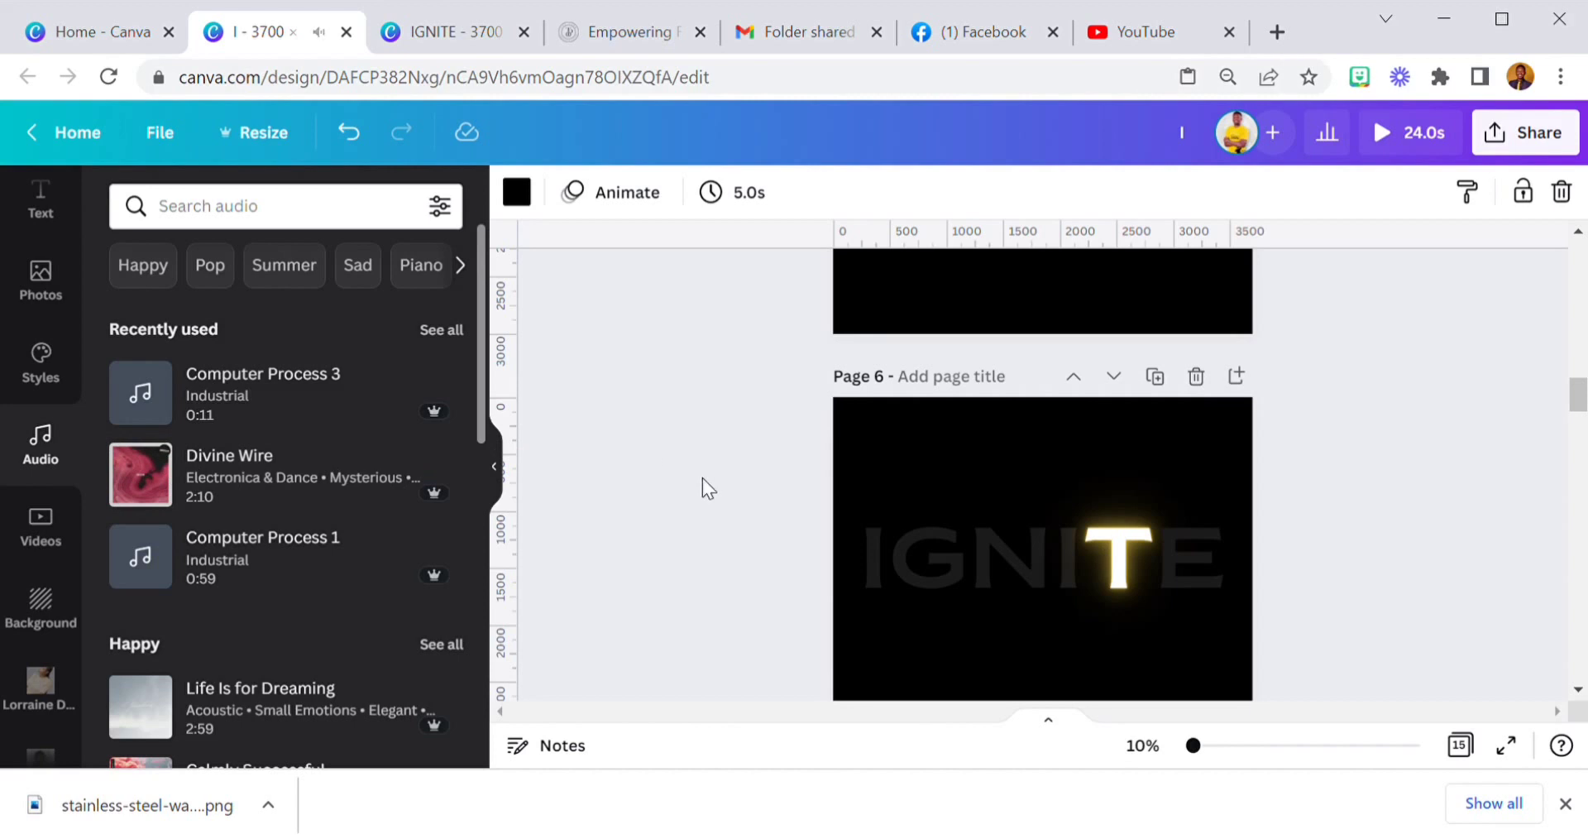
pyautogui.scroll(3, 990, 510)
pyautogui.scroll(10, 1001, 490)
pyautogui.scroll(4, 1000, 490)
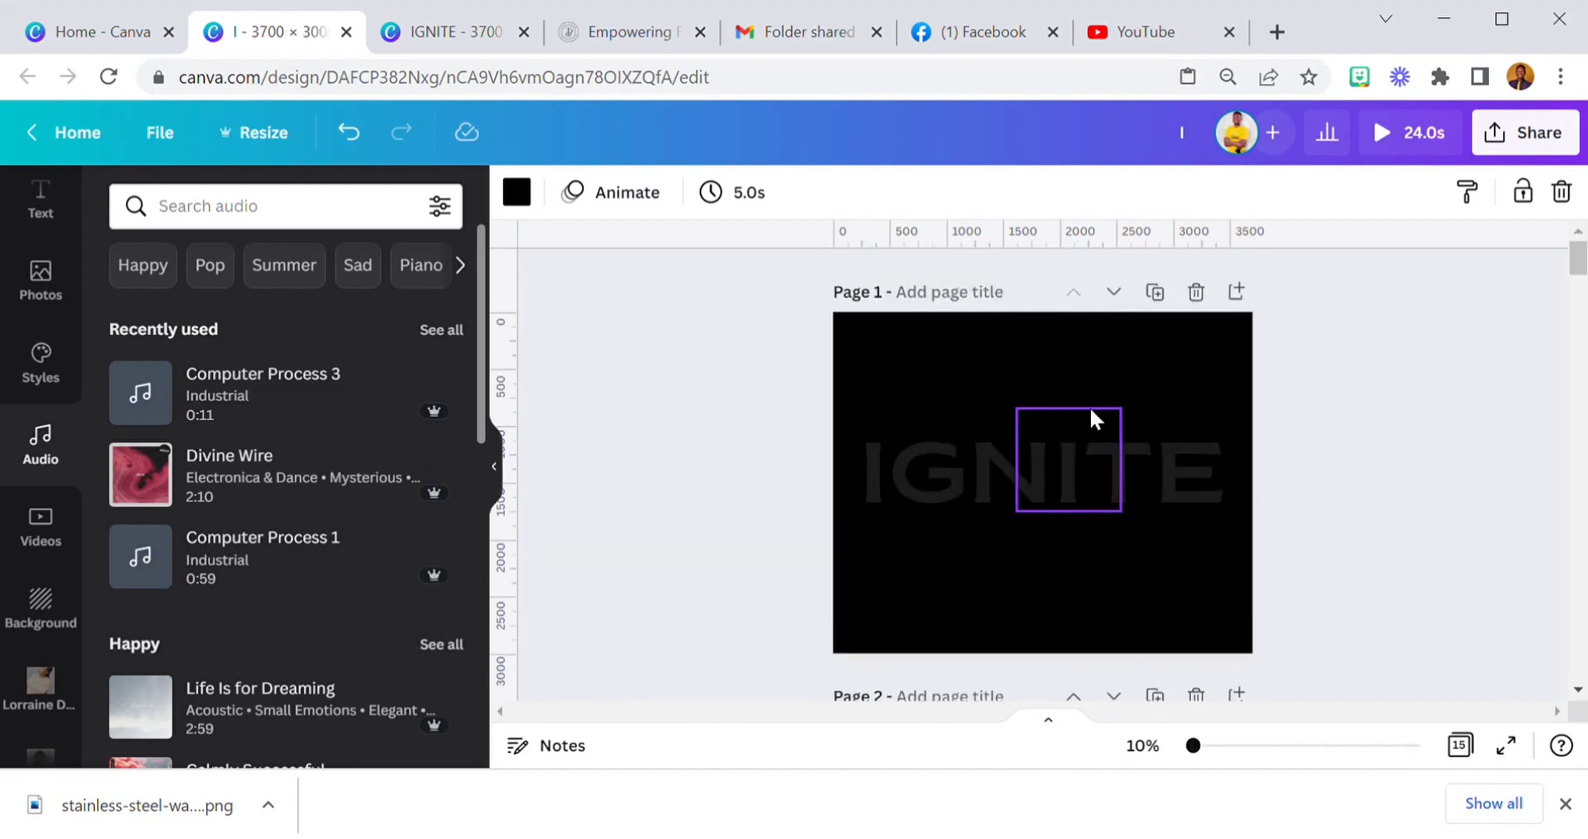
# - Check page 1's duration, add Divine Wire as music, and play the design
pyautogui.click(1111, 372)
pyautogui.scroll(-7, 1111, 369)
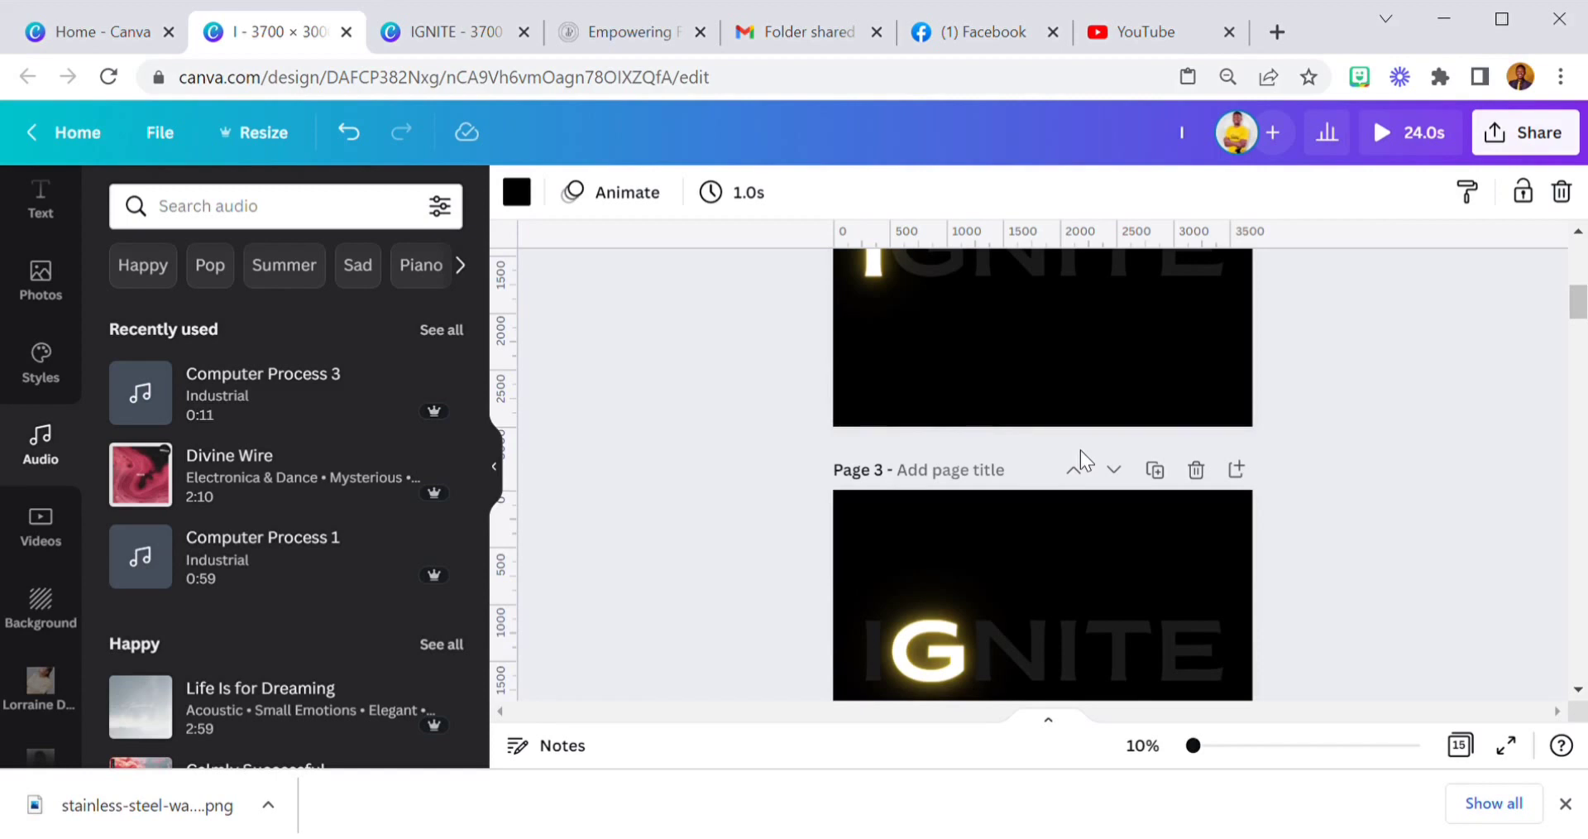
pyautogui.click(286, 486)
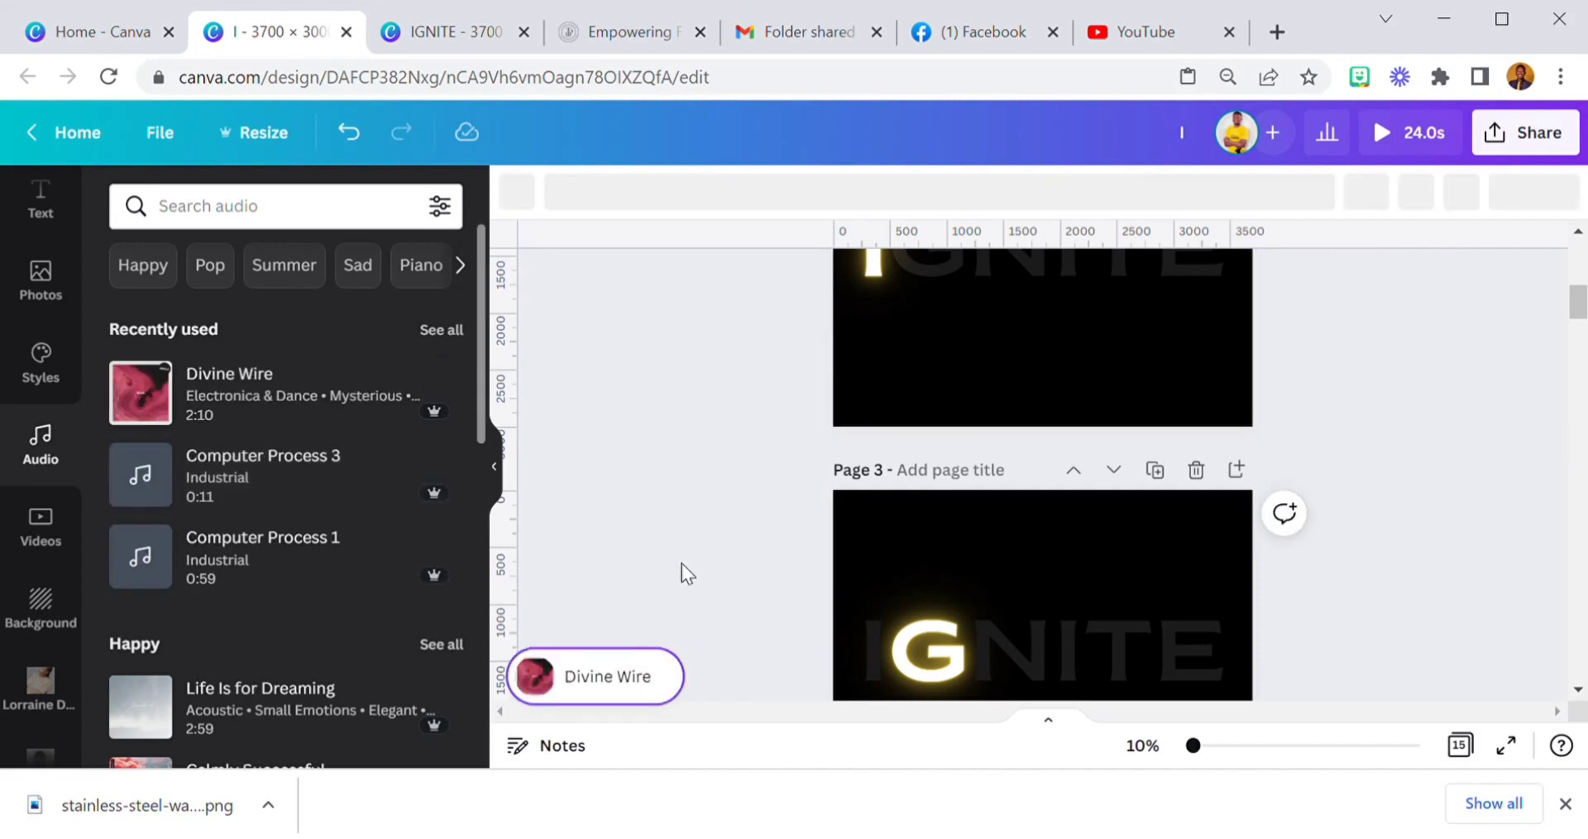
pyautogui.click(1389, 145)
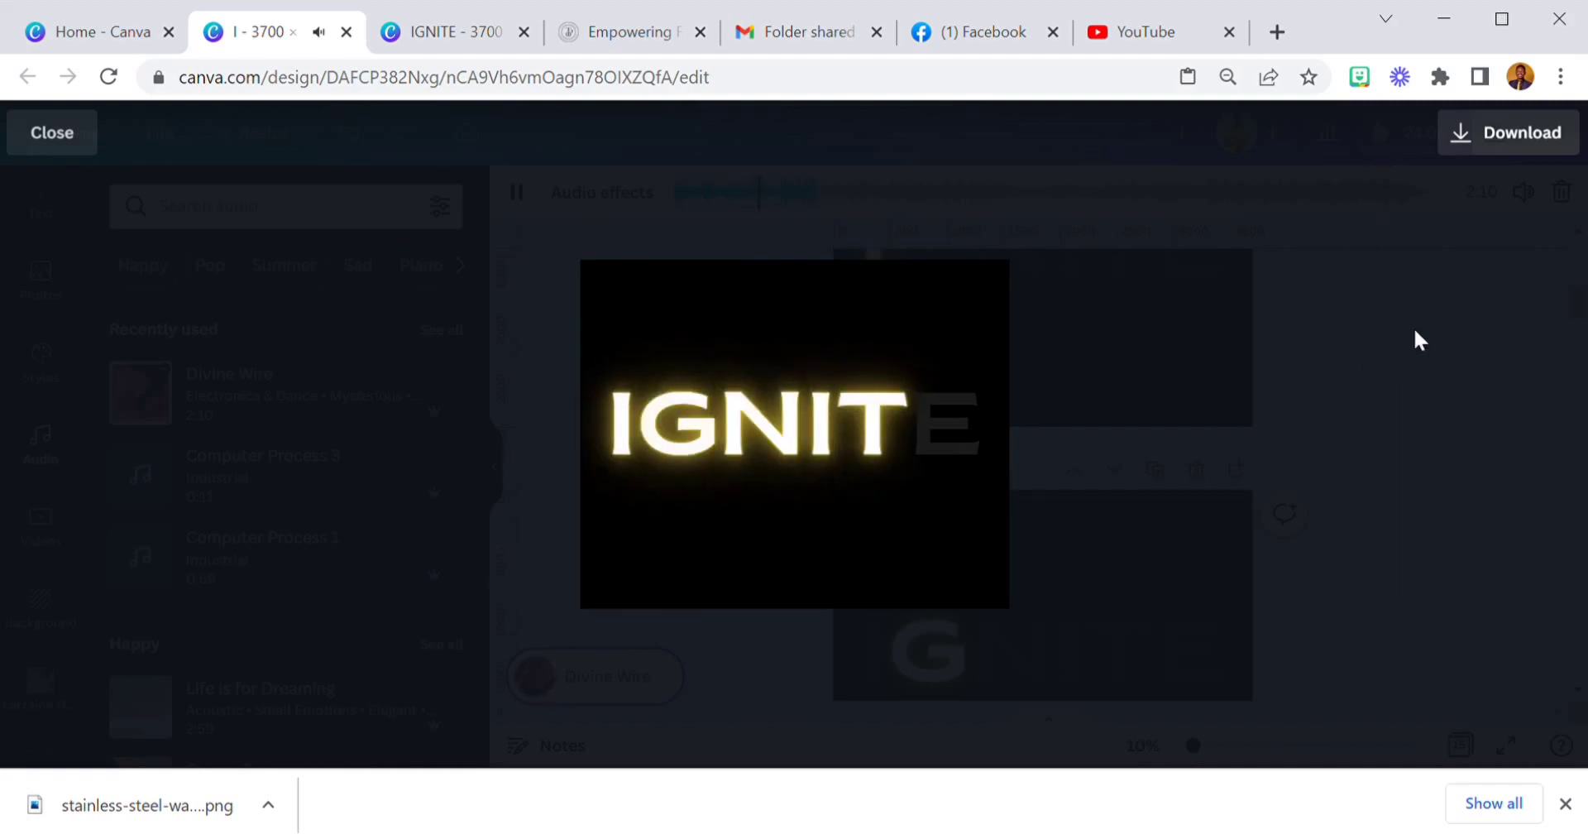
pyautogui.press('Escape')
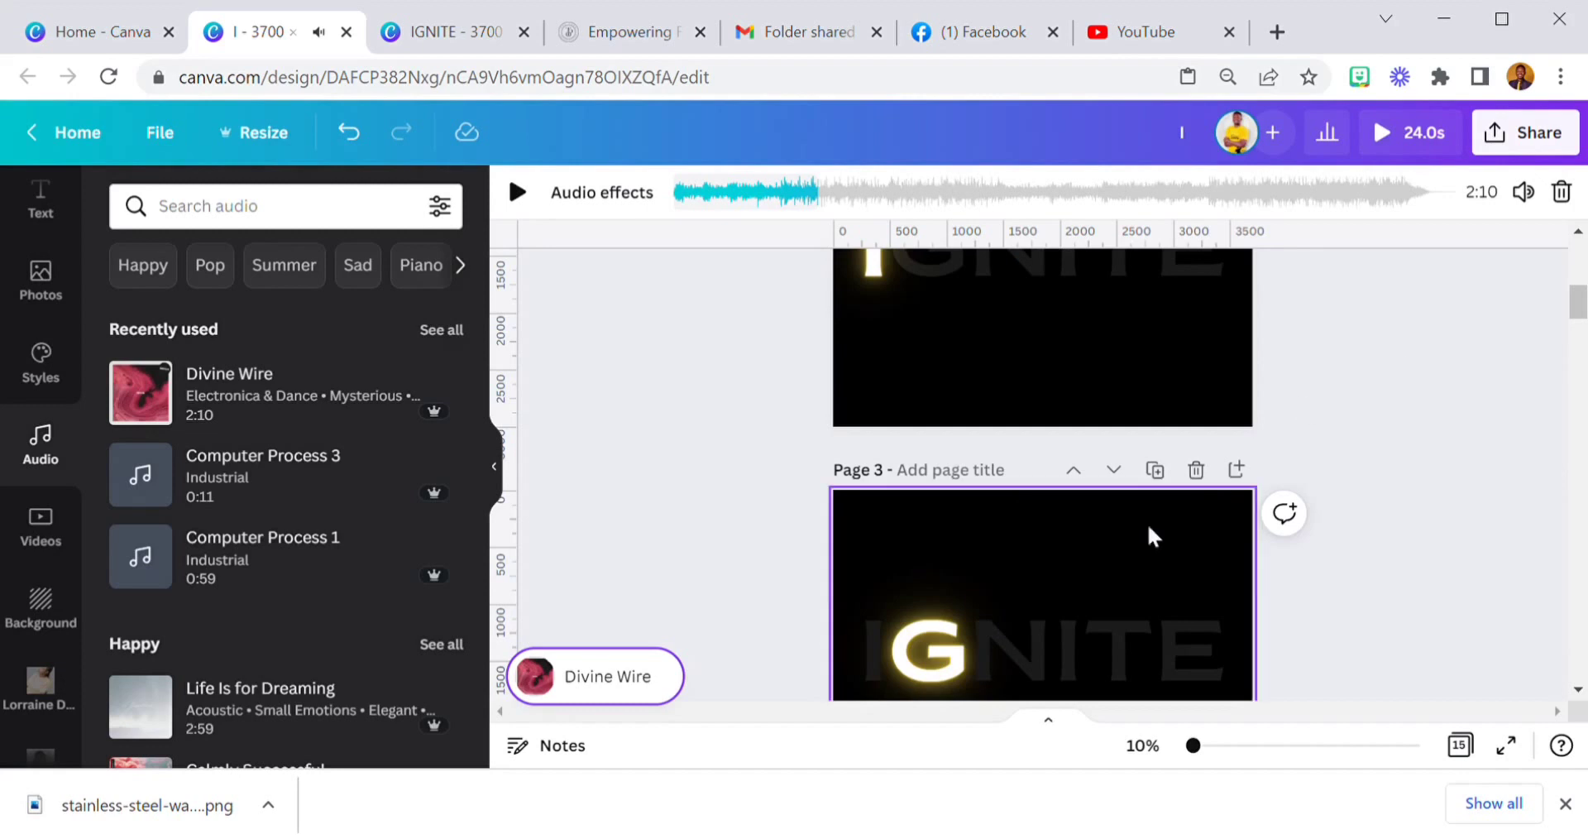
pyautogui.scroll(-2, 1075, 554)
pyautogui.scroll(-10, 1062, 546)
pyautogui.scroll(-1, 1062, 550)
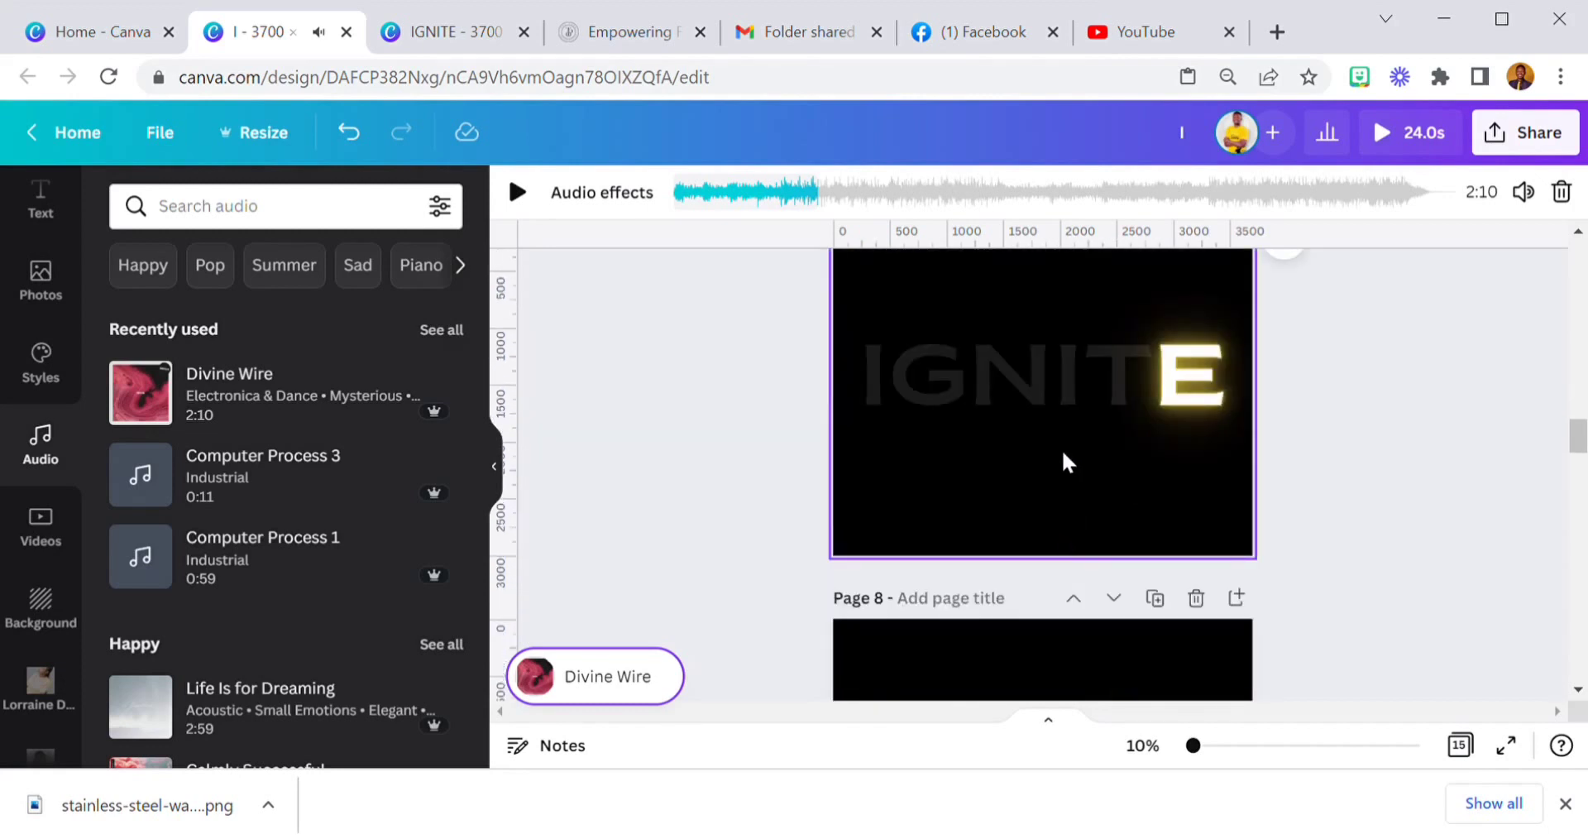
pyautogui.scroll(3, 1052, 478)
pyautogui.scroll(9, 1054, 478)
pyautogui.scroll(8, 1054, 478)
pyautogui.scroll(8, 1056, 479)
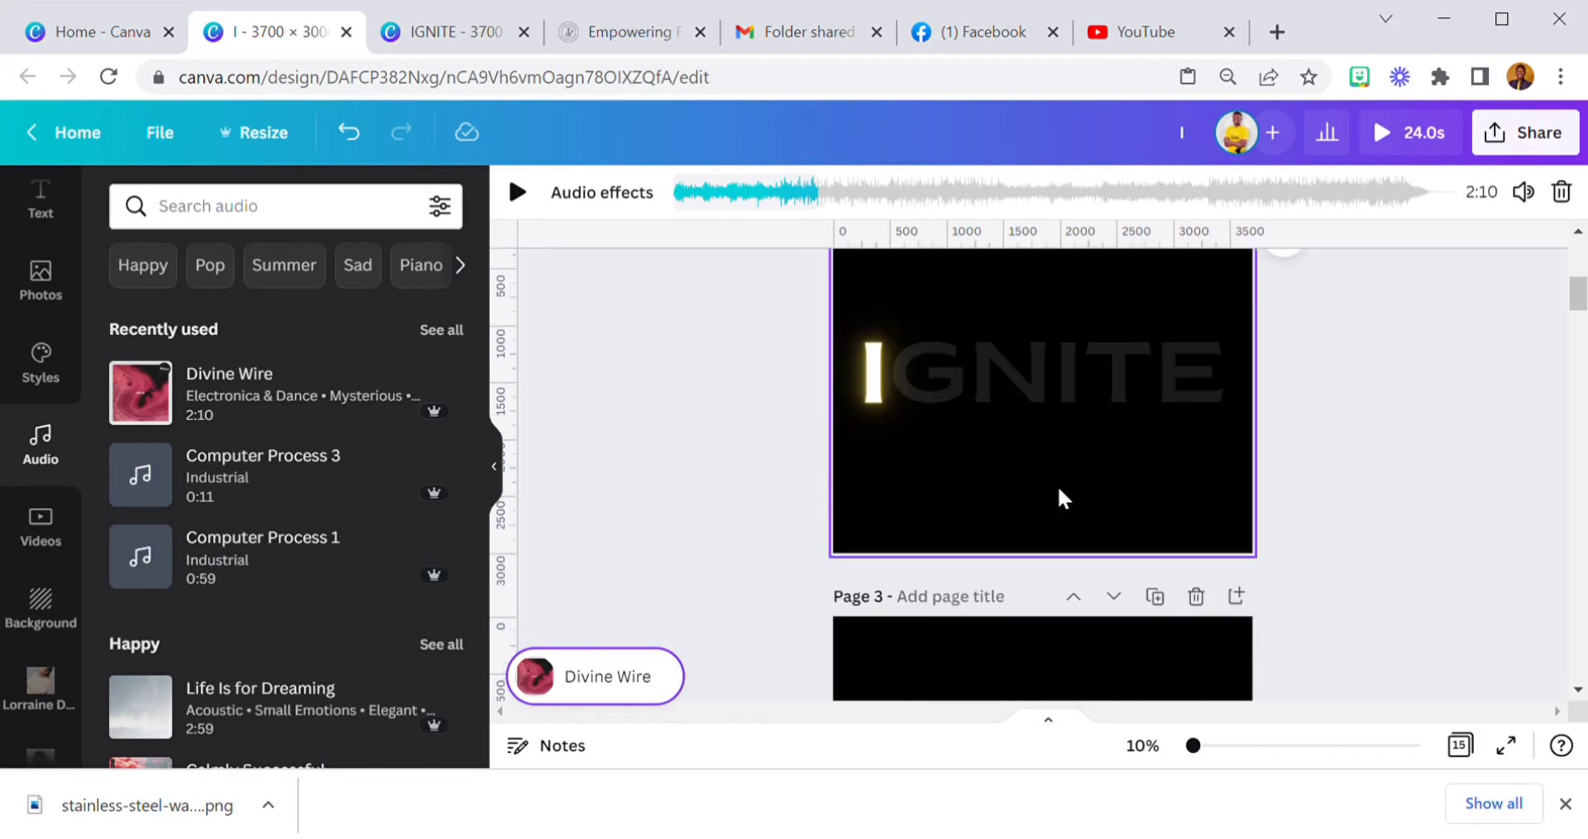
pyautogui.scroll(5, 1057, 484)
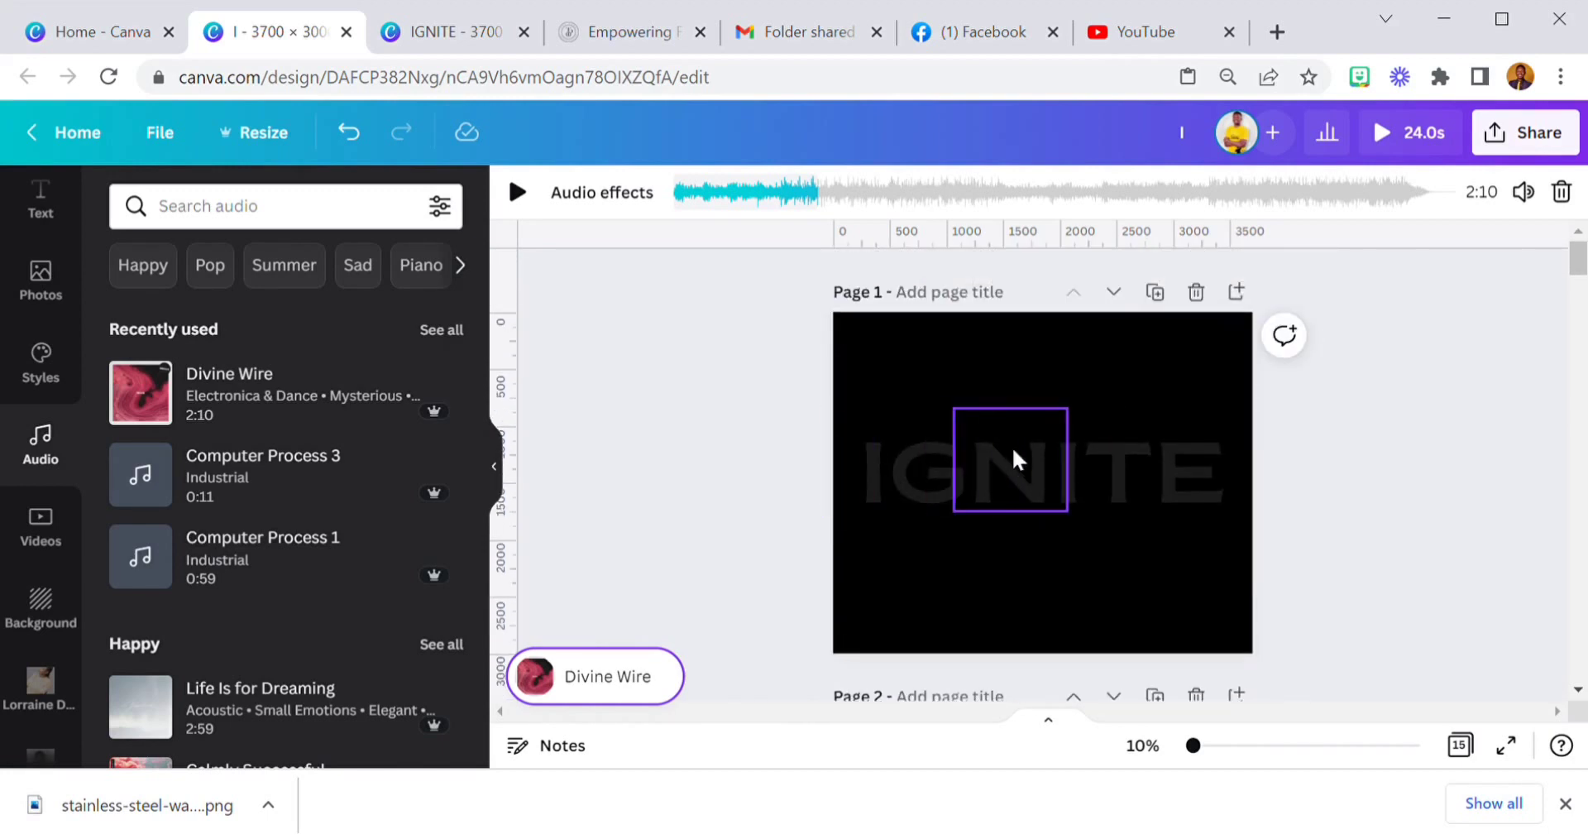
pyautogui.scroll(-6, 1057, 469)
pyautogui.scroll(4, 894, 413)
pyautogui.scroll(2, 862, 355)
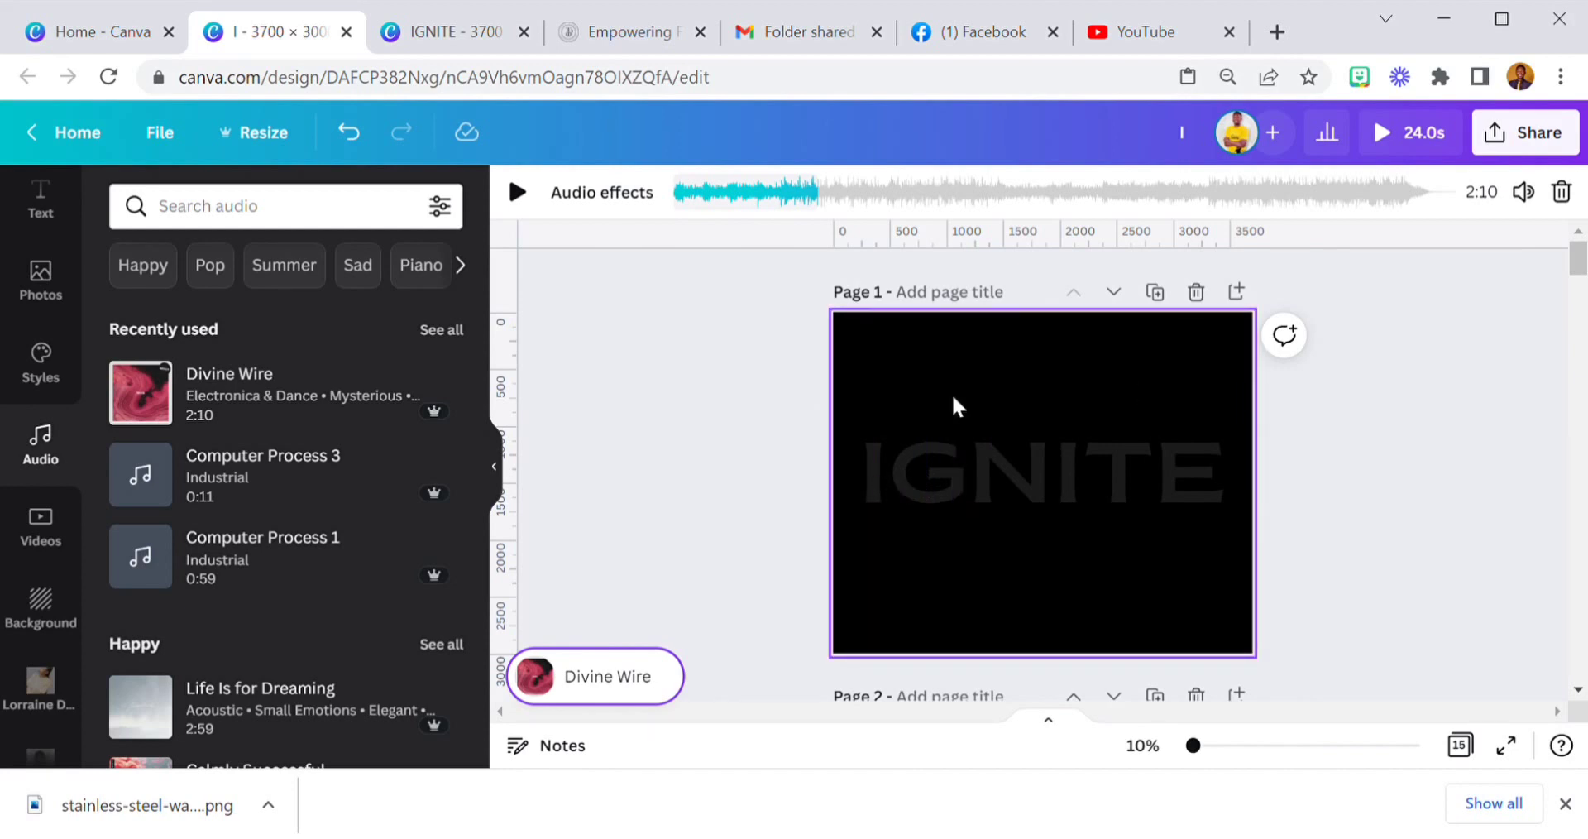
pyautogui.click(888, 490)
pyautogui.click(997, 371)
pyautogui.scroll(-5, 1051, 473)
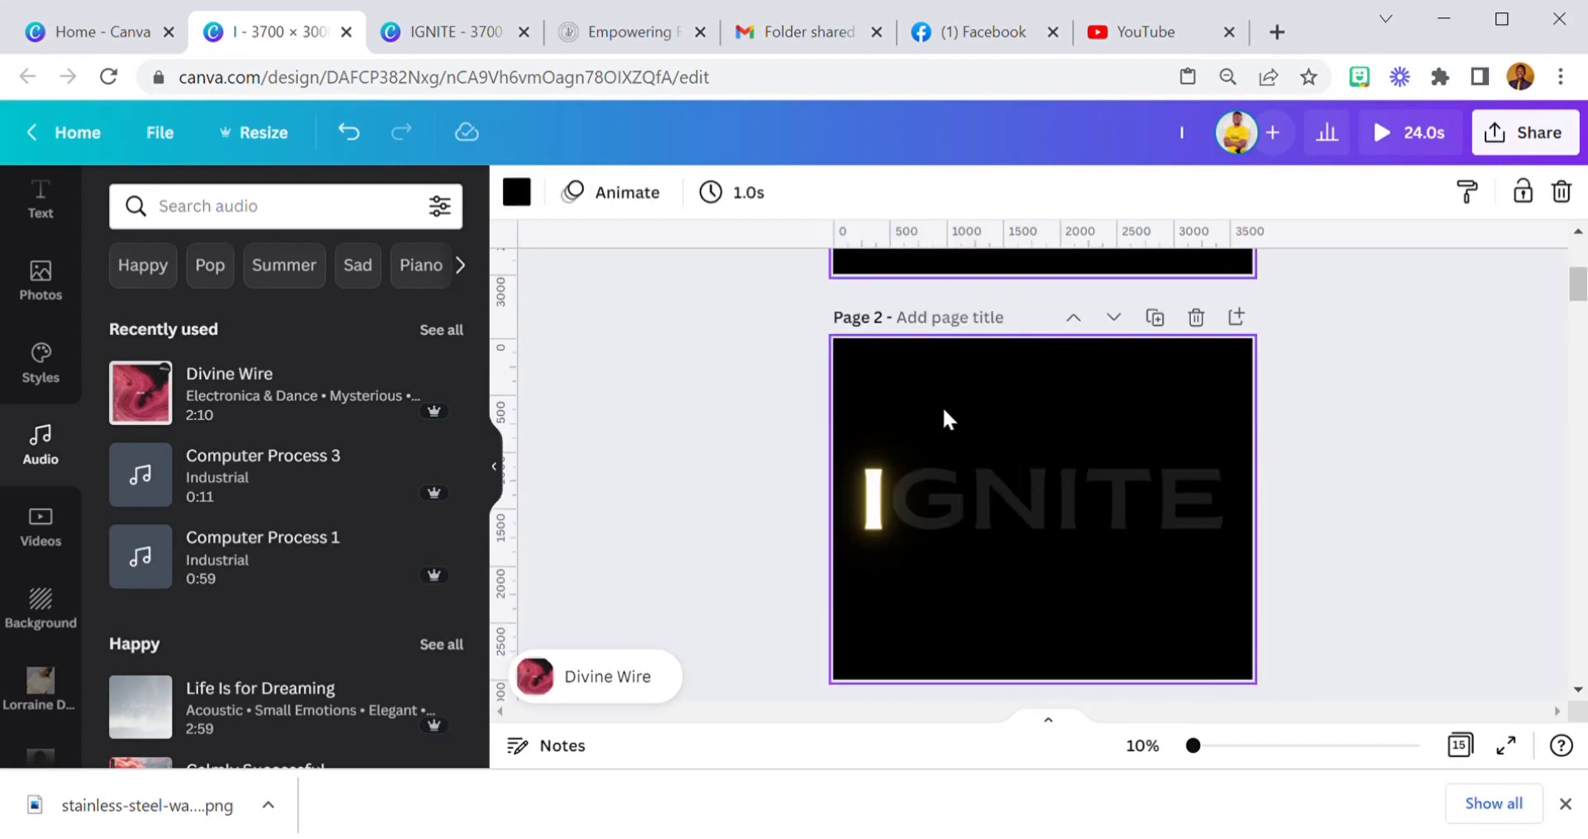
pyautogui.scroll(5, 959, 405)
pyautogui.click(918, 467)
pyautogui.click(1009, 468)
pyautogui.click(1092, 468)
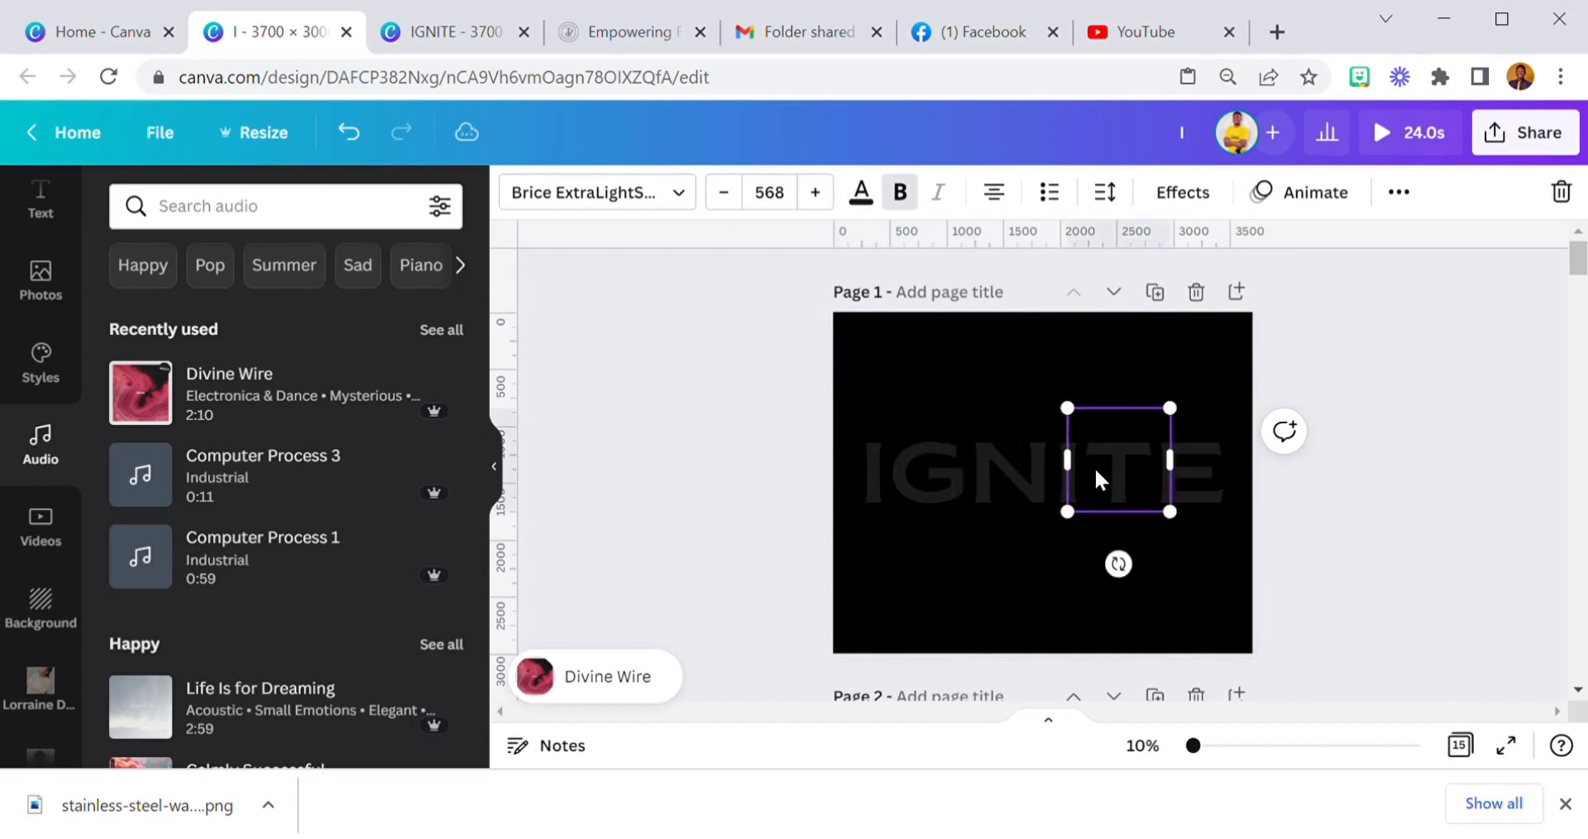
pyautogui.click(1055, 483)
pyautogui.click(989, 557)
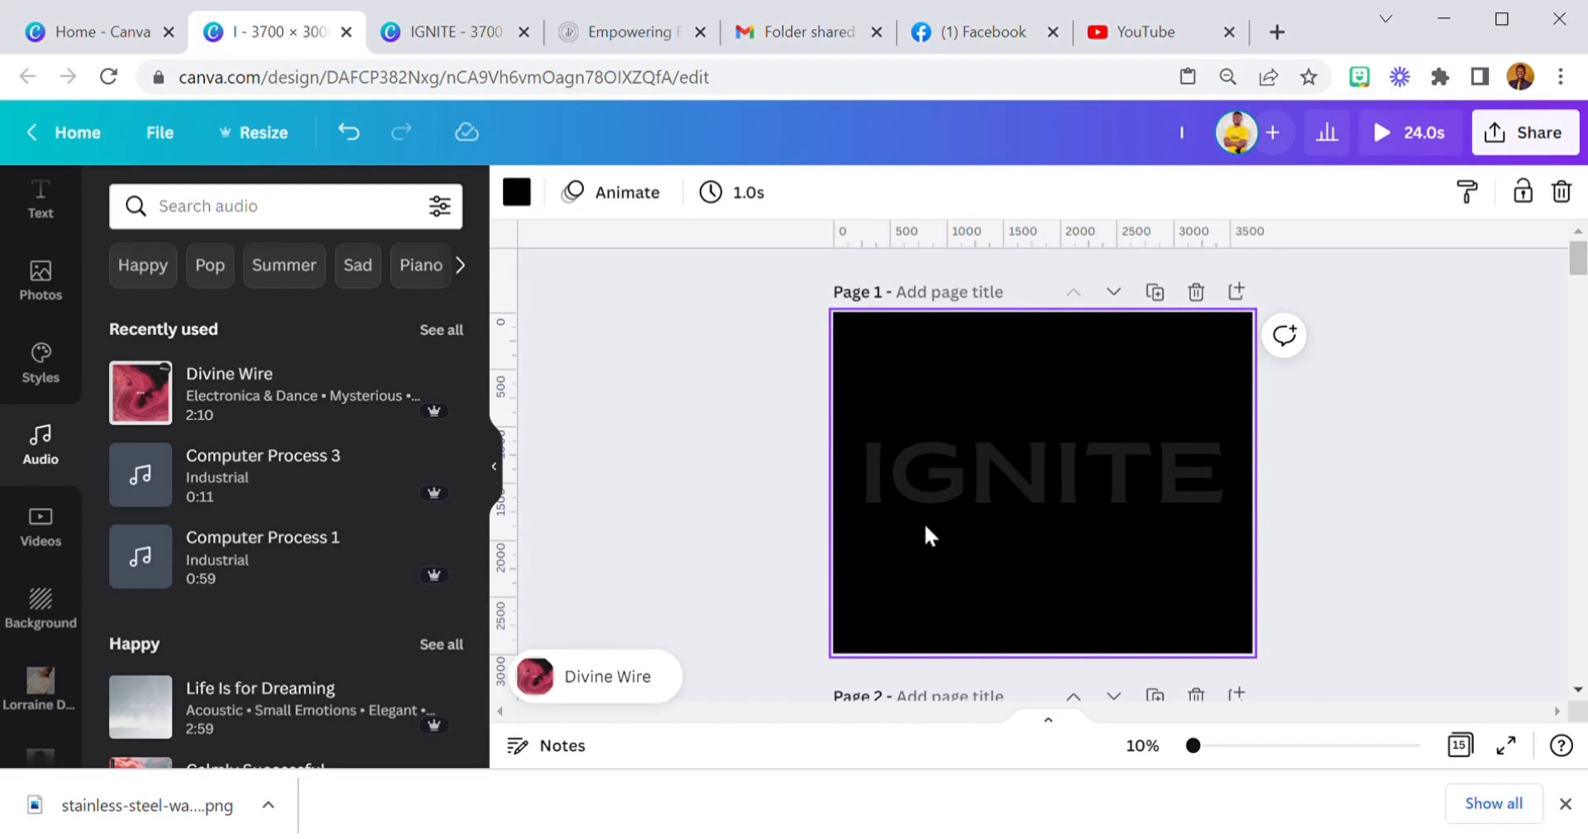
pyautogui.scroll(-5, 880, 480)
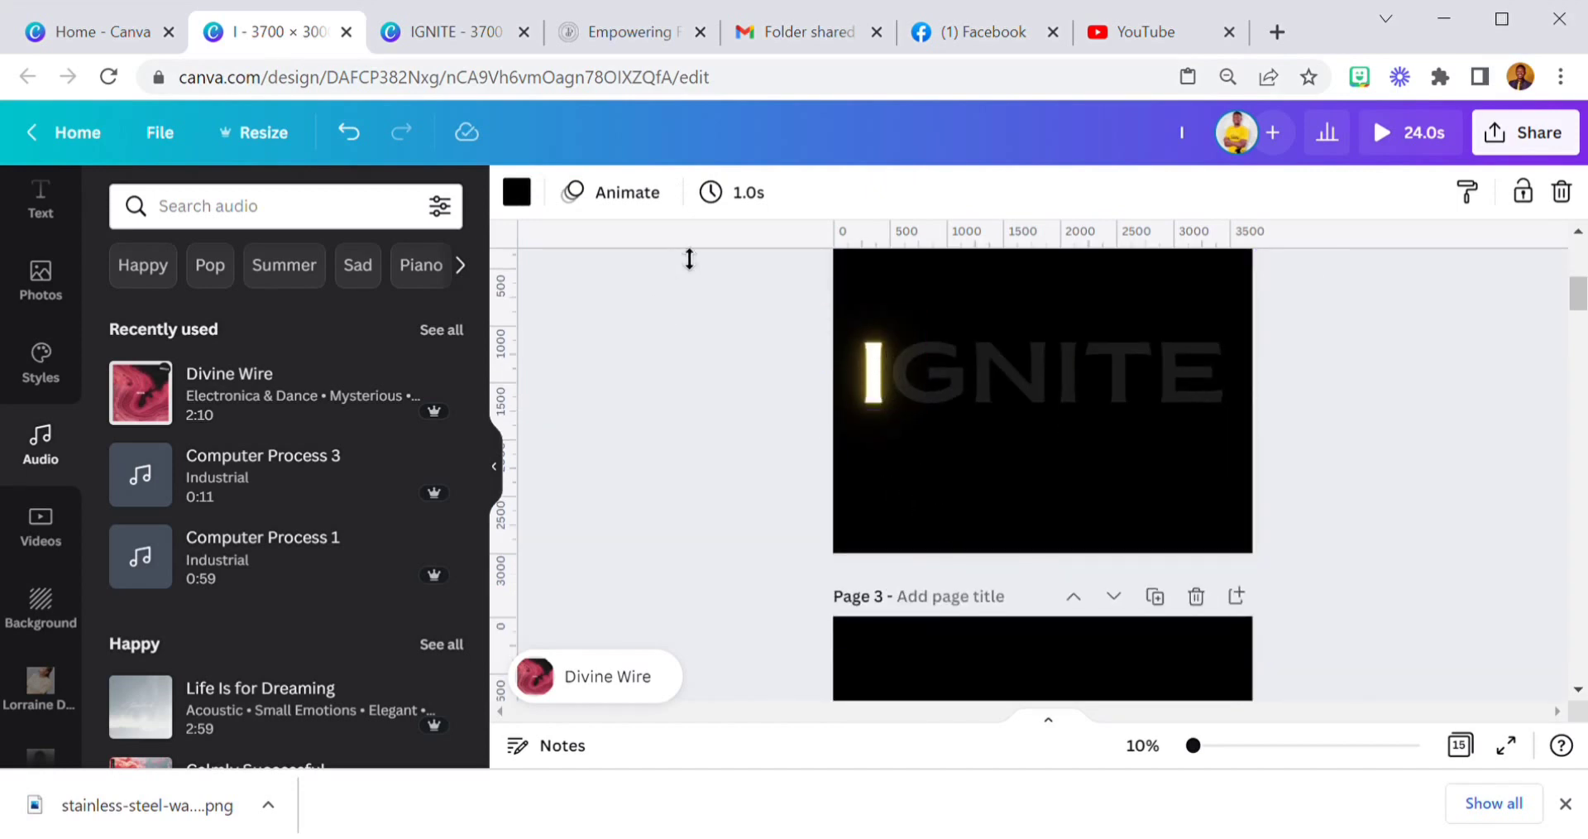
pyautogui.scroll(-3, 863, 530)
pyautogui.scroll(-6, 1033, 533)
pyautogui.scroll(-3, 1042, 541)
pyautogui.scroll(-6, 1042, 533)
pyautogui.scroll(-6, 1040, 496)
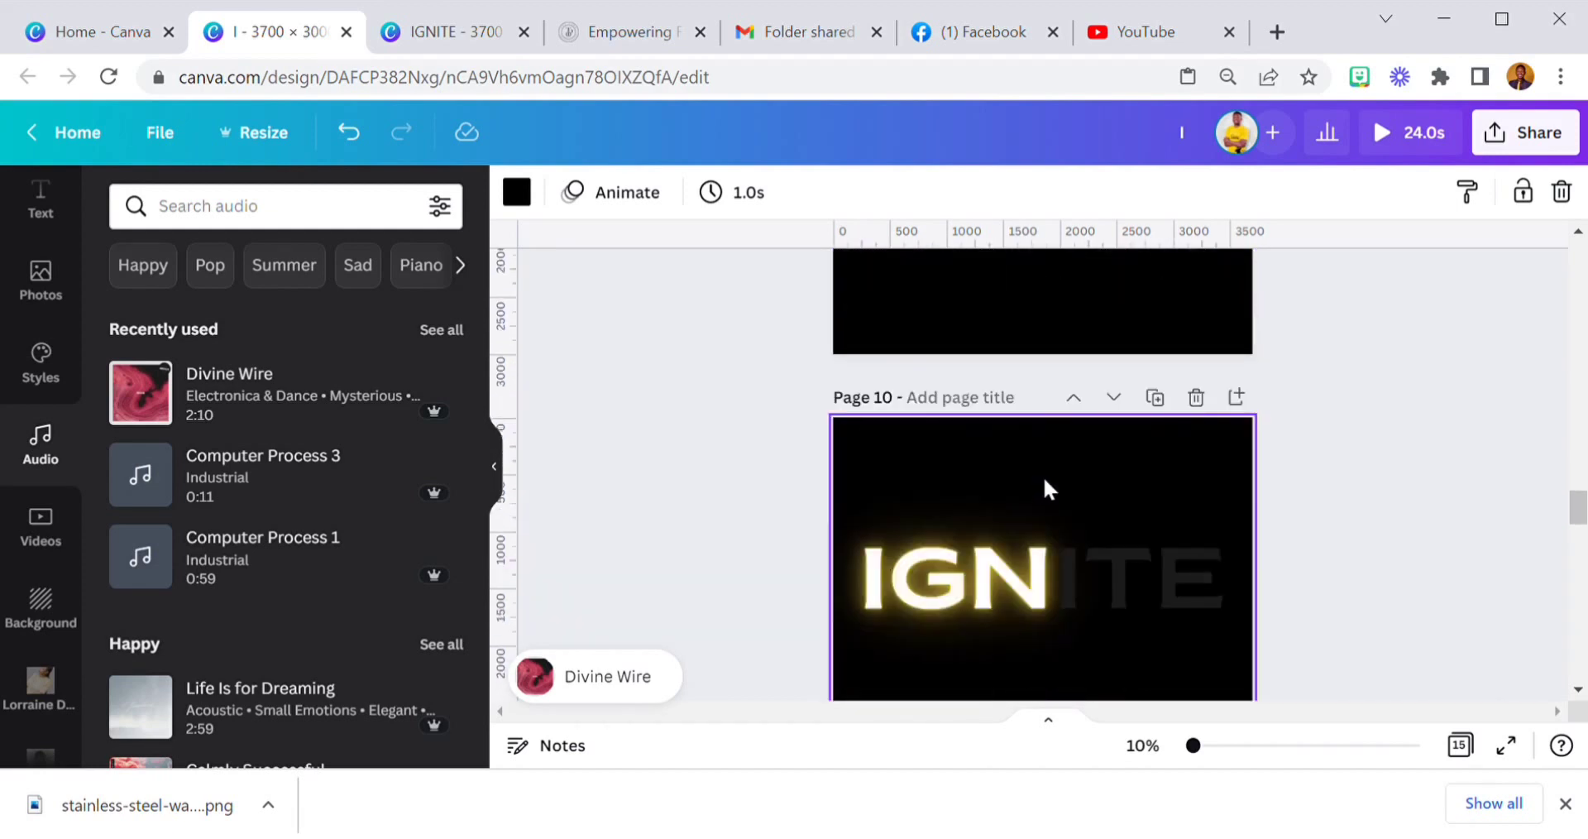
pyautogui.scroll(-3, 1043, 475)
pyautogui.scroll(-5, 1046, 477)
pyautogui.scroll(-5, 1047, 477)
pyautogui.scroll(-5, 1046, 477)
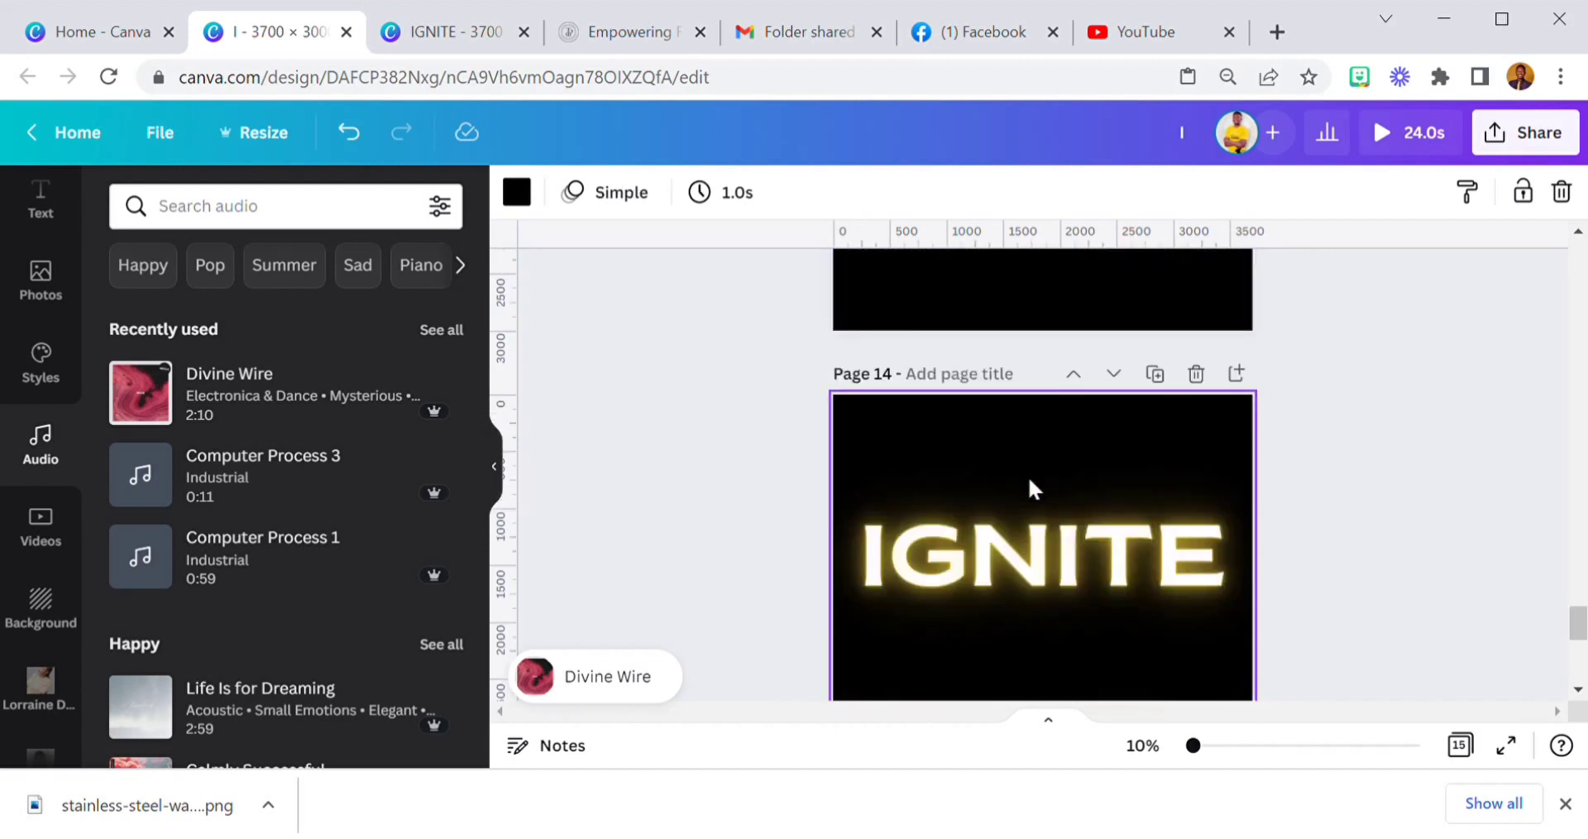